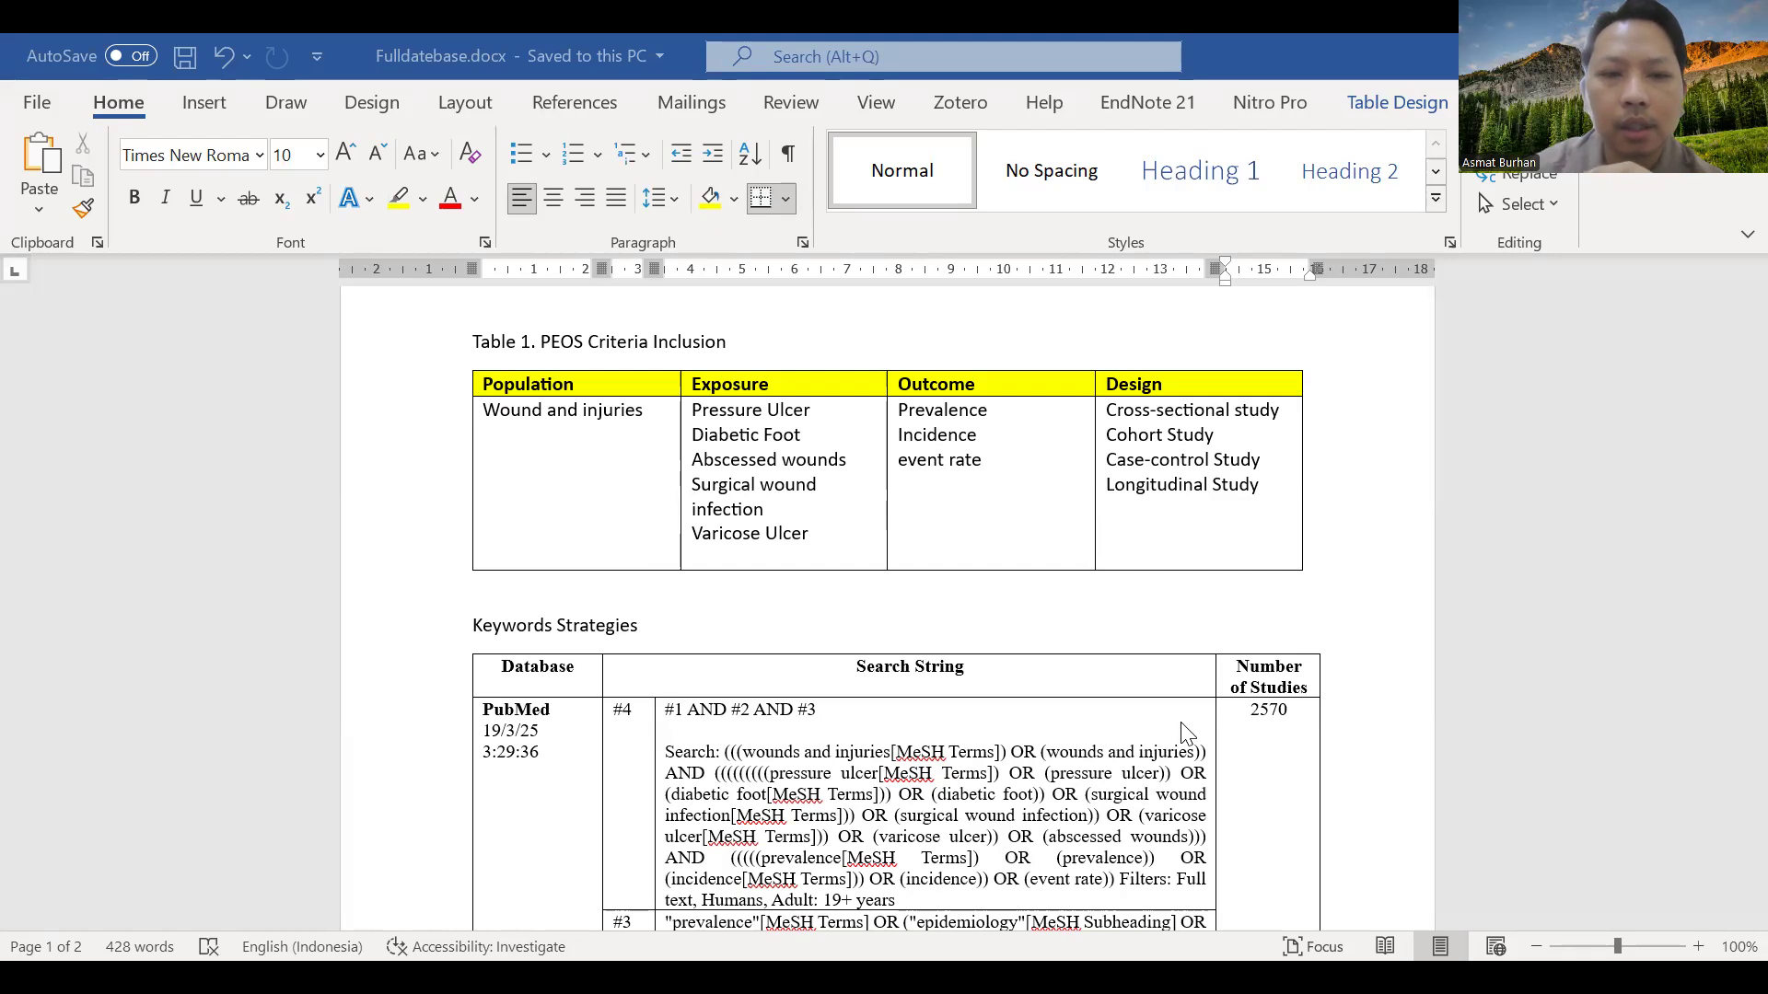
# Make the "Keywords Strategies" heading above the search string table bold
pyautogui.scroll(-2, 902, 847)
pyautogui.scroll(-2, 902, 847)
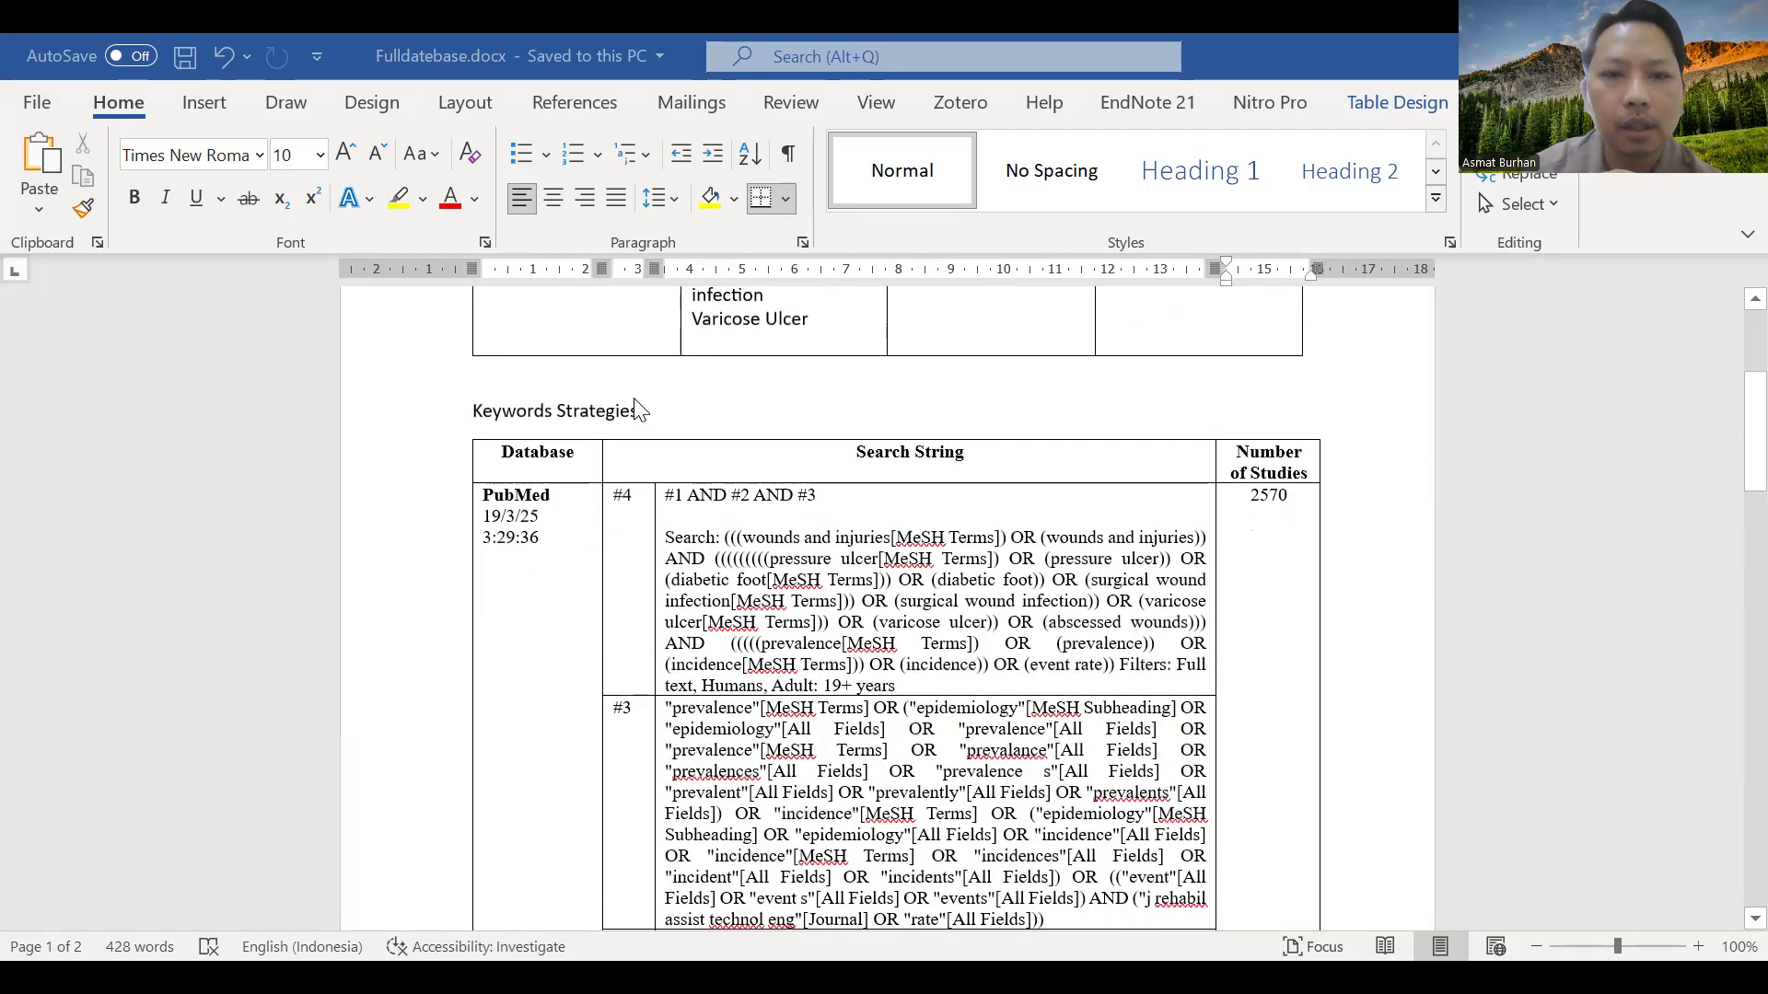
pyautogui.moveTo(639, 409); pyautogui.dragTo(532, 408)
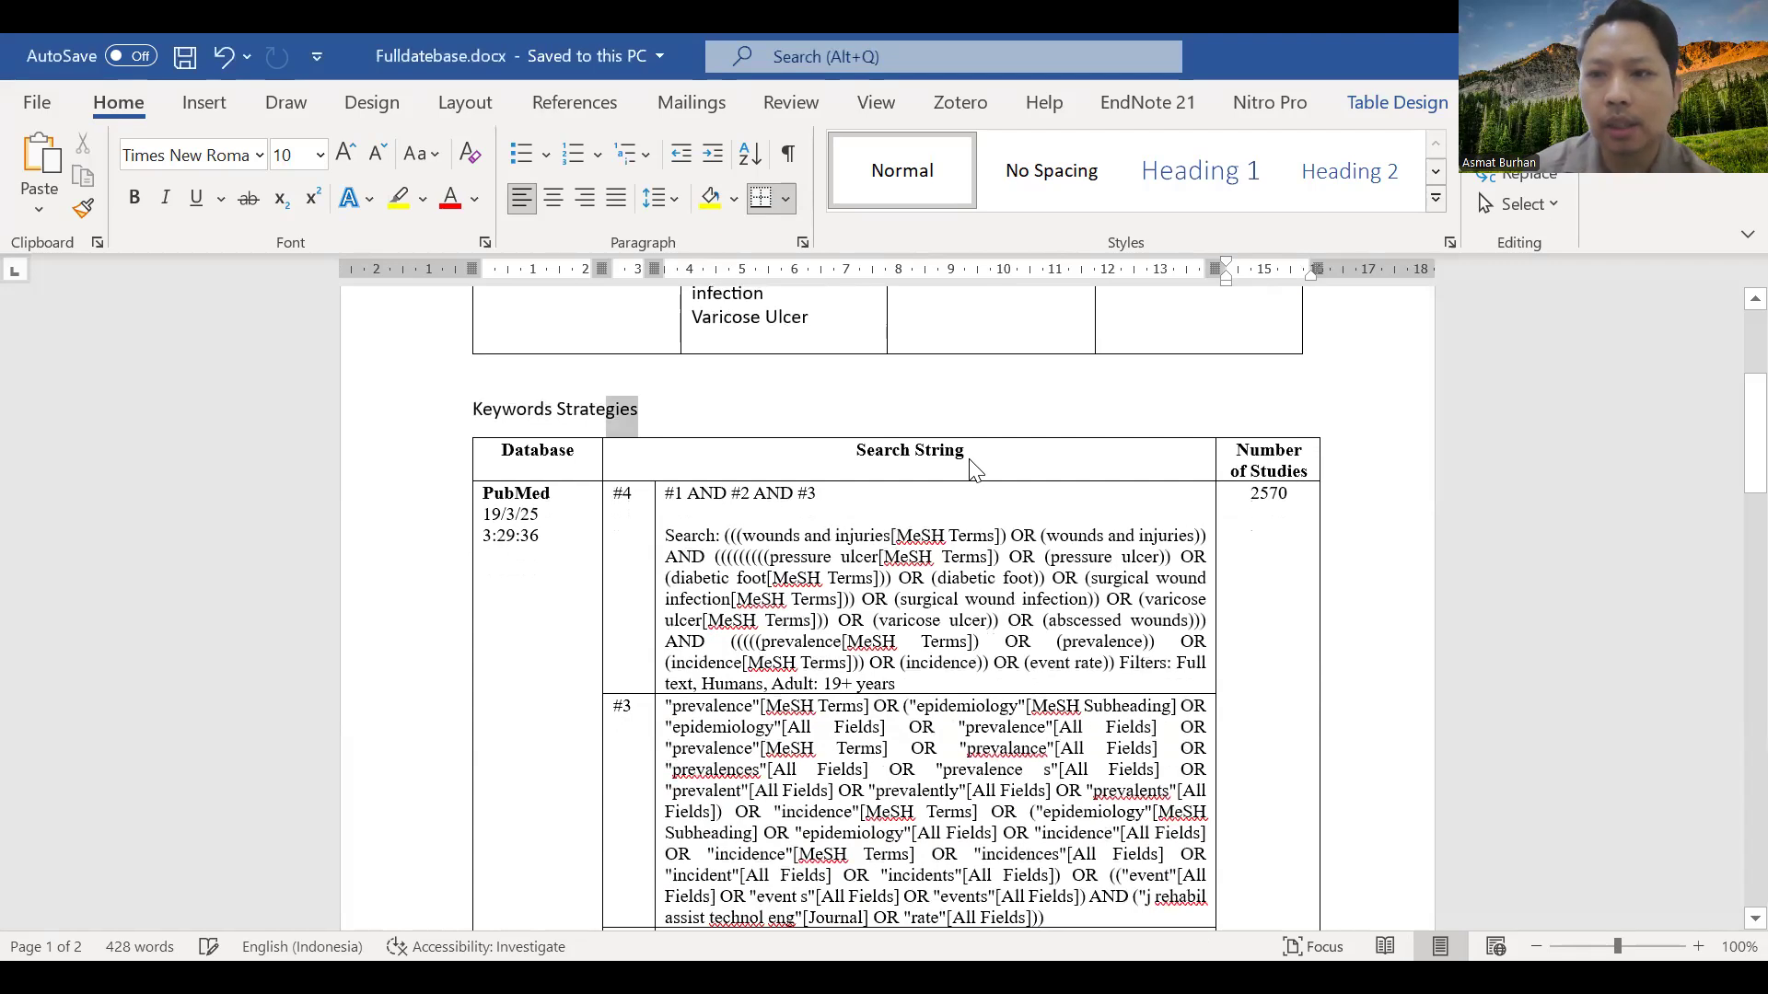
pyautogui.hotkey('ctrl', 'z')
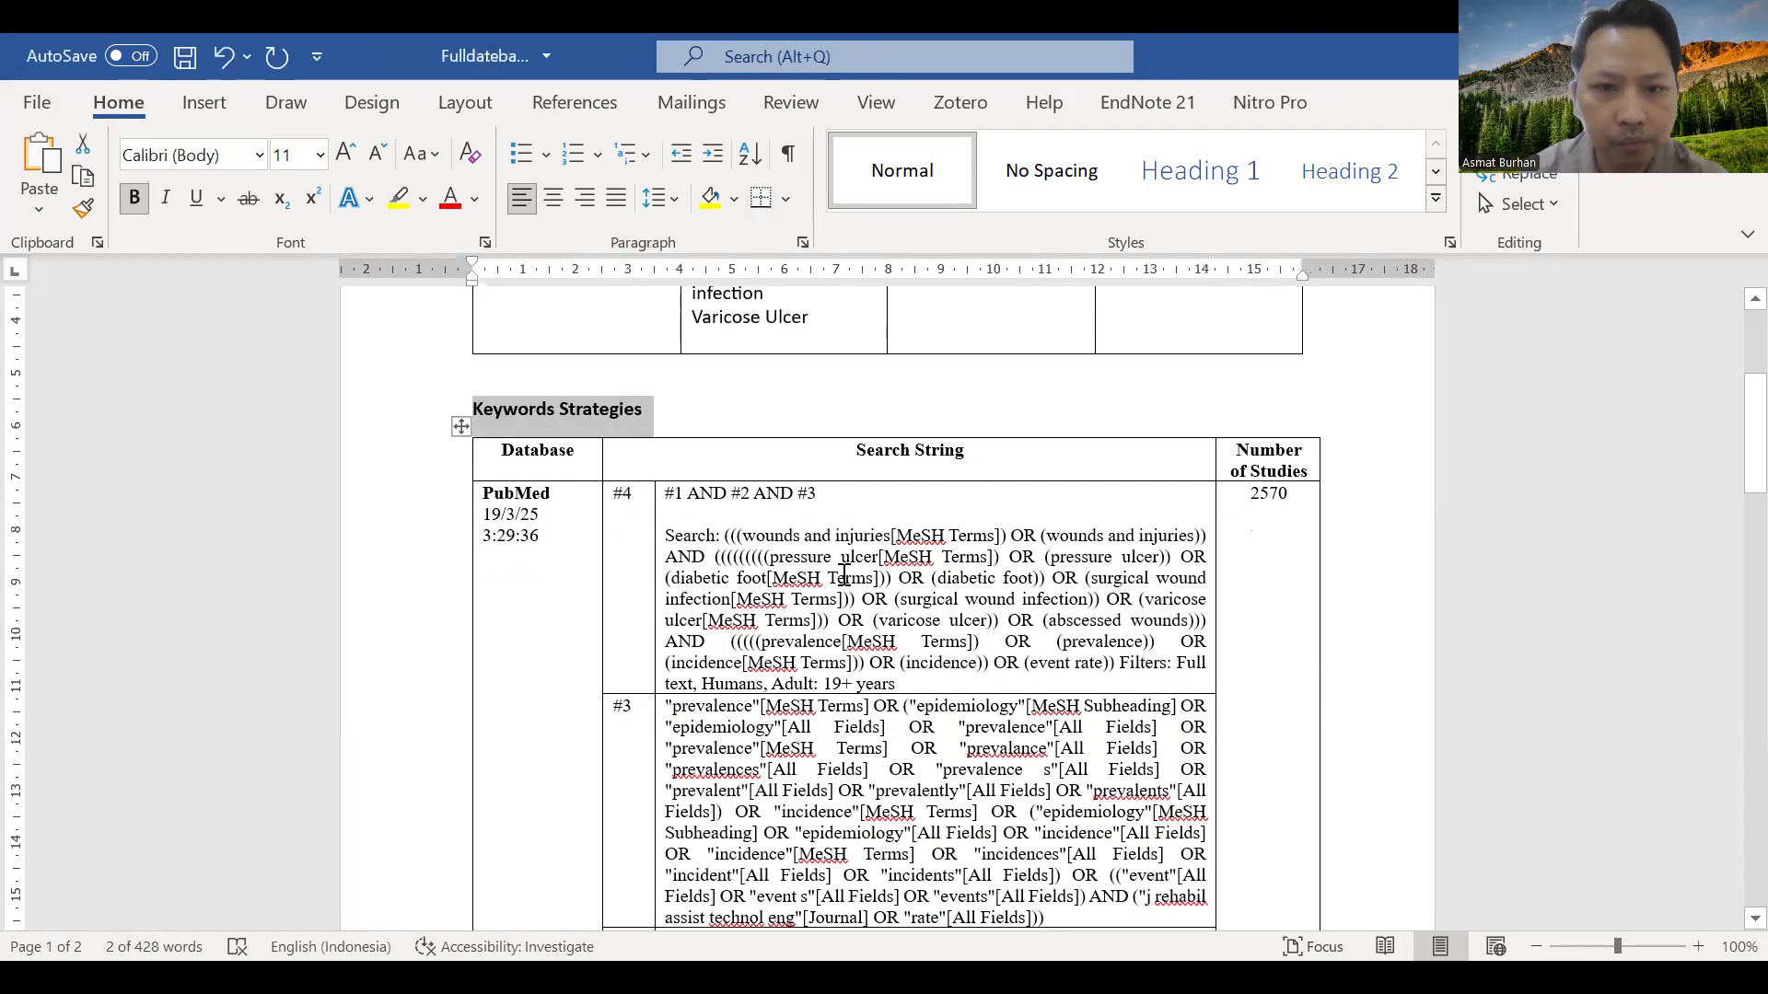
pyautogui.click(843, 576)
pyautogui.scroll(-1, 843, 574)
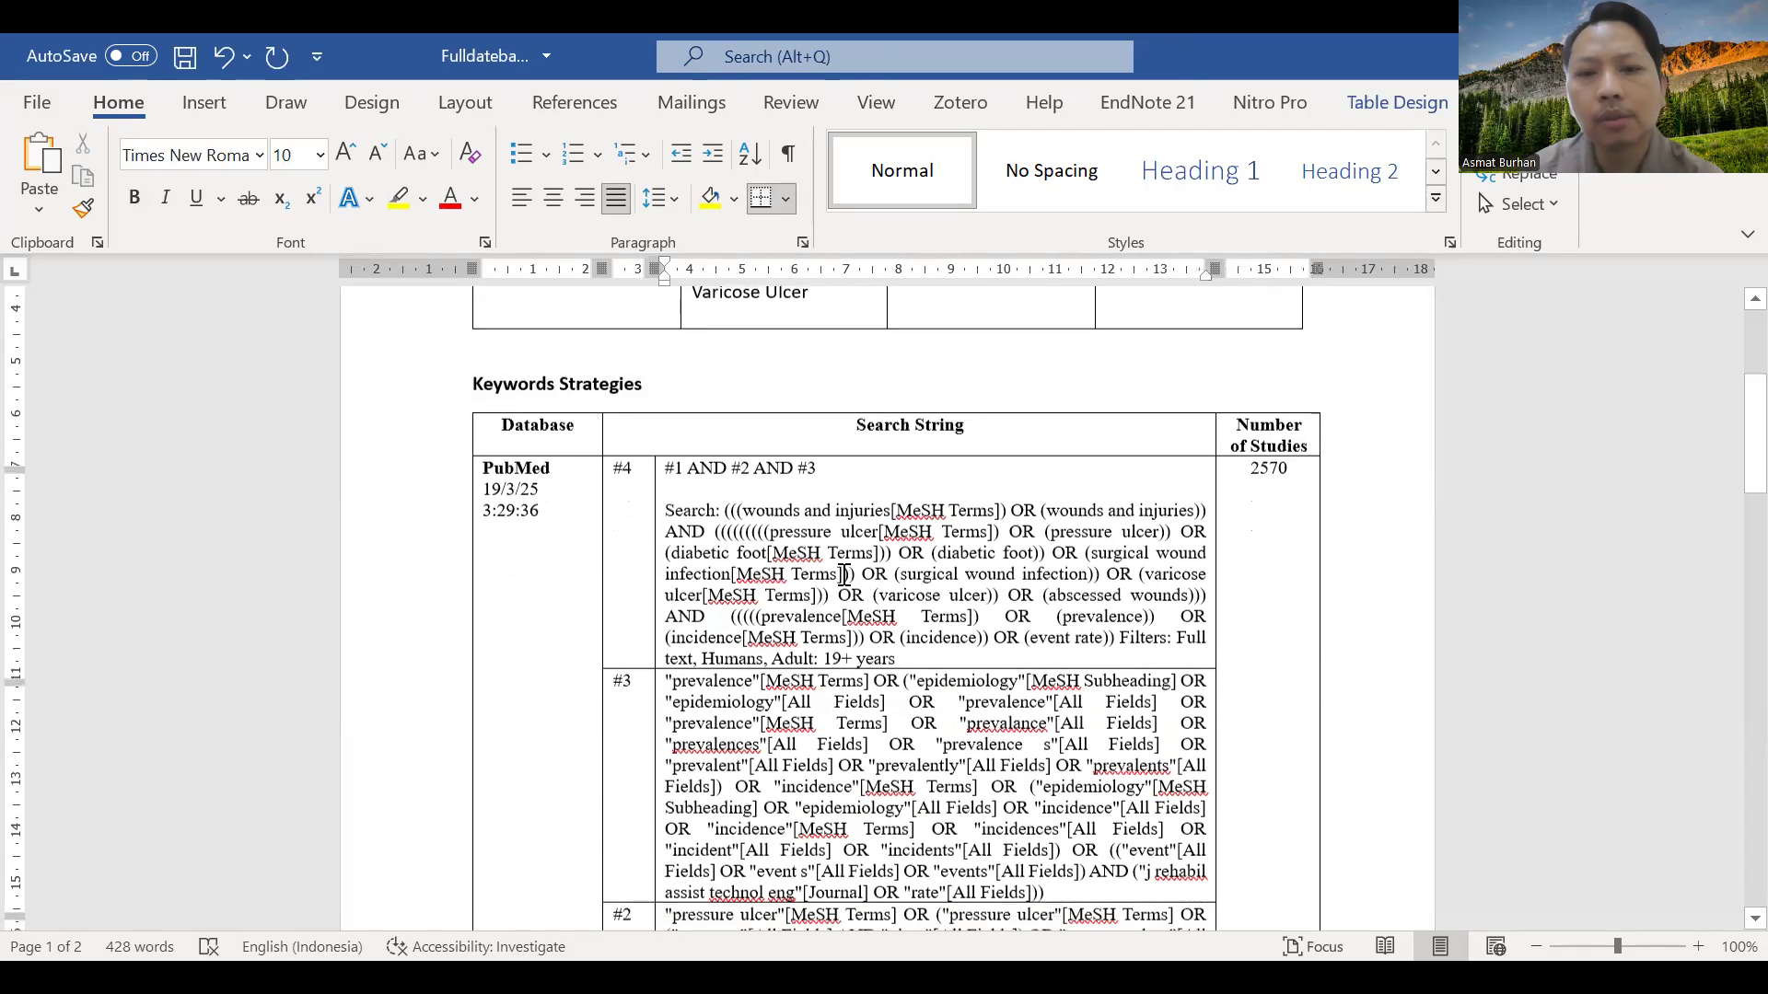
pyautogui.scroll(-1, 844, 576)
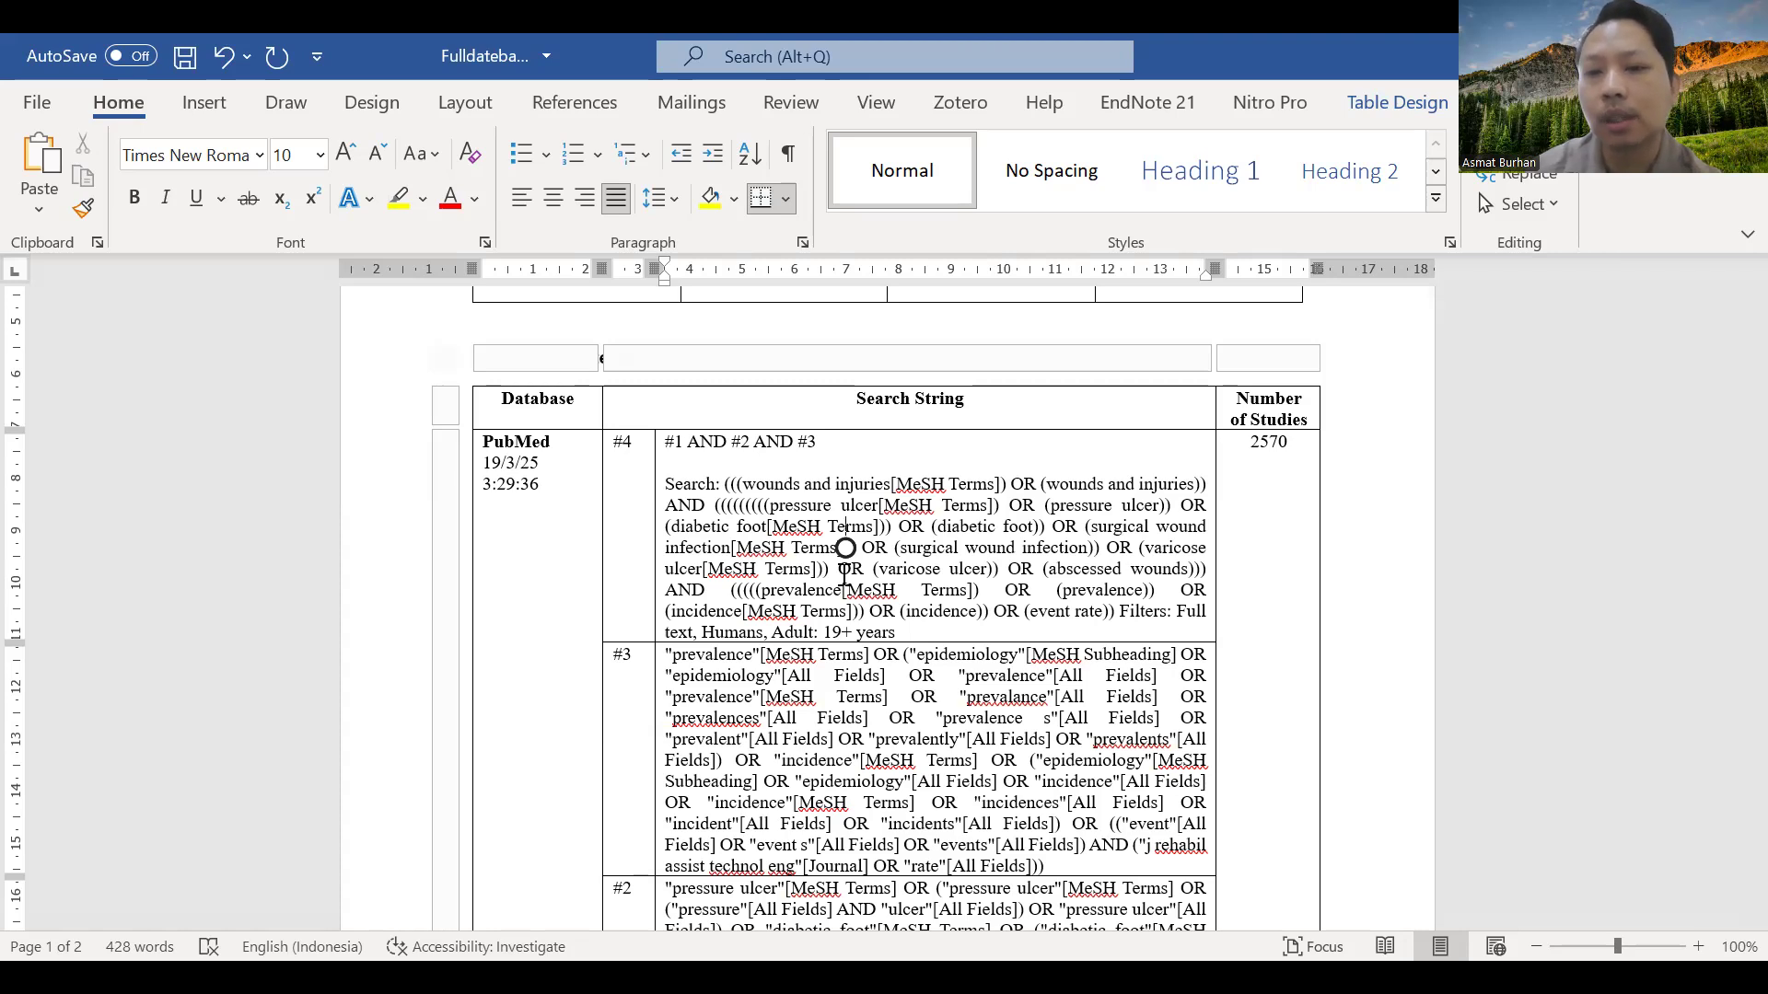
pyautogui.click(1000, 547)
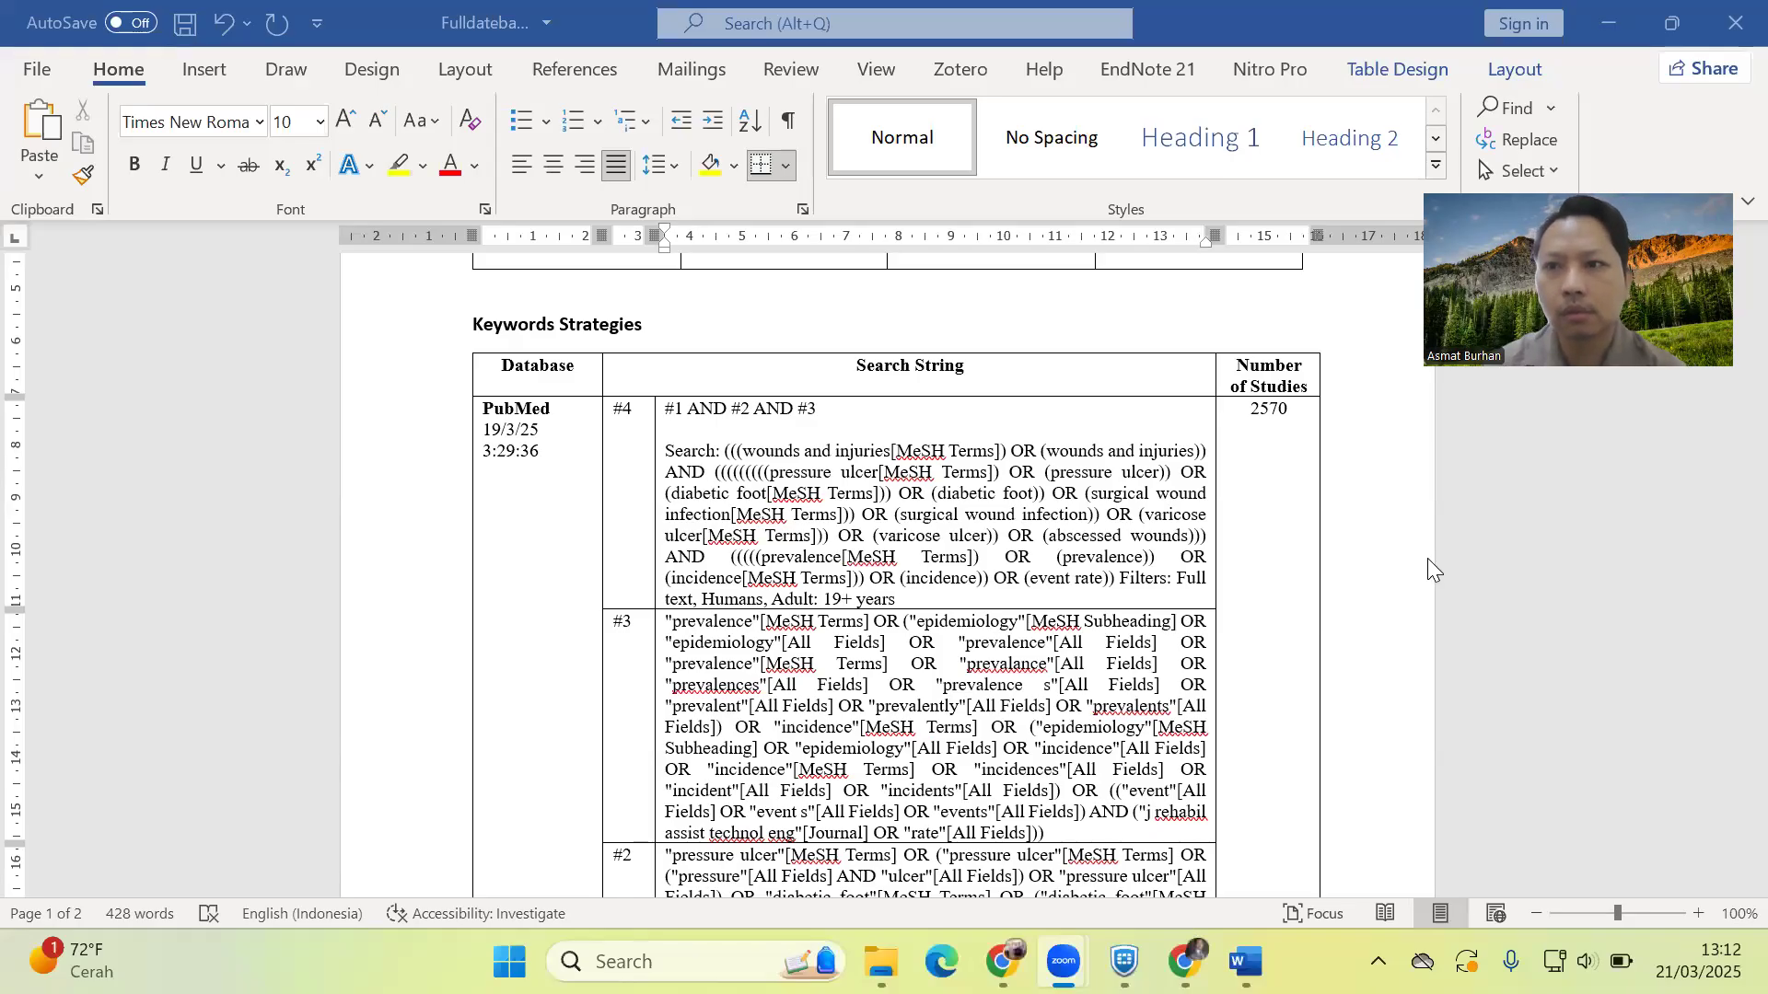
# Switch to the Taipei Medical University library page in Chrome and open Embase from its Hot Resources
pyautogui.click(1607, 23)
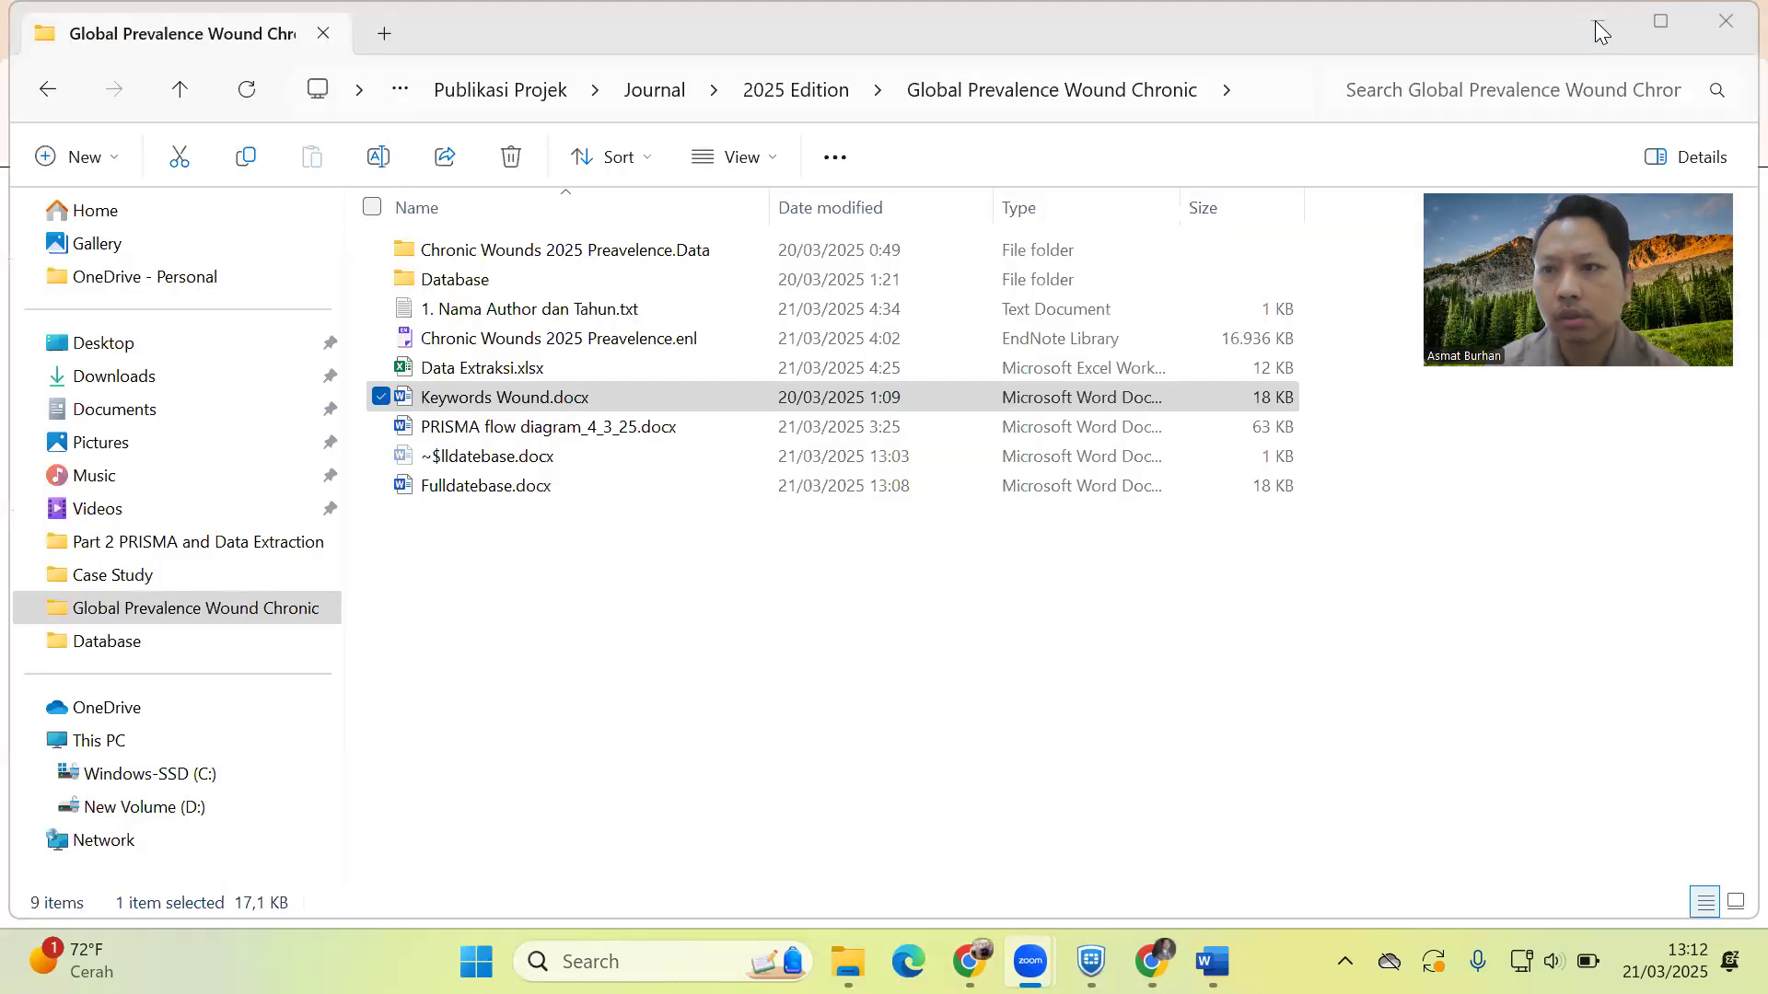
pyautogui.click(1611, 26)
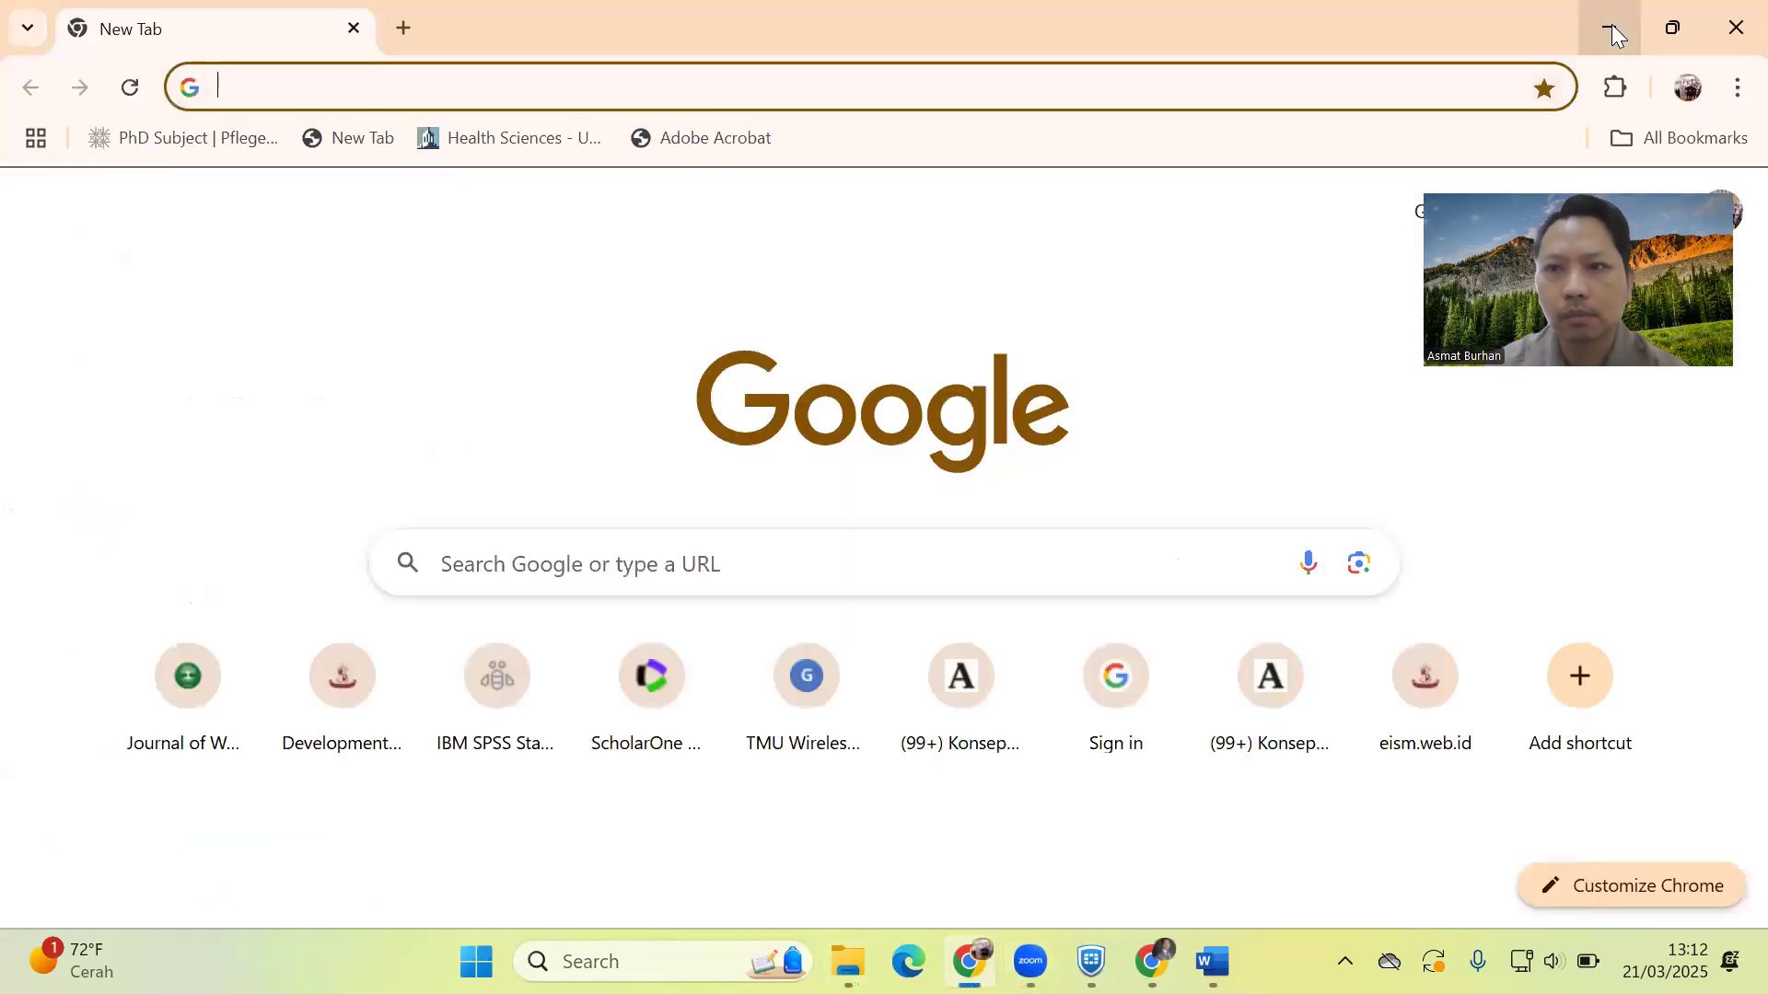
pyautogui.click(1731, 32)
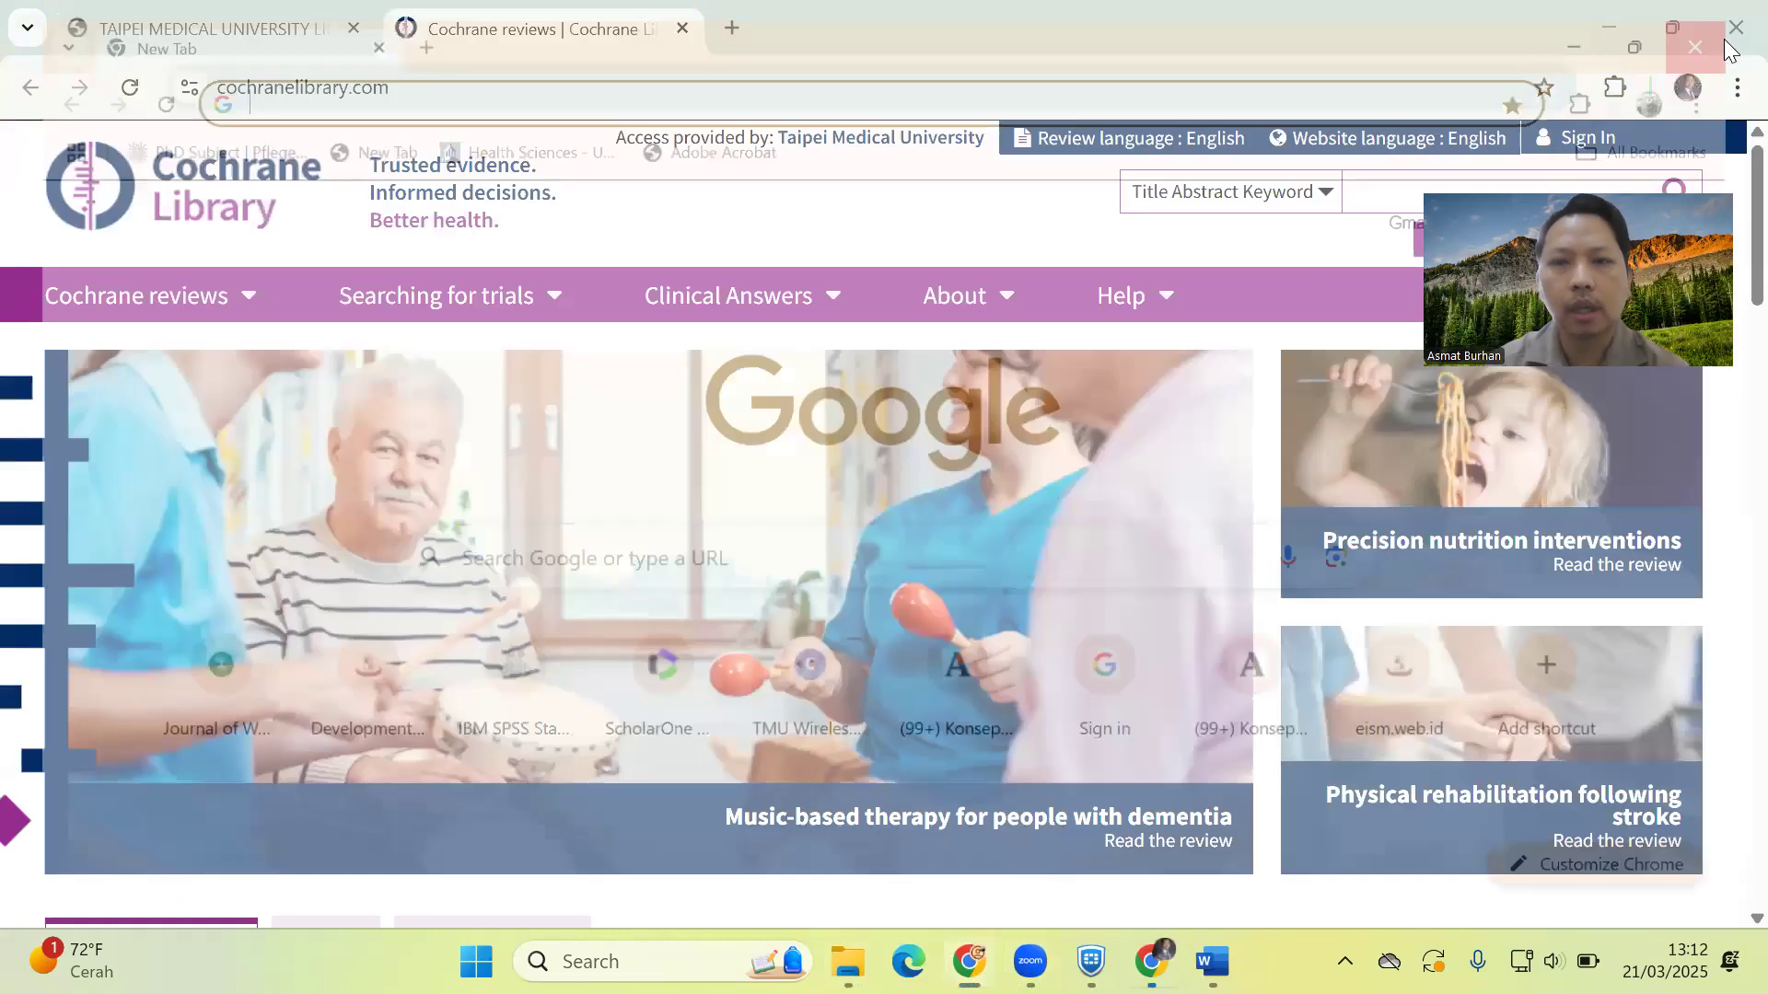
pyautogui.click(189, 20)
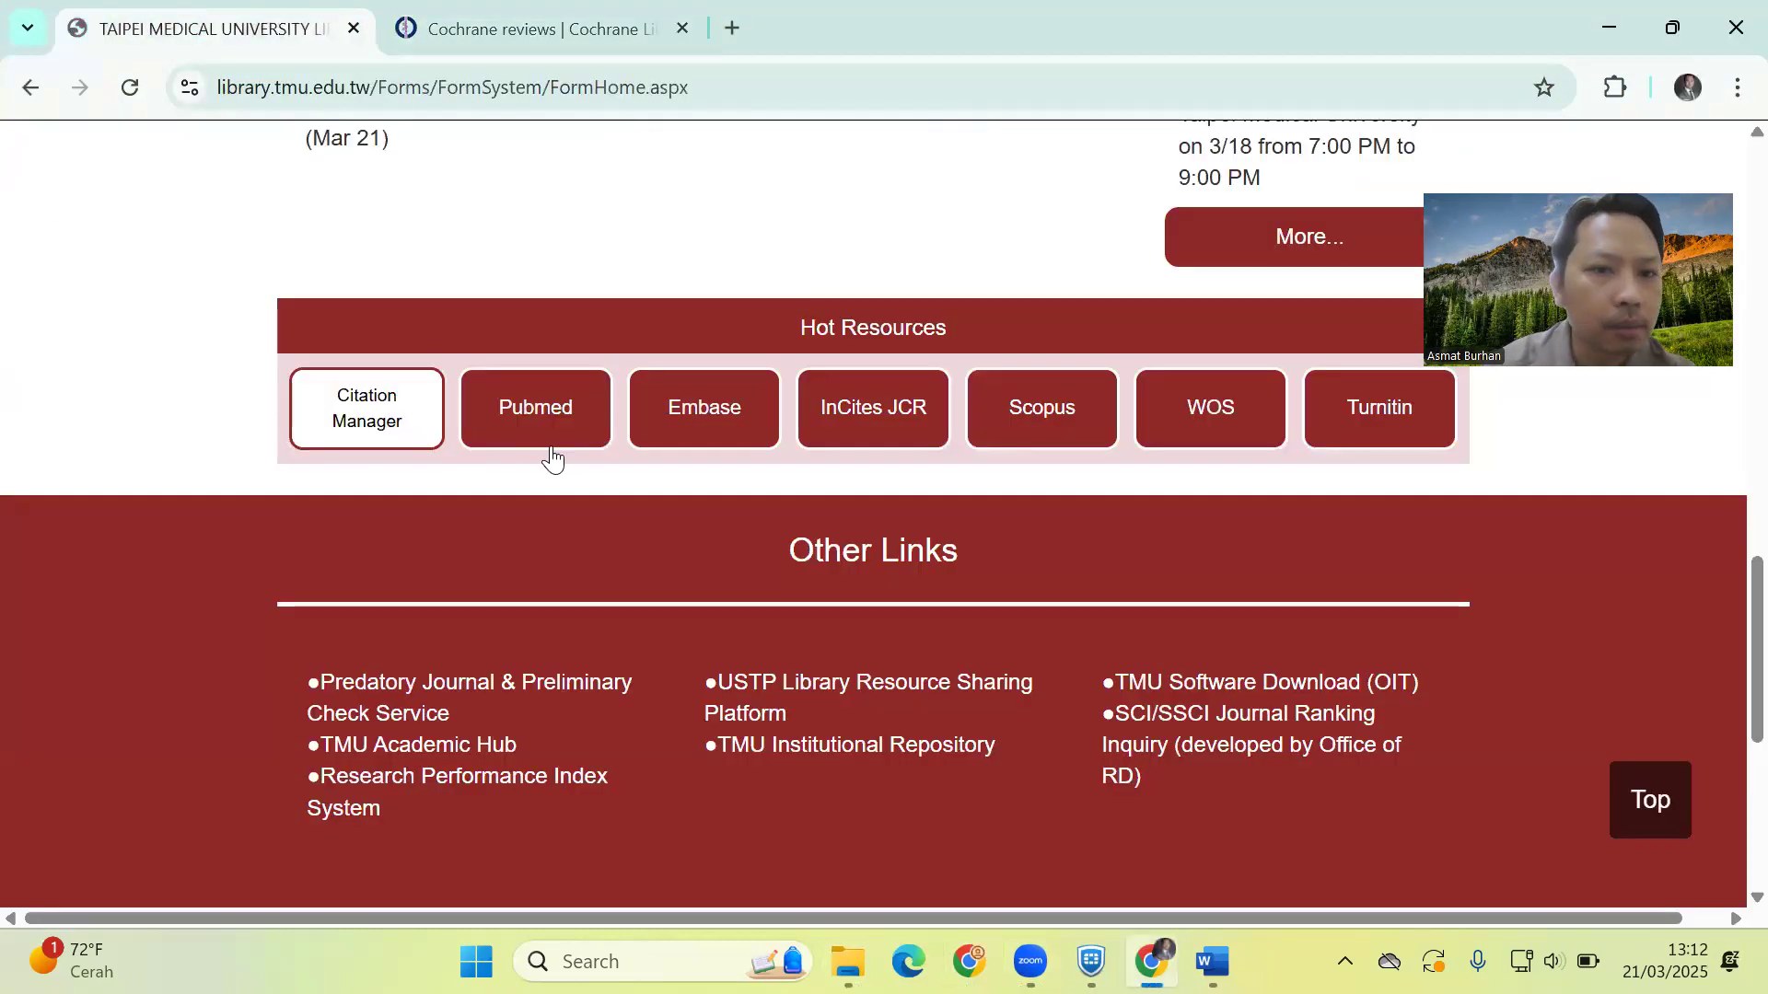
pyautogui.click(716, 426)
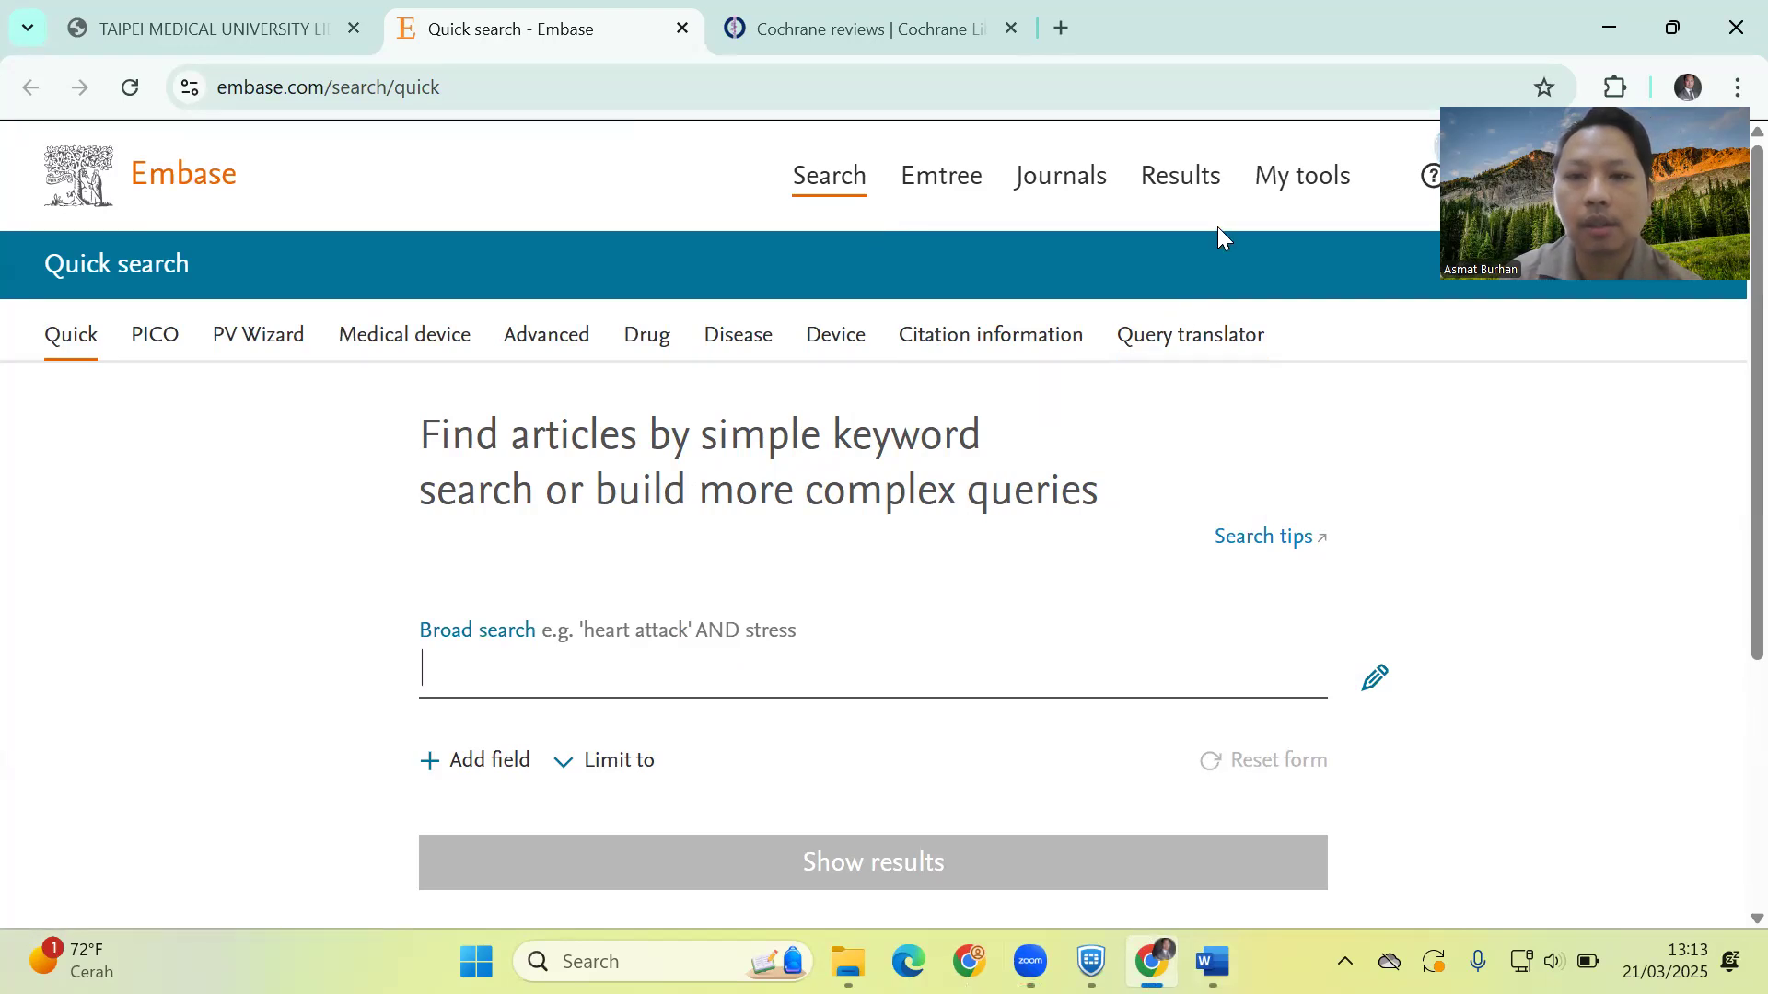
# Open Embase's Query translator for converting PubMed syntax
pyautogui.click(1162, 348)
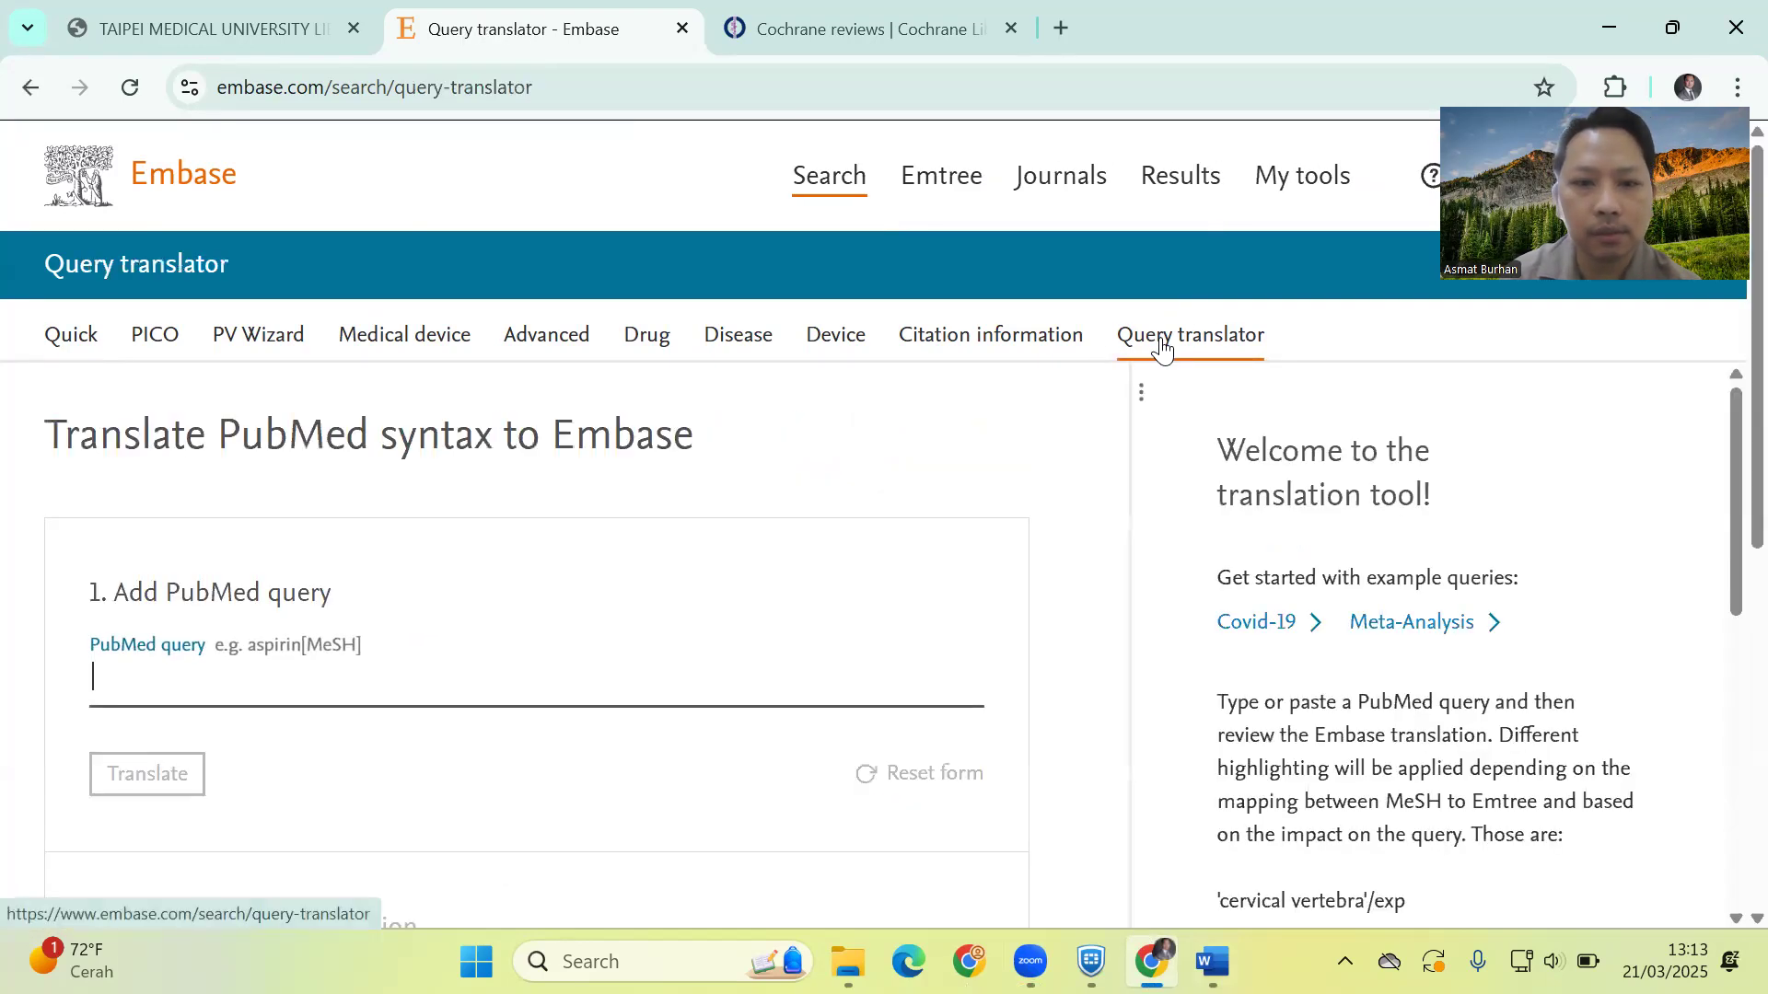
pyautogui.scroll(-2, 536, 770)
pyautogui.scroll(1, 537, 771)
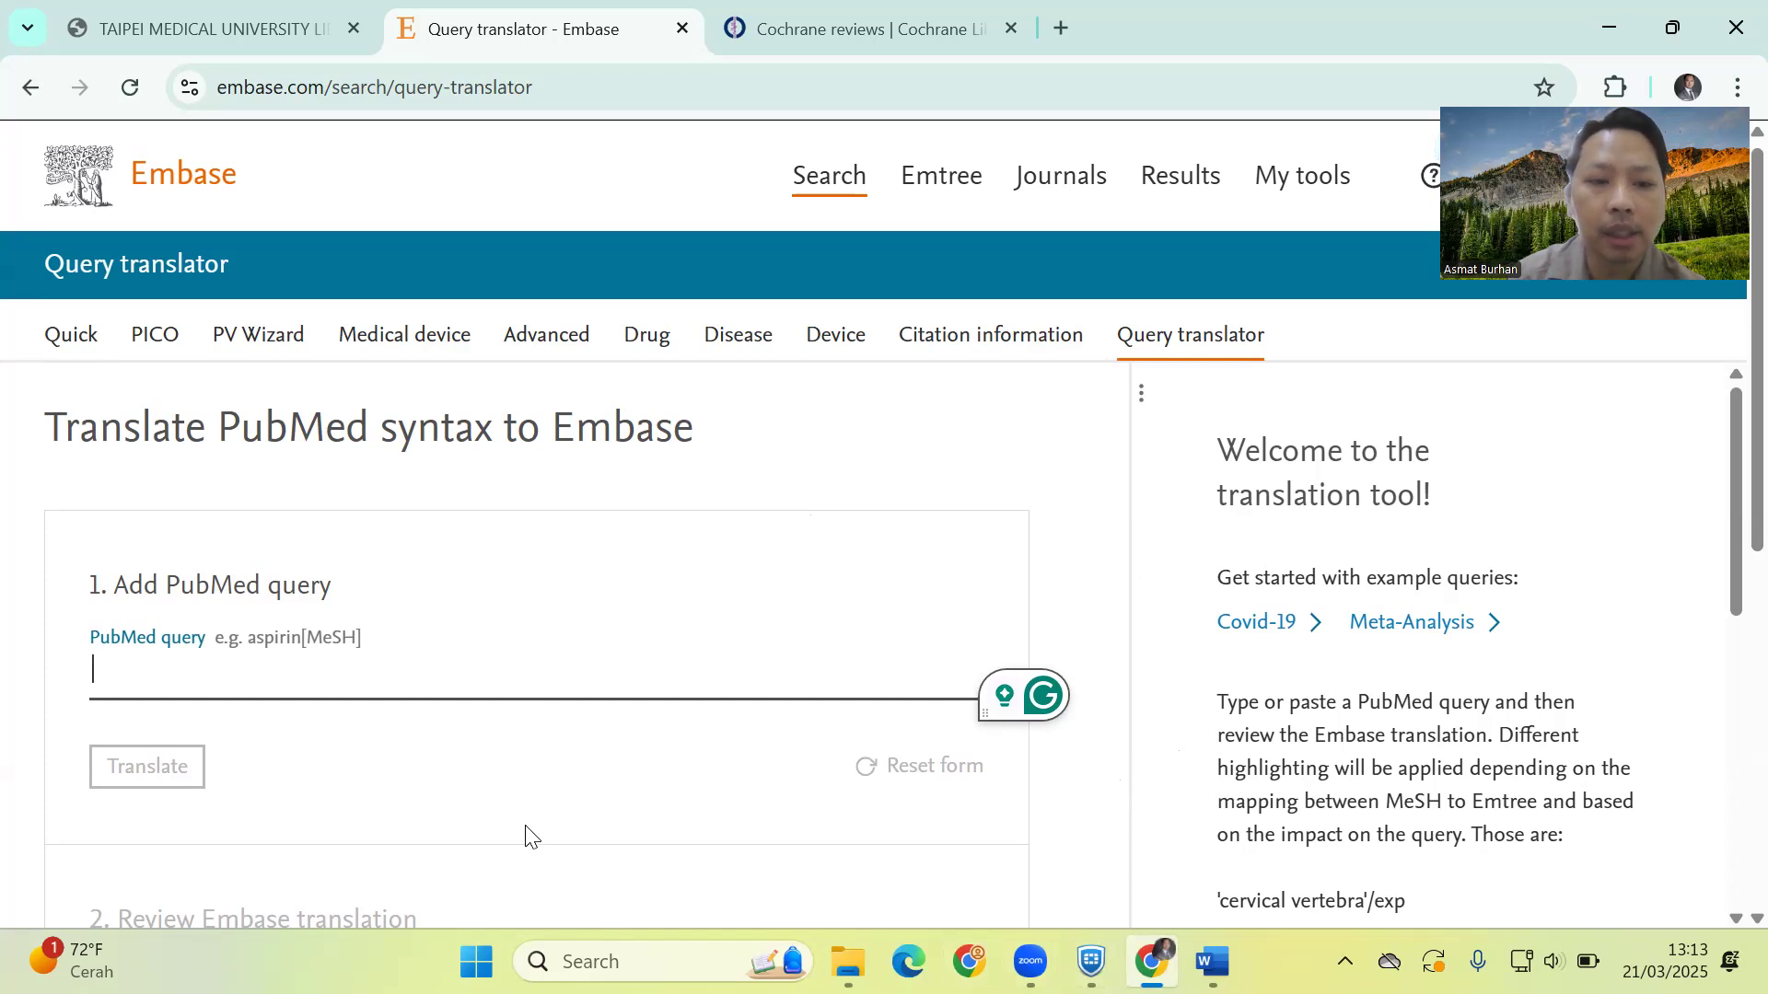
pyautogui.scroll(-1, 526, 833)
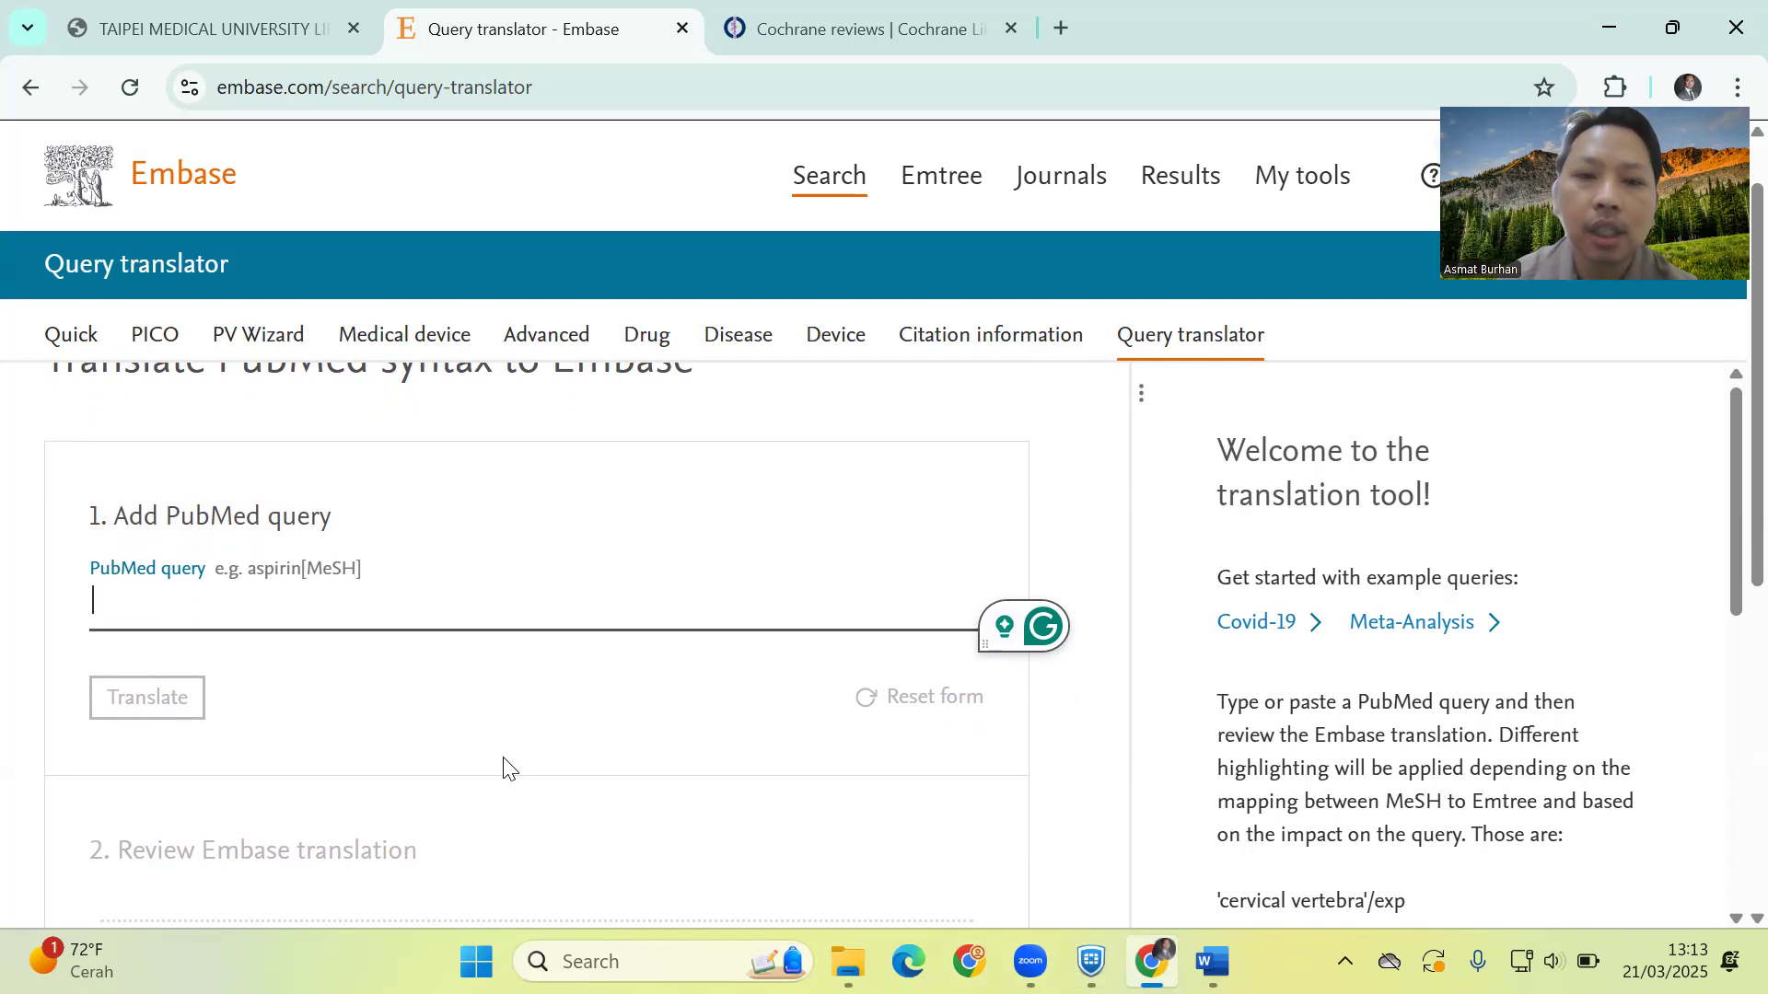
pyautogui.scroll(1, 508, 770)
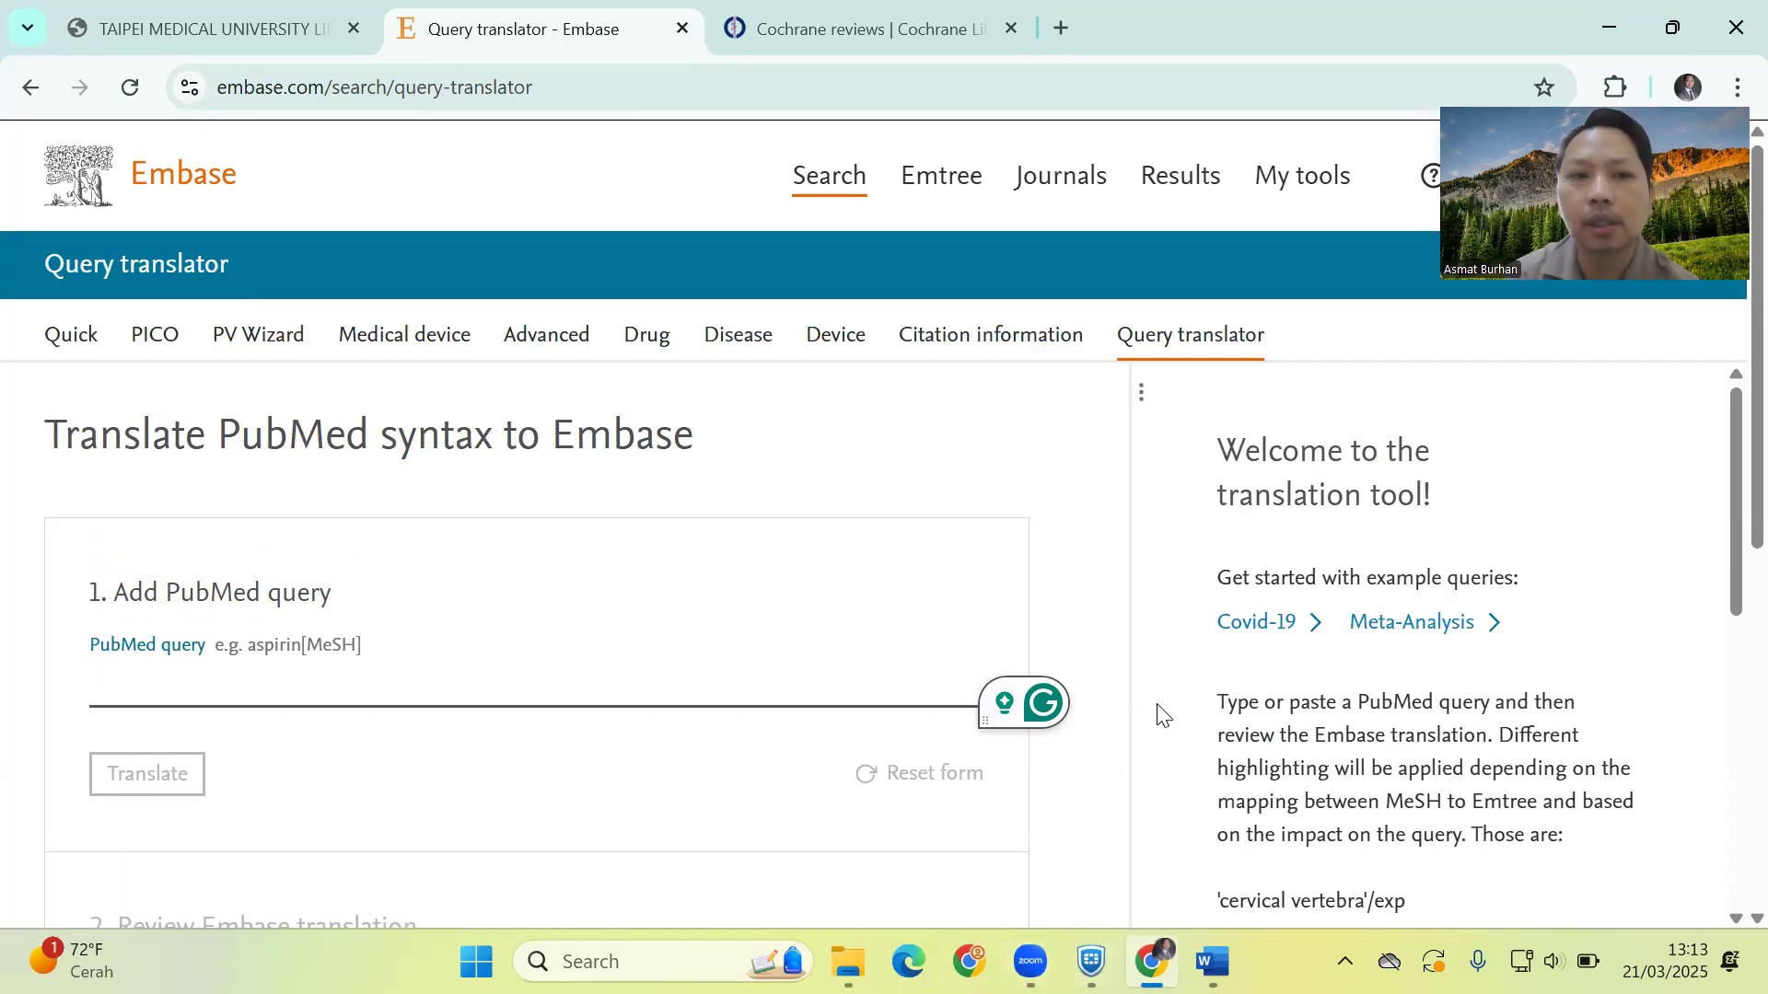
# Switch to Fulldatebase.docx in Word and copy PubMed search string #4 without its "Search:" label and filters
pyautogui.click(1212, 961)
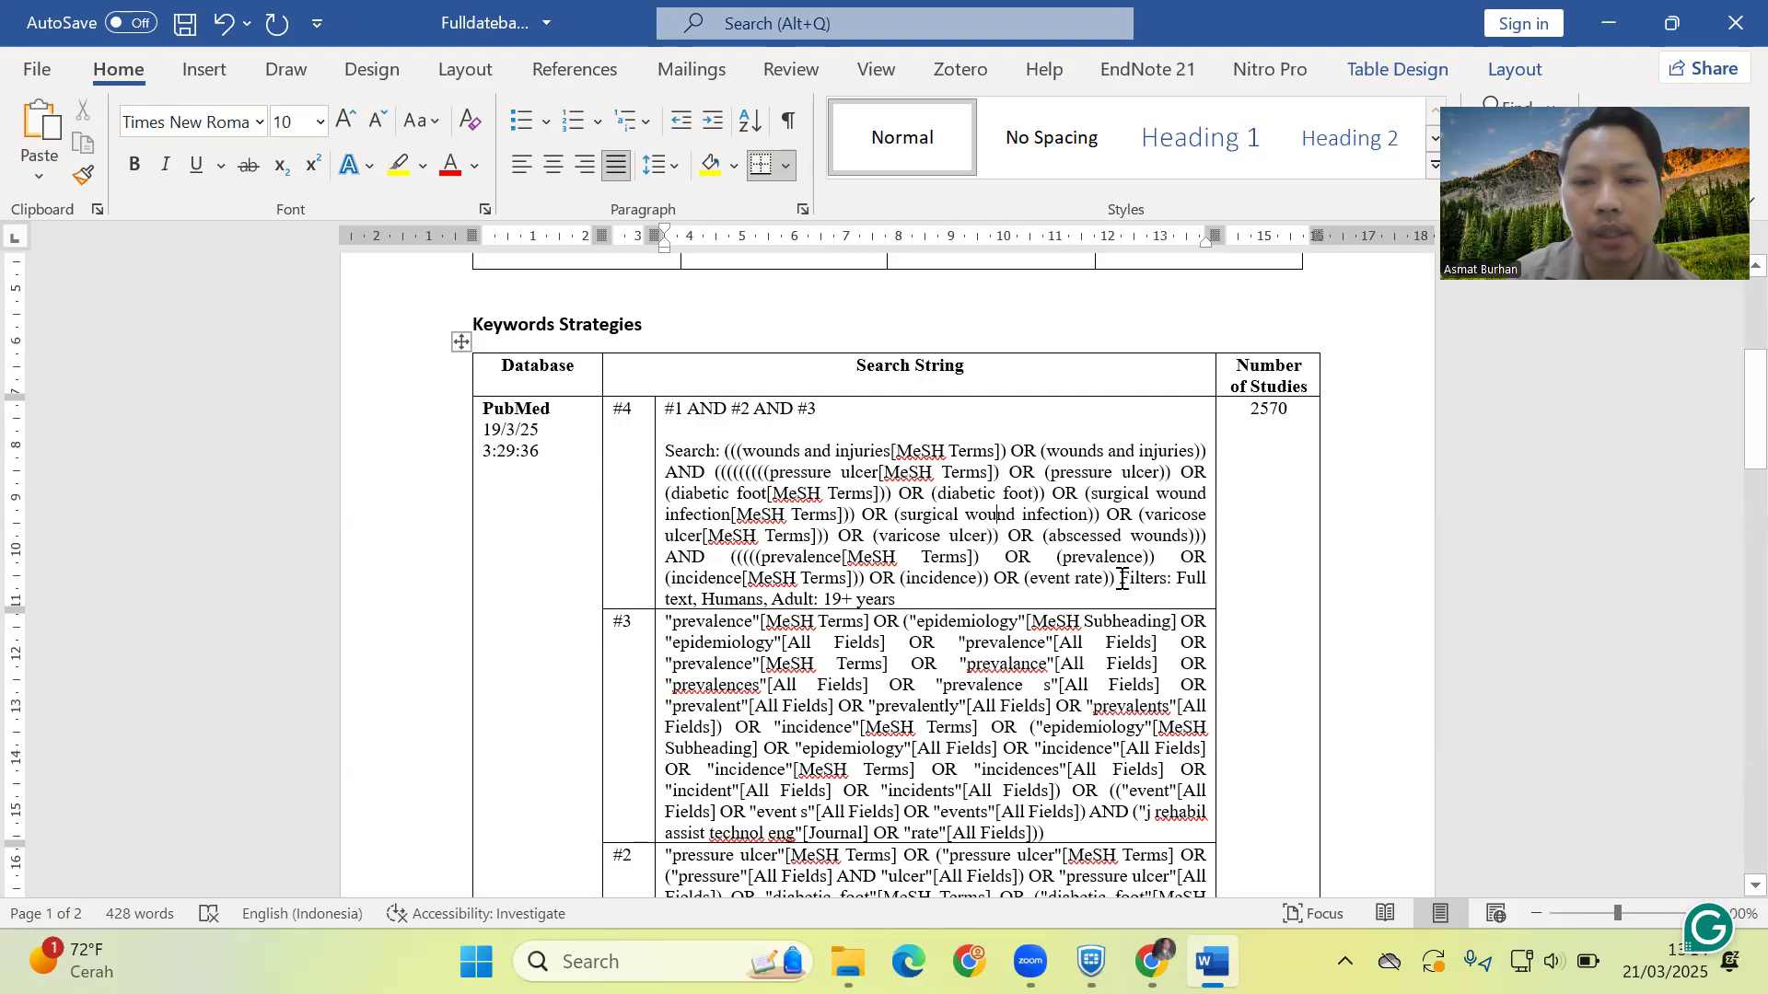
pyautogui.moveTo(1118, 578); pyautogui.dragTo(725, 452)
pyautogui.hotkey('ctrl', 'c')
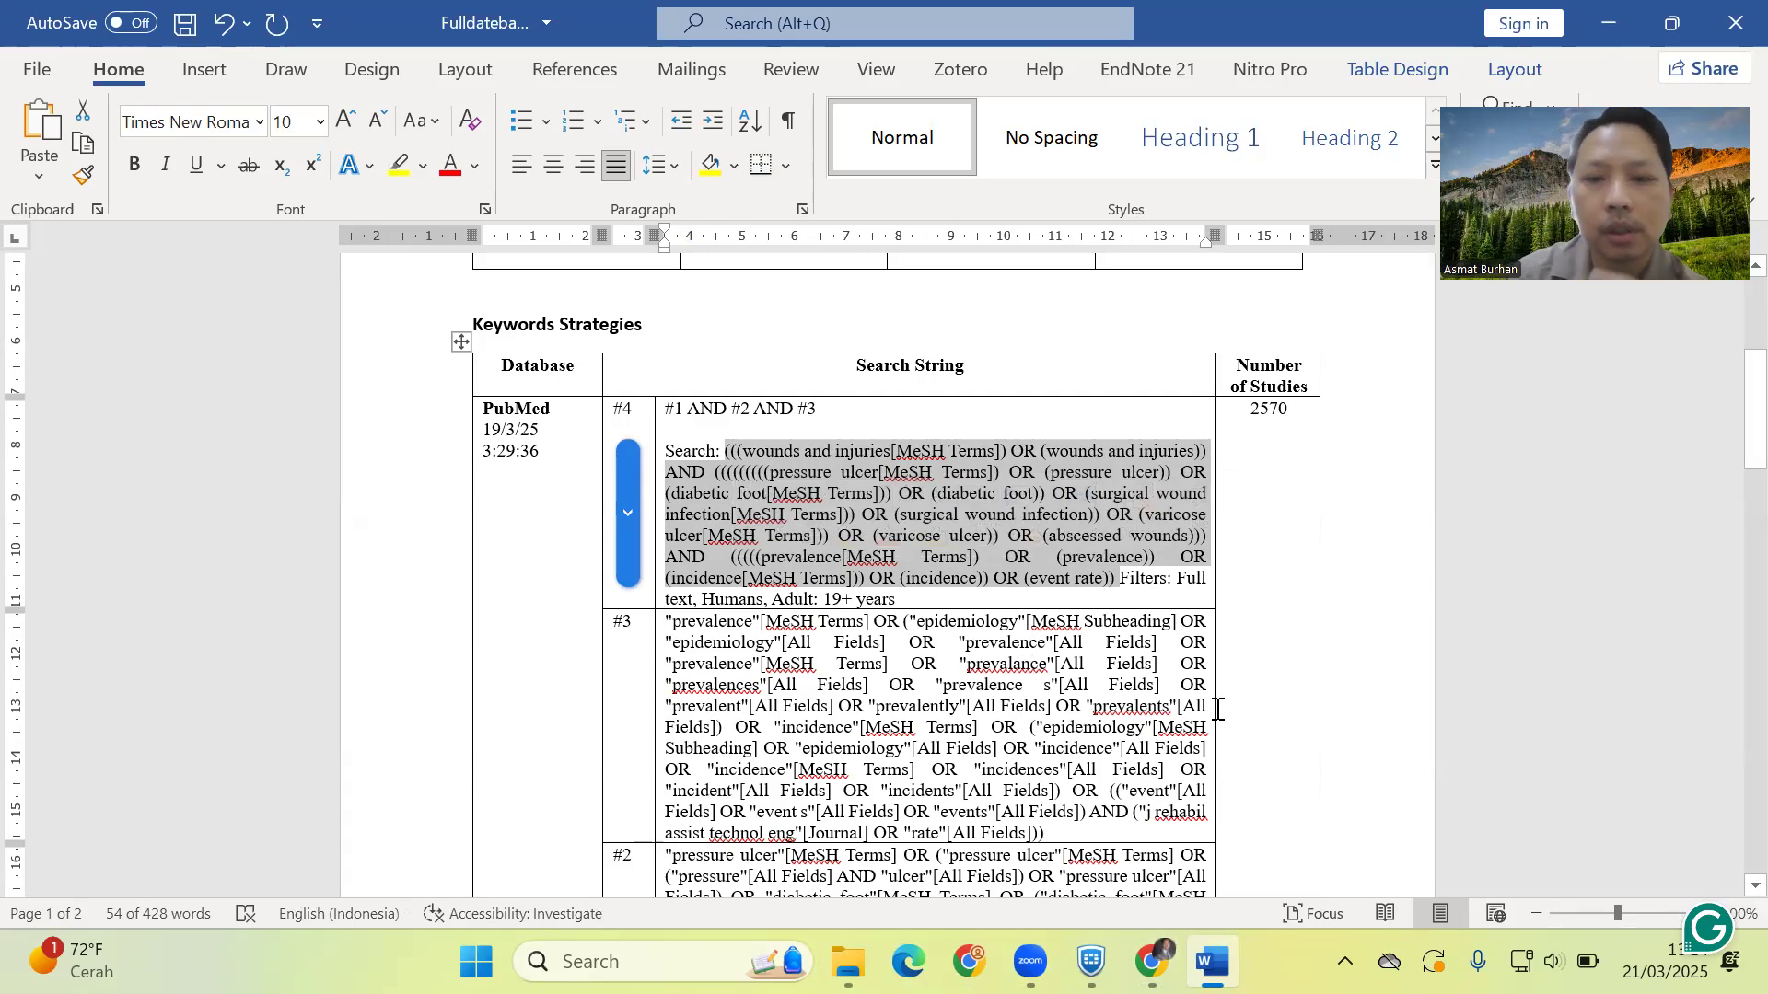
# Return to Embase in Chrome, paste the copied string as the PubMed query and translate it
pyautogui.click(1151, 961)
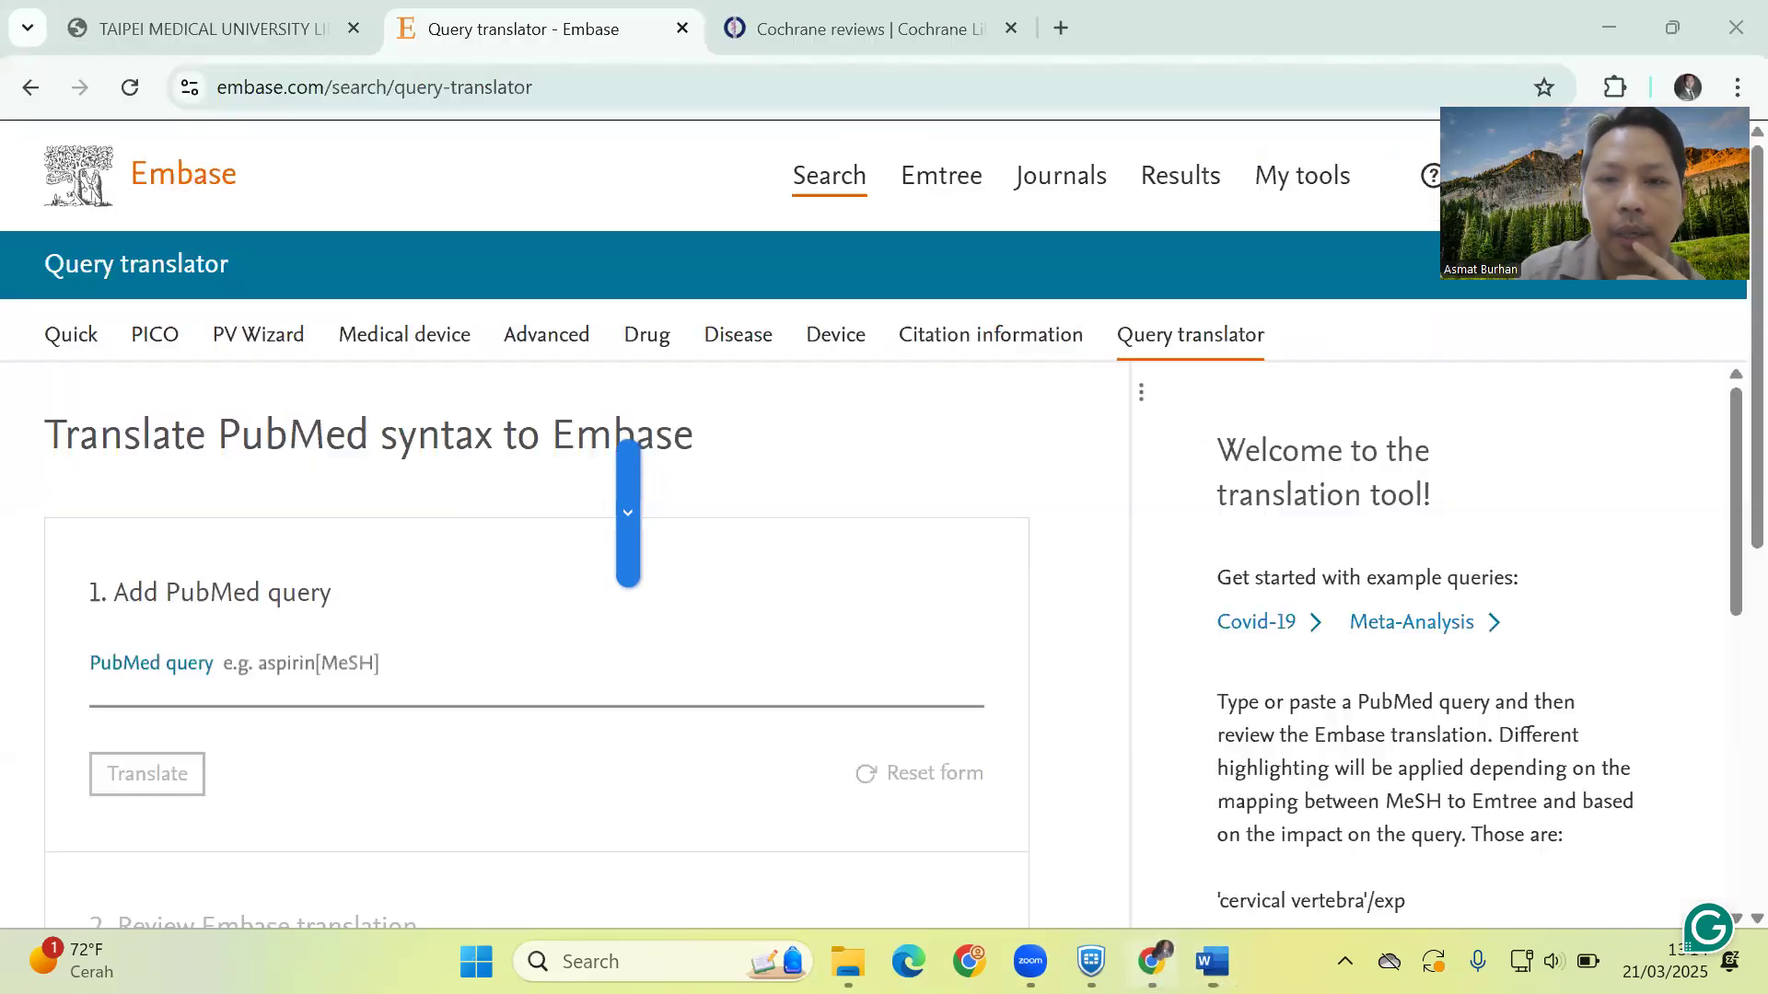
pyautogui.click(379, 669)
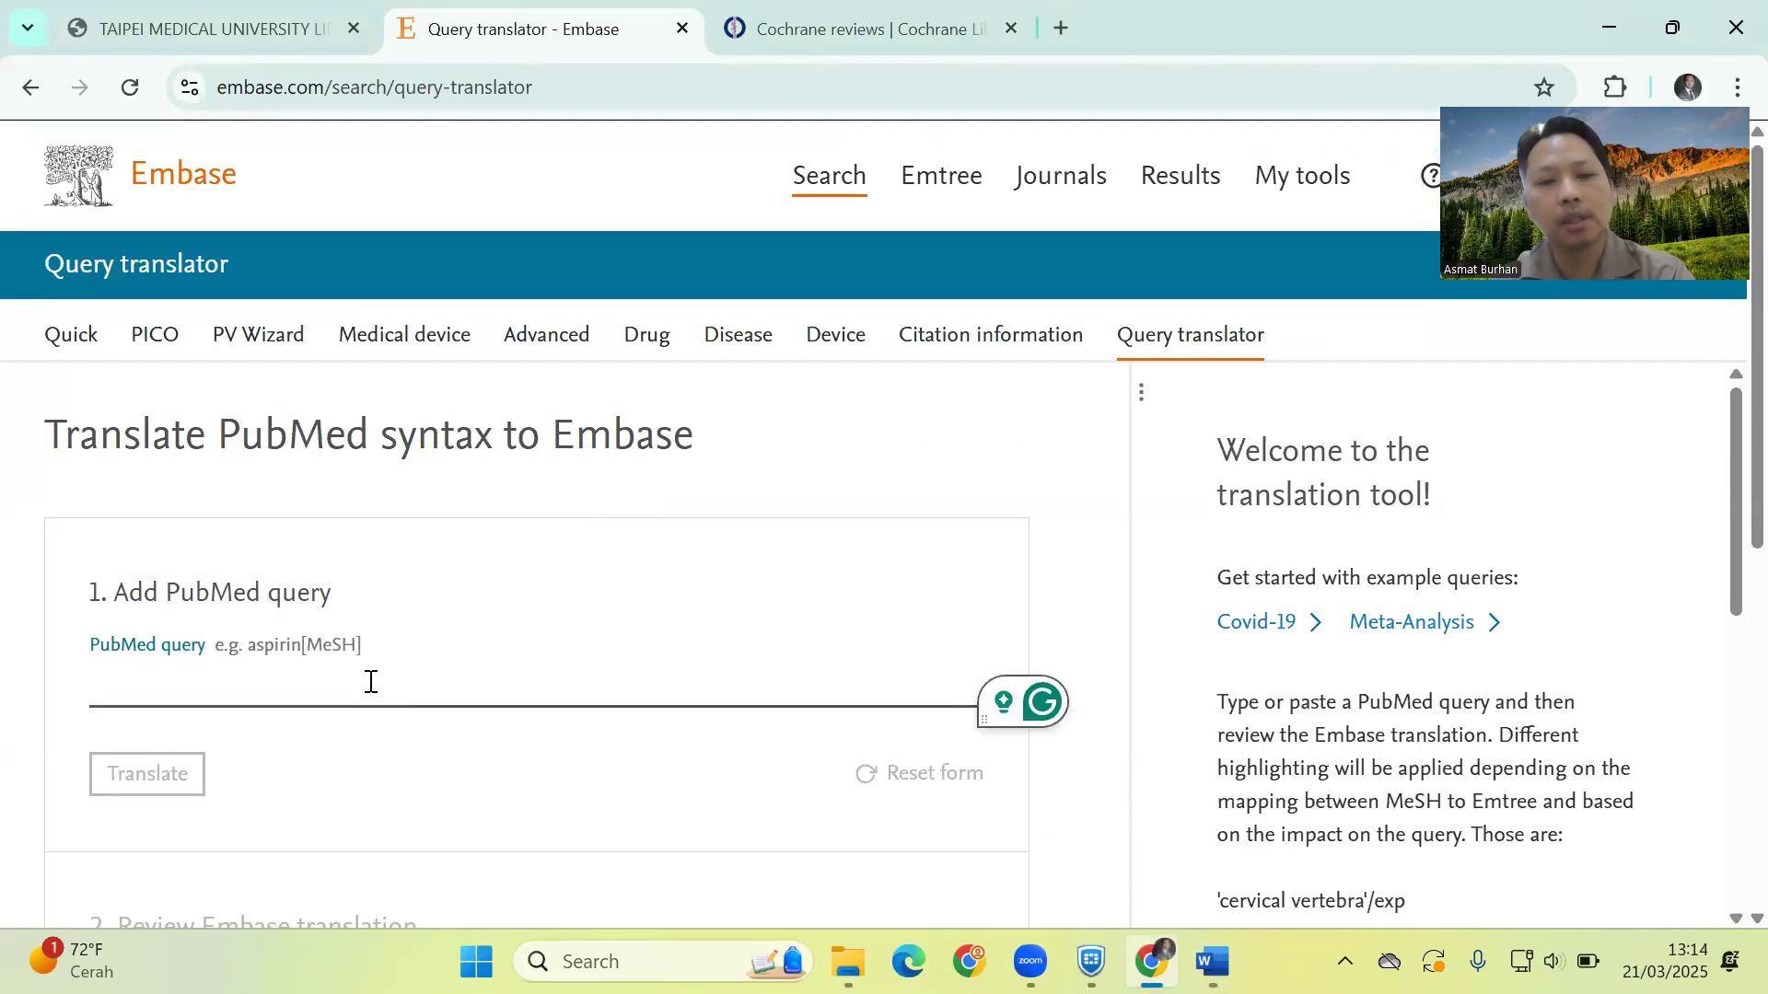
pyautogui.hotkey('ctrl', 'v')
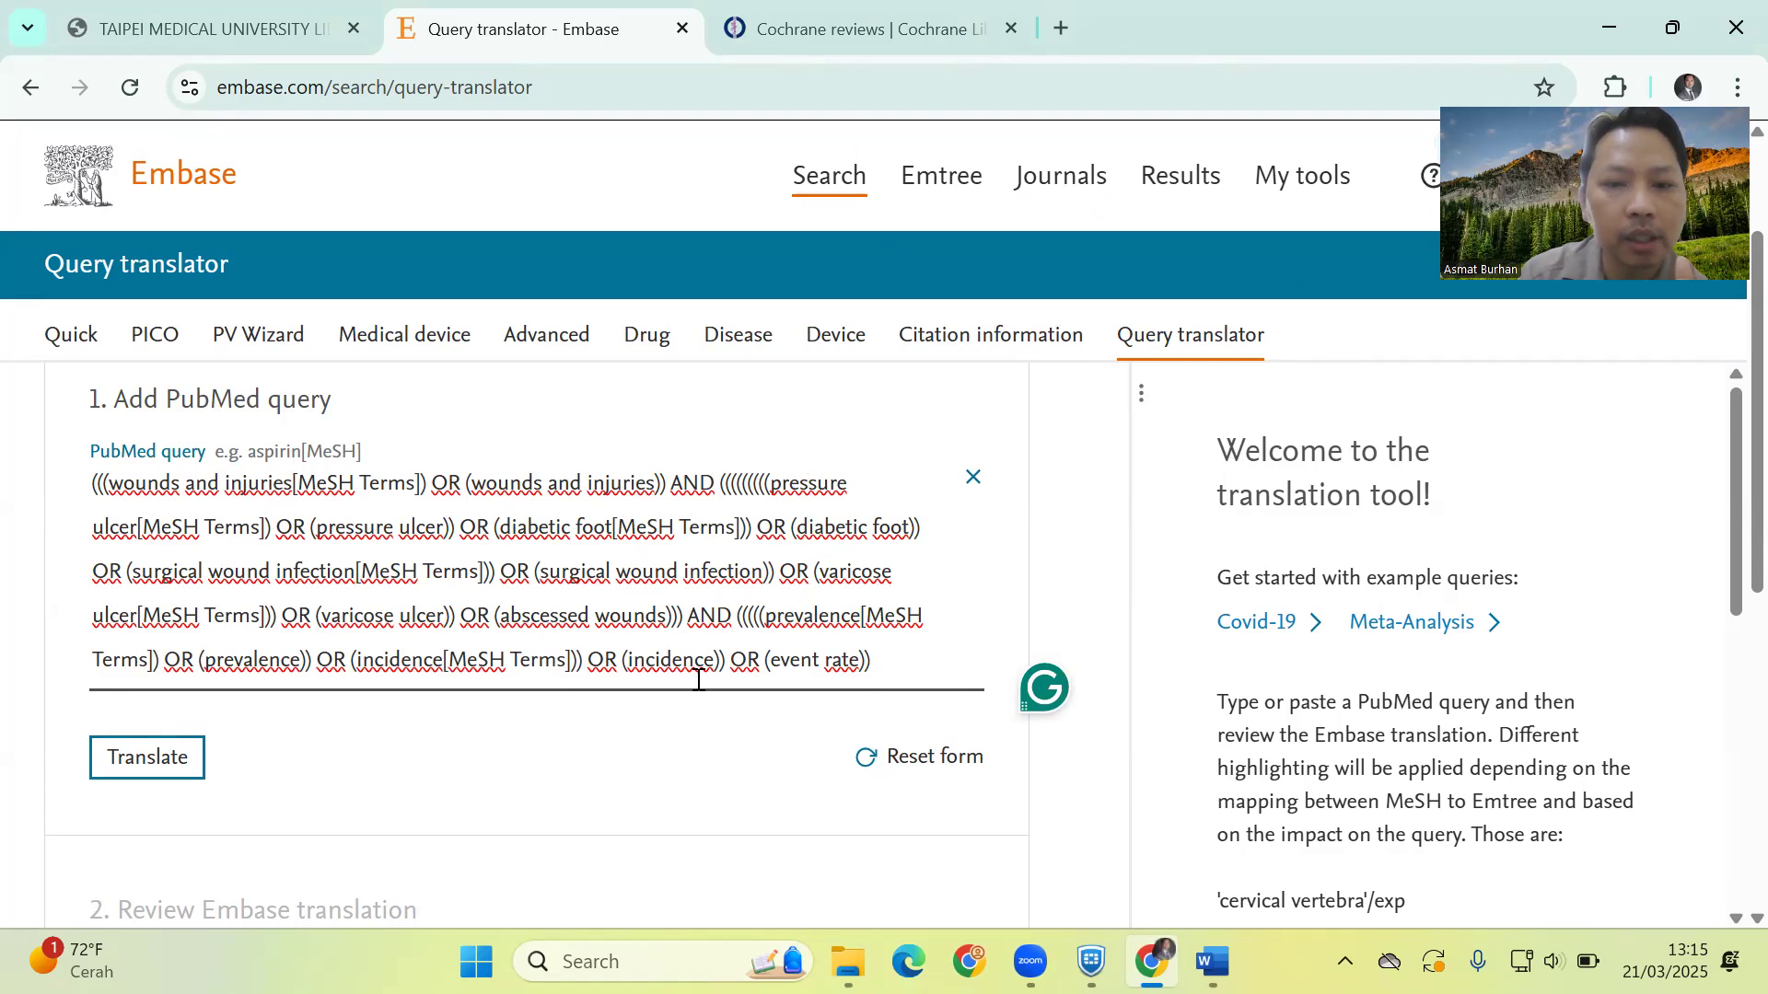
pyautogui.click(170, 756)
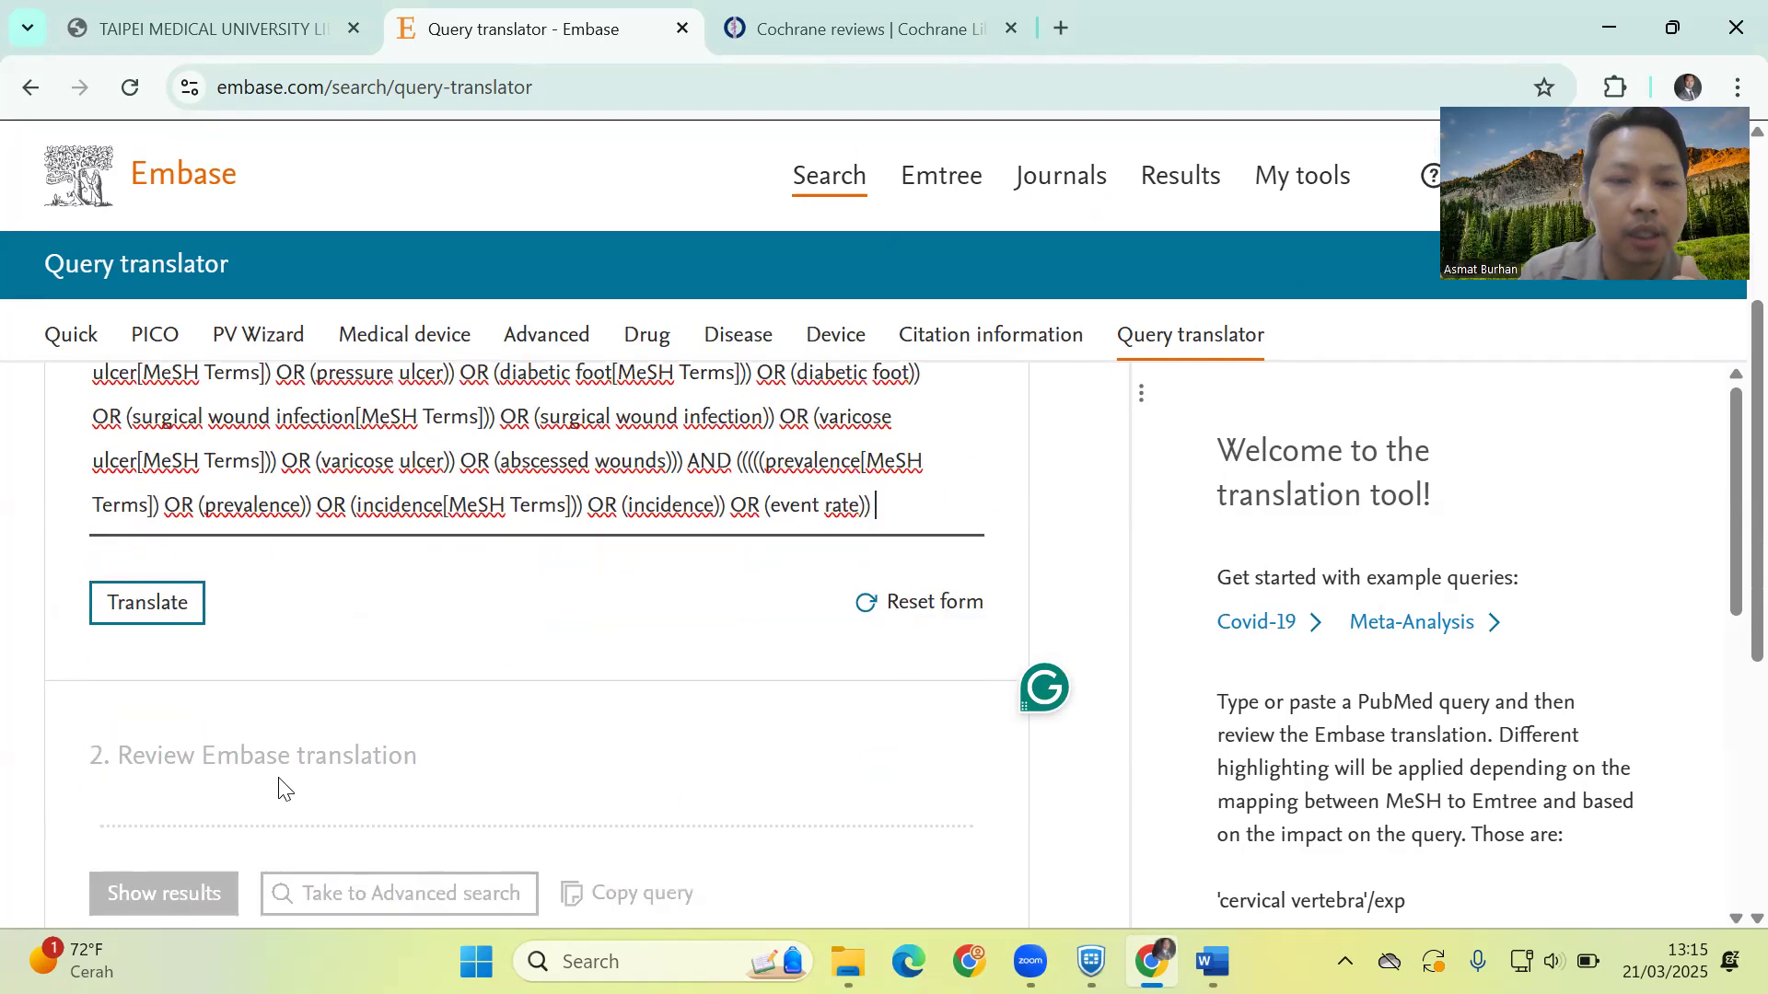
pyautogui.click(175, 609)
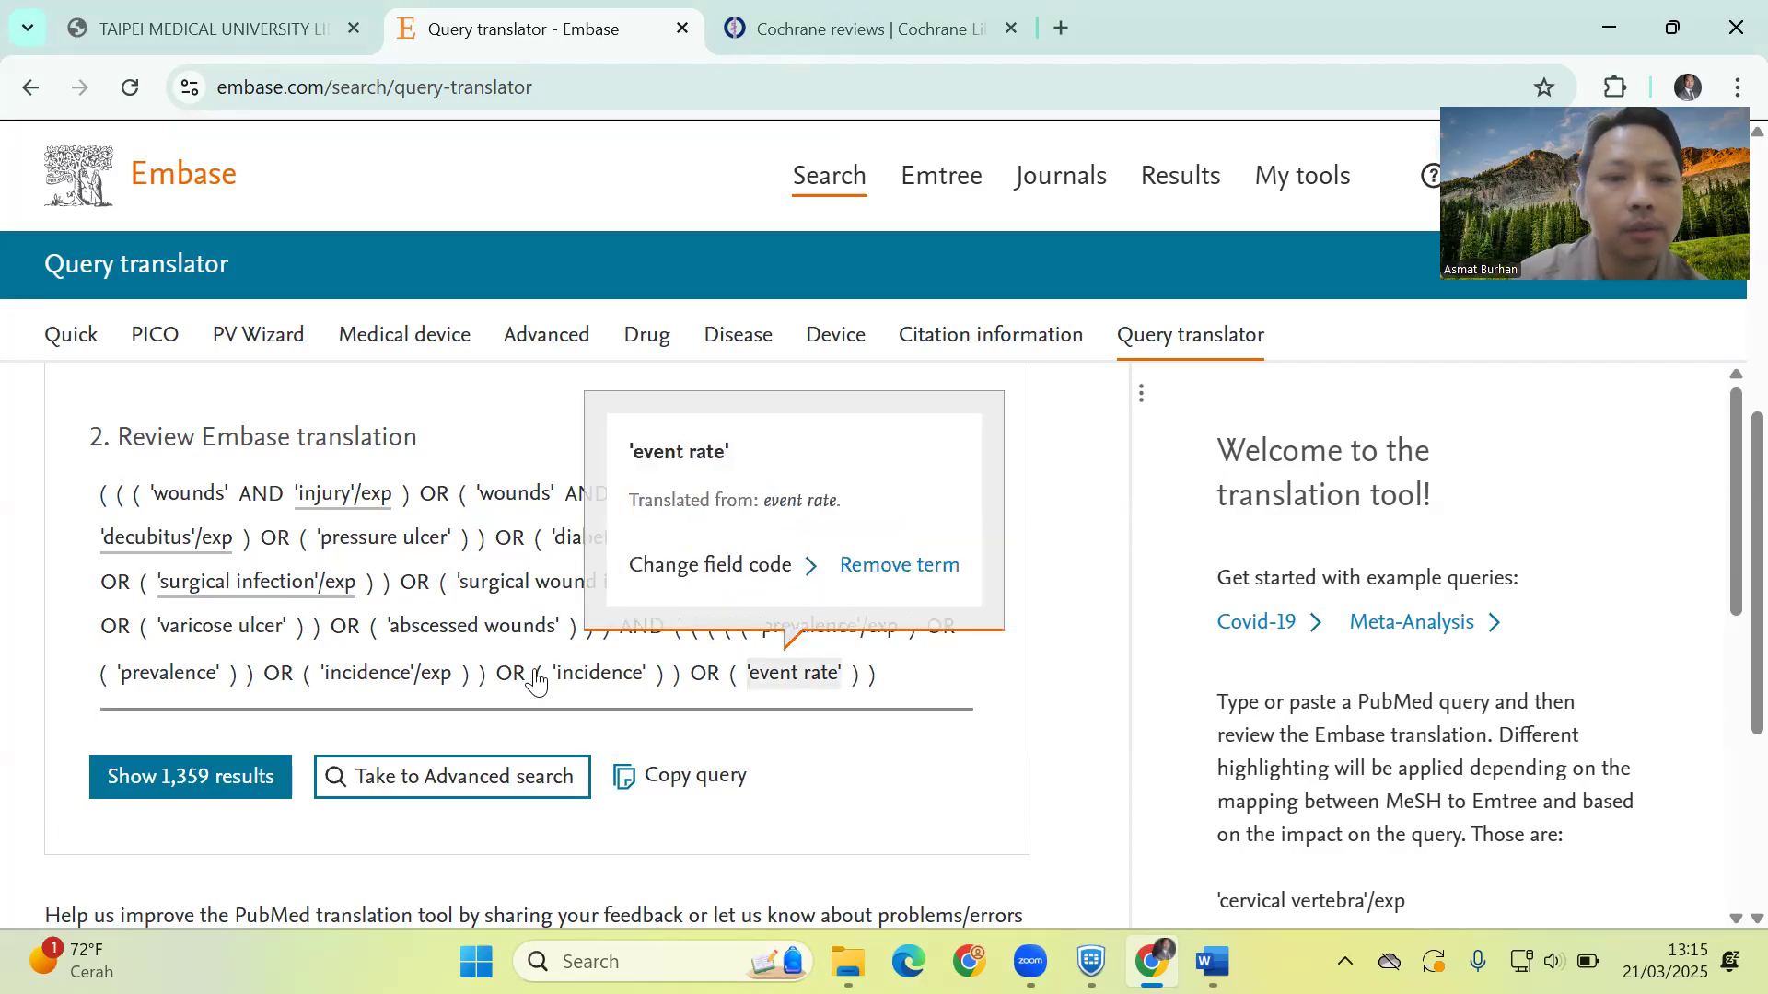
# Review the Embase translation against the original PubMed query and show the search results for it
pyautogui.scroll(4, 5, 511)
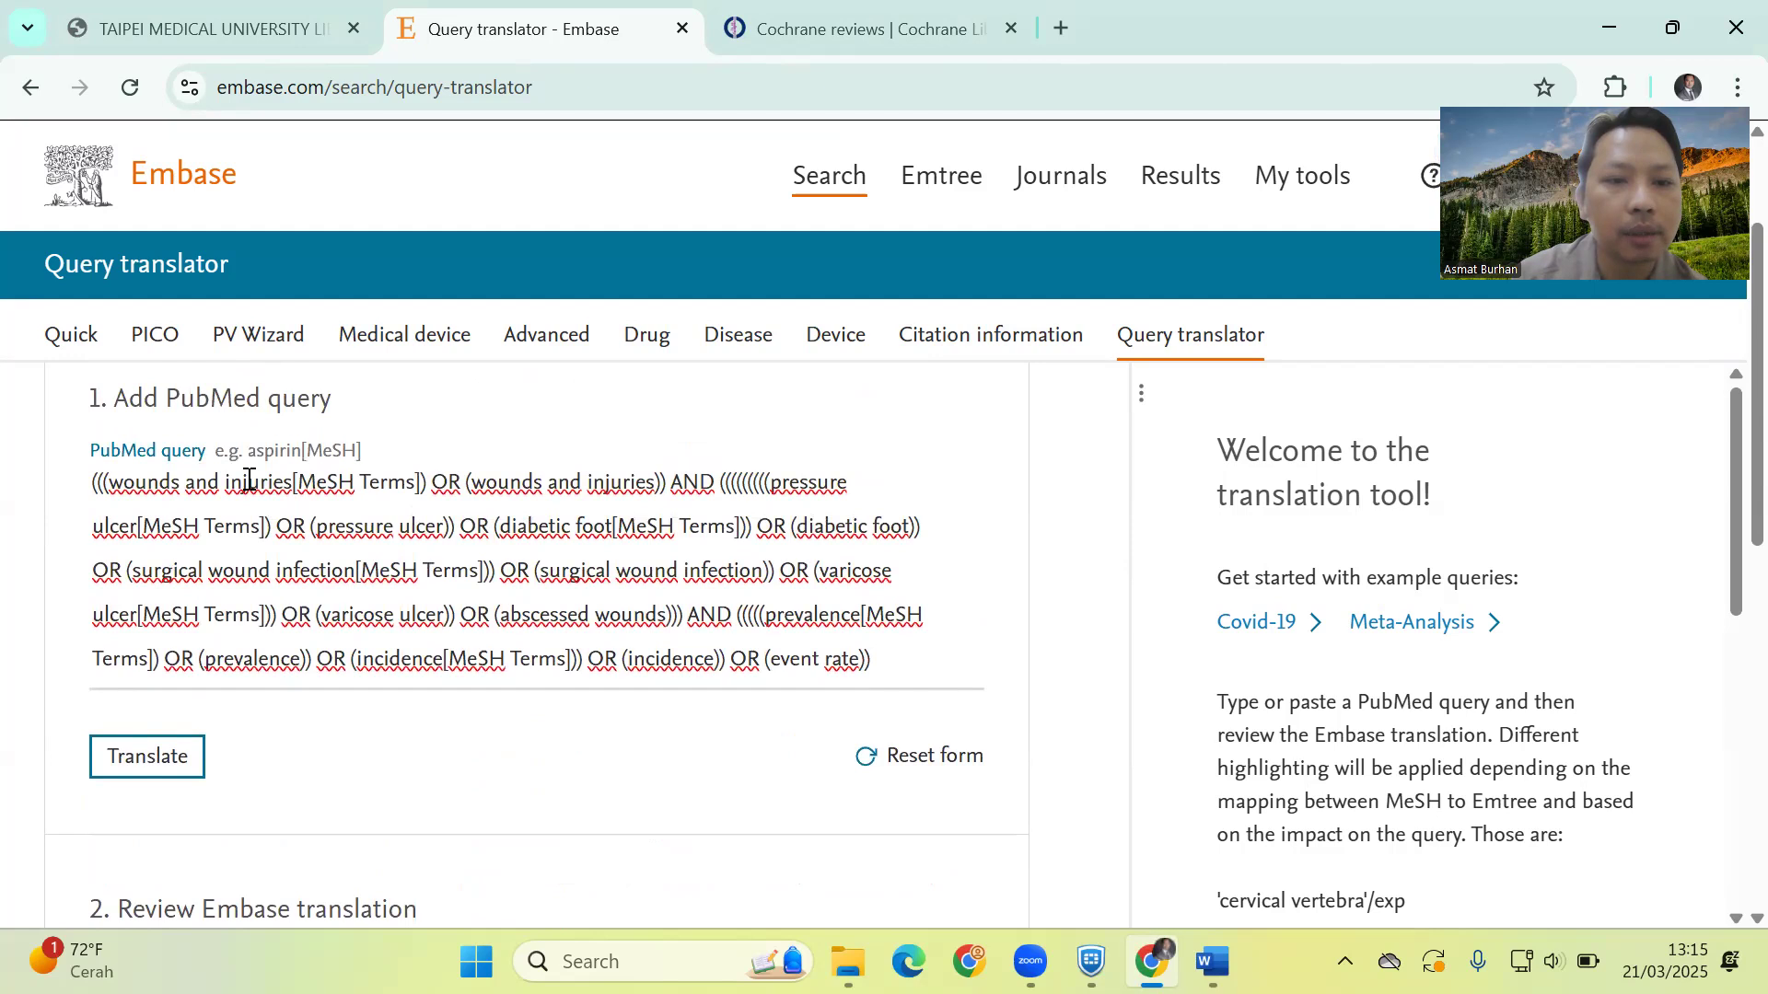
pyautogui.scroll(-5, 2, 589)
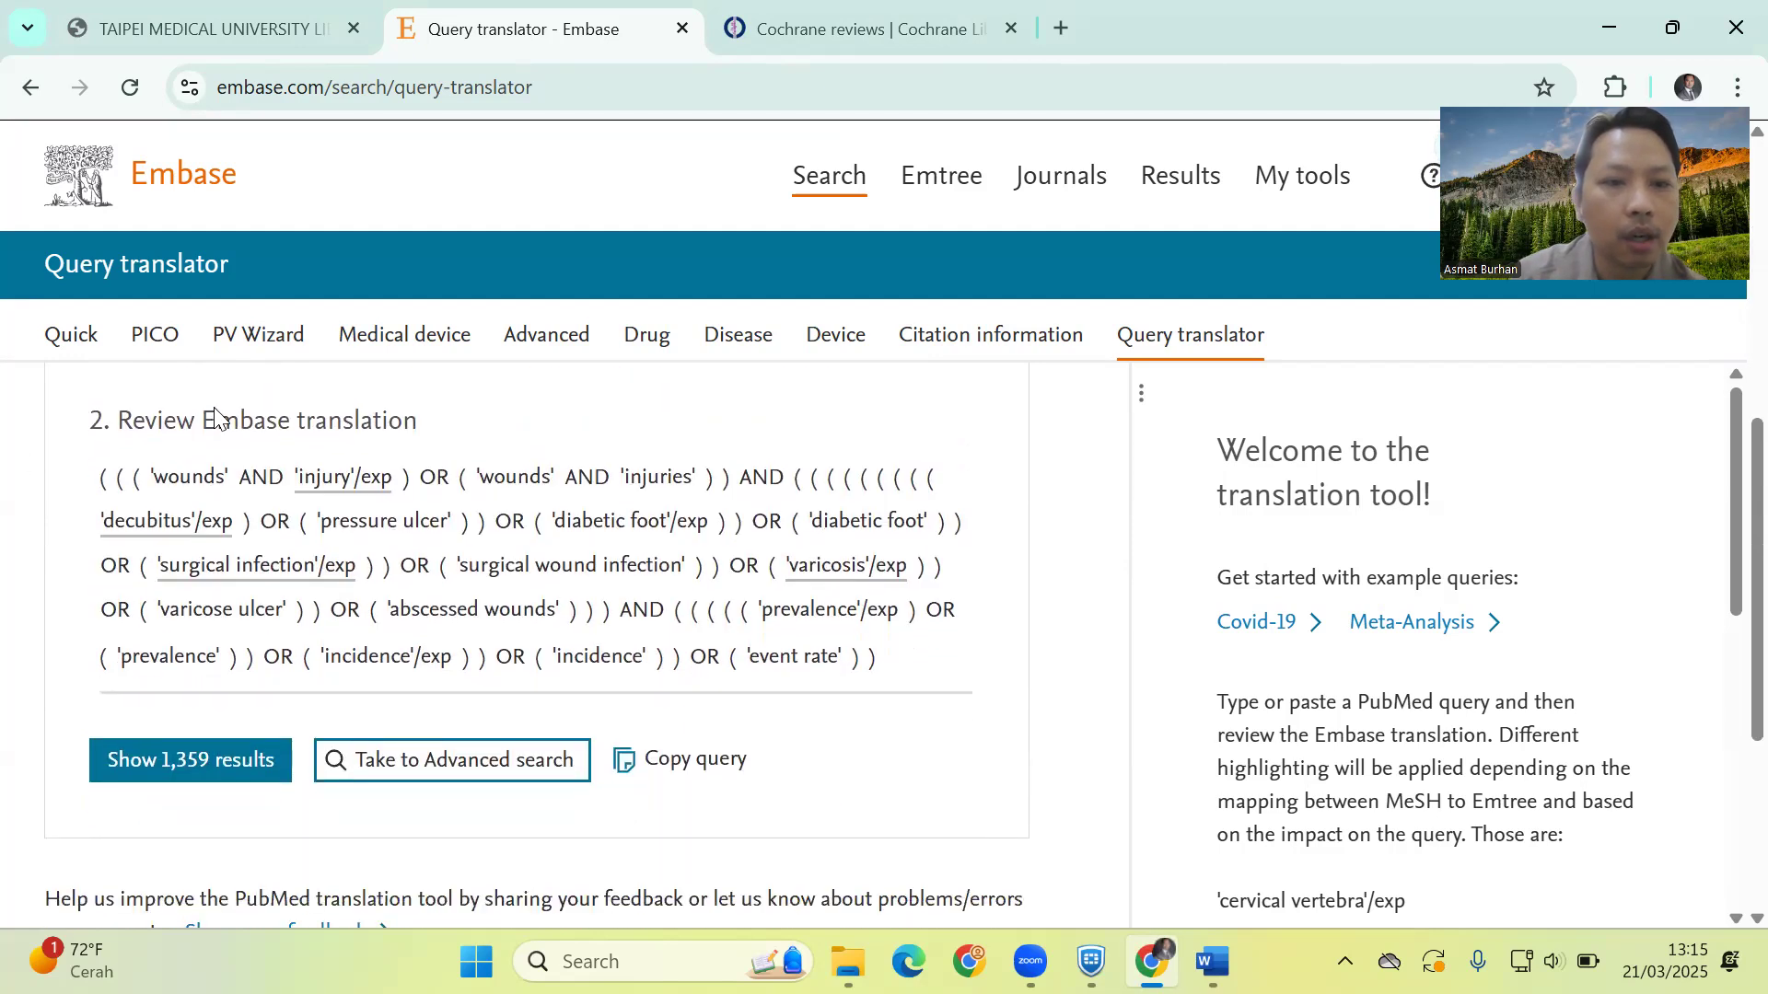
pyautogui.moveTo(333, 486)
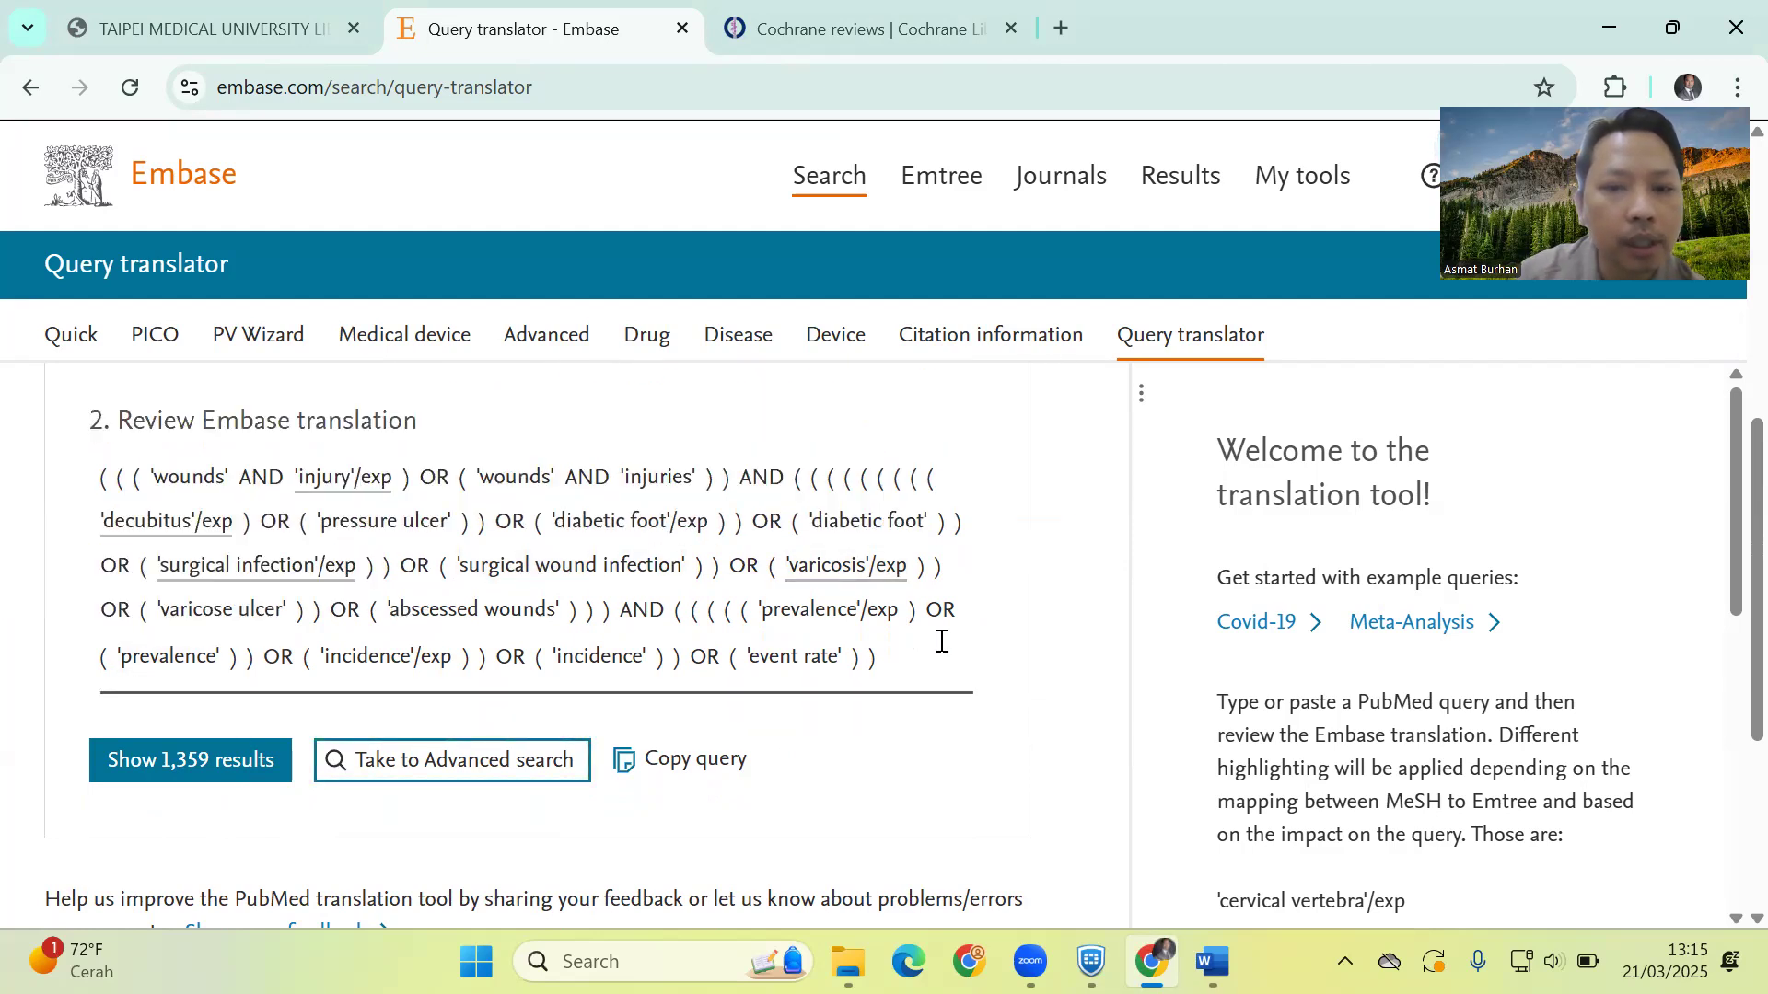
pyautogui.scroll(-1, 941, 642)
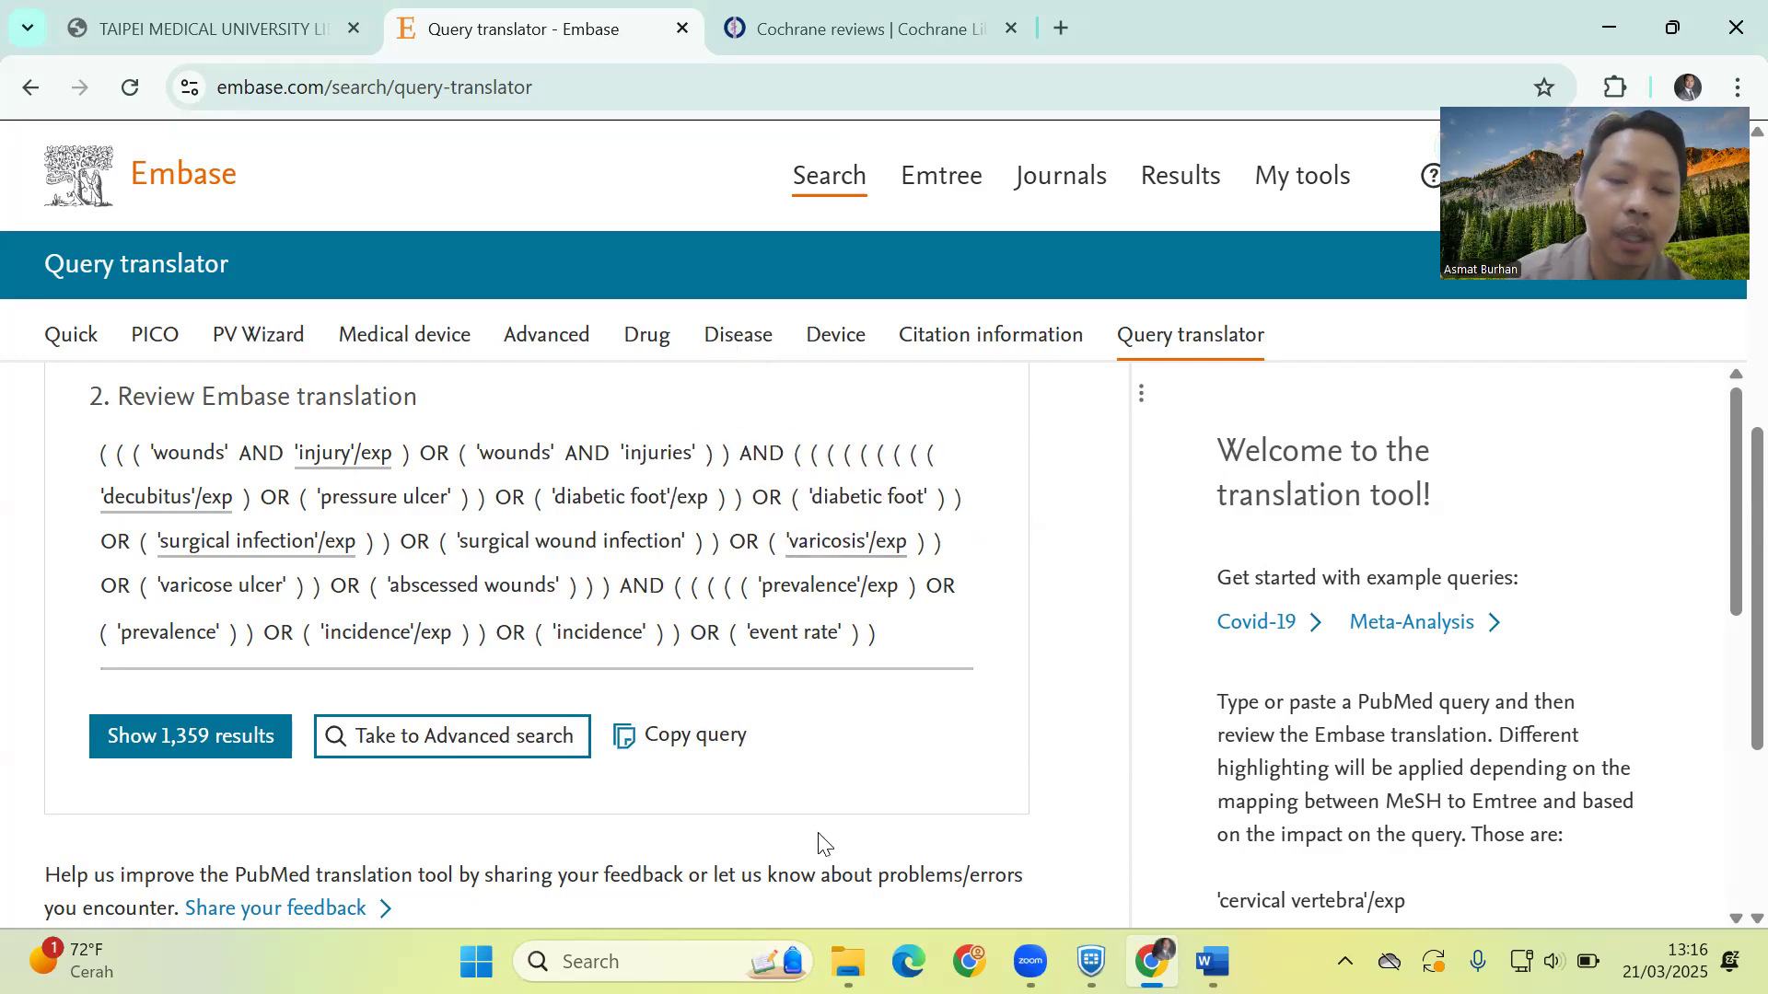
pyautogui.click(272, 749)
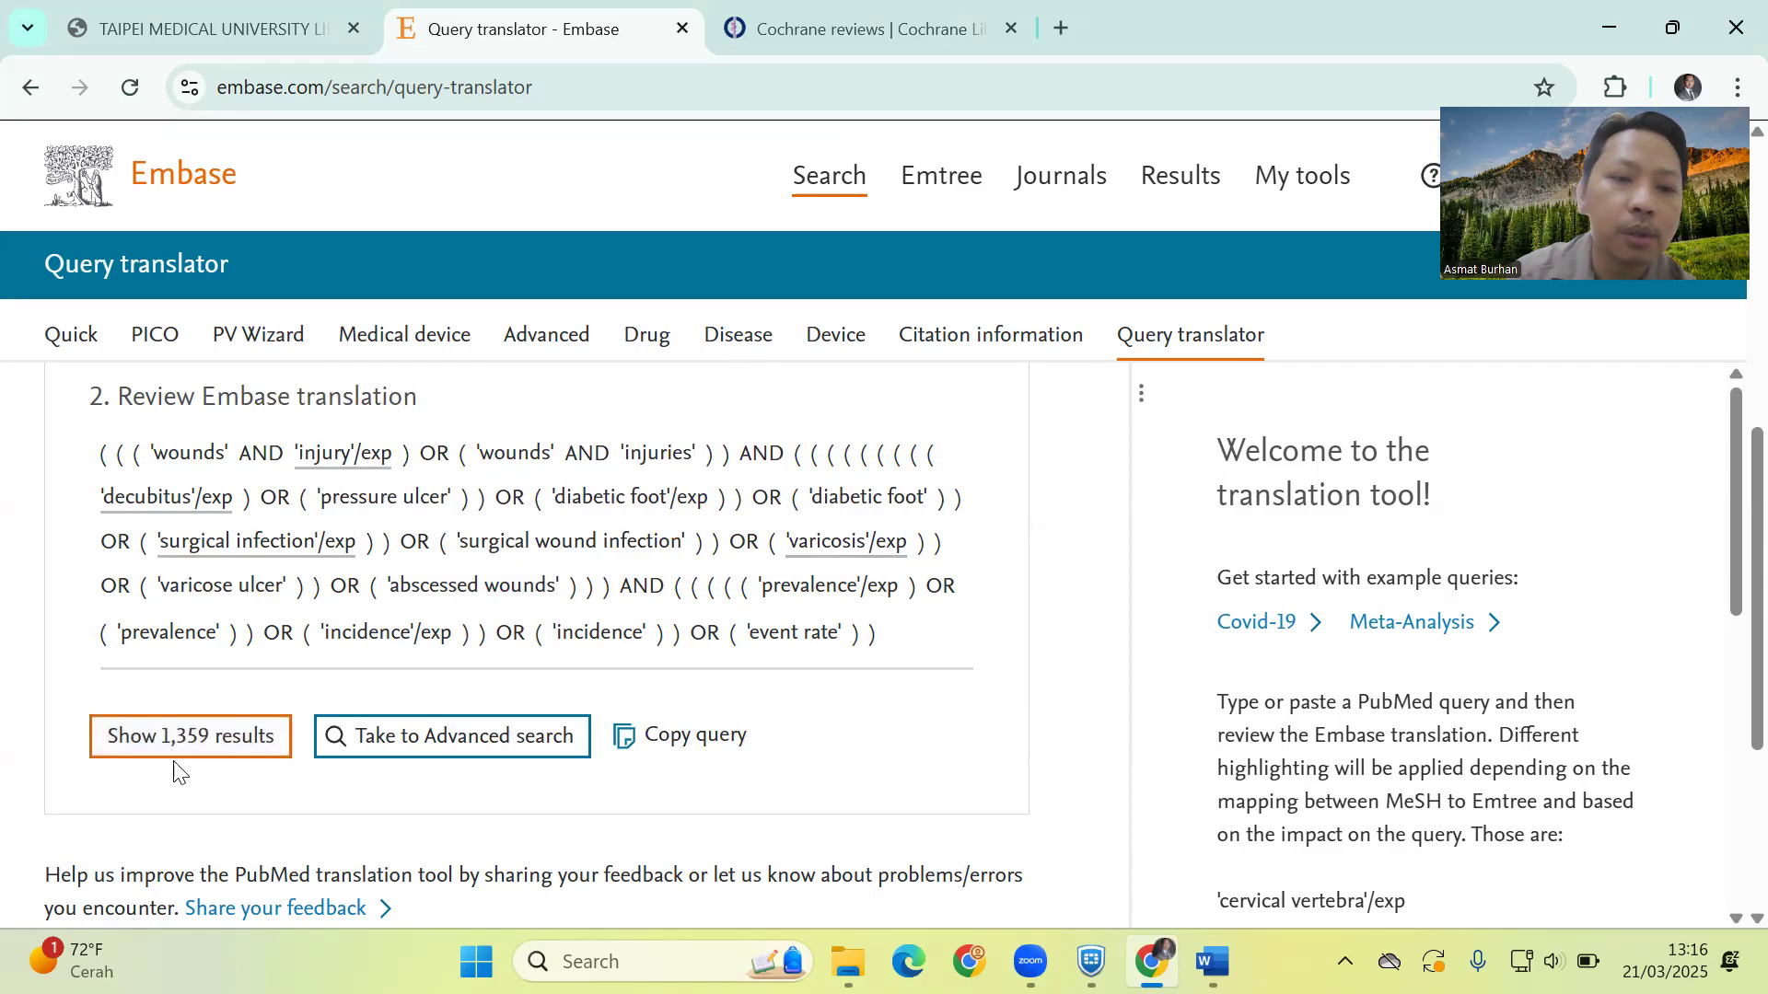
pyautogui.click(221, 742)
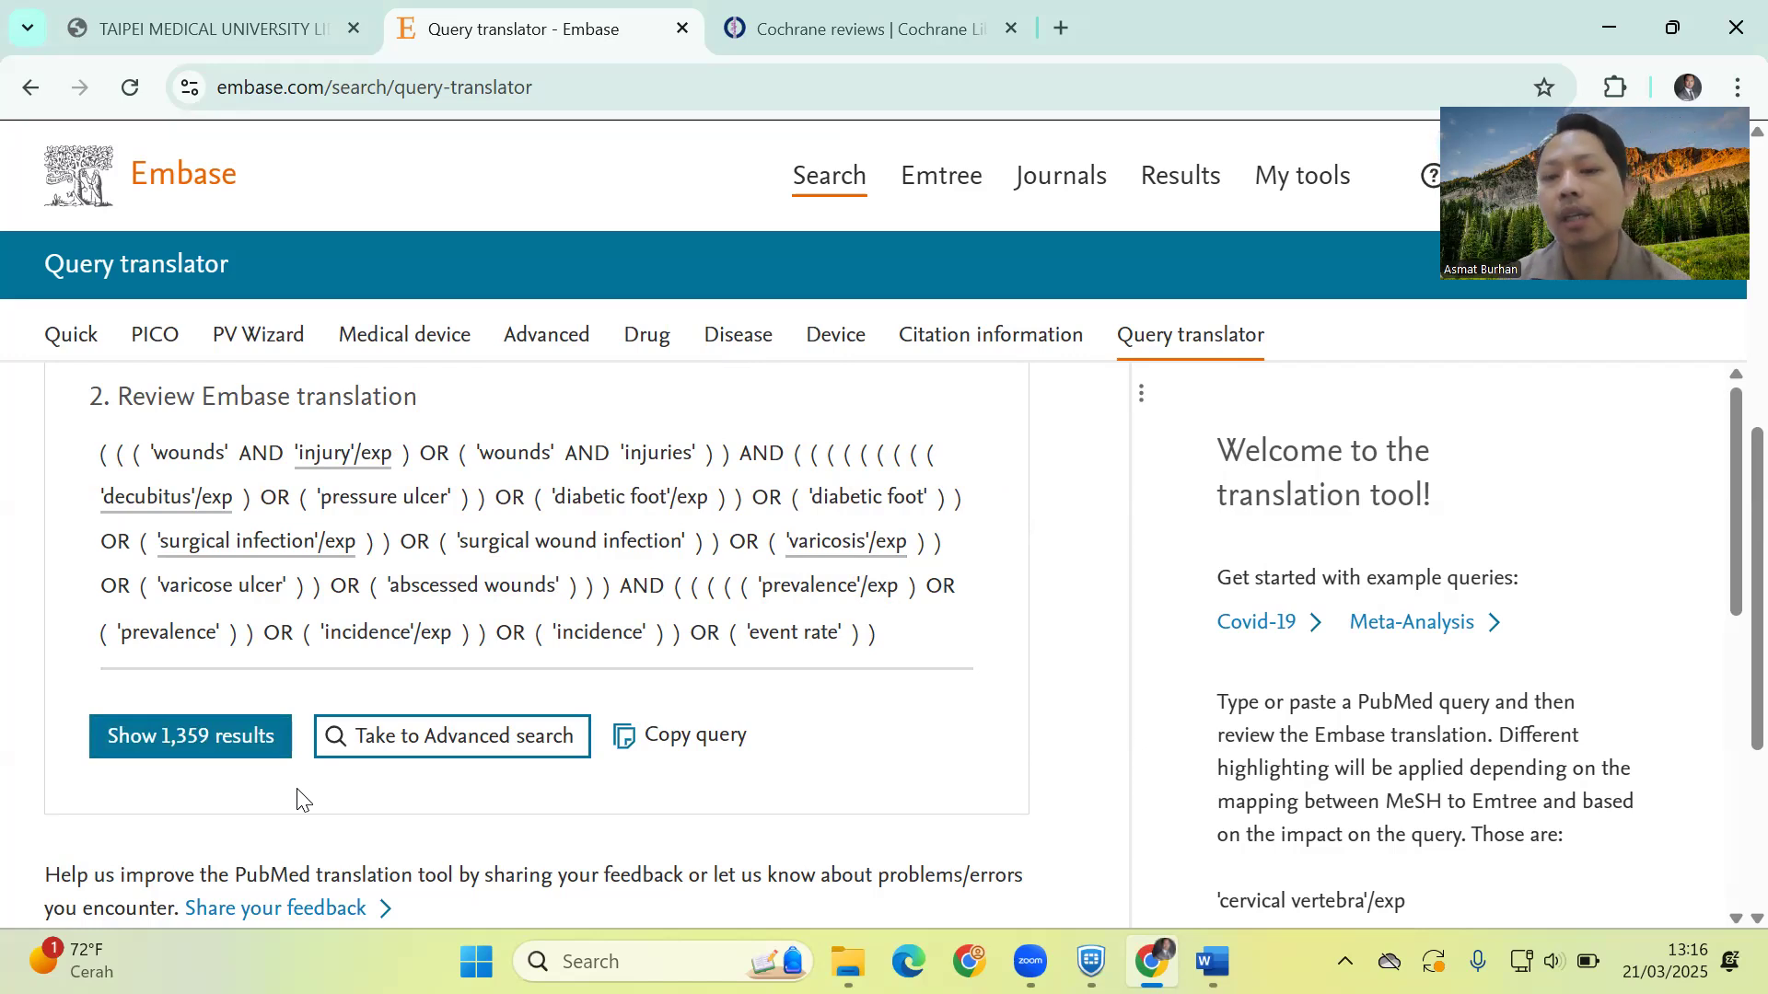
pyautogui.click(465, 748)
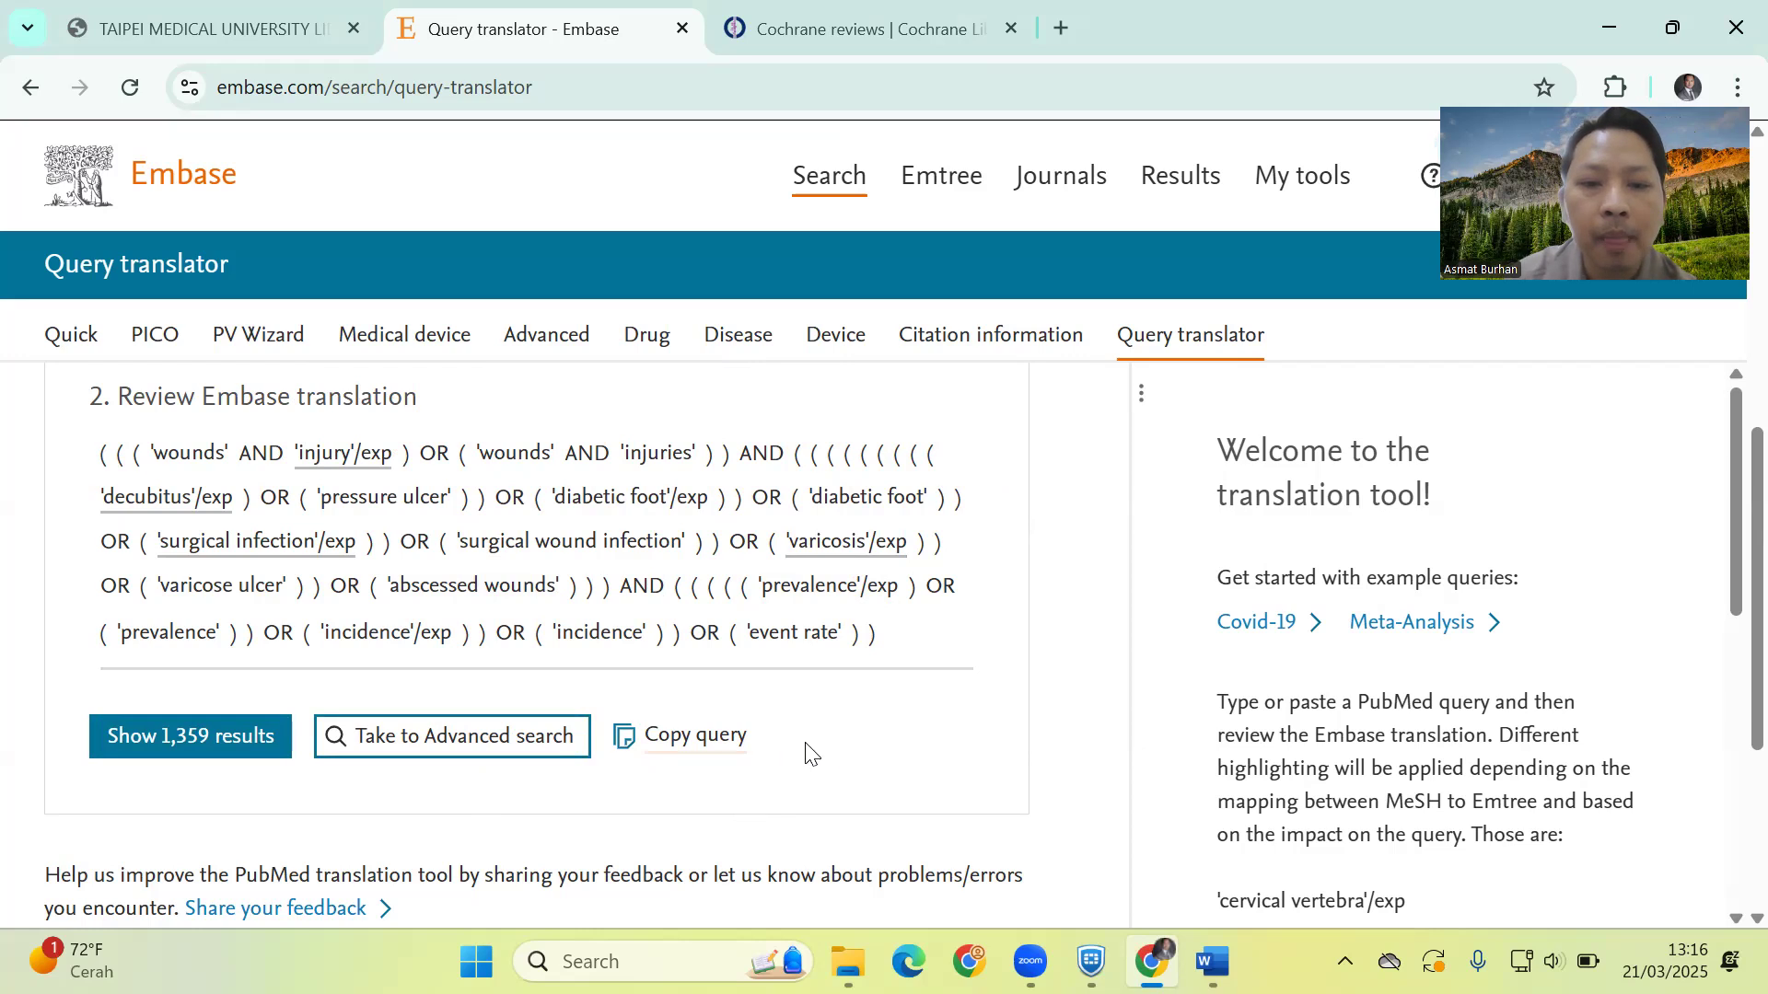
pyautogui.click(679, 742)
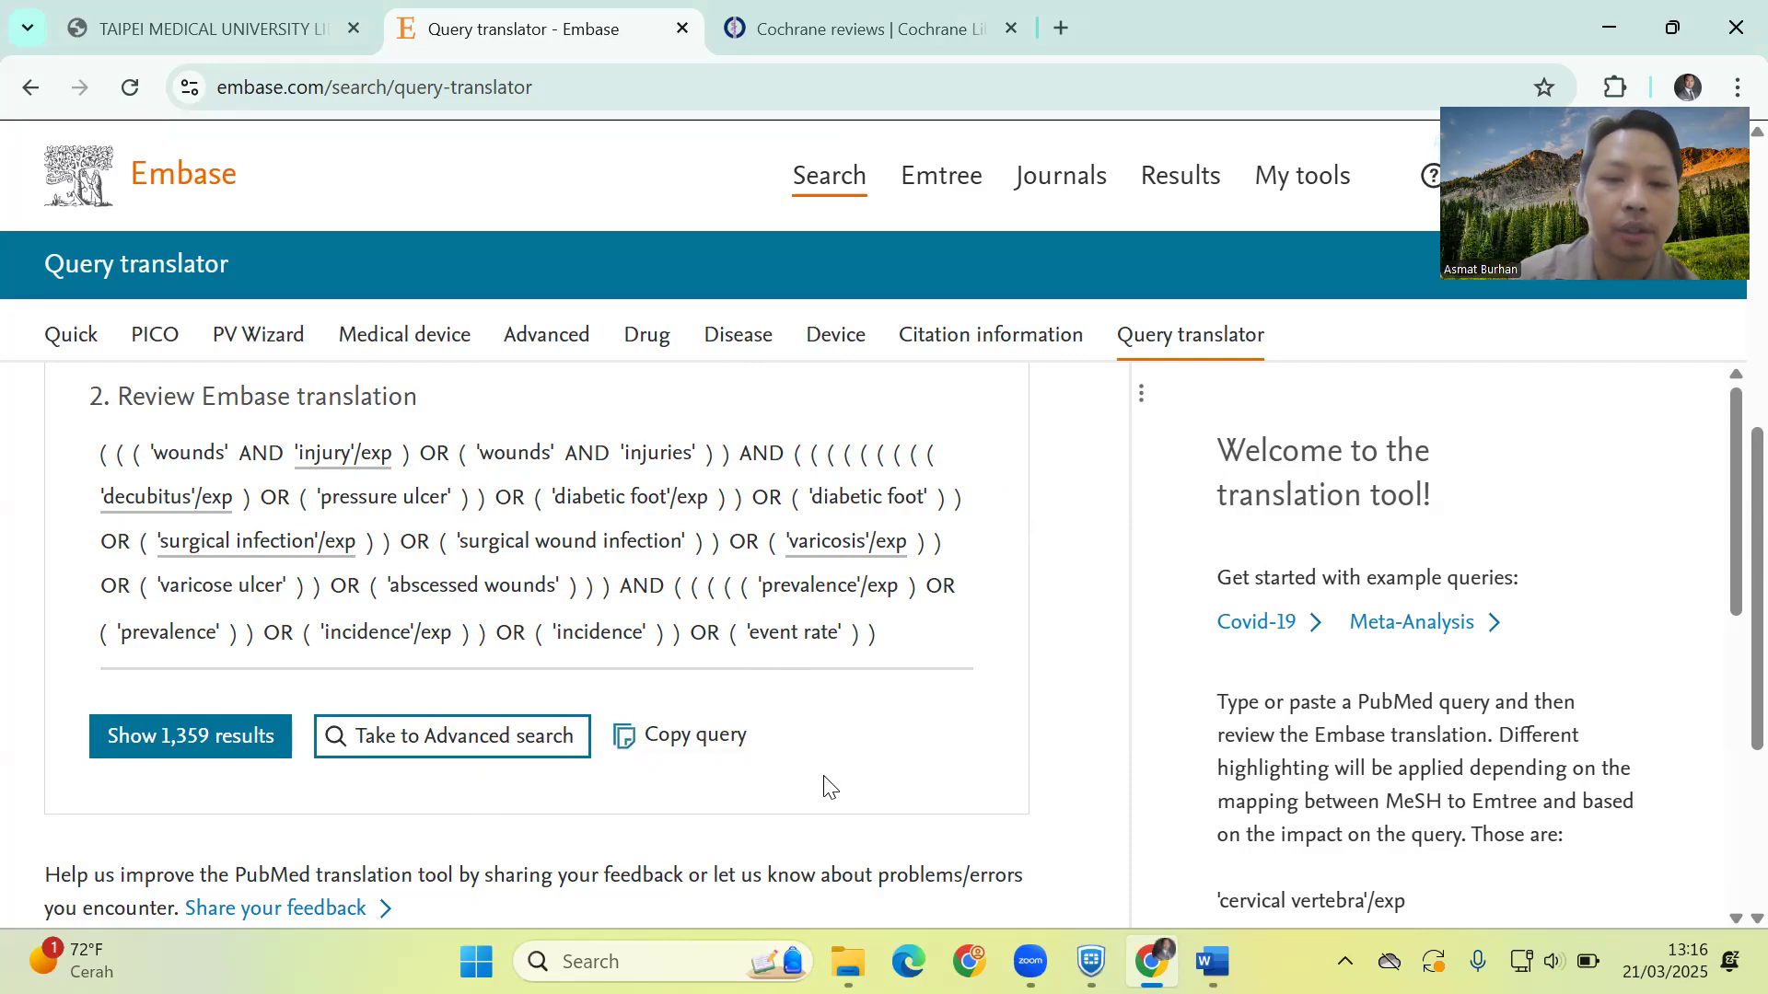
pyautogui.click(212, 737)
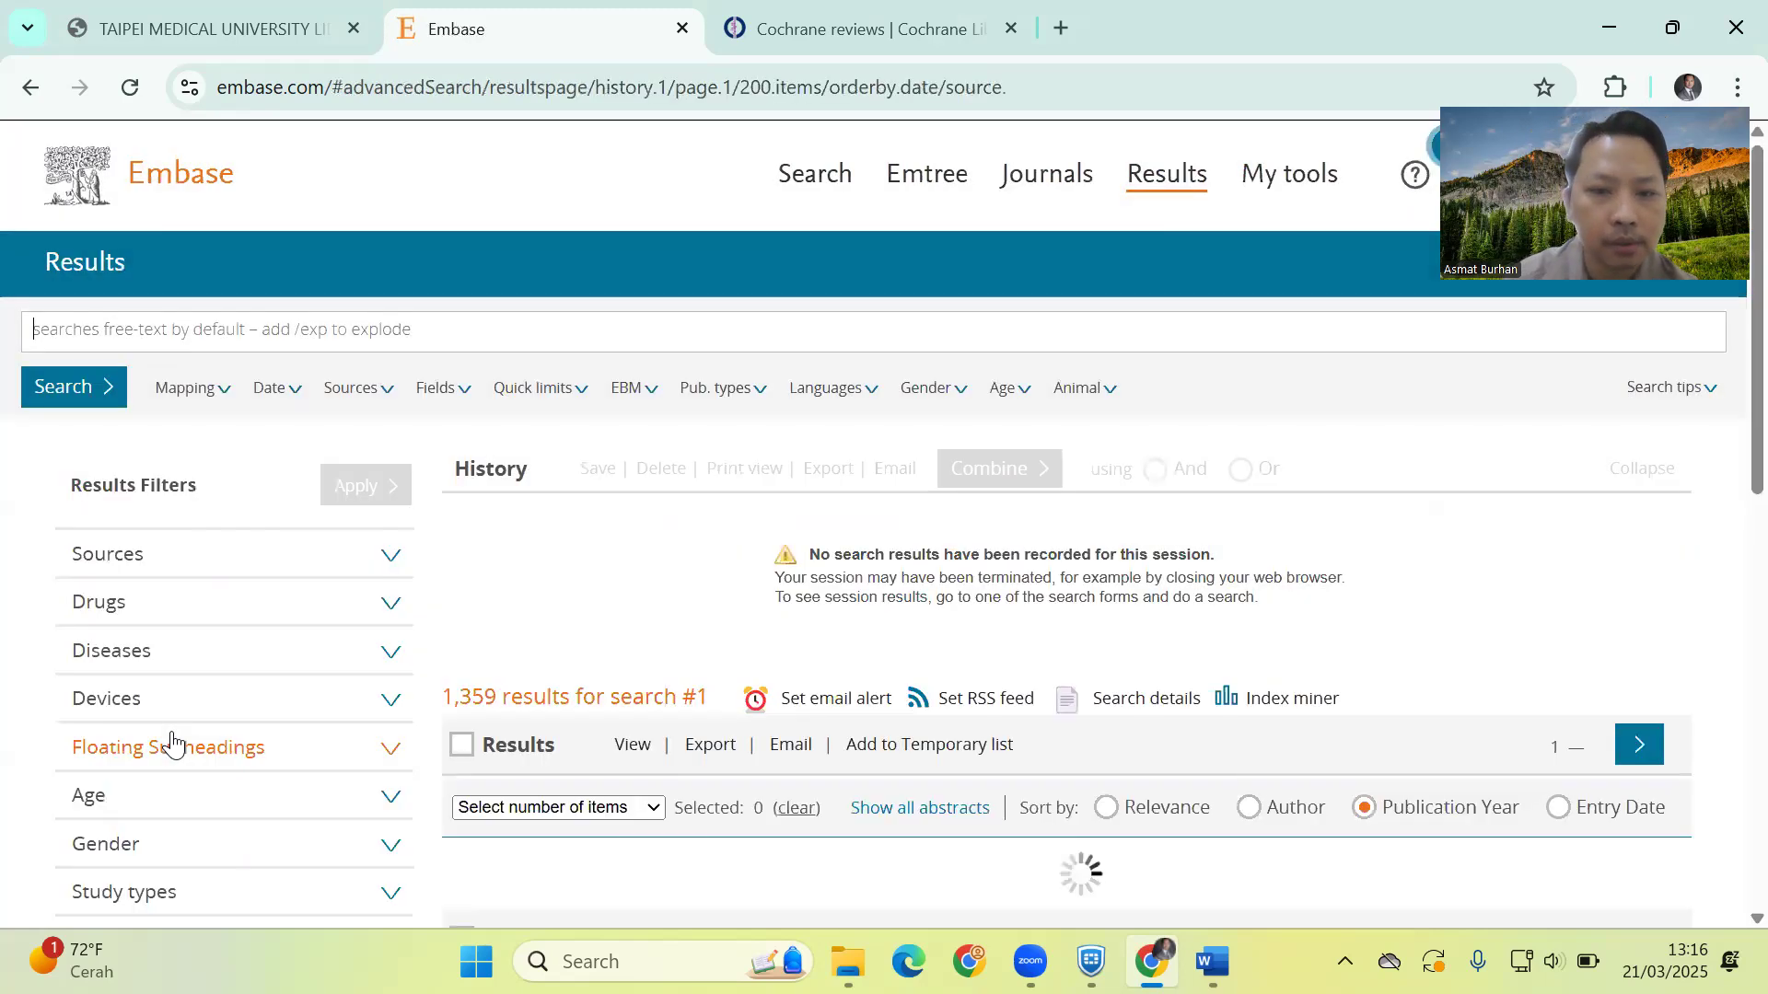
# Browse the Embase results list and expand the Sources filter to examine the source breakdown
pyautogui.scroll(-1, 569, 770)
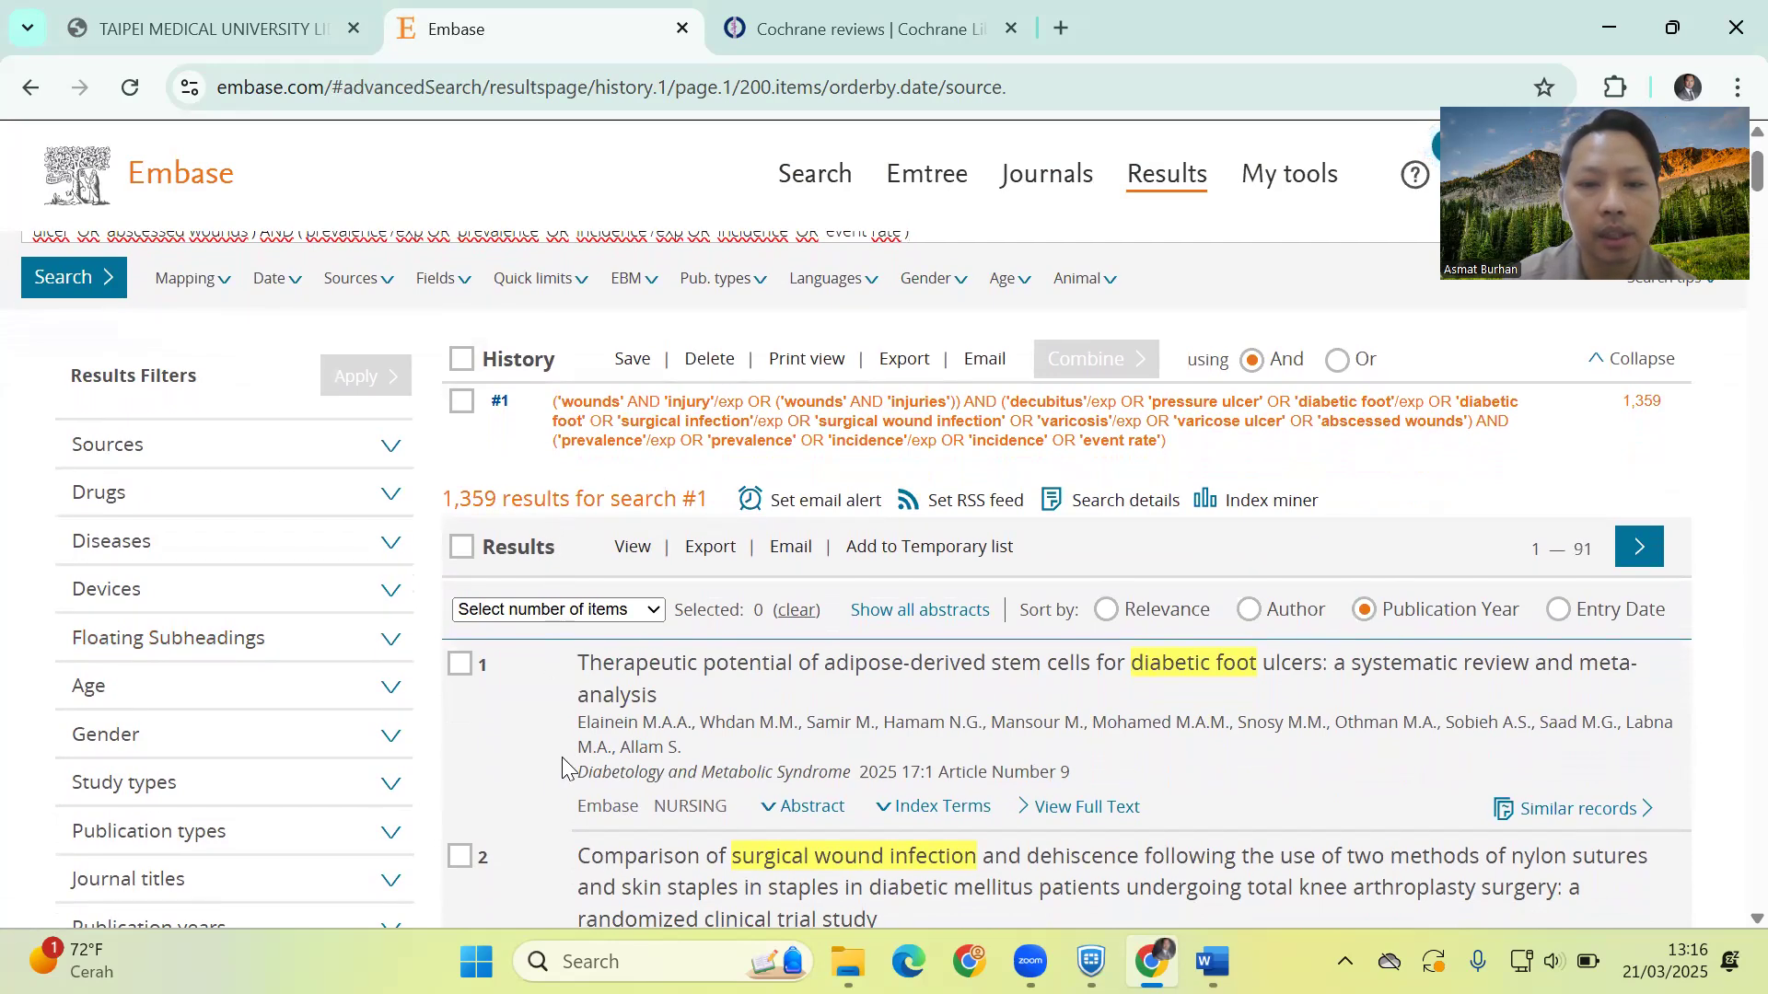
pyautogui.scroll(-5, 551, 768)
pyautogui.scroll(-1, 550, 768)
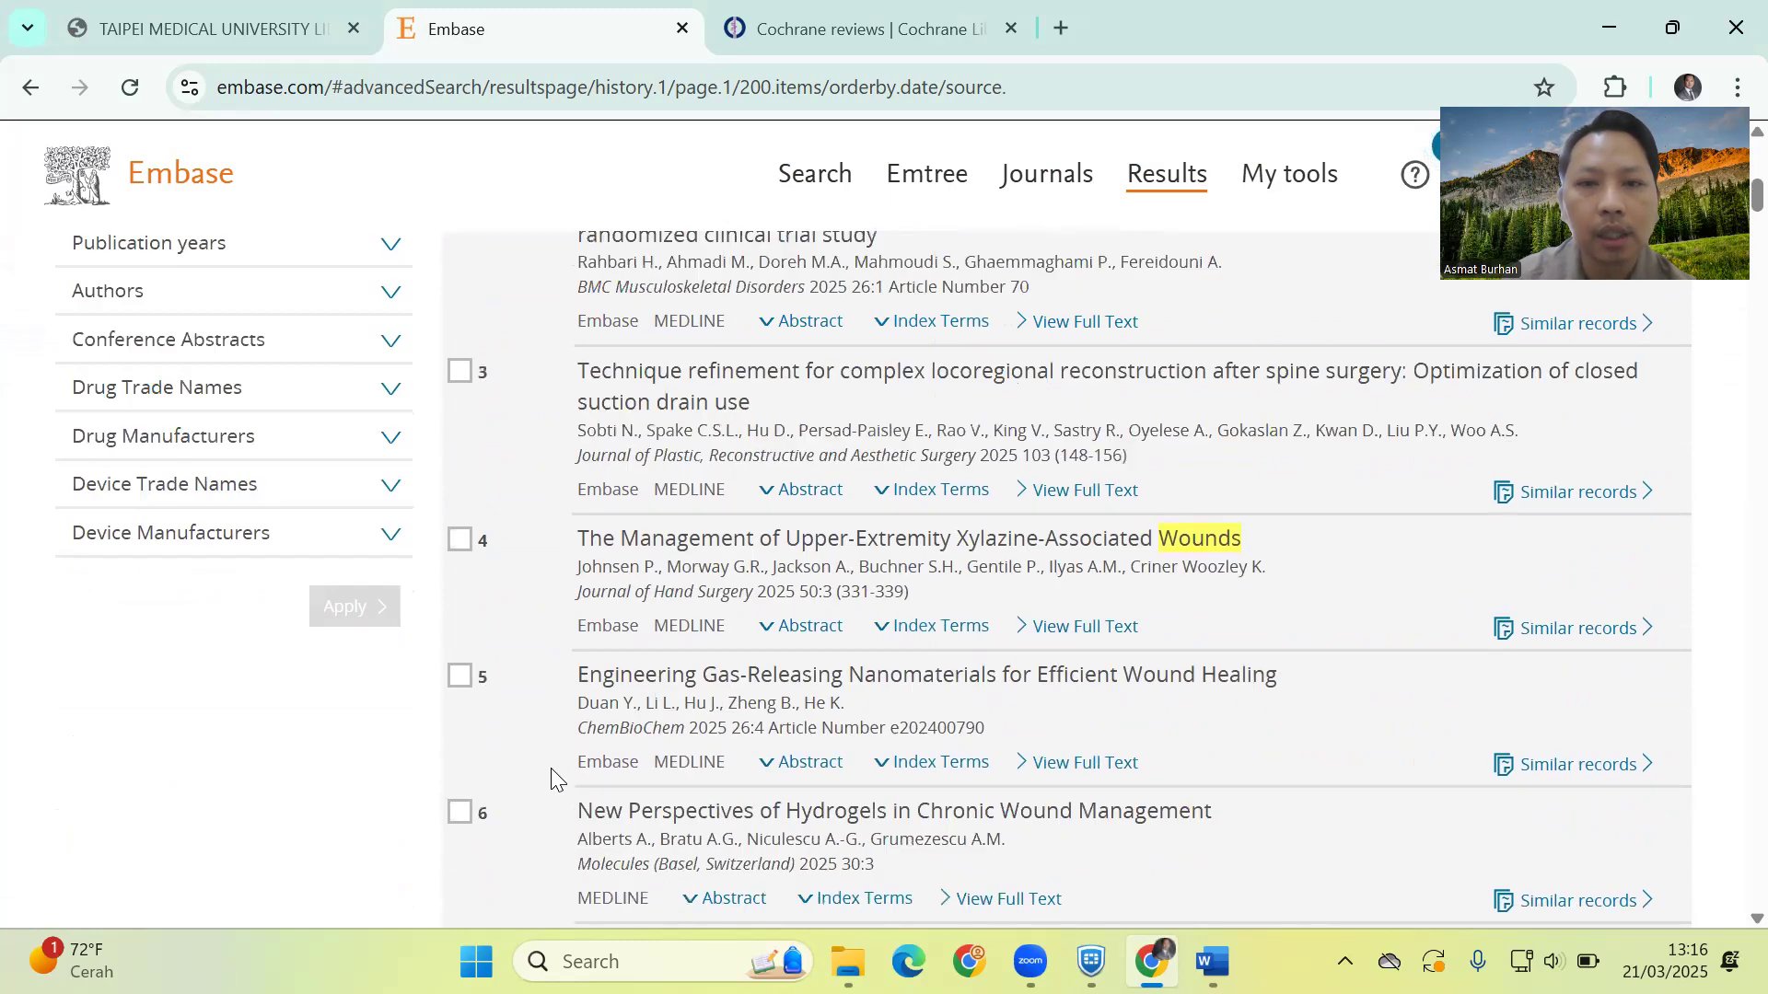
pyautogui.moveTo(498, 585)
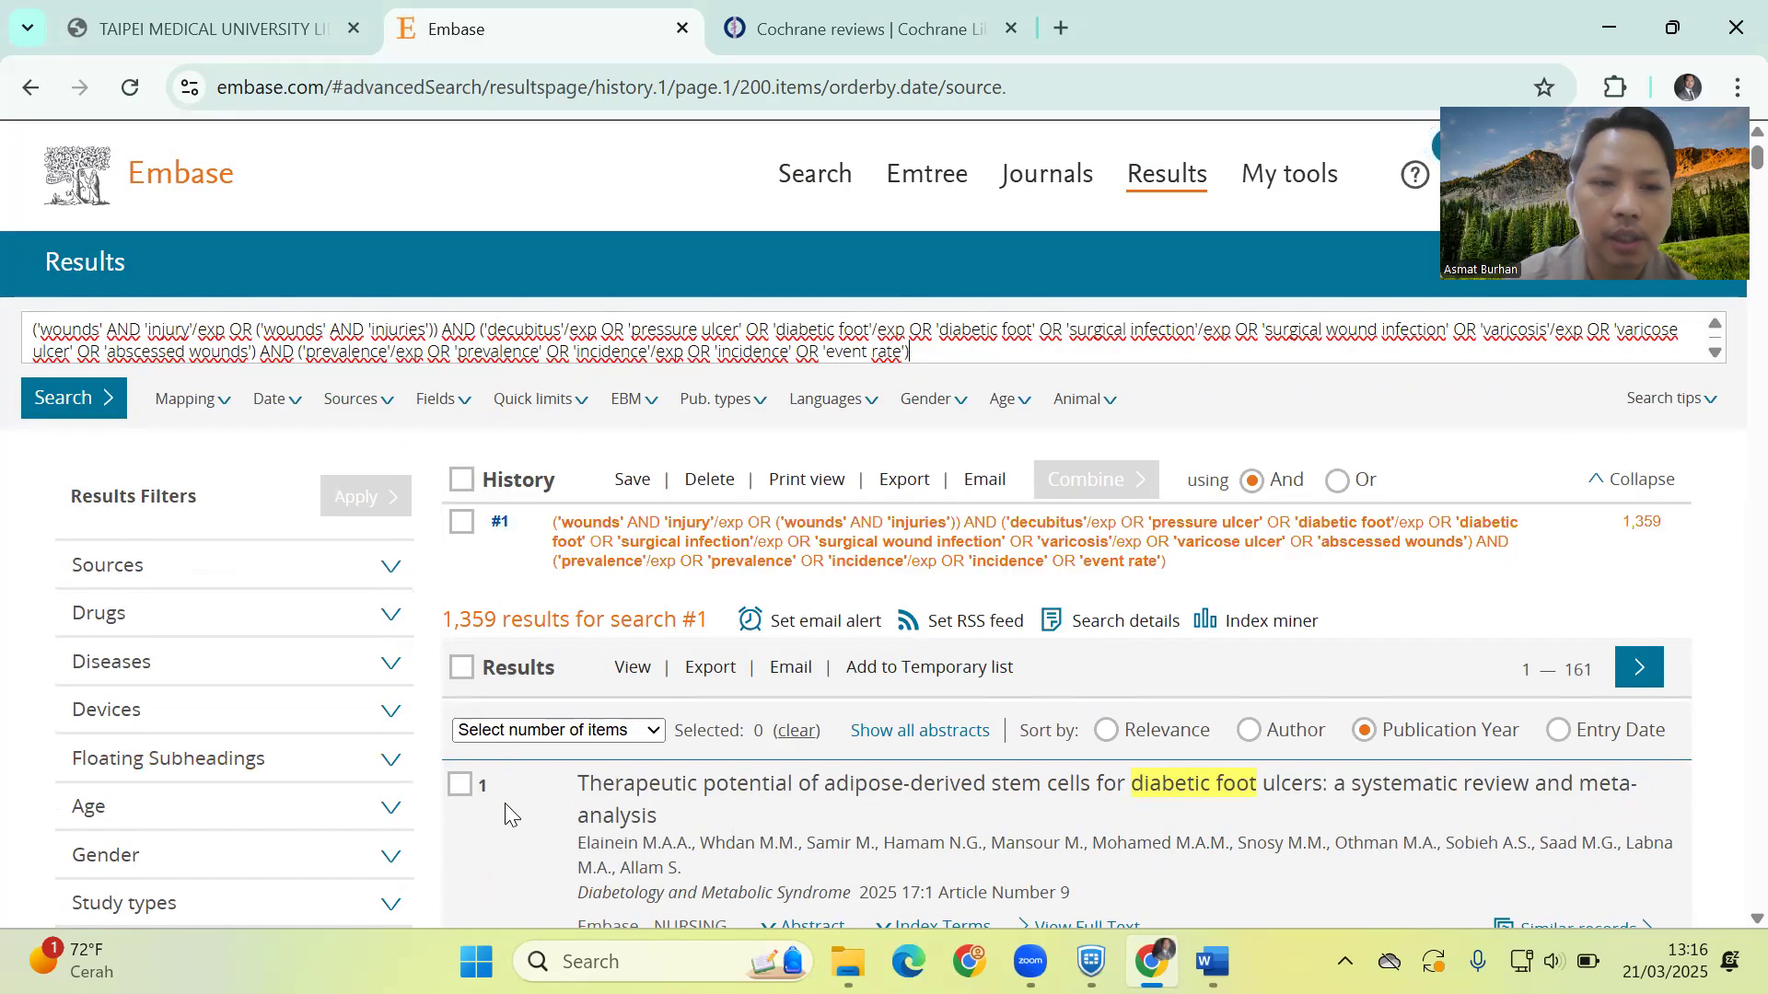
pyautogui.click(387, 566)
pyautogui.scroll(-2, 5, 656)
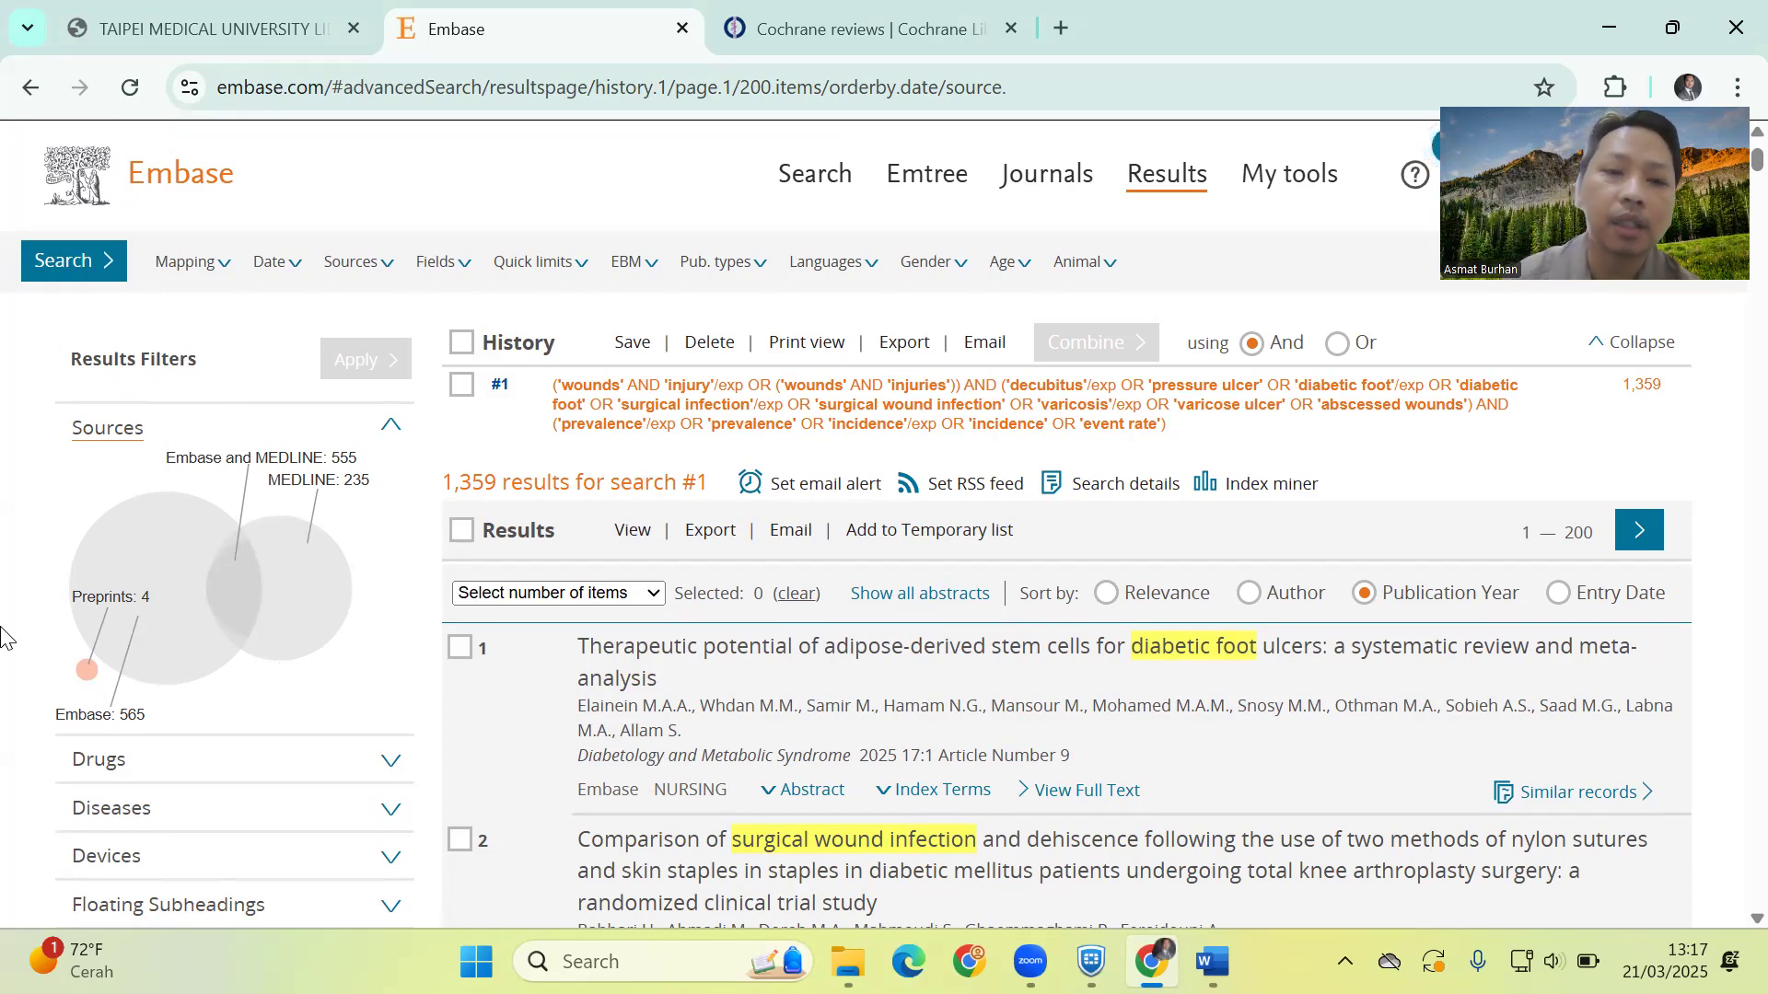
# Examine the drug and disease breakdowns in the results filters and collapse both lists again
pyautogui.scroll(-3, 5, 635)
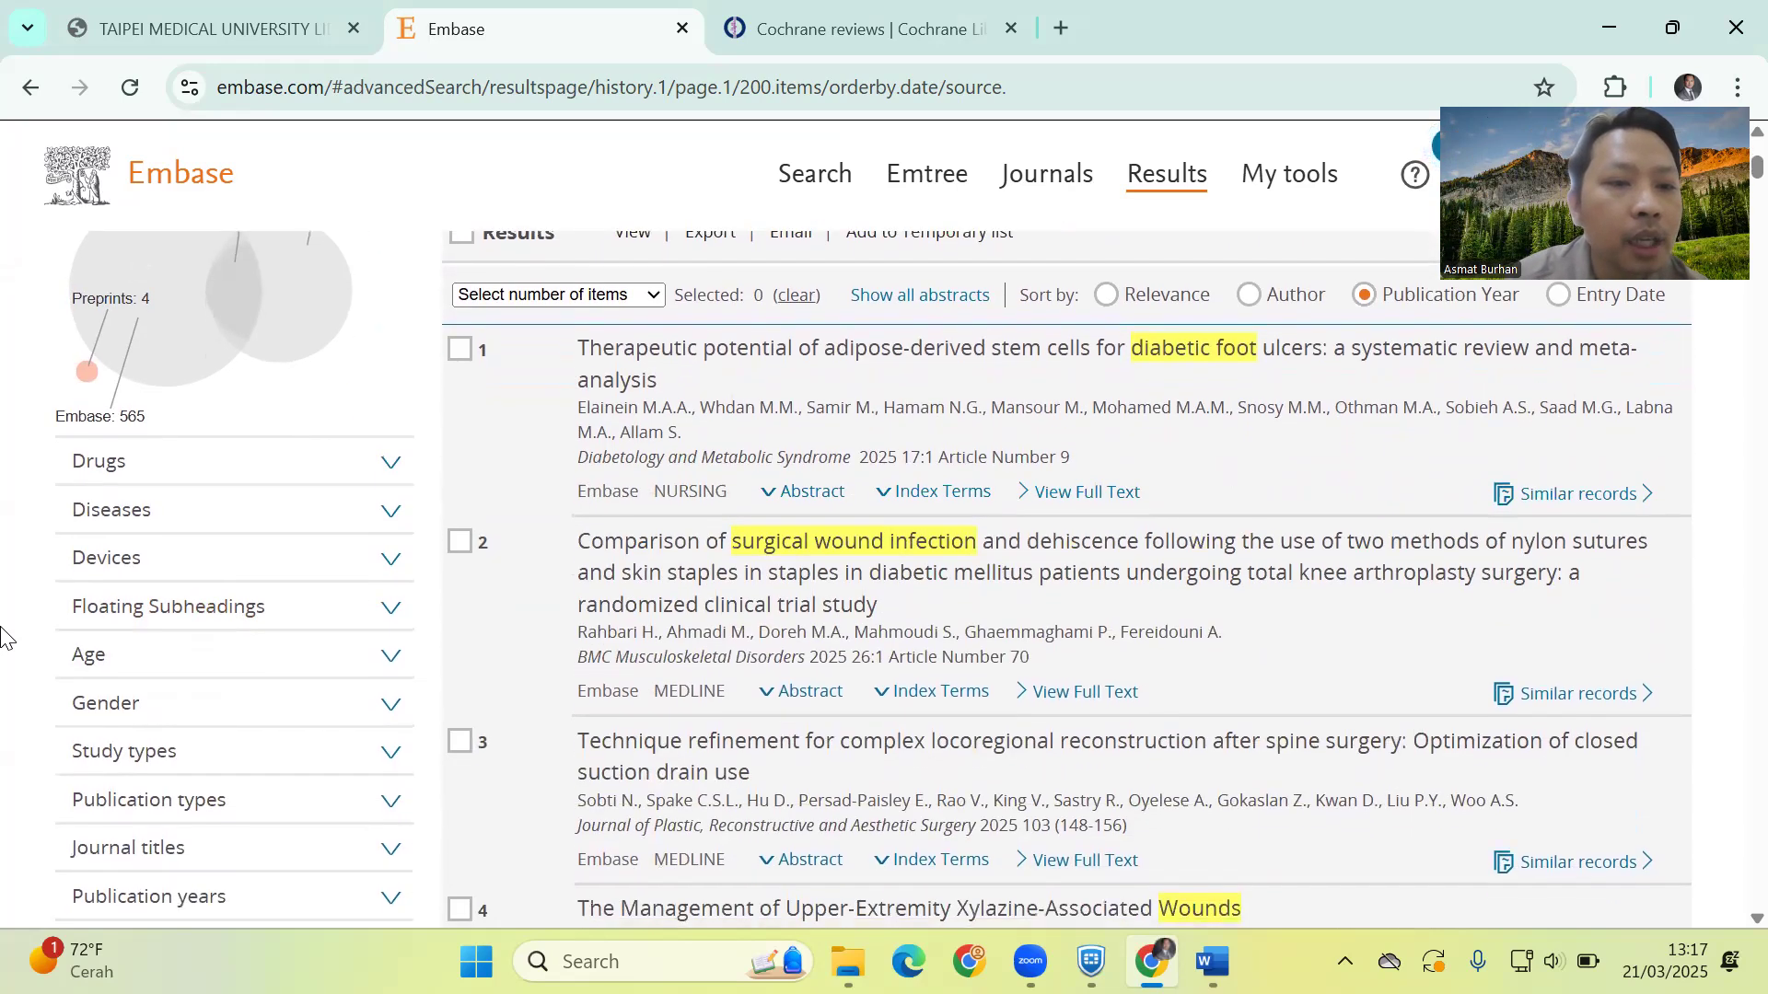
pyautogui.click(375, 463)
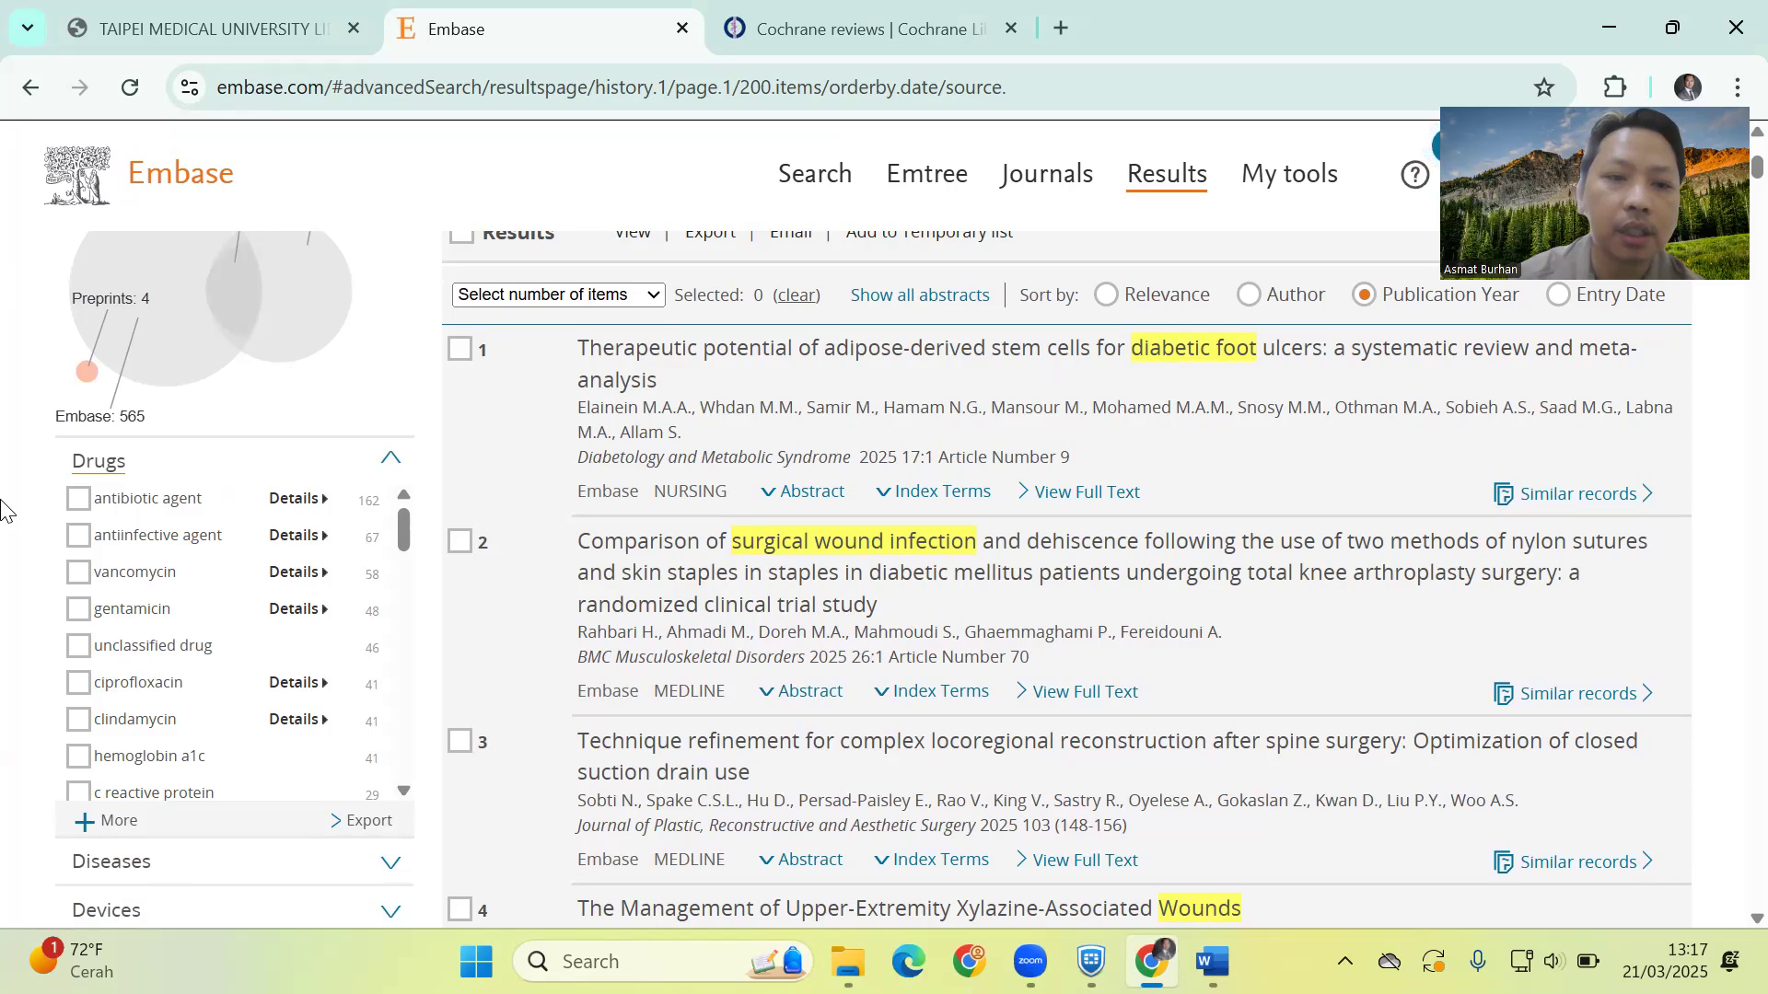
pyautogui.click(385, 463)
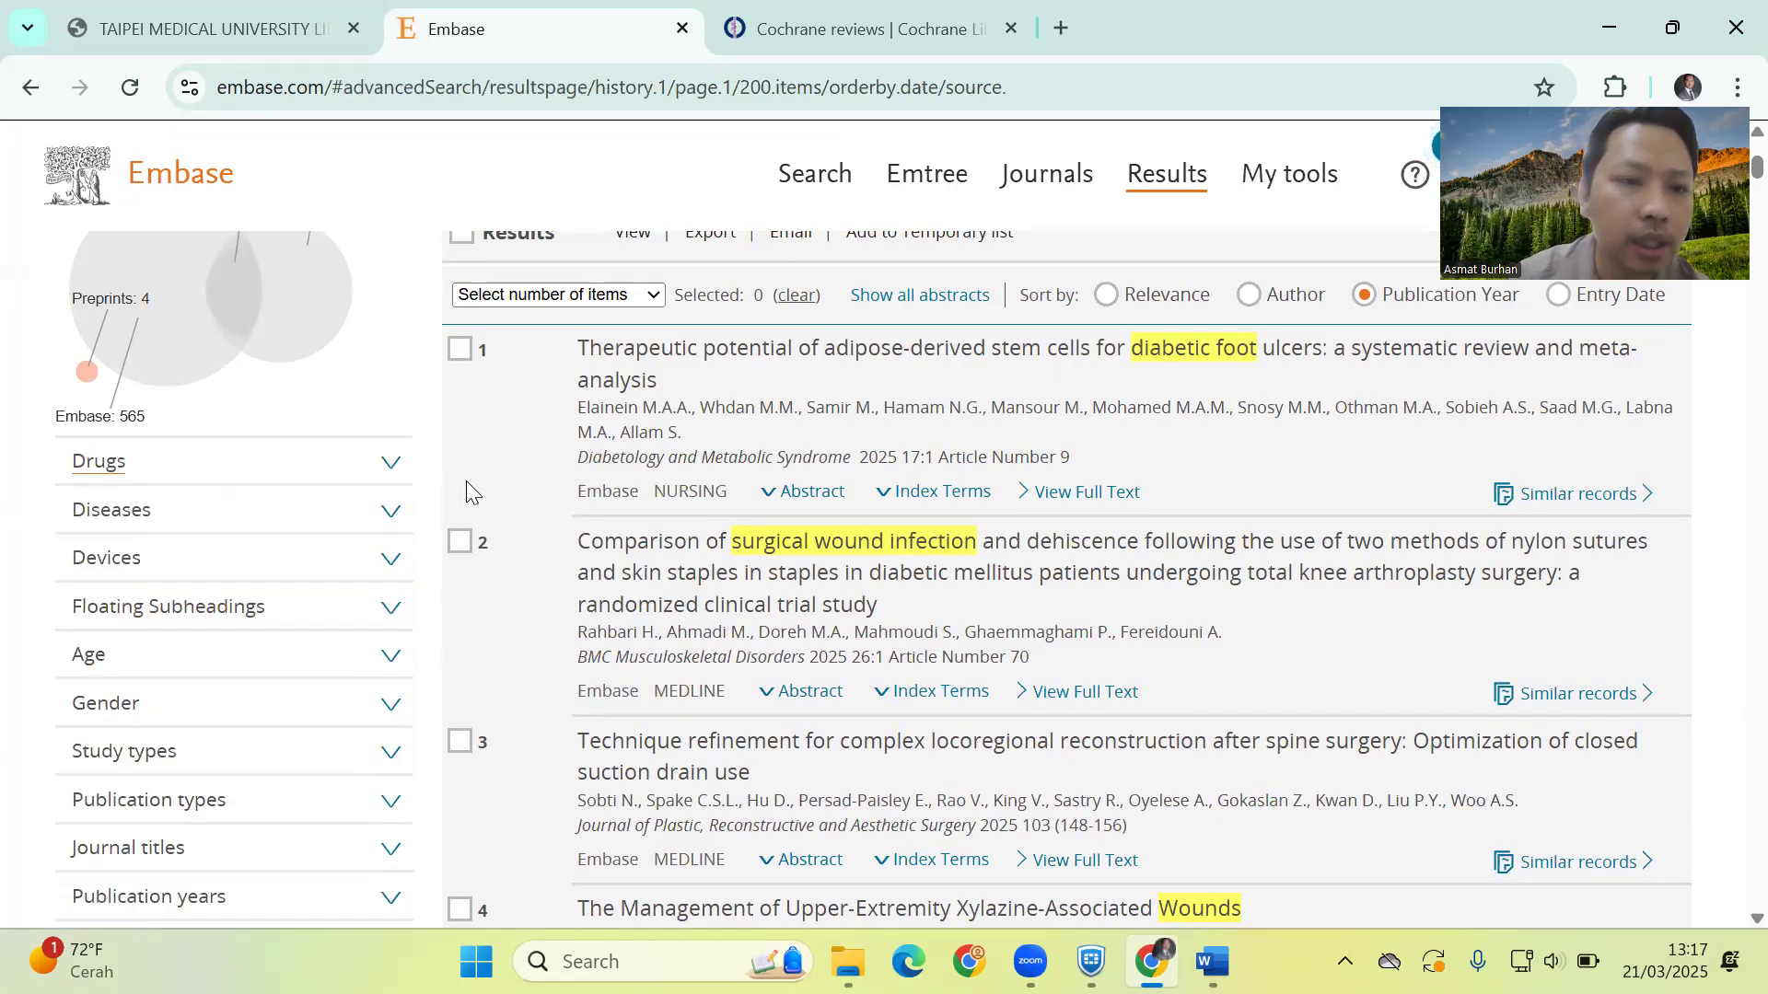
pyautogui.click(391, 511)
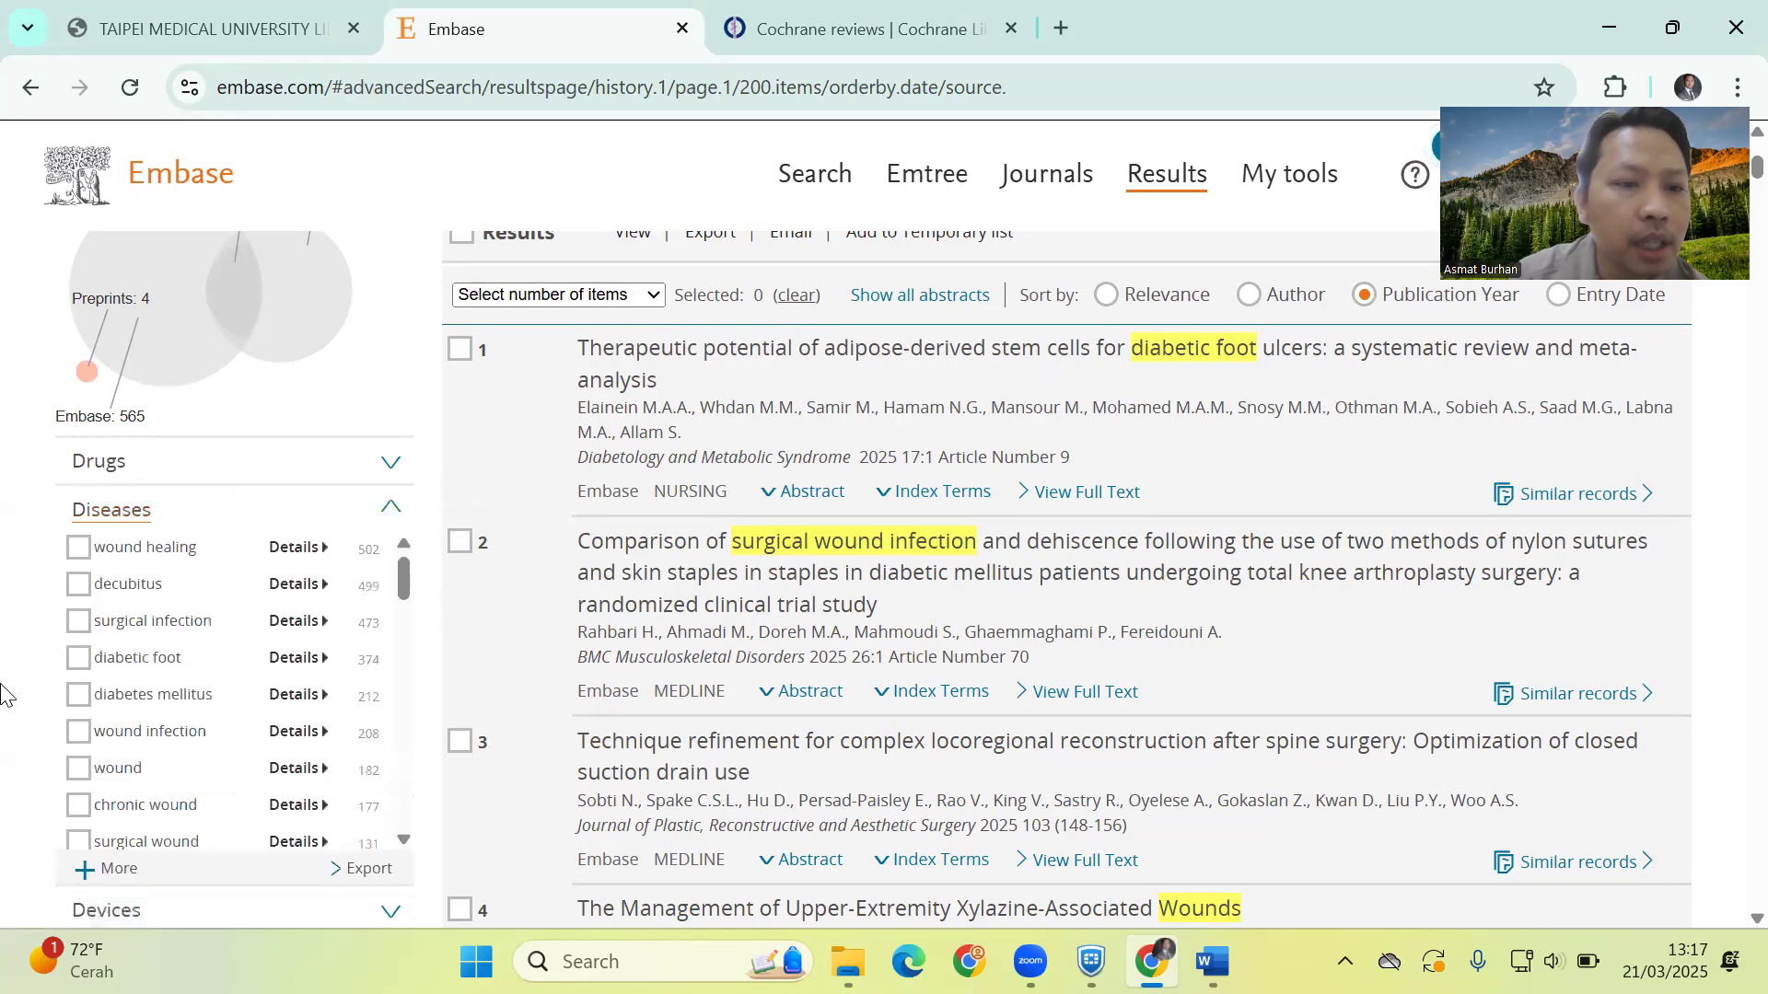
pyautogui.scroll(-1, 1, 693)
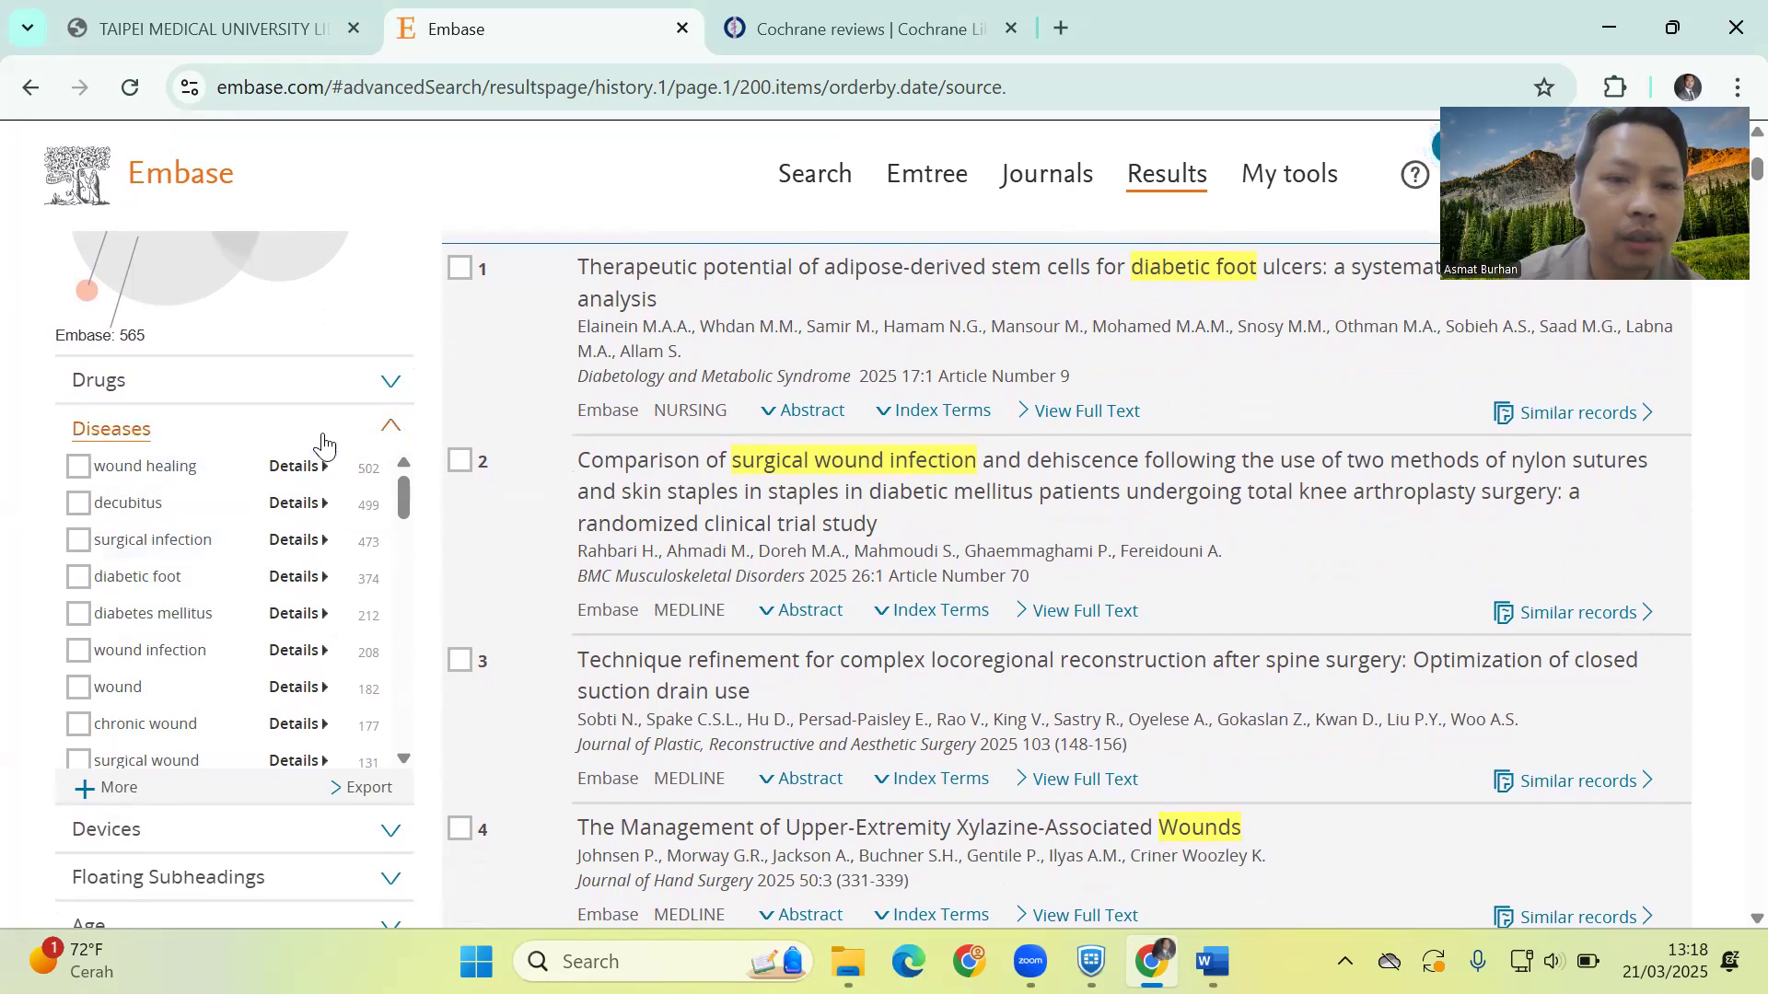
pyautogui.click(387, 429)
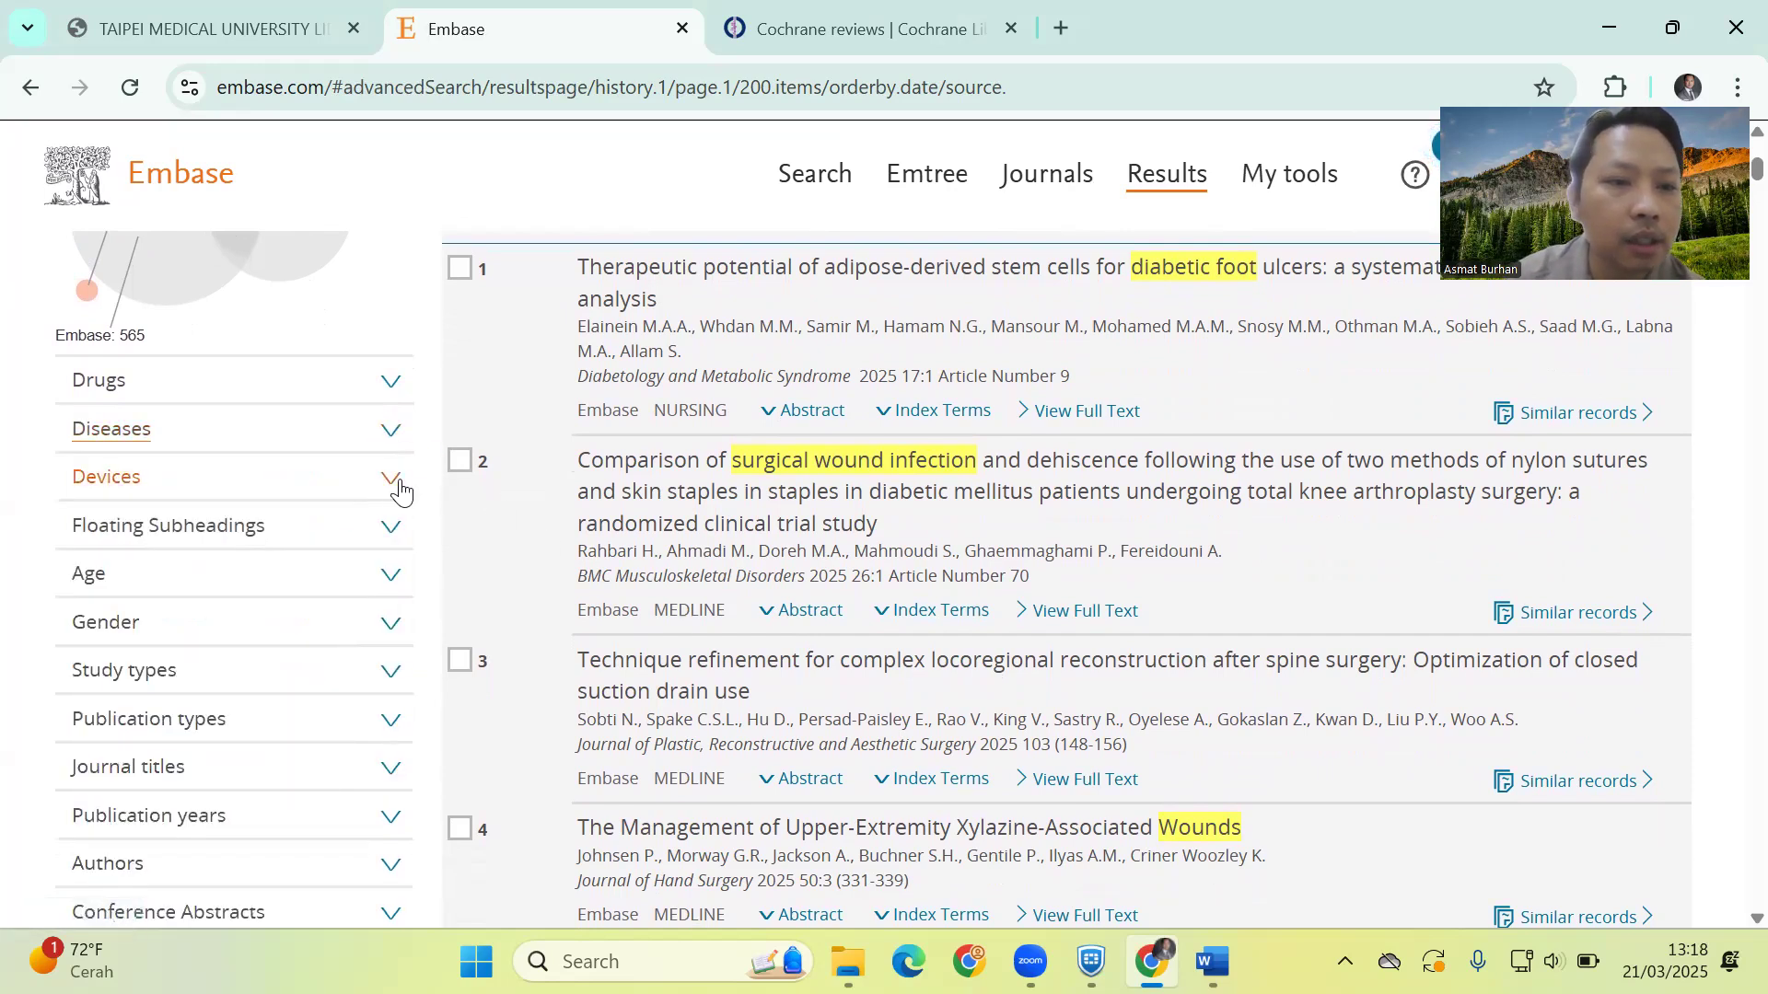
# Select Adult (18-64 years) as the age filter for the search results
pyautogui.click(392, 580)
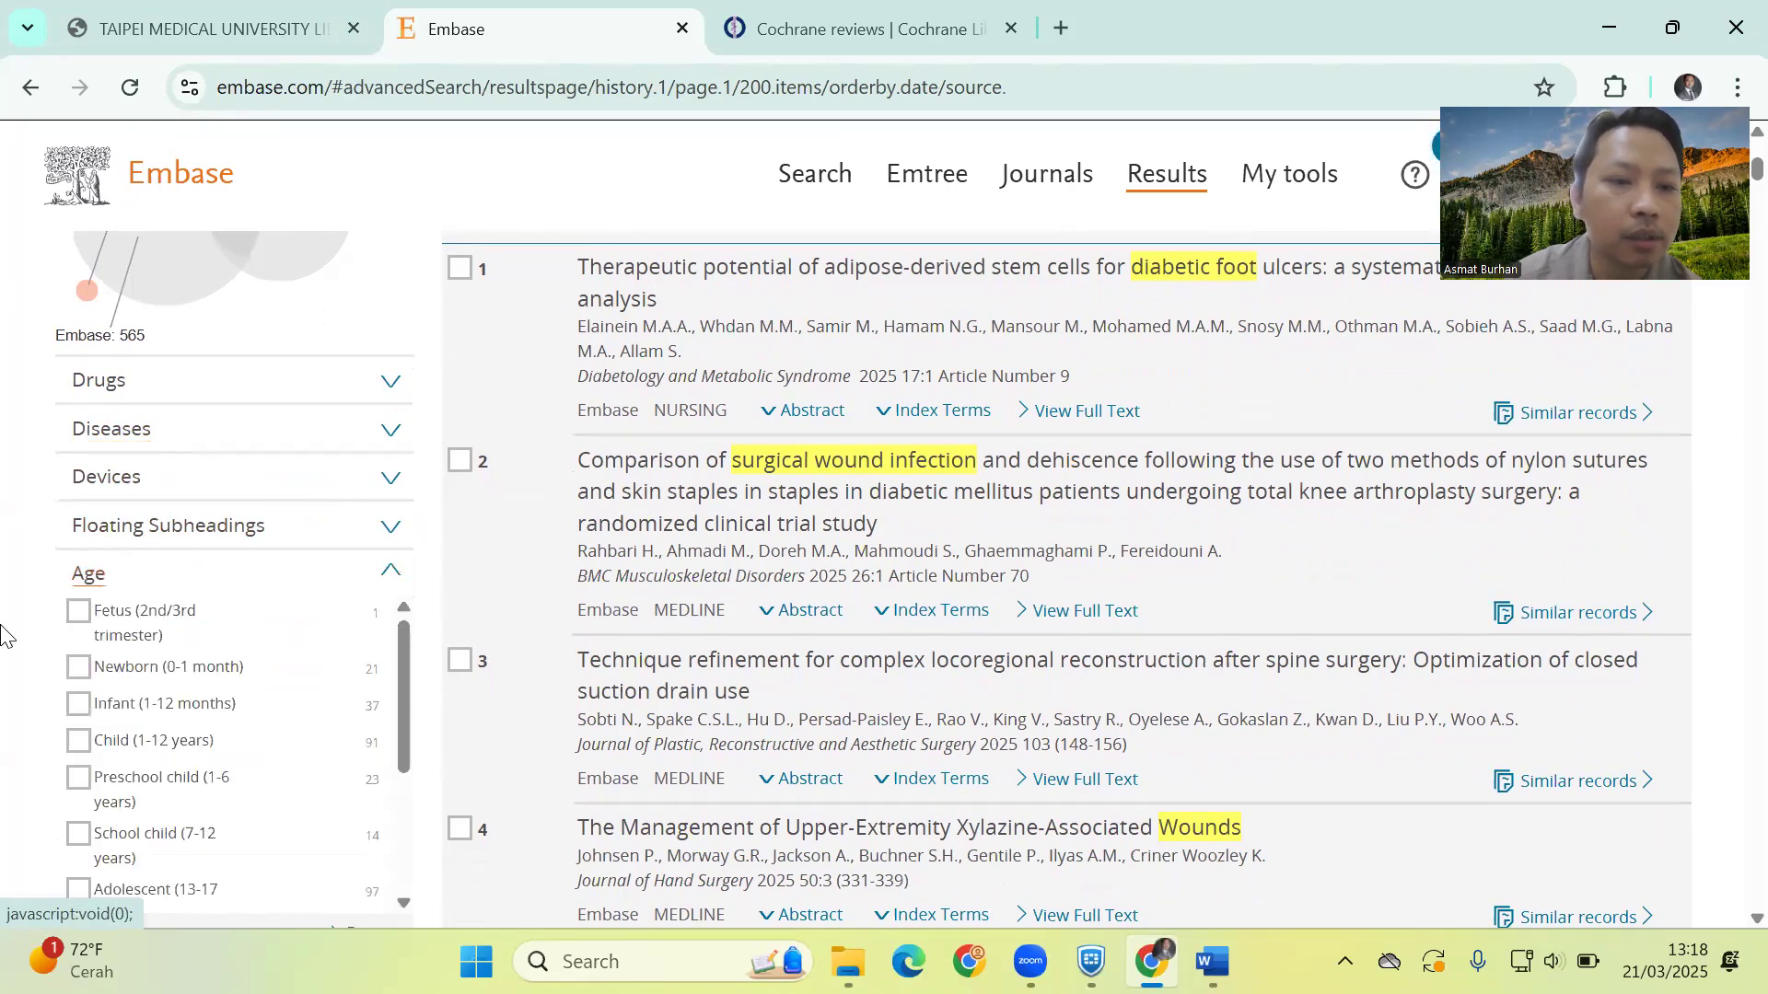
pyautogui.scroll(-1, 8, 631)
pyautogui.scroll(-5, 180, 669)
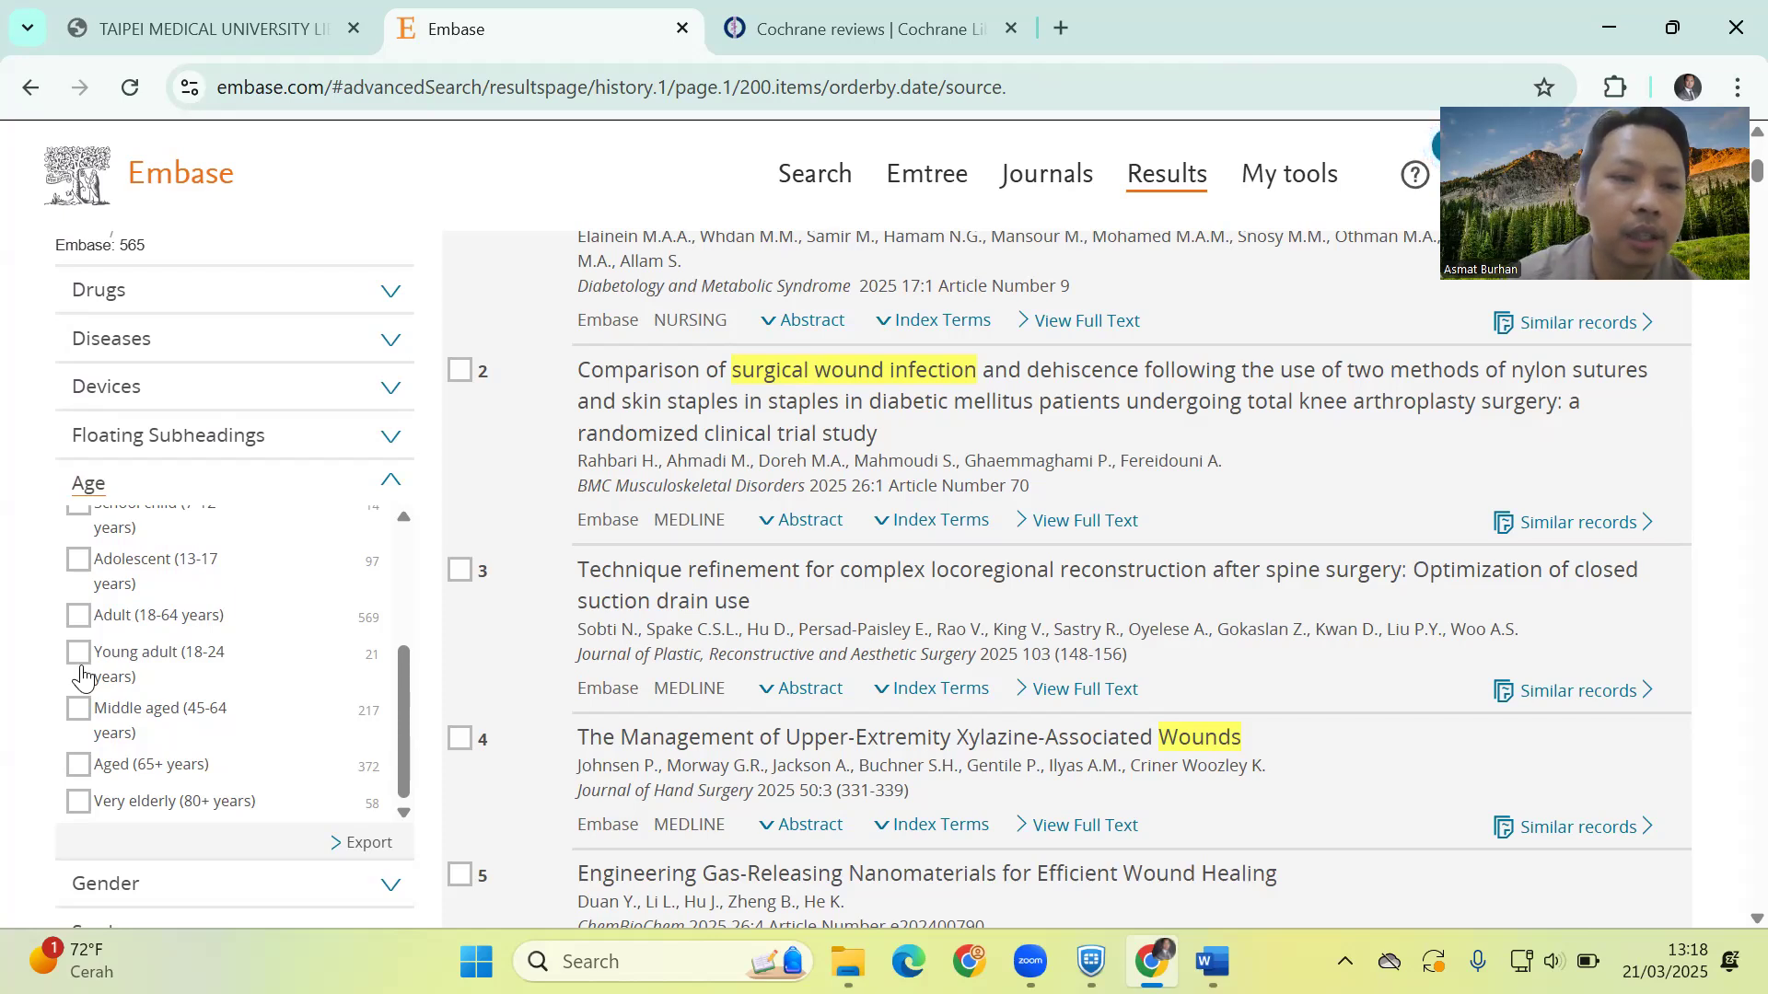
pyautogui.click(80, 624)
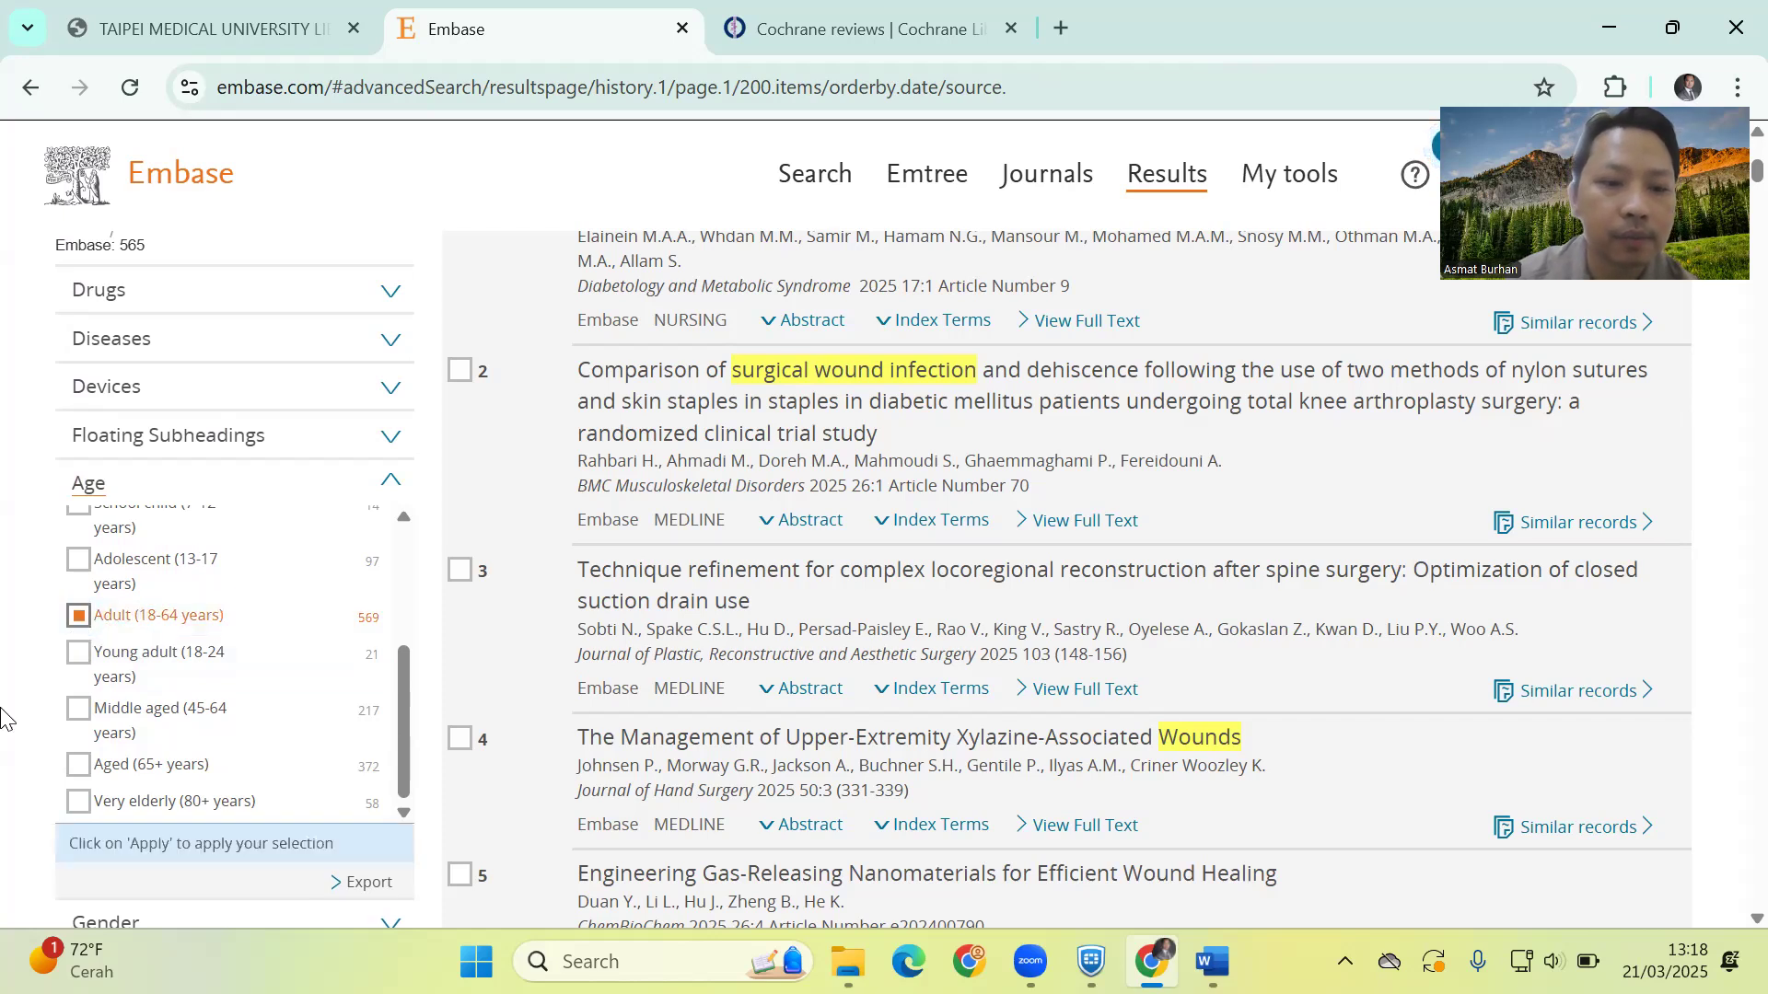
# Check the gender breakdown and select human as the study type filter
pyautogui.scroll(-3, 5, 718)
pyautogui.scroll(-2, 5, 717)
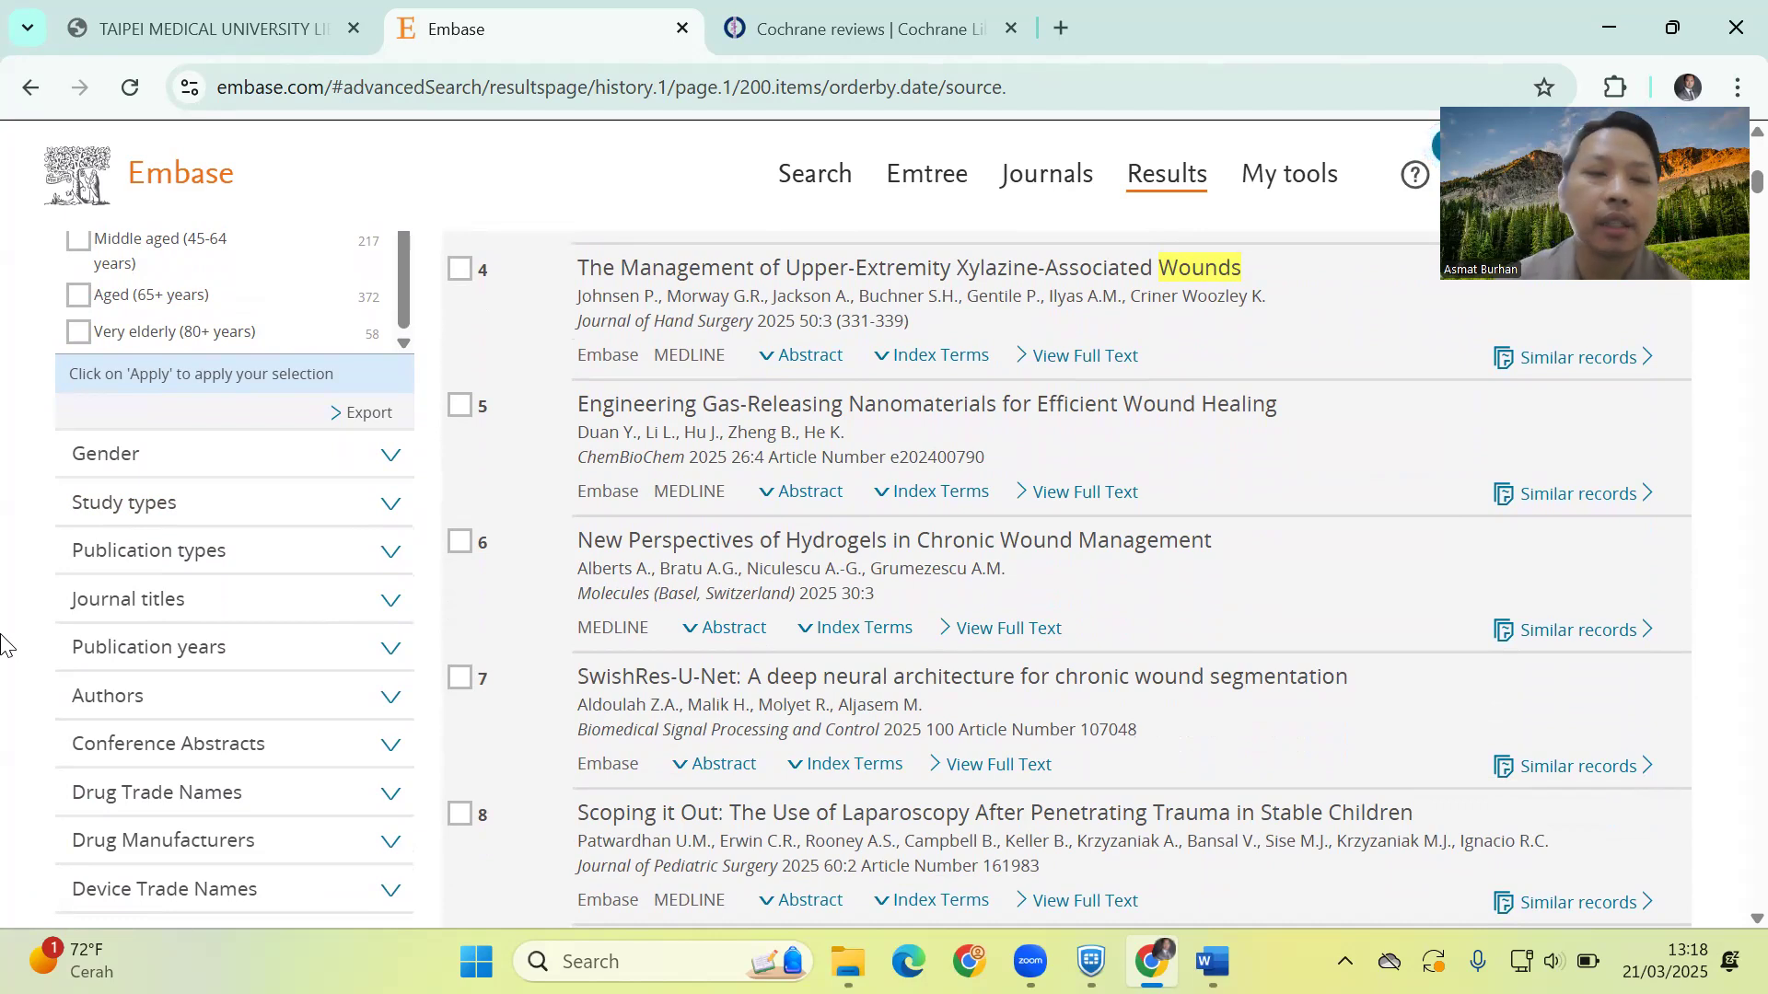
pyautogui.click(380, 456)
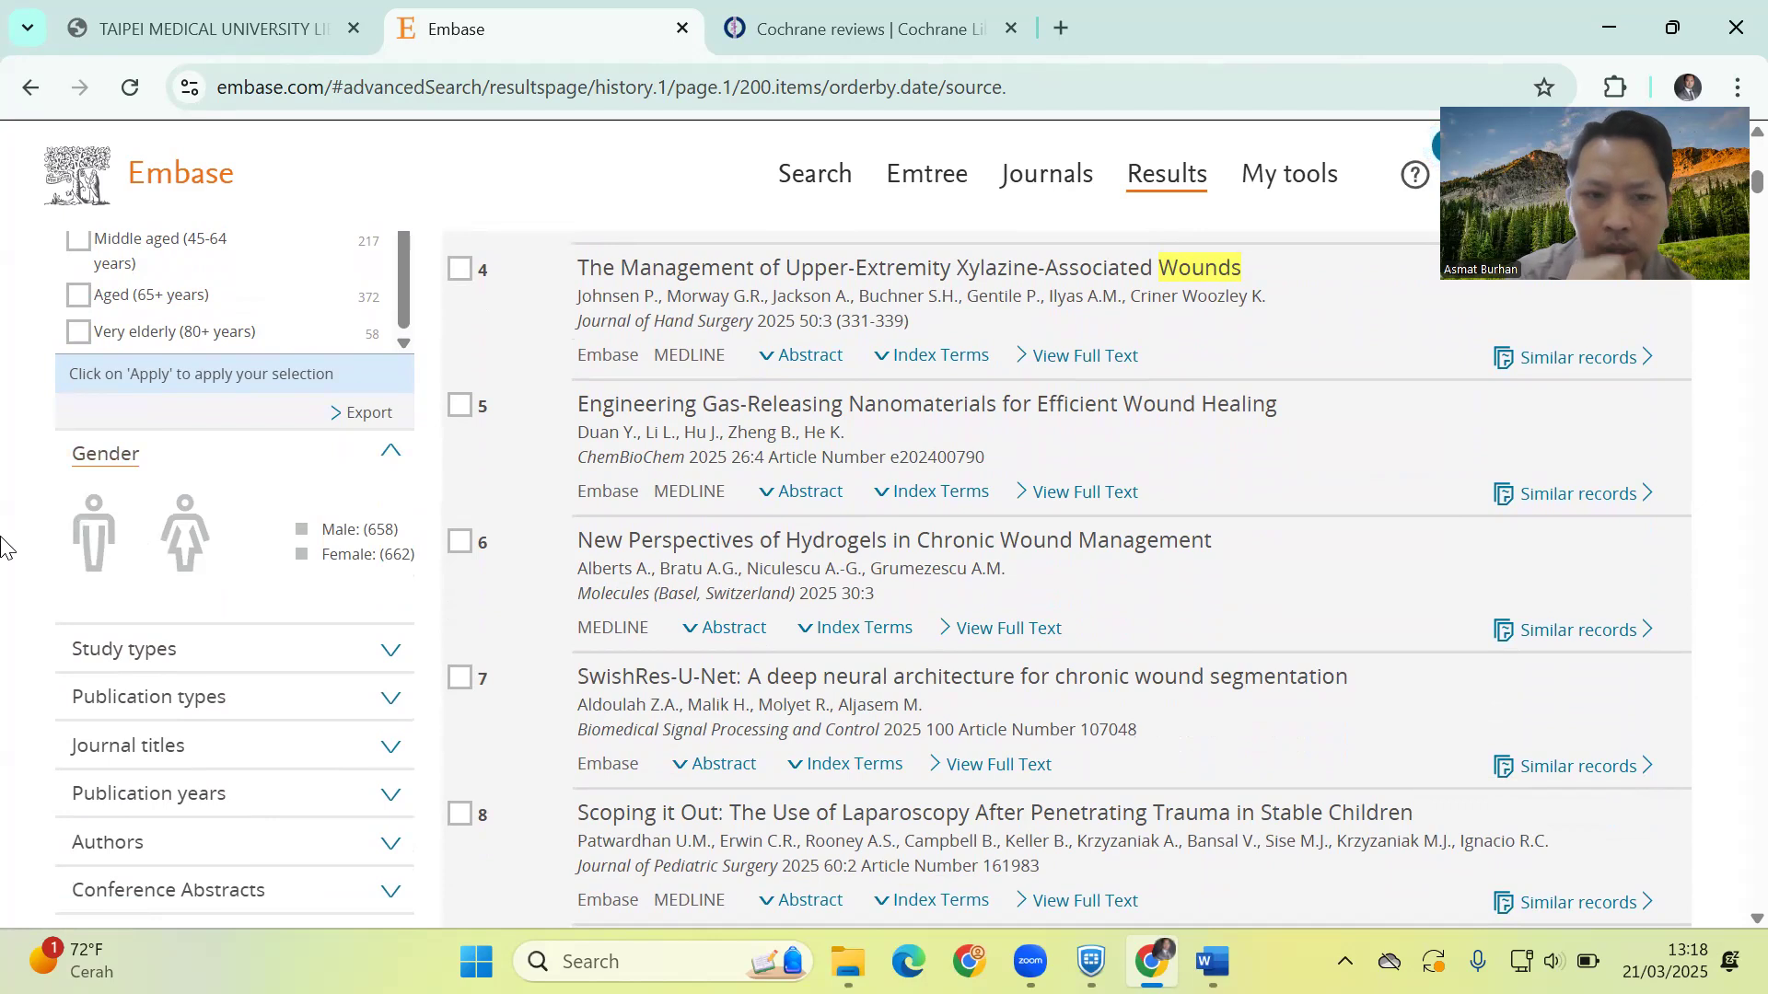
pyautogui.click(393, 454)
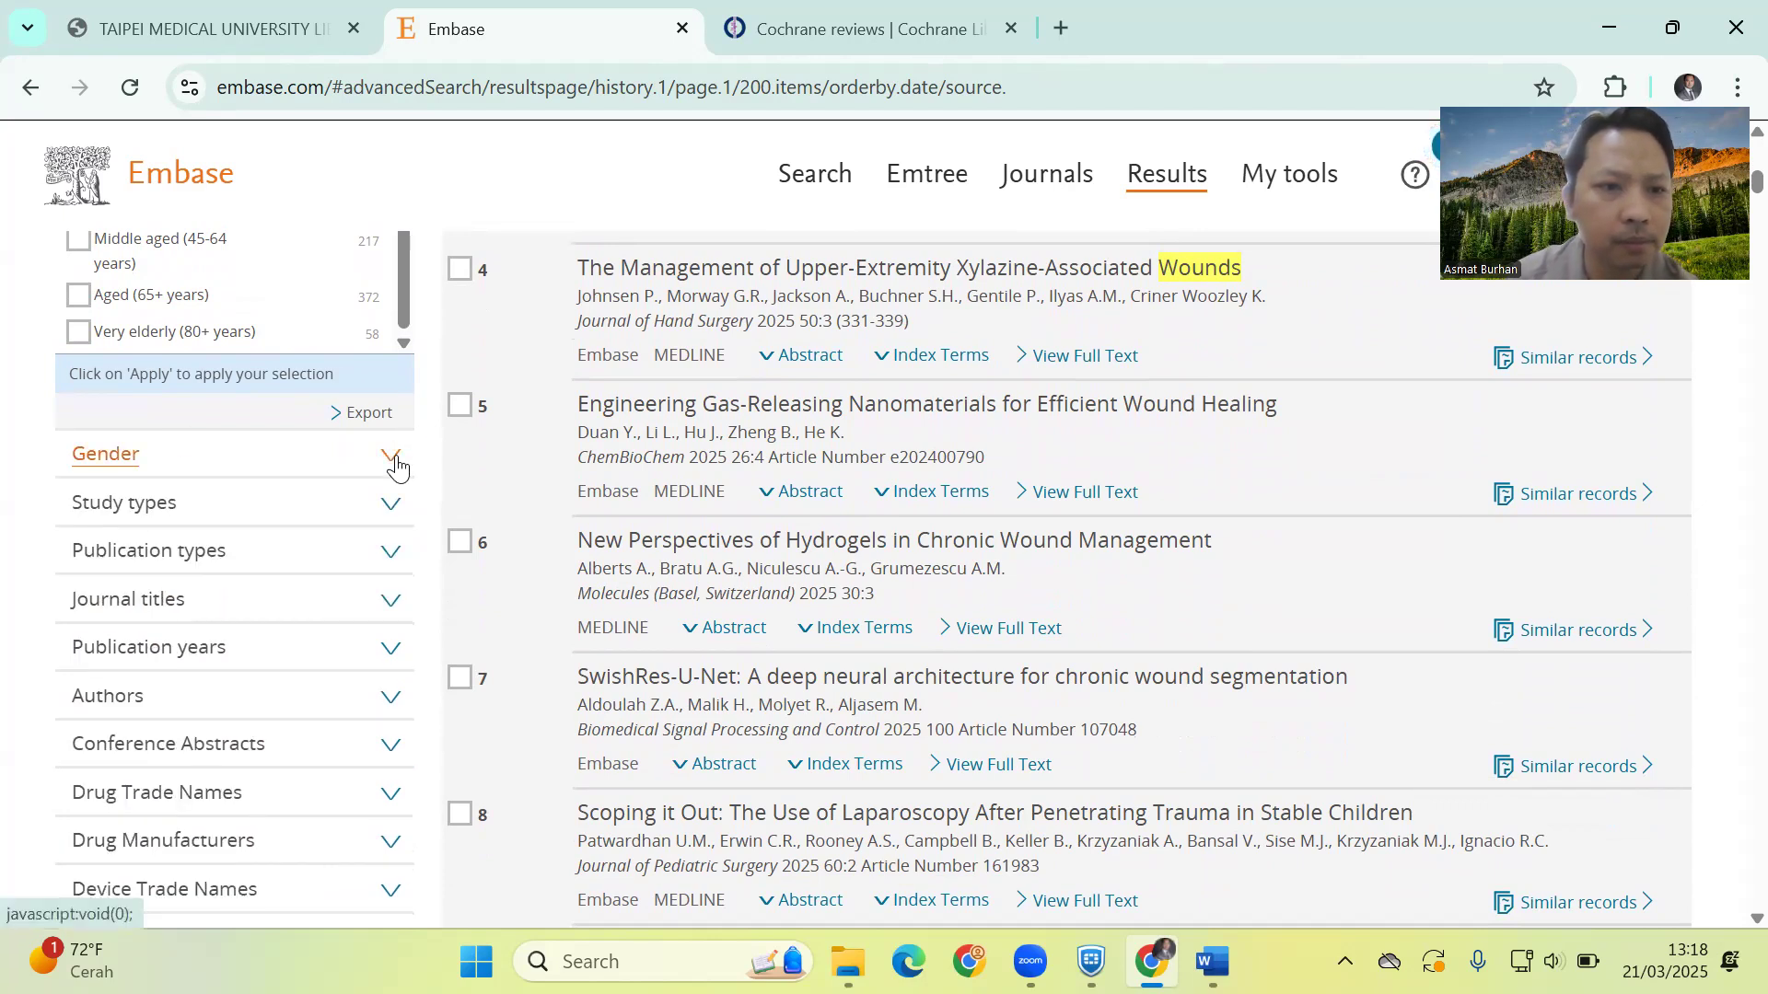
pyautogui.click(391, 502)
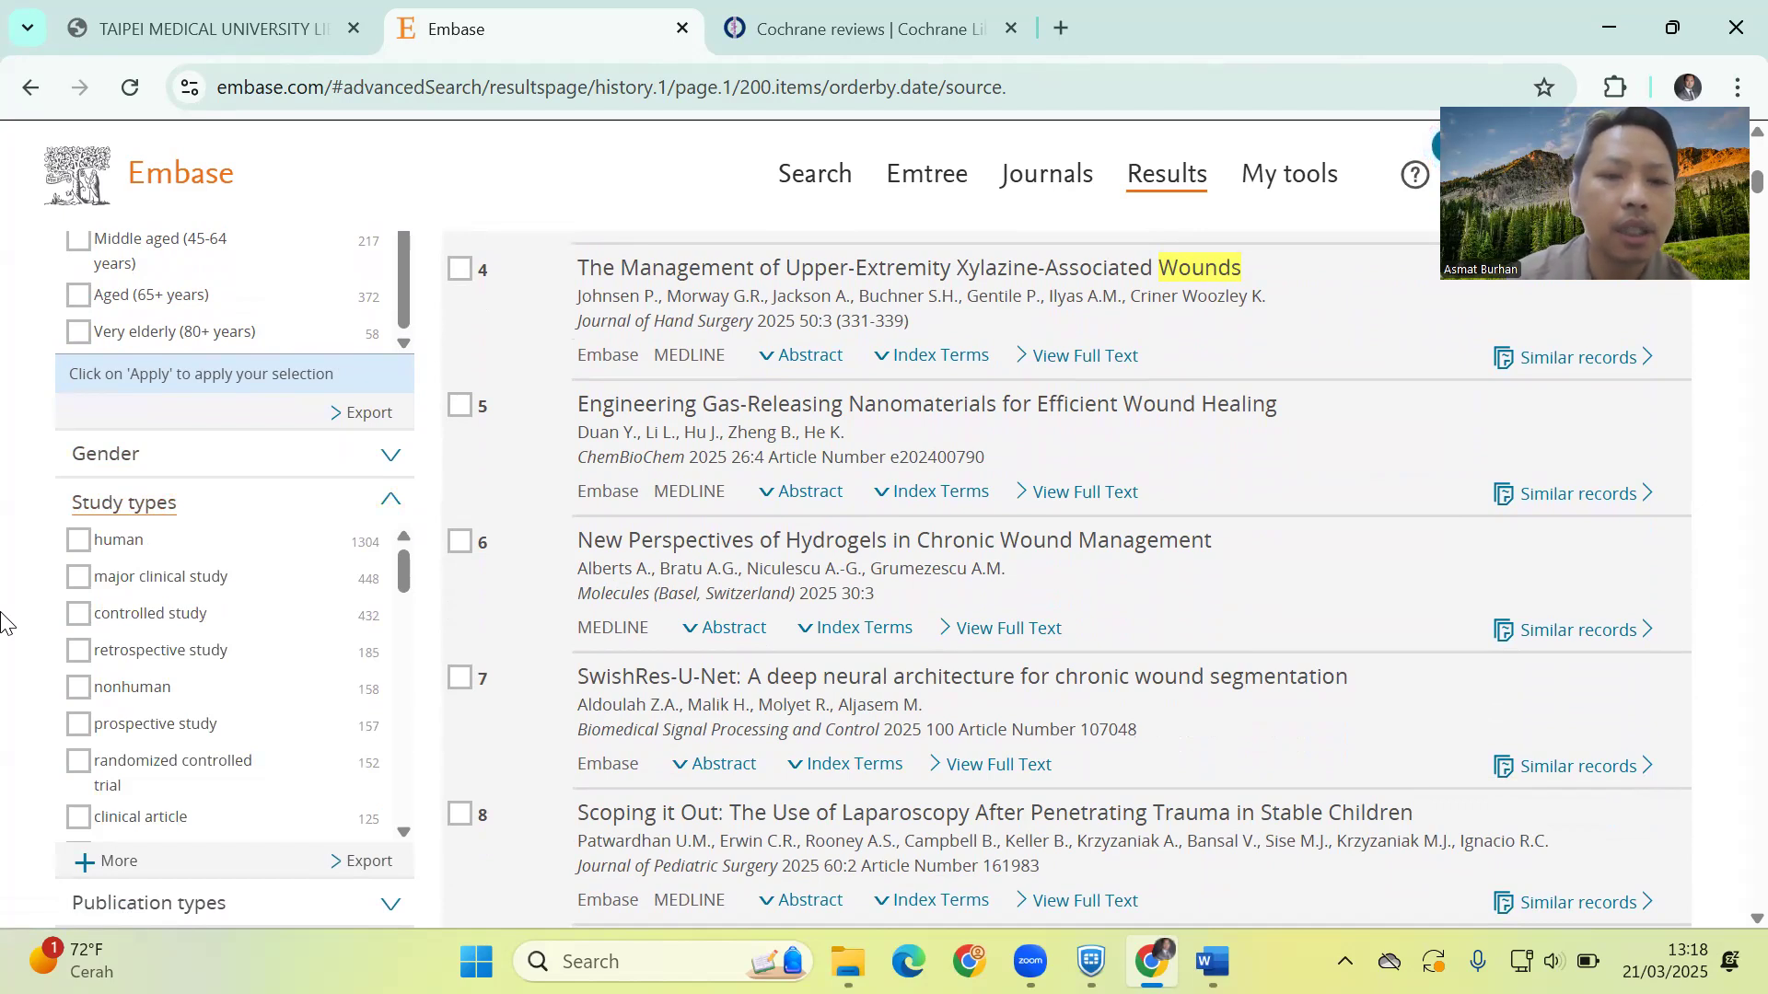
pyautogui.click(81, 542)
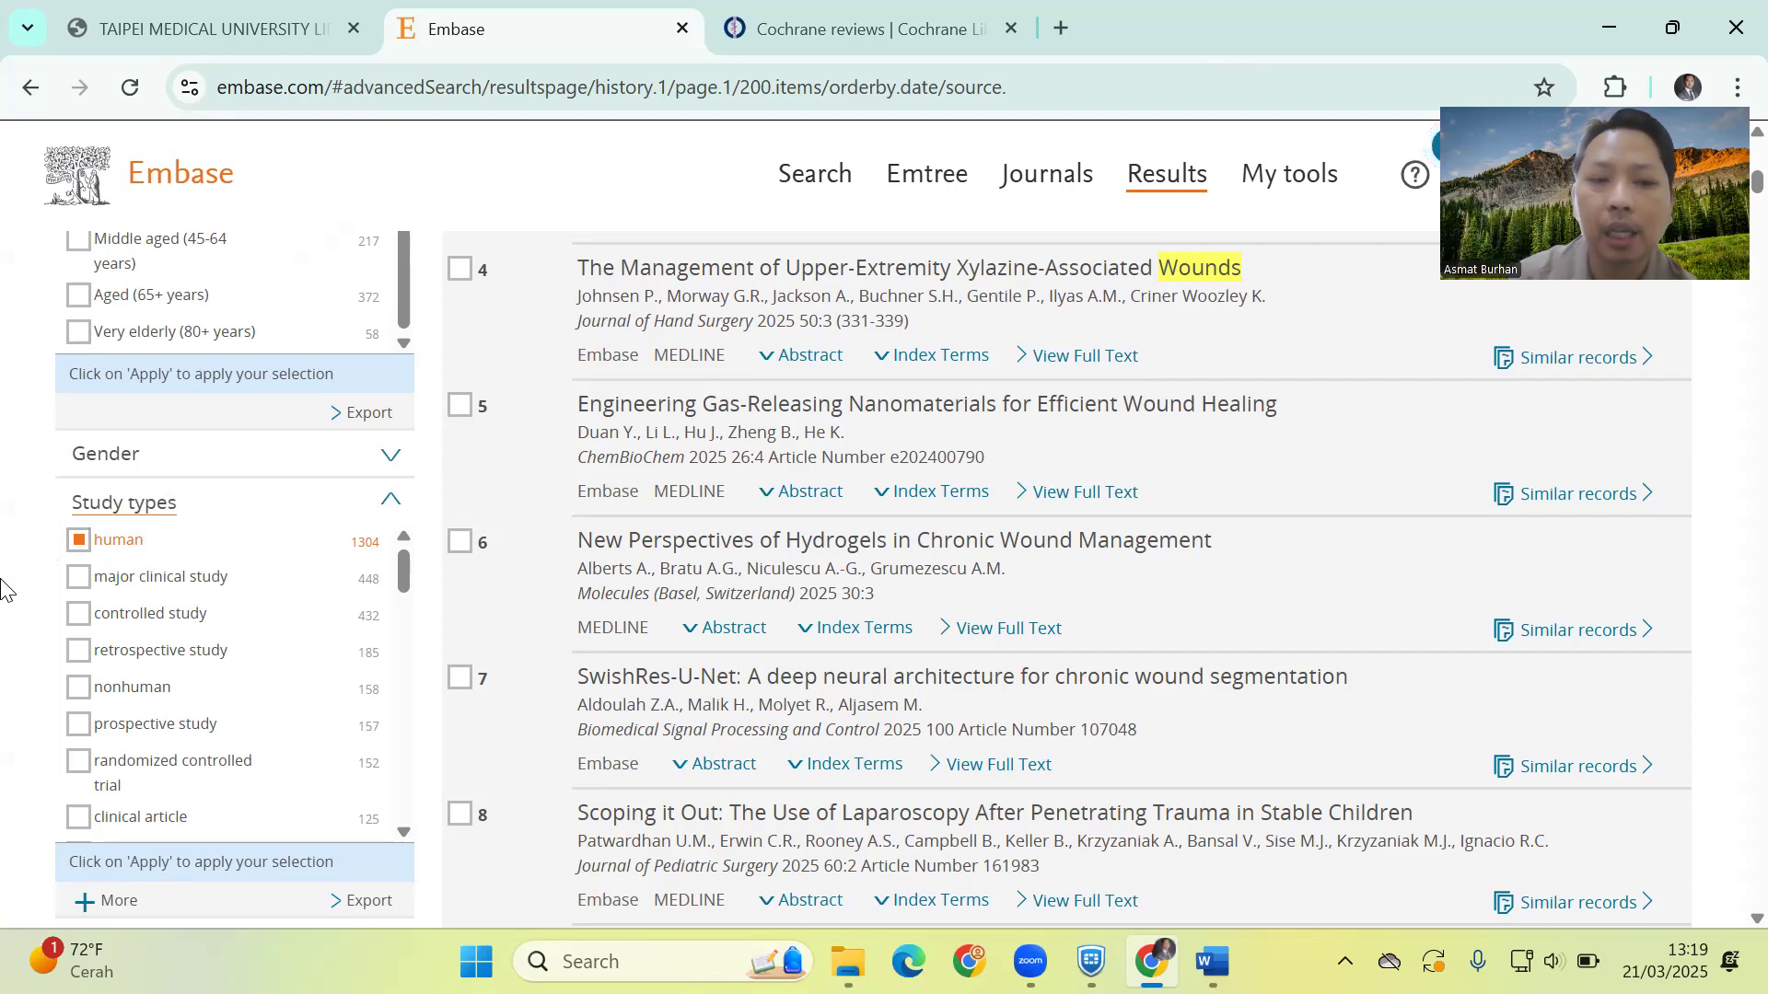
# Select Article and Article in Press as the publication type filters
pyautogui.scroll(-3, 5, 589)
pyautogui.scroll(-2, 5, 580)
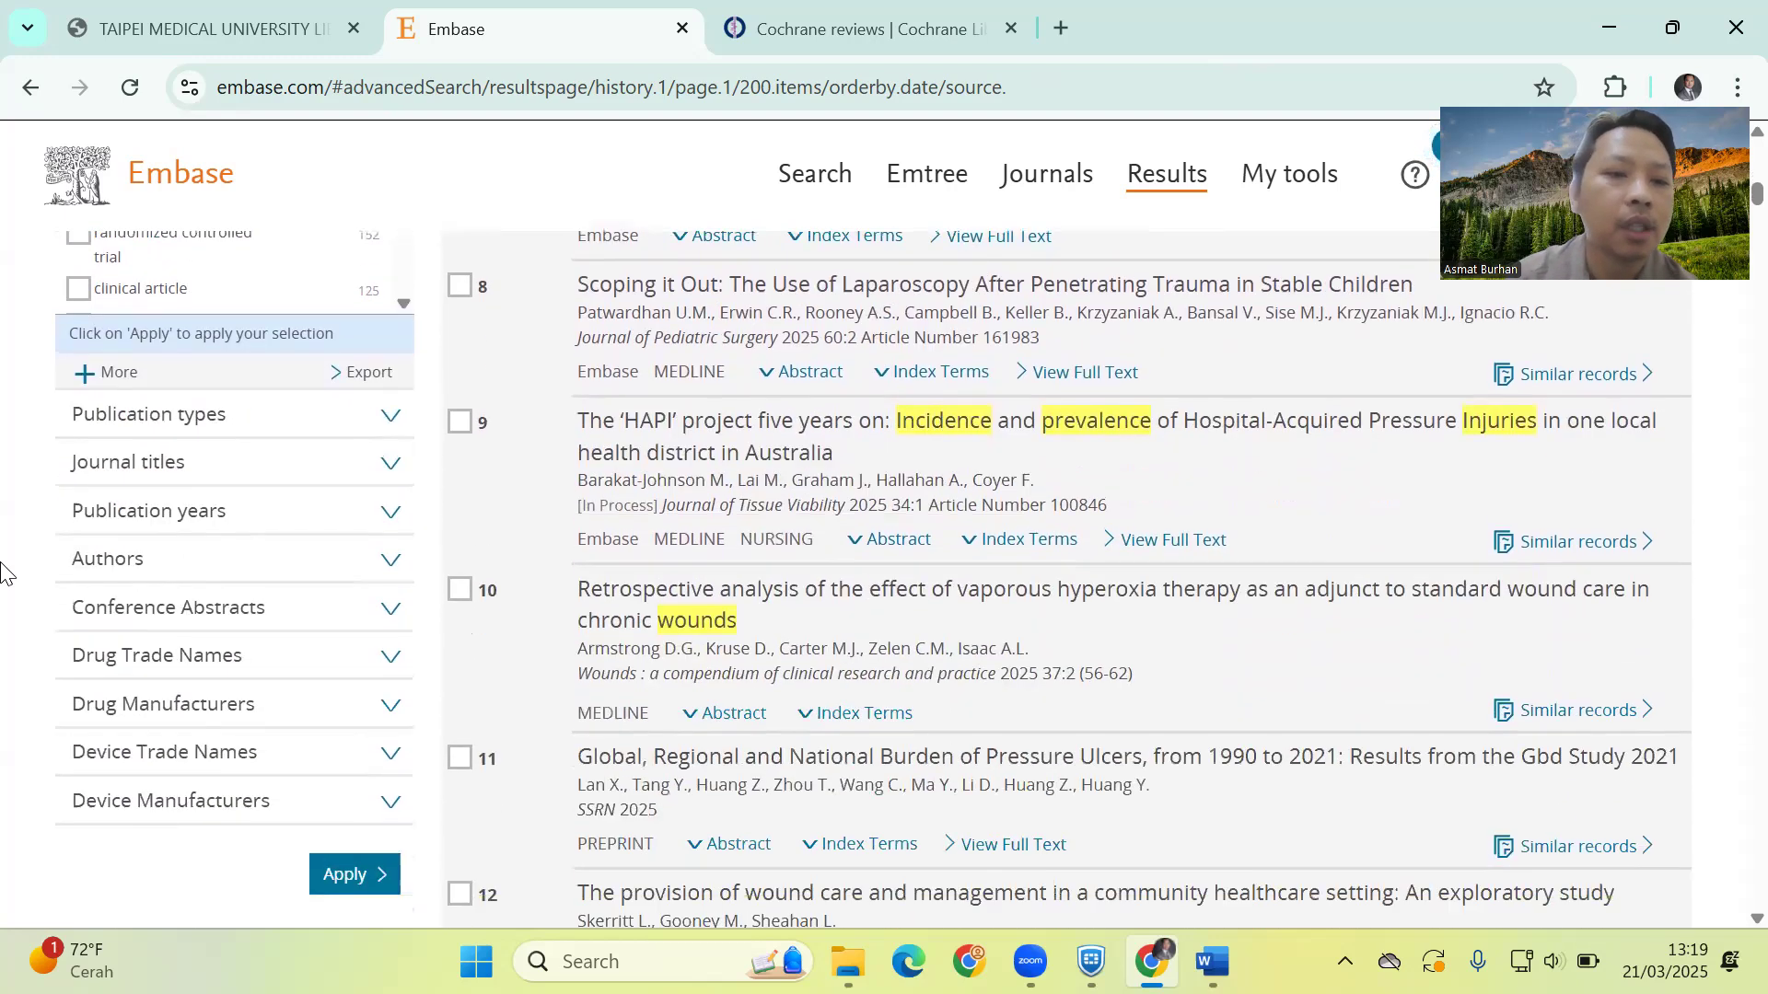
pyautogui.click(401, 425)
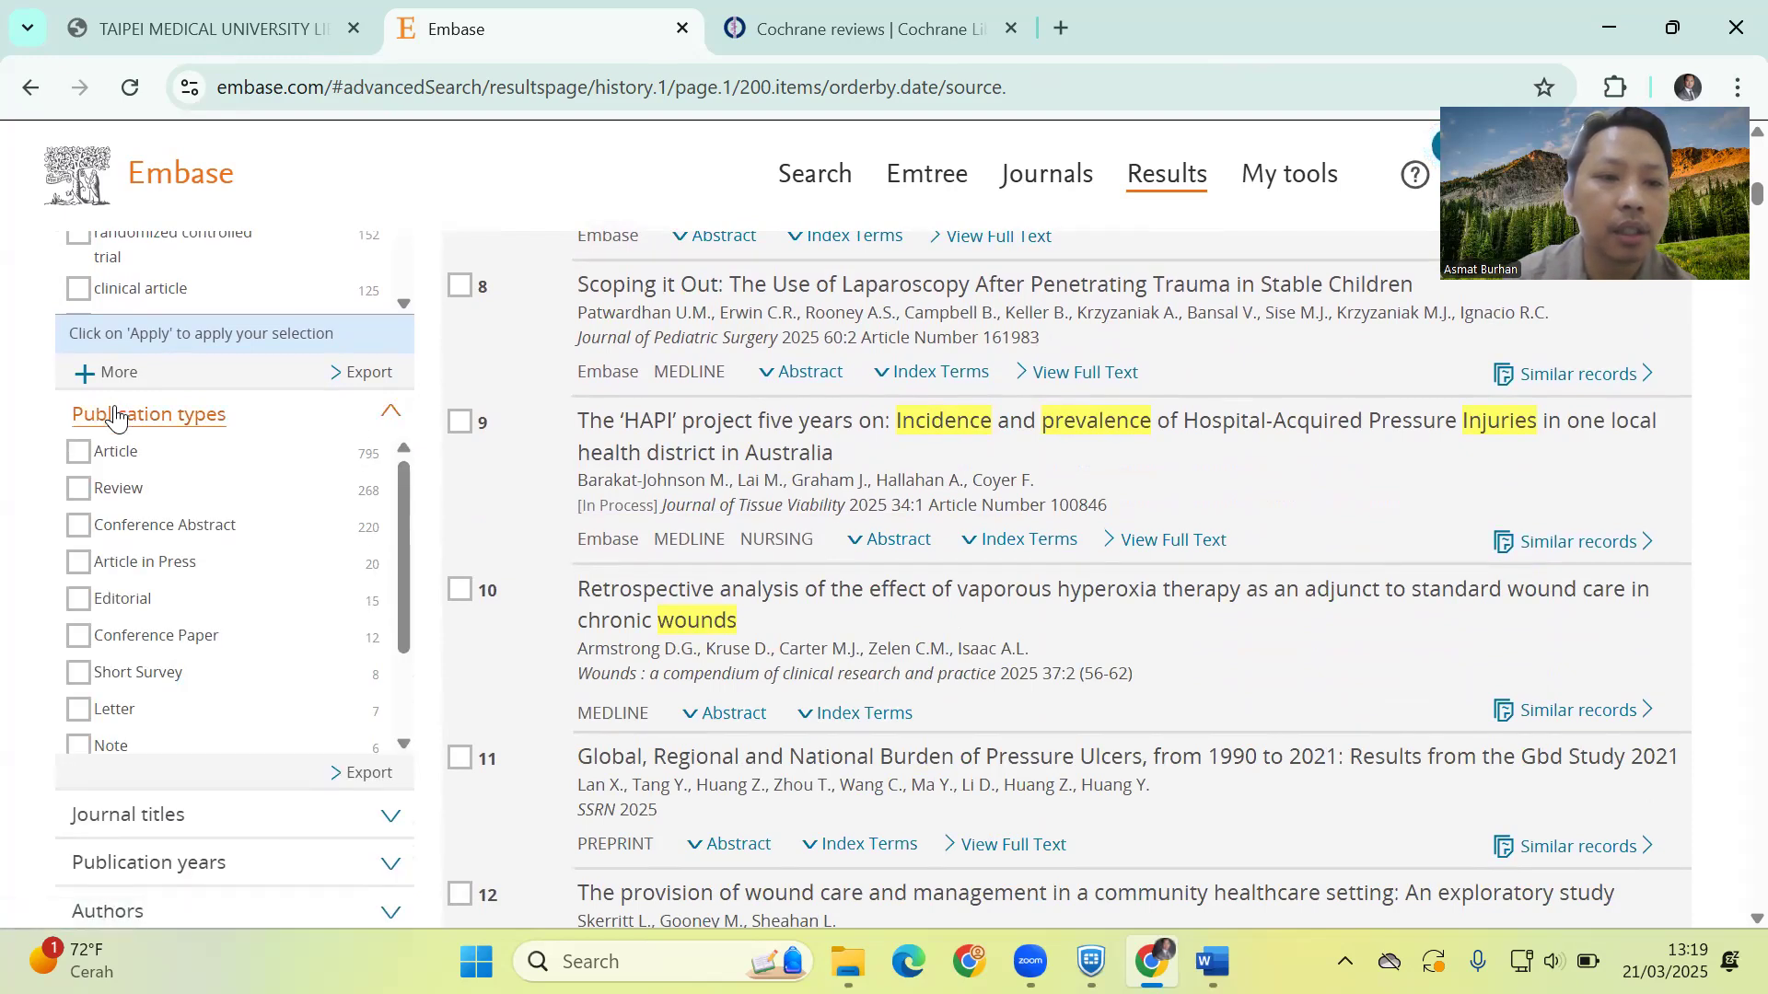
pyautogui.click(77, 453)
pyautogui.click(77, 453)
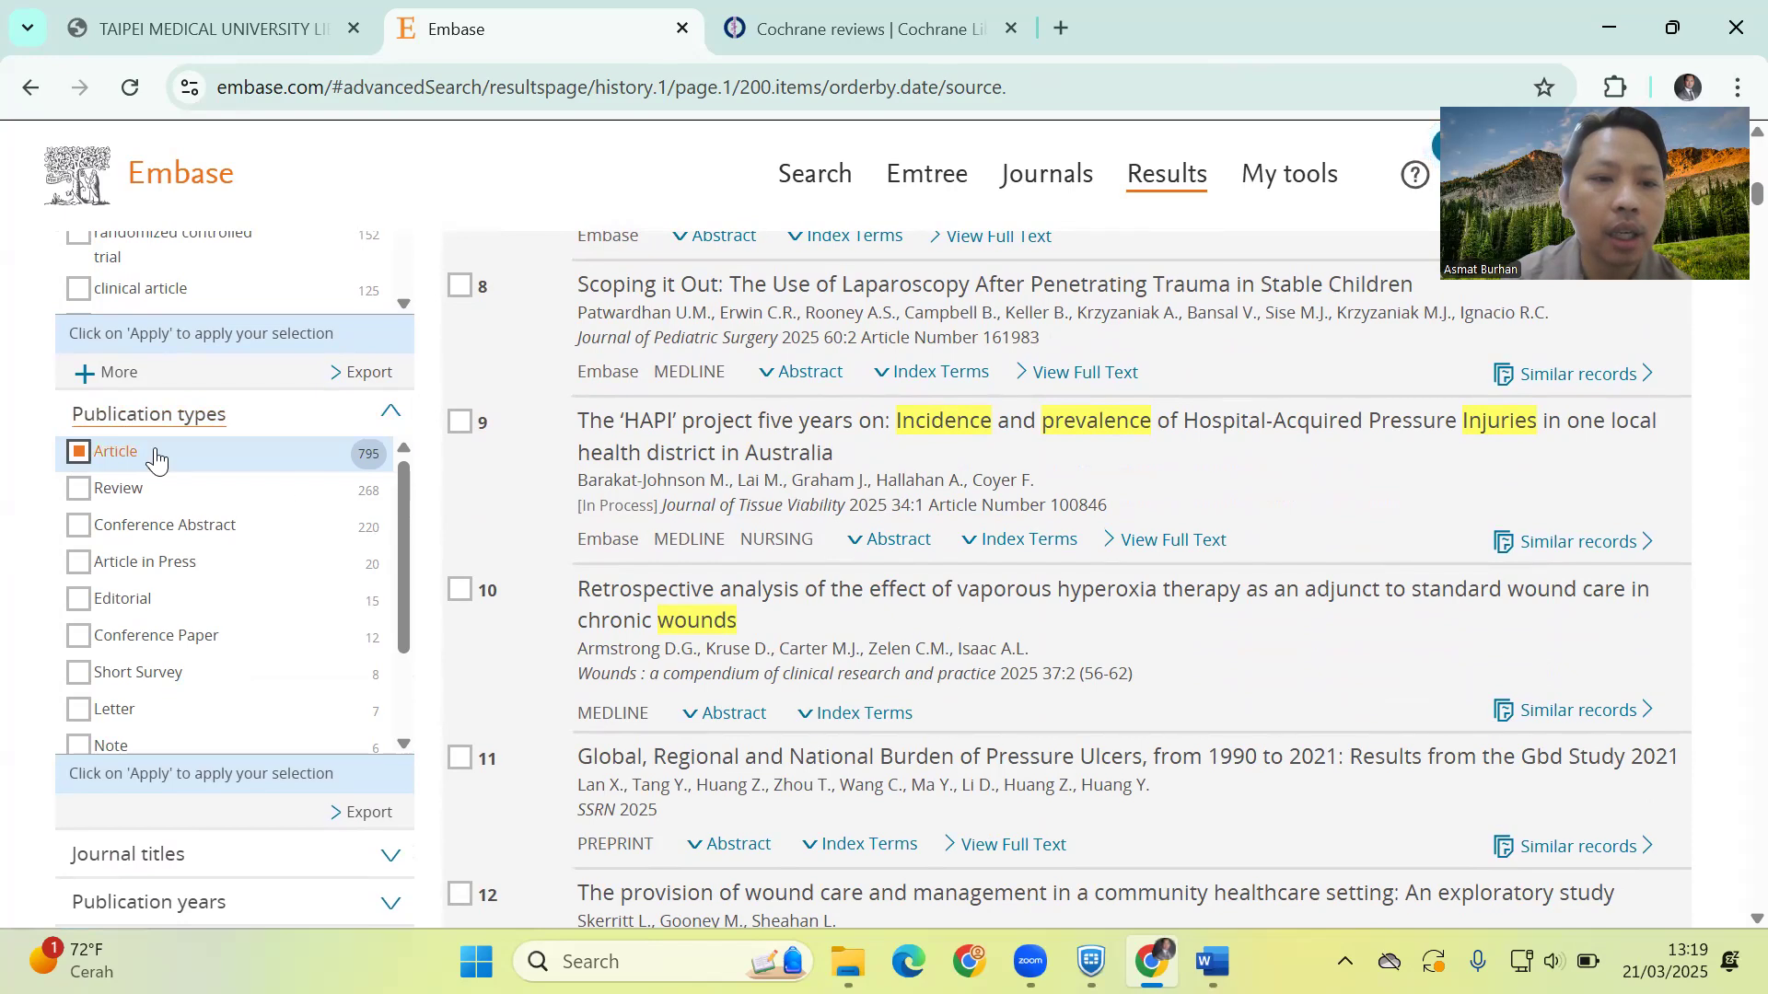
pyautogui.click(112, 562)
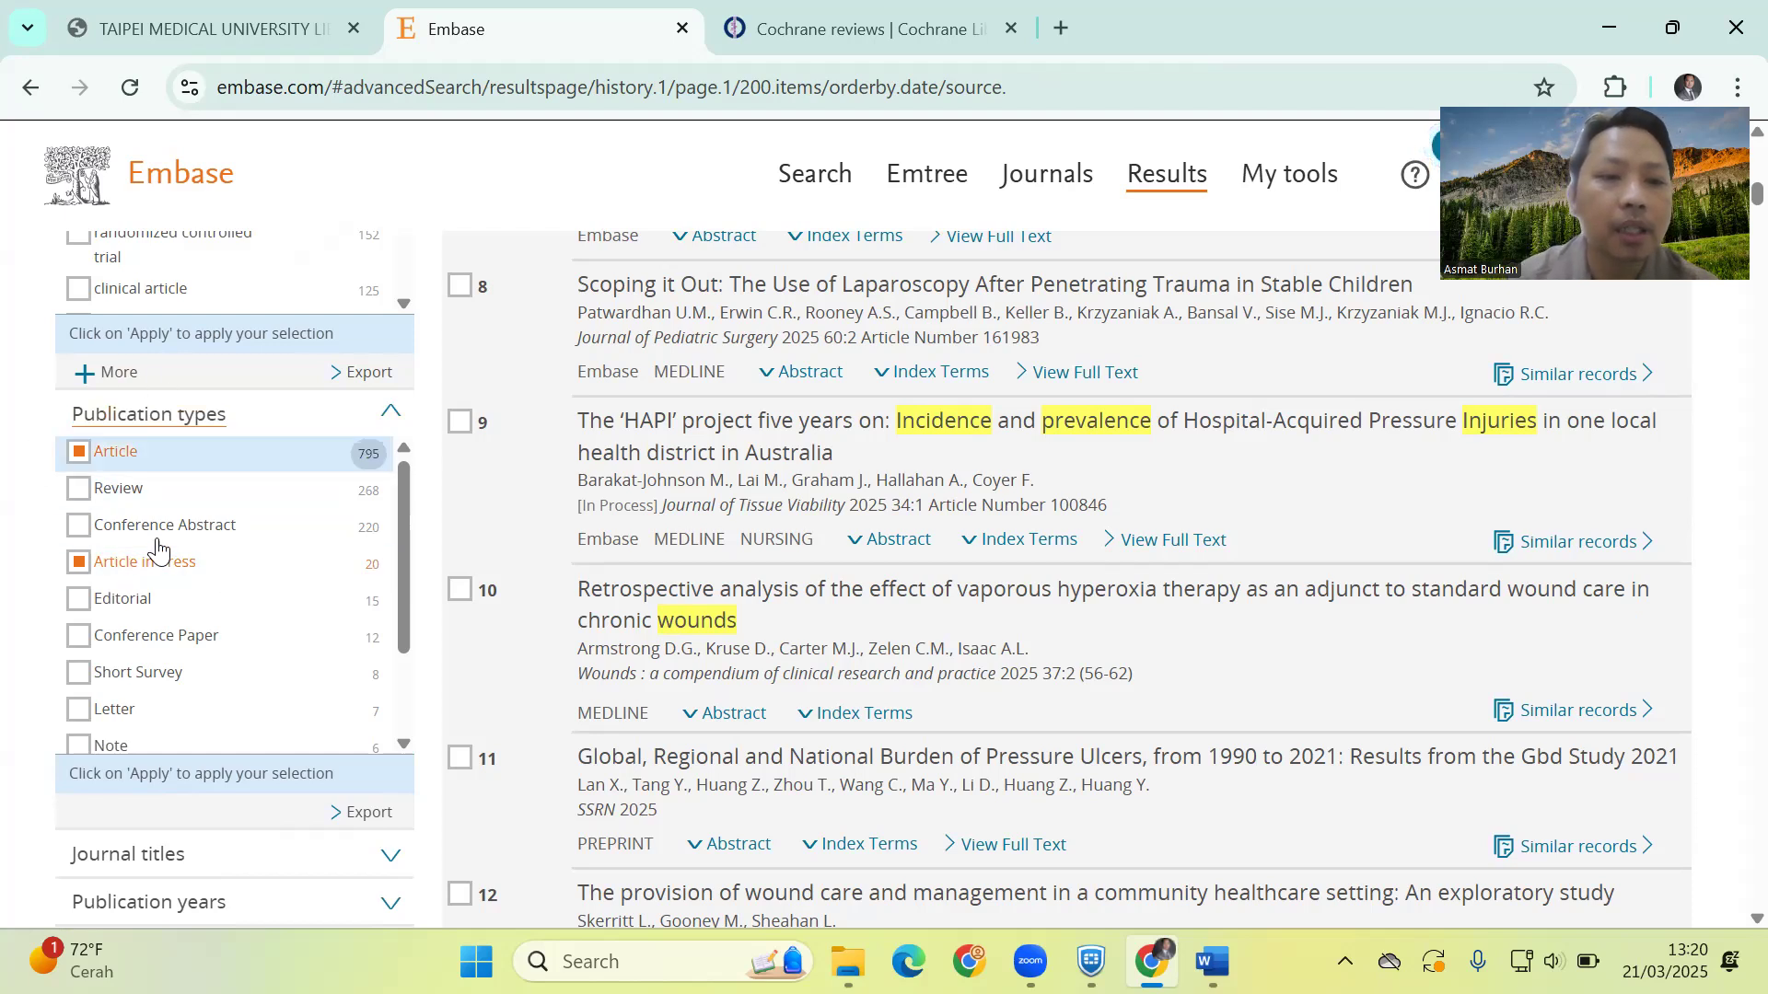
# Examine the journal title and publication year breakdowns without selecting any of their entries
pyautogui.scroll(-4, 7, 640)
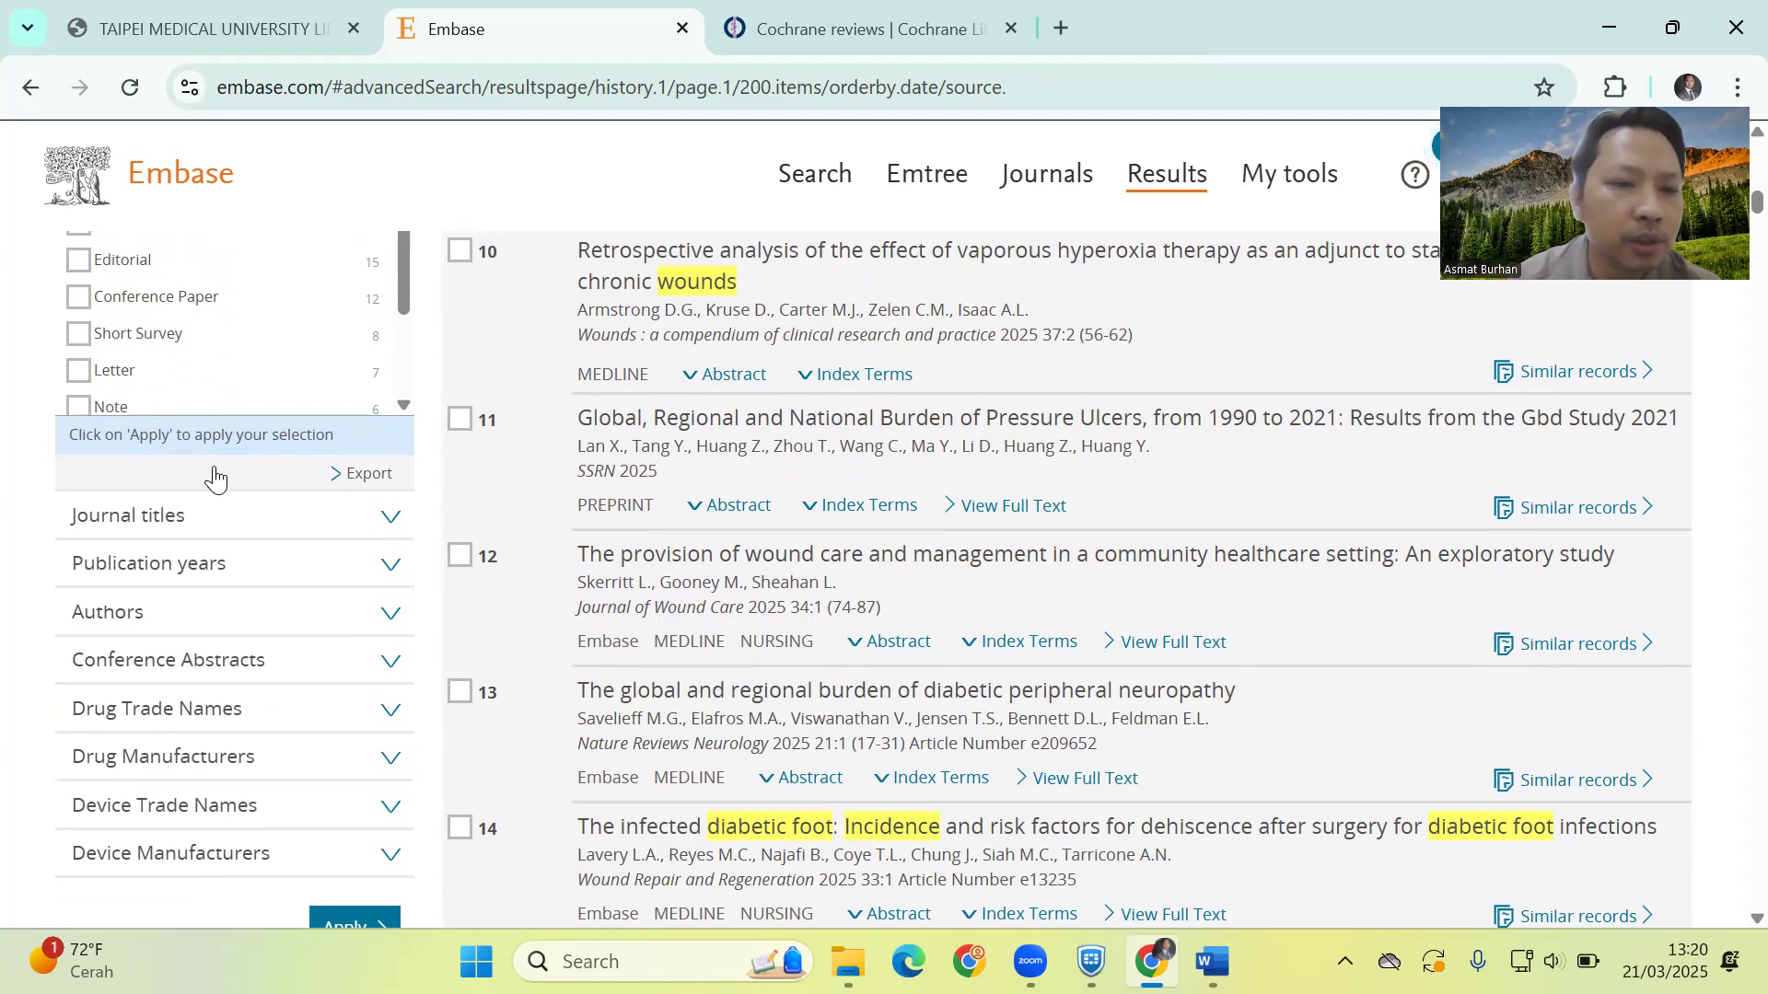
pyautogui.click(392, 523)
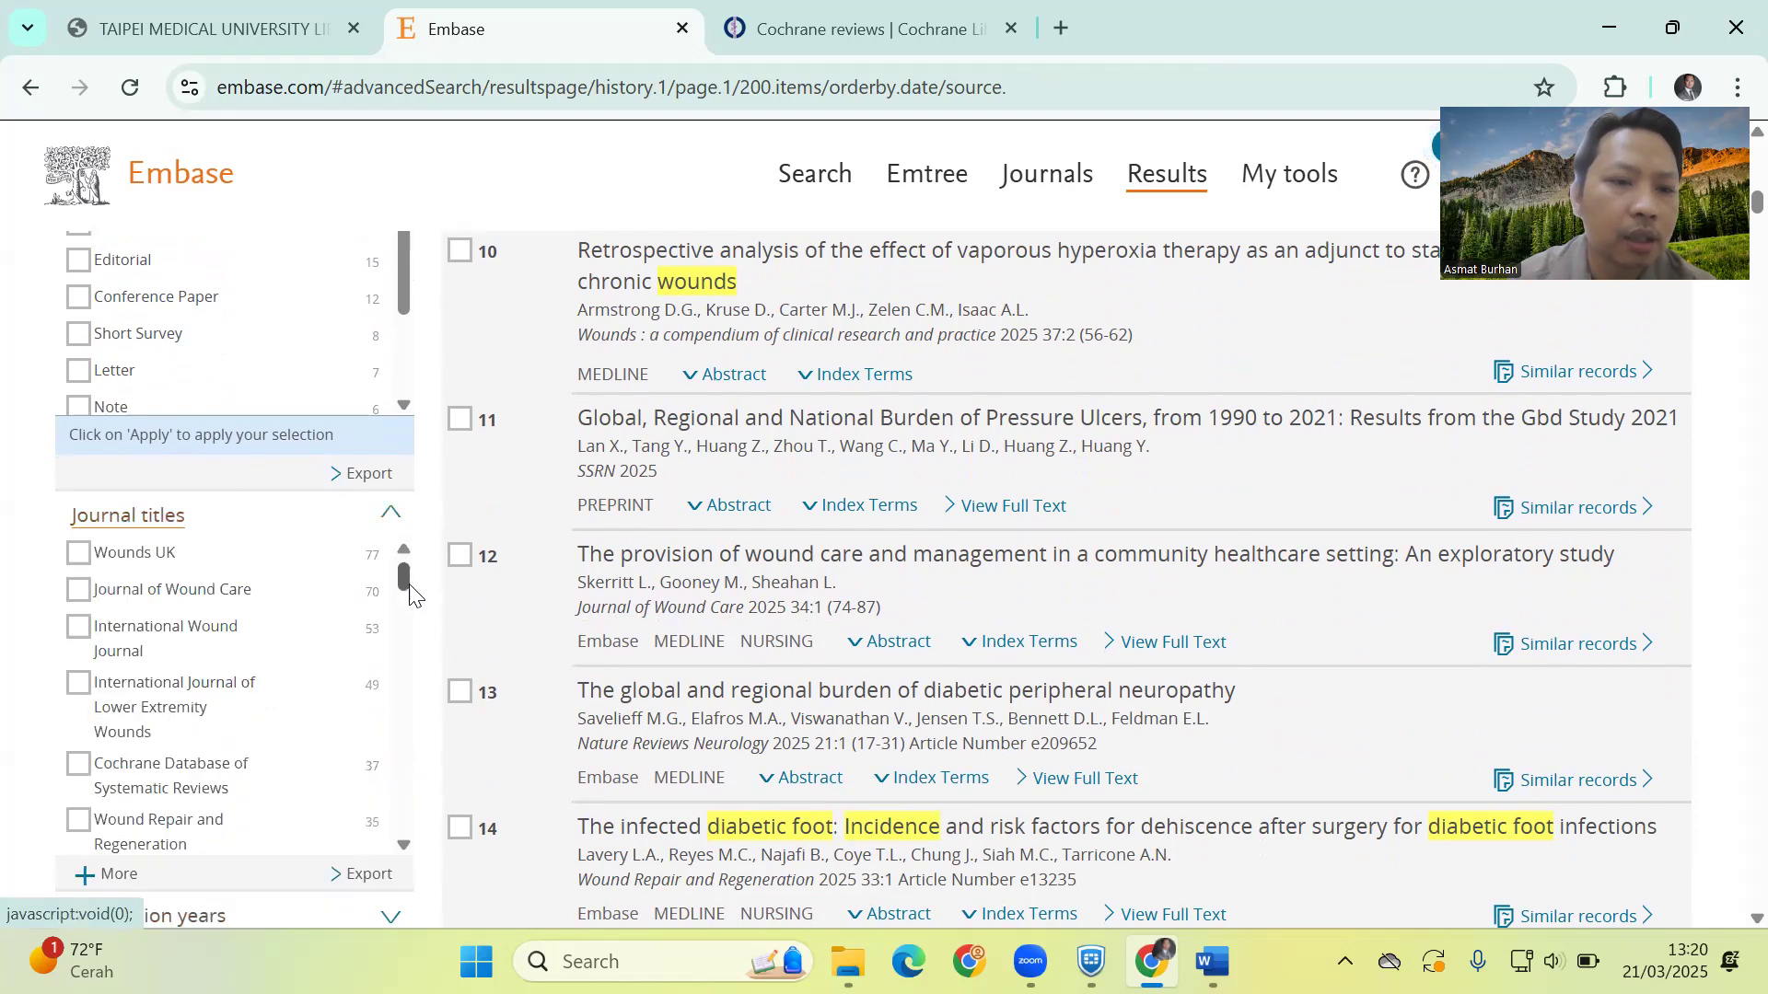
pyautogui.scroll(-4, 410, 527)
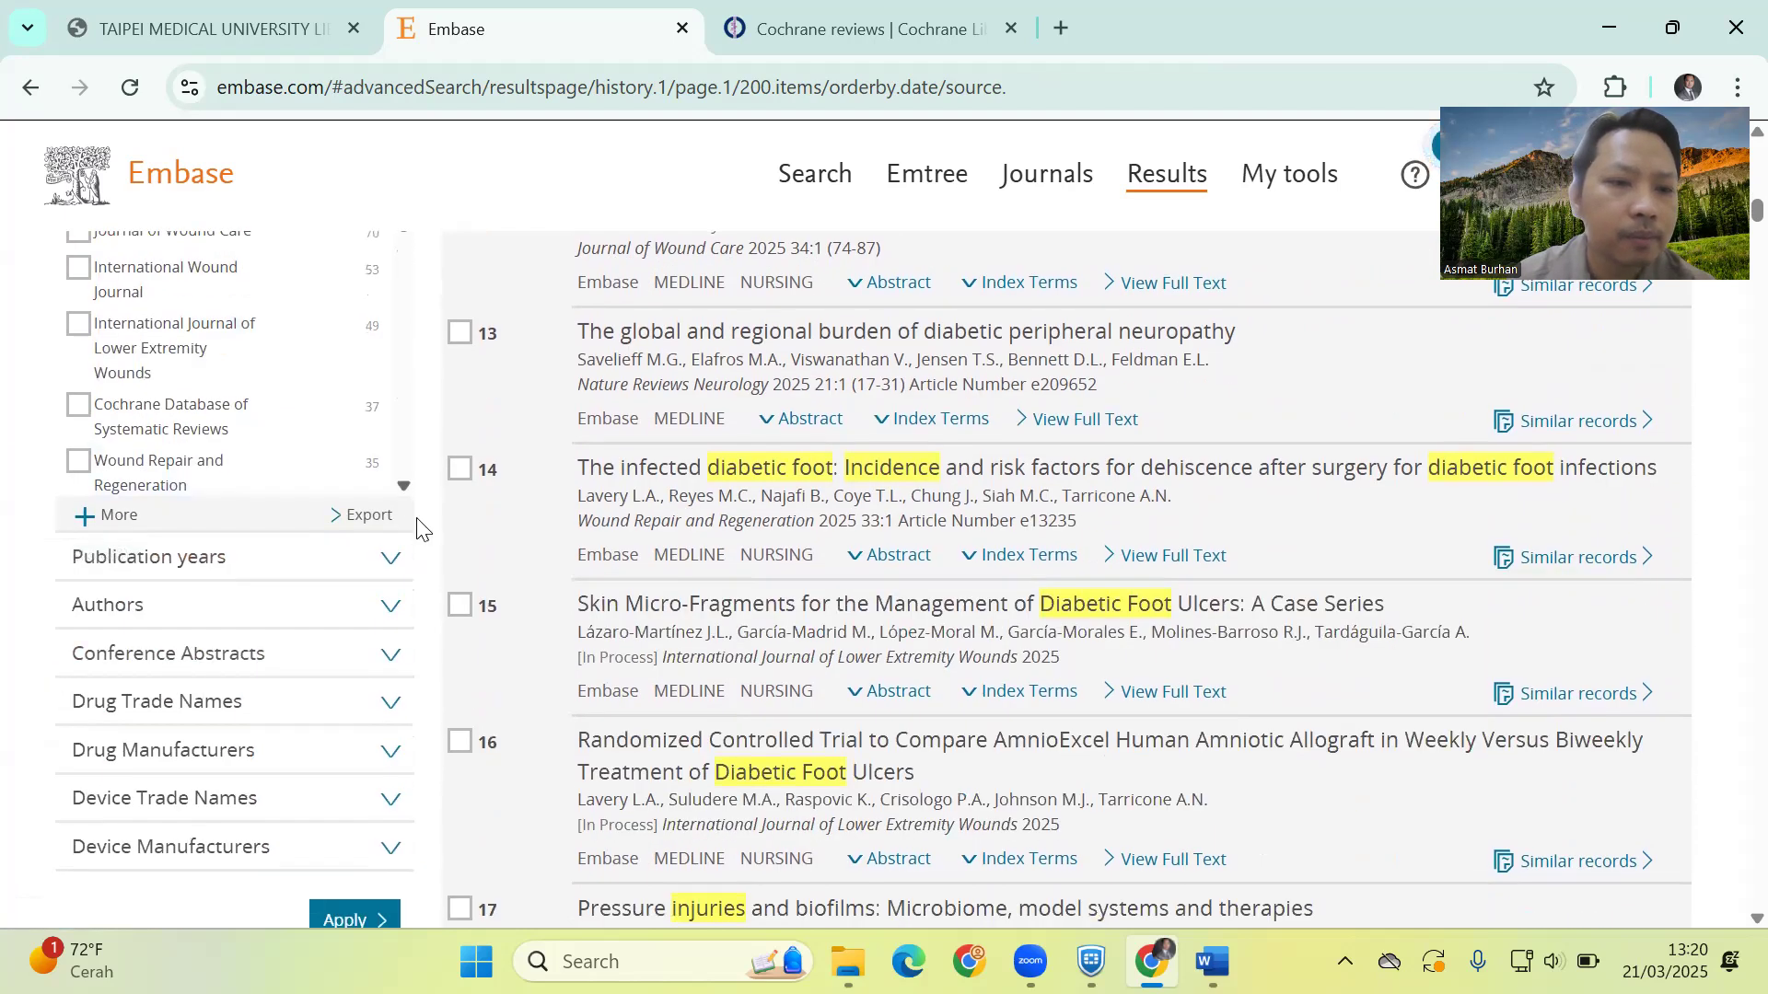
pyautogui.click(390, 559)
pyautogui.scroll(-1, 4, 707)
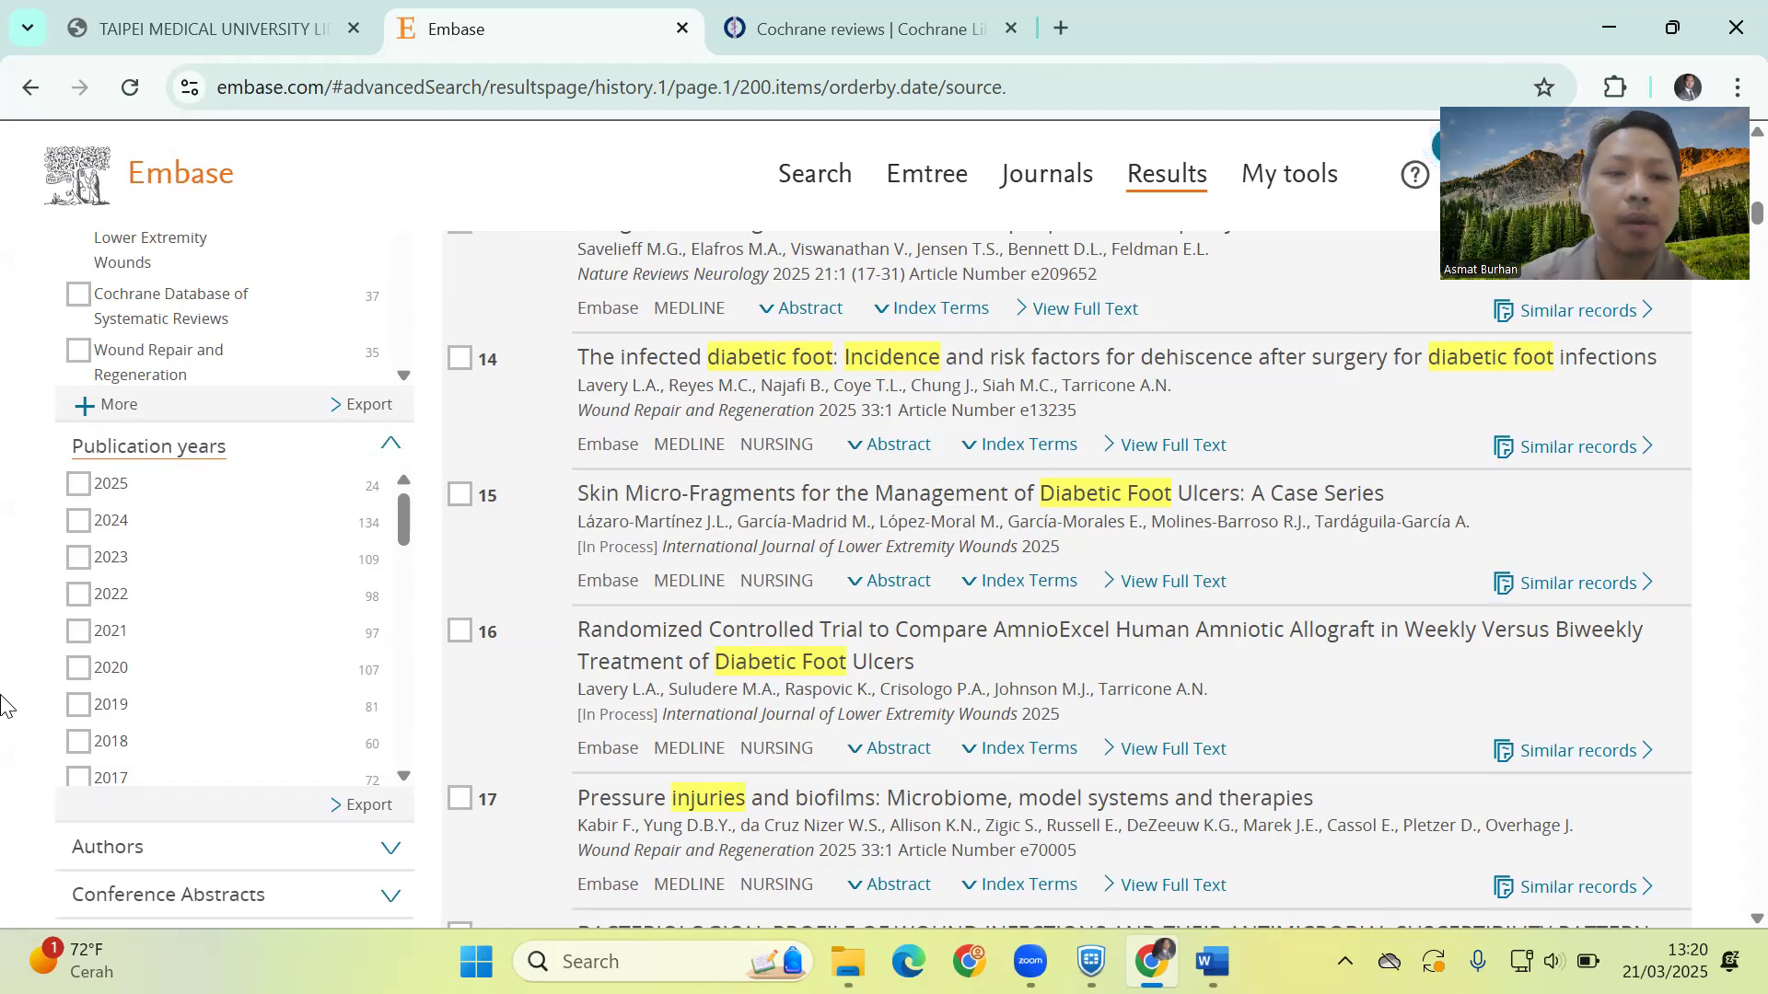
pyautogui.click(398, 445)
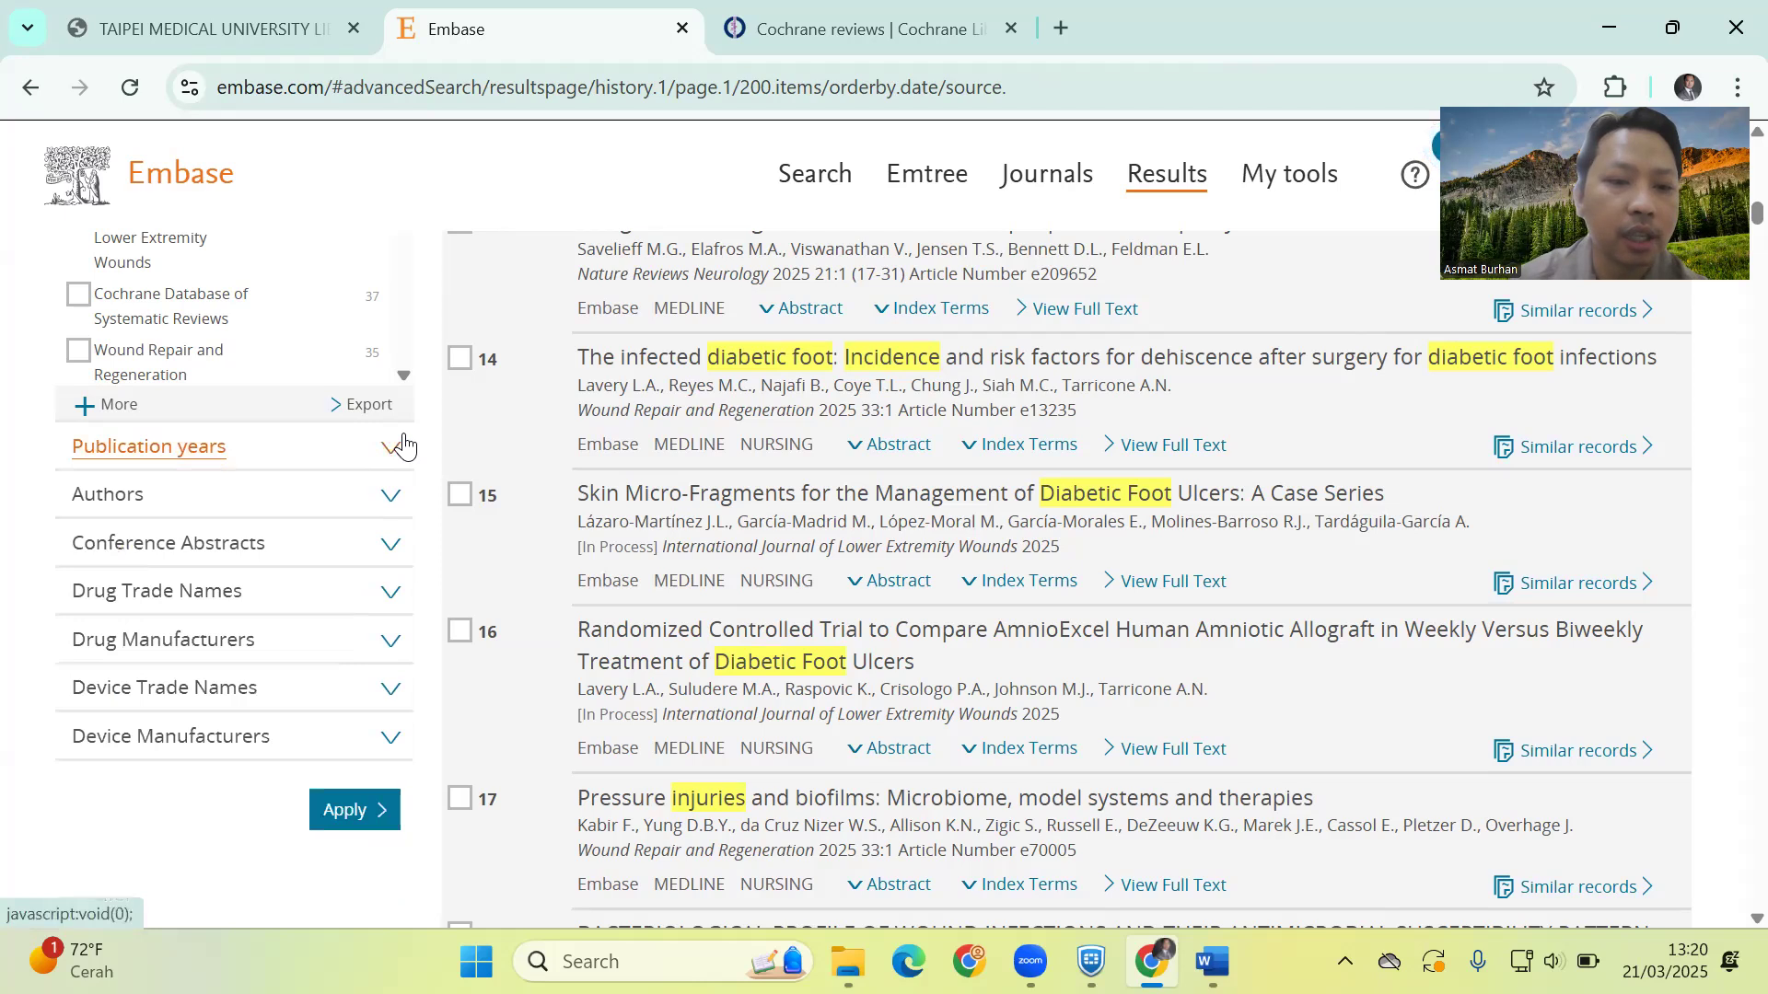
pyautogui.click(391, 451)
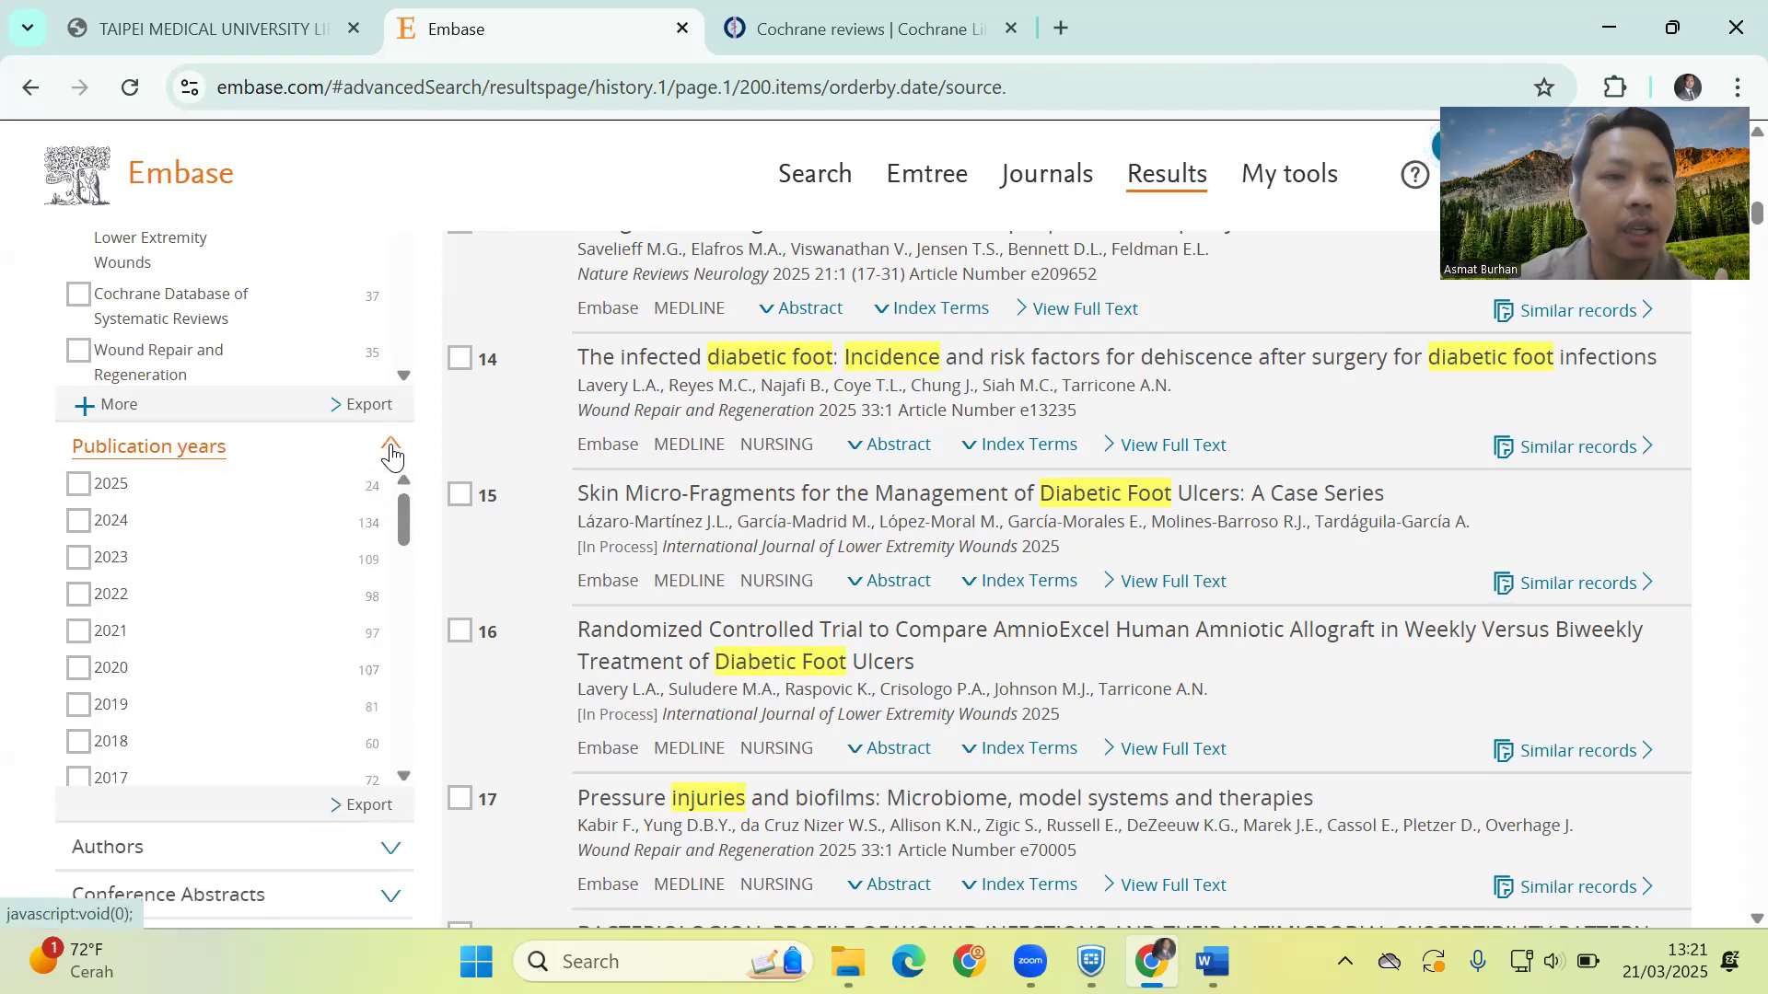
# Apply the selected age, study type and publication type filters to the search results
pyautogui.scroll(10, 391, 451)
pyautogui.scroll(10, 392, 452)
pyautogui.click(367, 497)
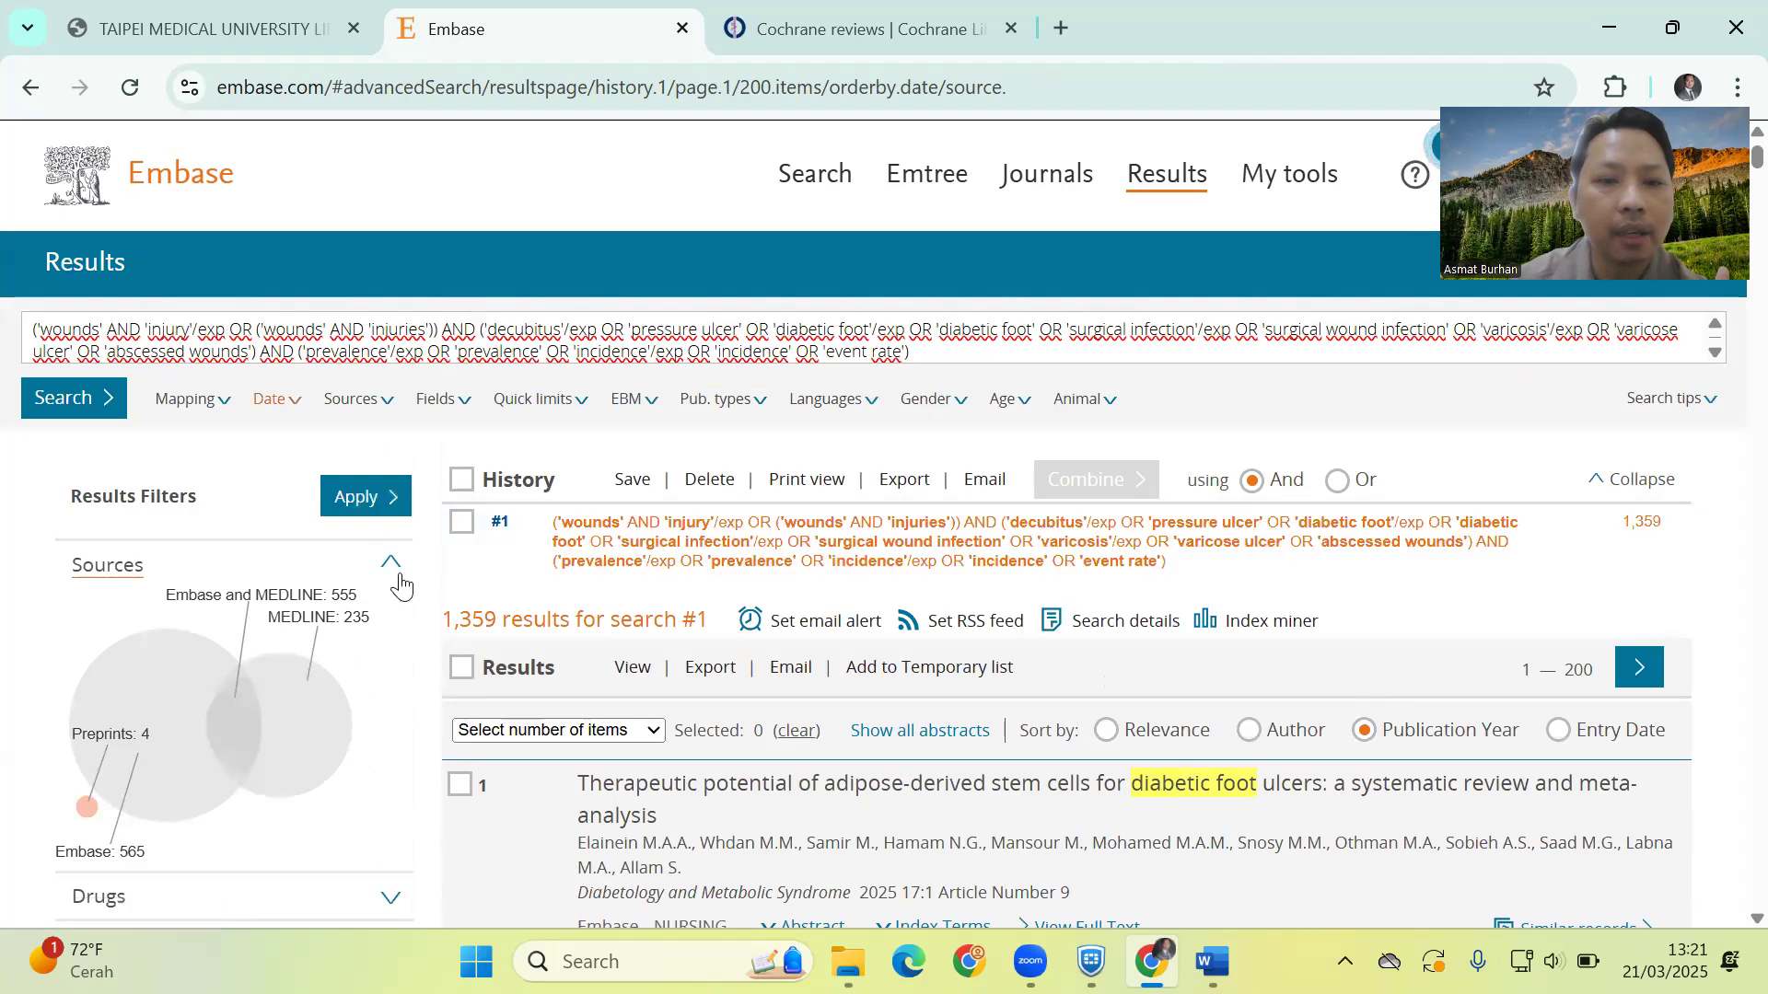
pyautogui.click(341, 498)
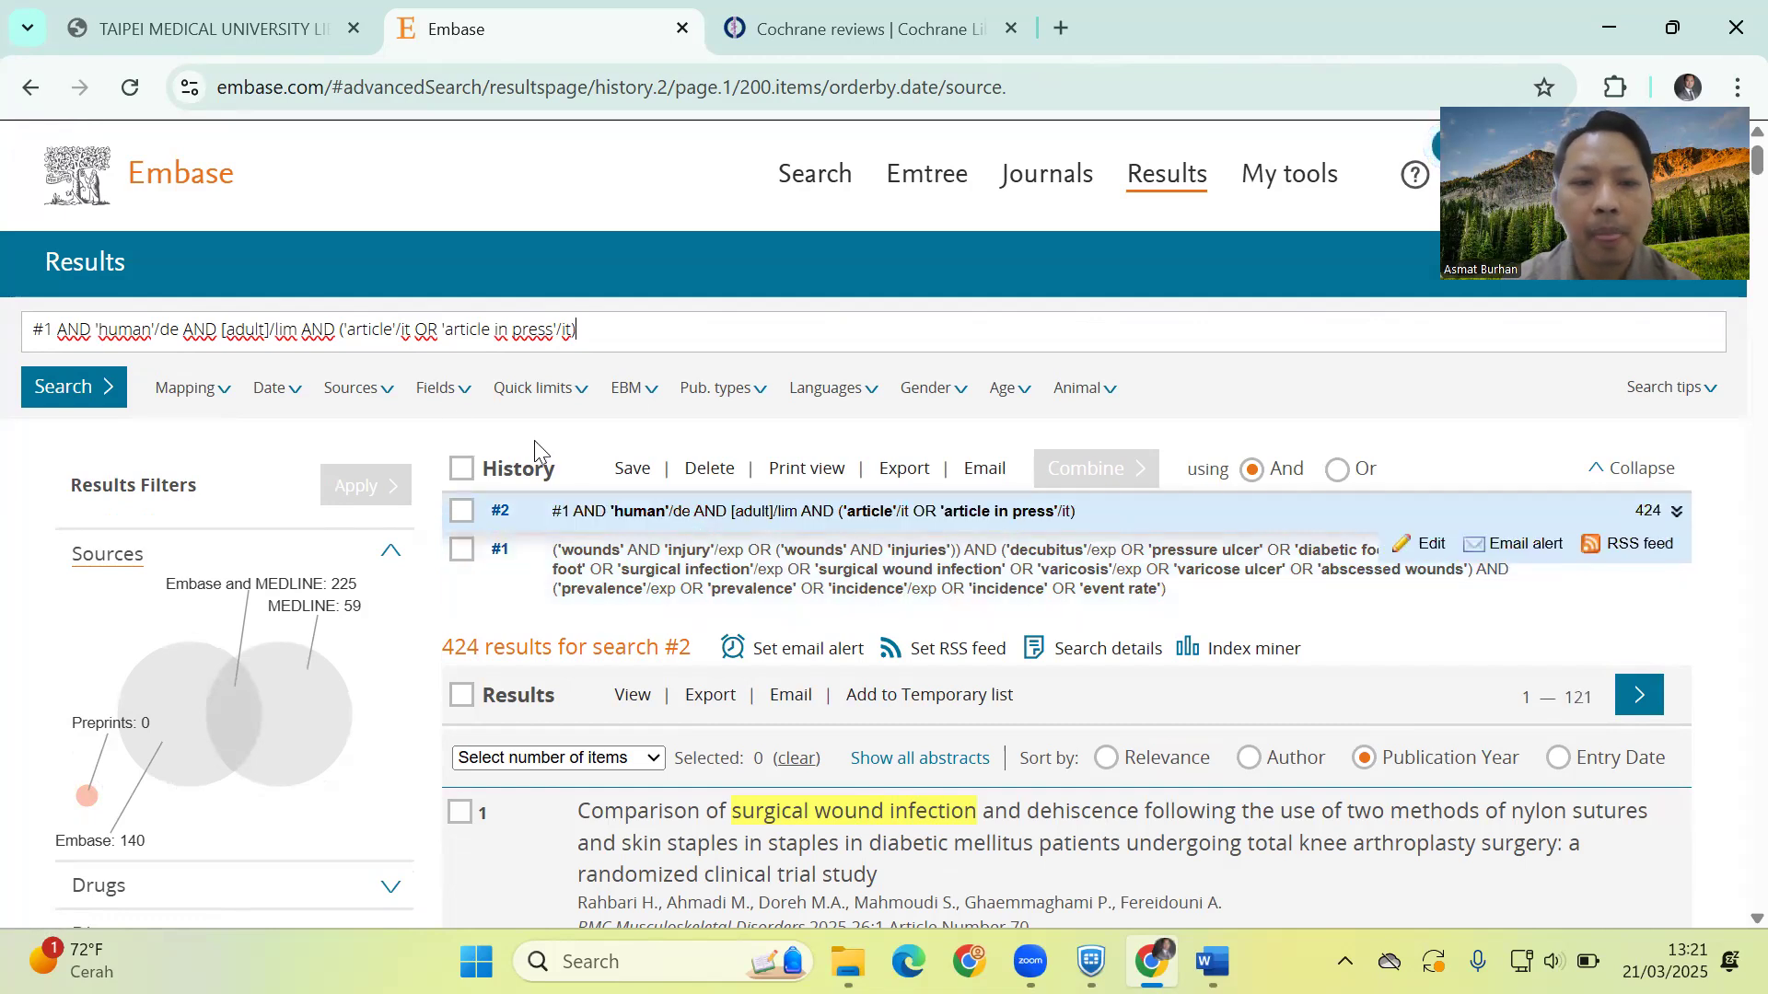
# Open search #1 in the search history for editing and copy its full query string
pyautogui.scroll(-1, 328, 414)
pyautogui.scroll(-1, 328, 414)
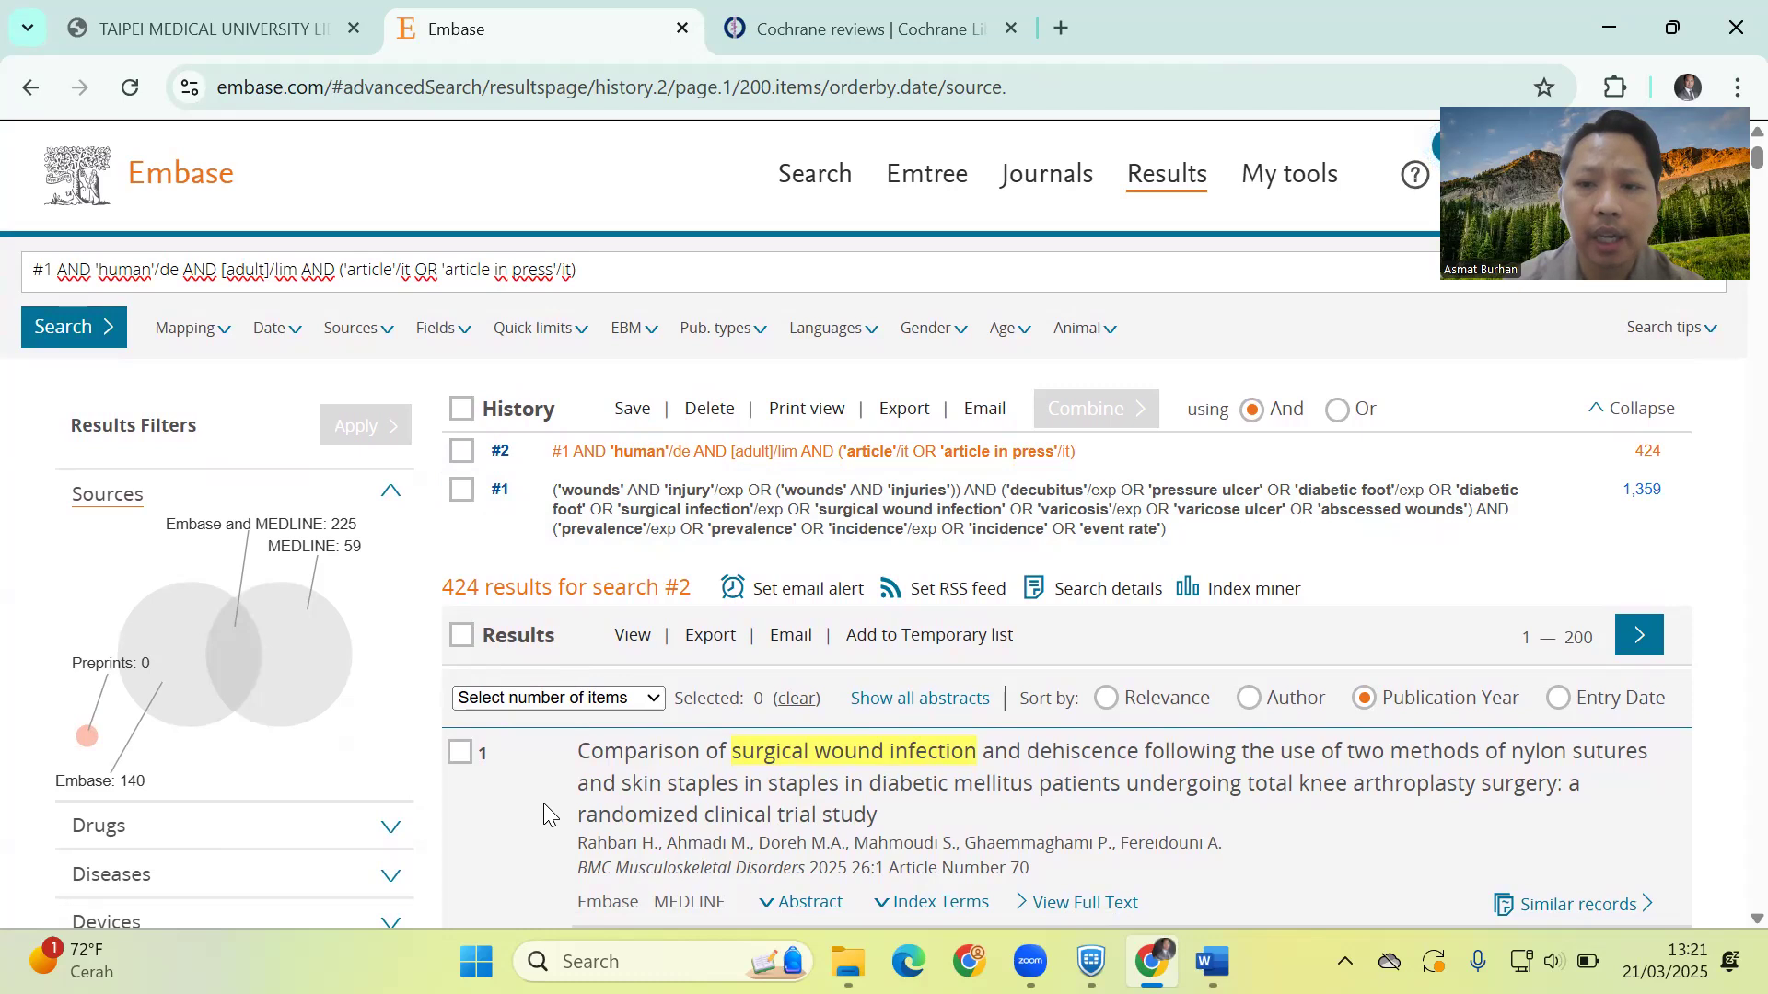
pyautogui.moveTo(1431, 527)
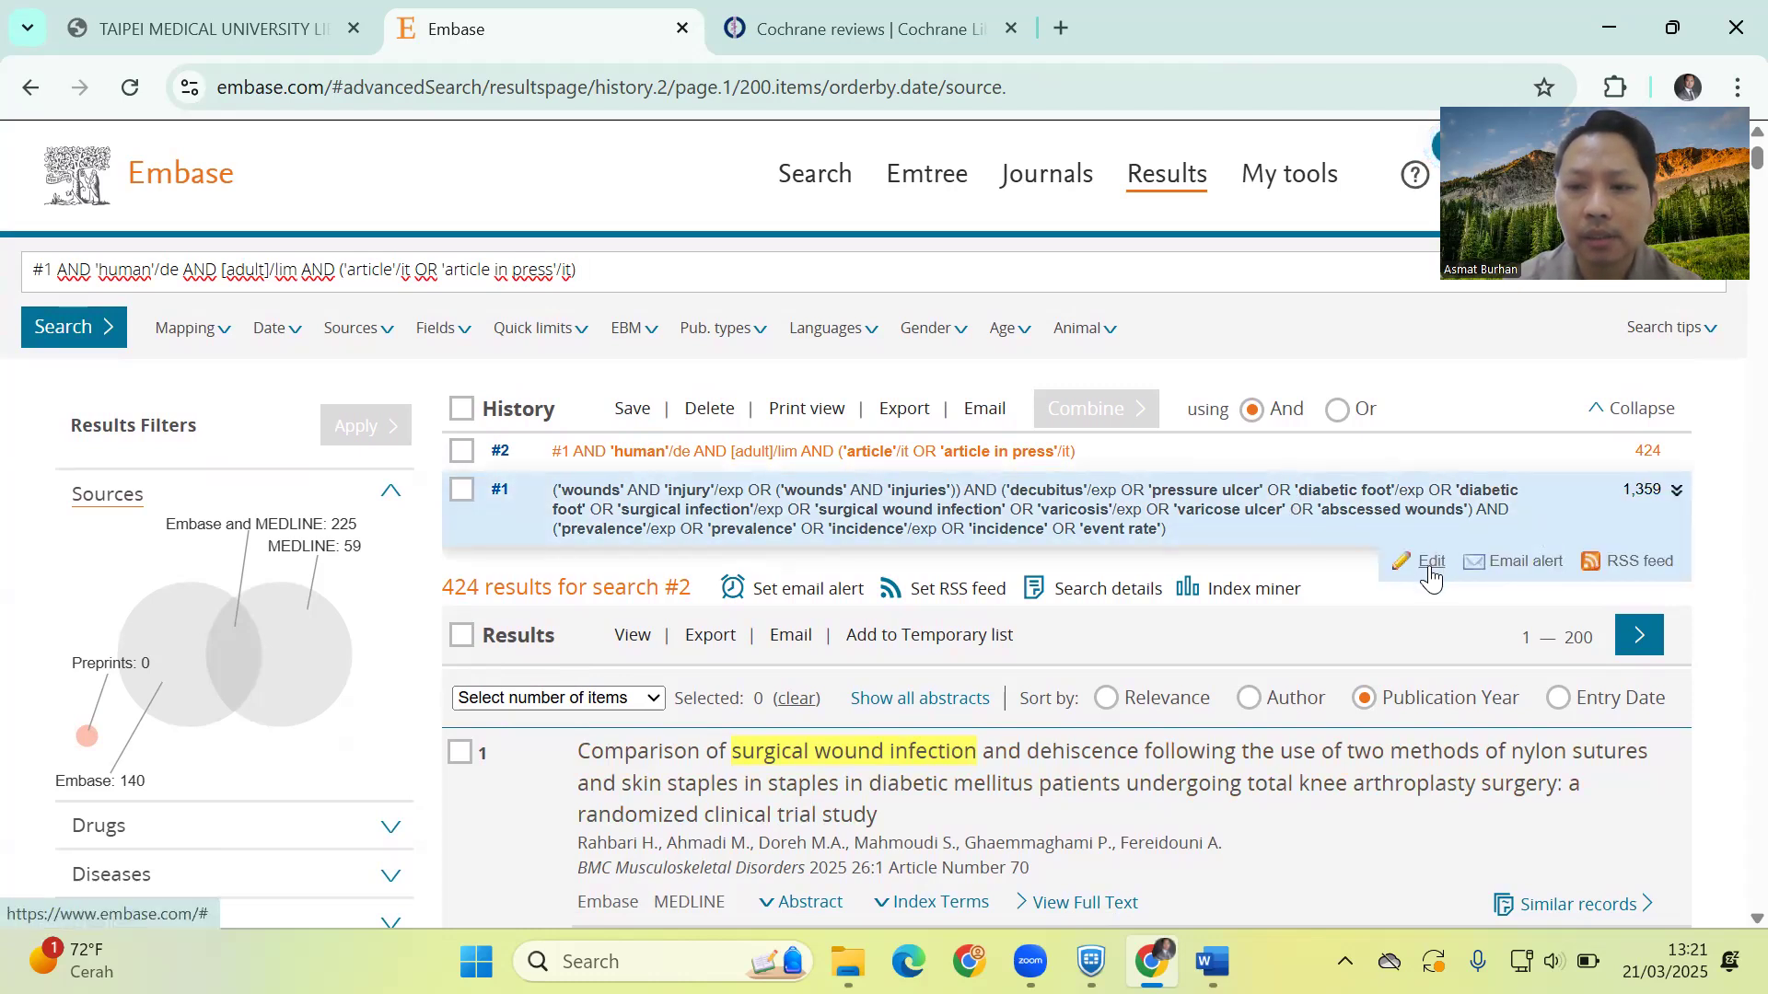
pyautogui.click(1429, 565)
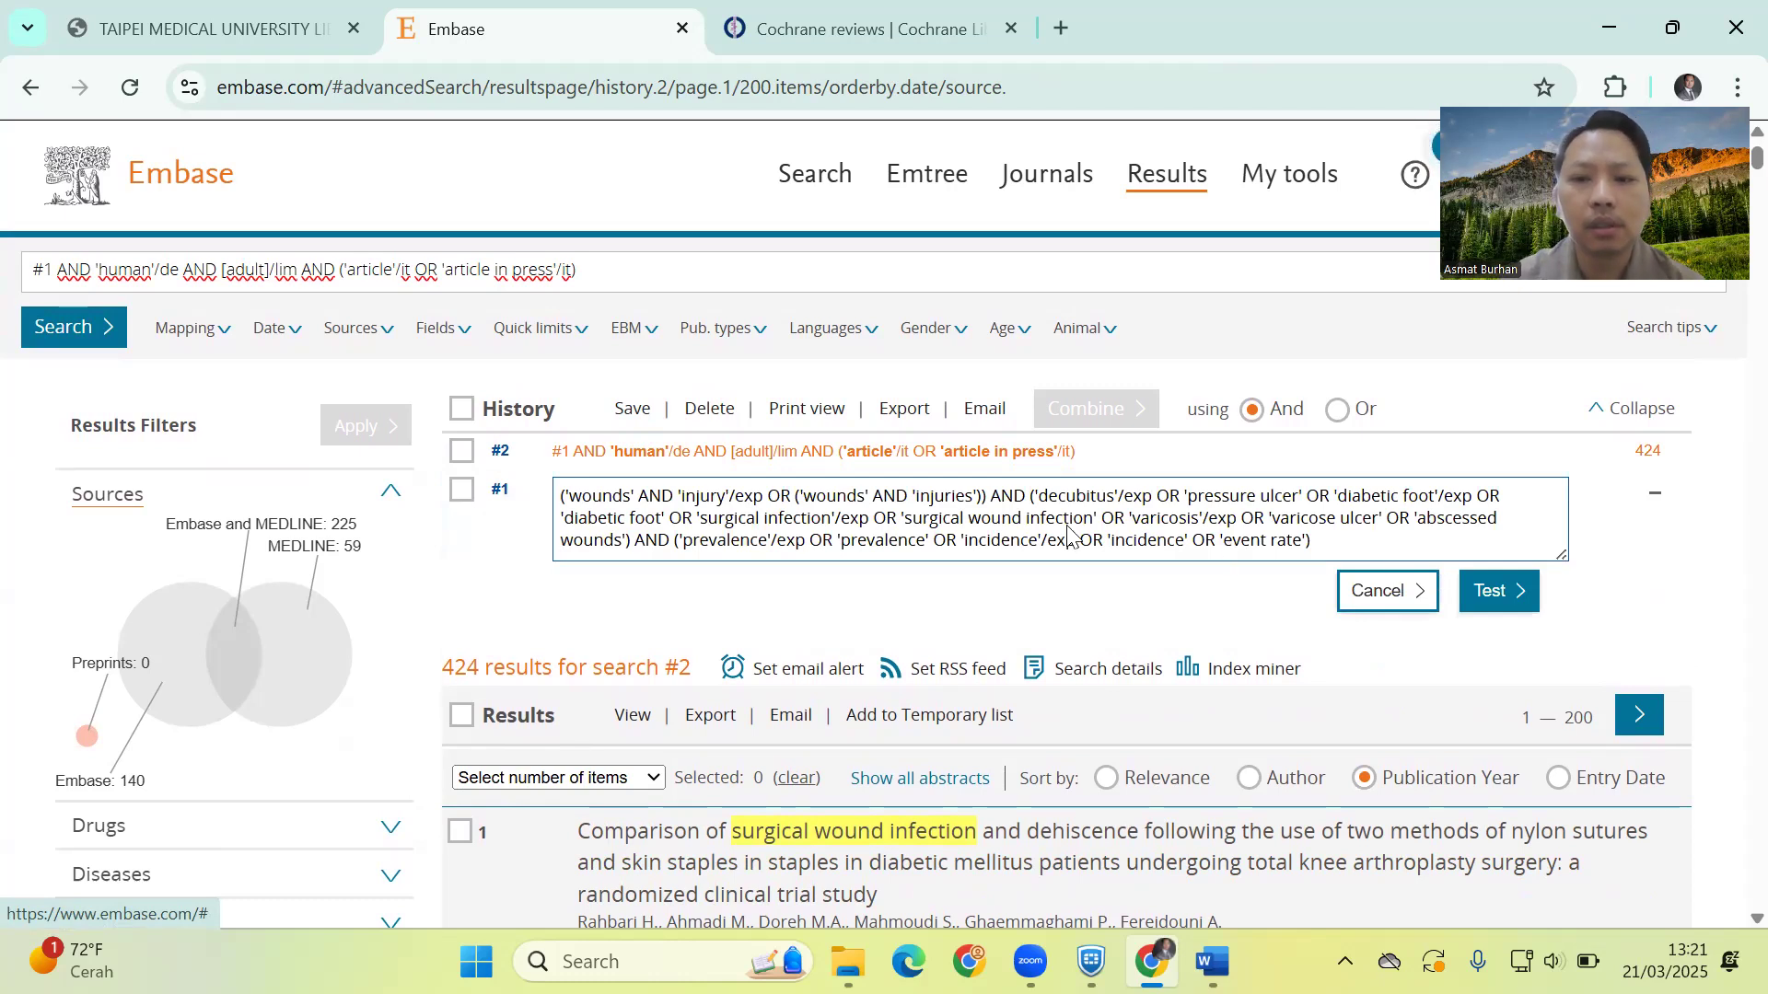
pyautogui.tripleClick(1148, 523)
pyautogui.hotkey('ctrl', 'c')
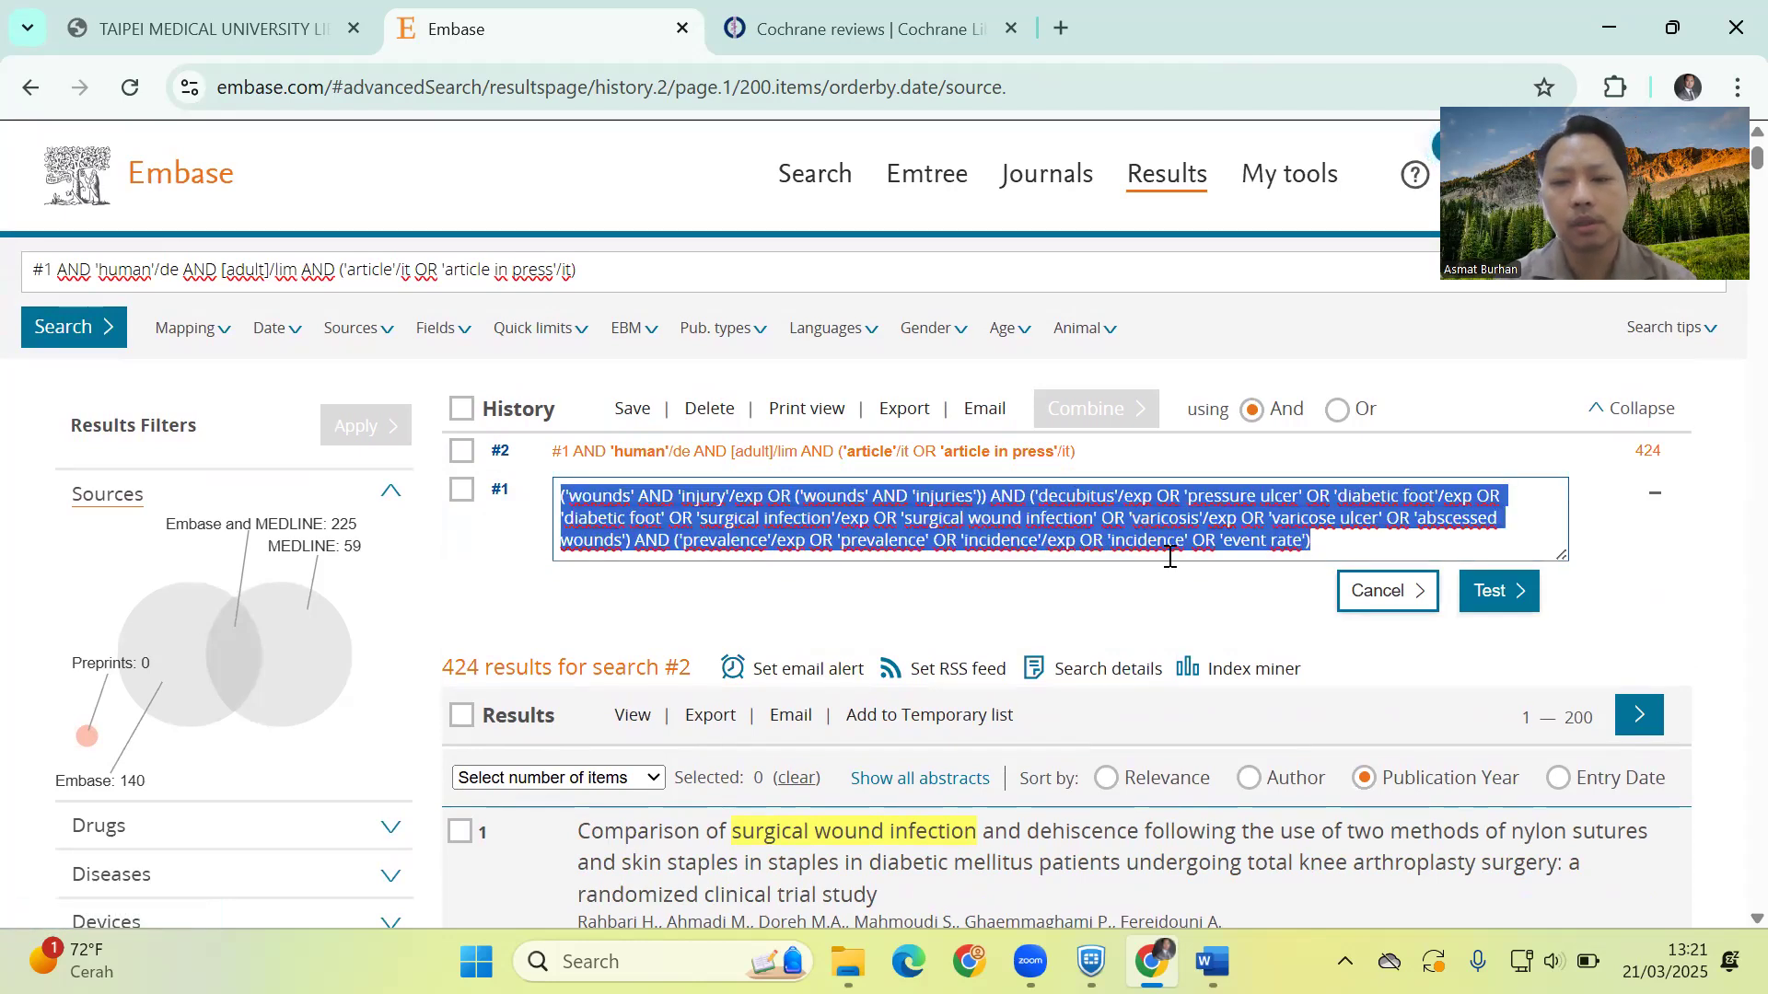
# Switch to Fulldatebase.docx in Word and paste the copied query as text only into row #1 of the Embase section
pyautogui.click(1213, 961)
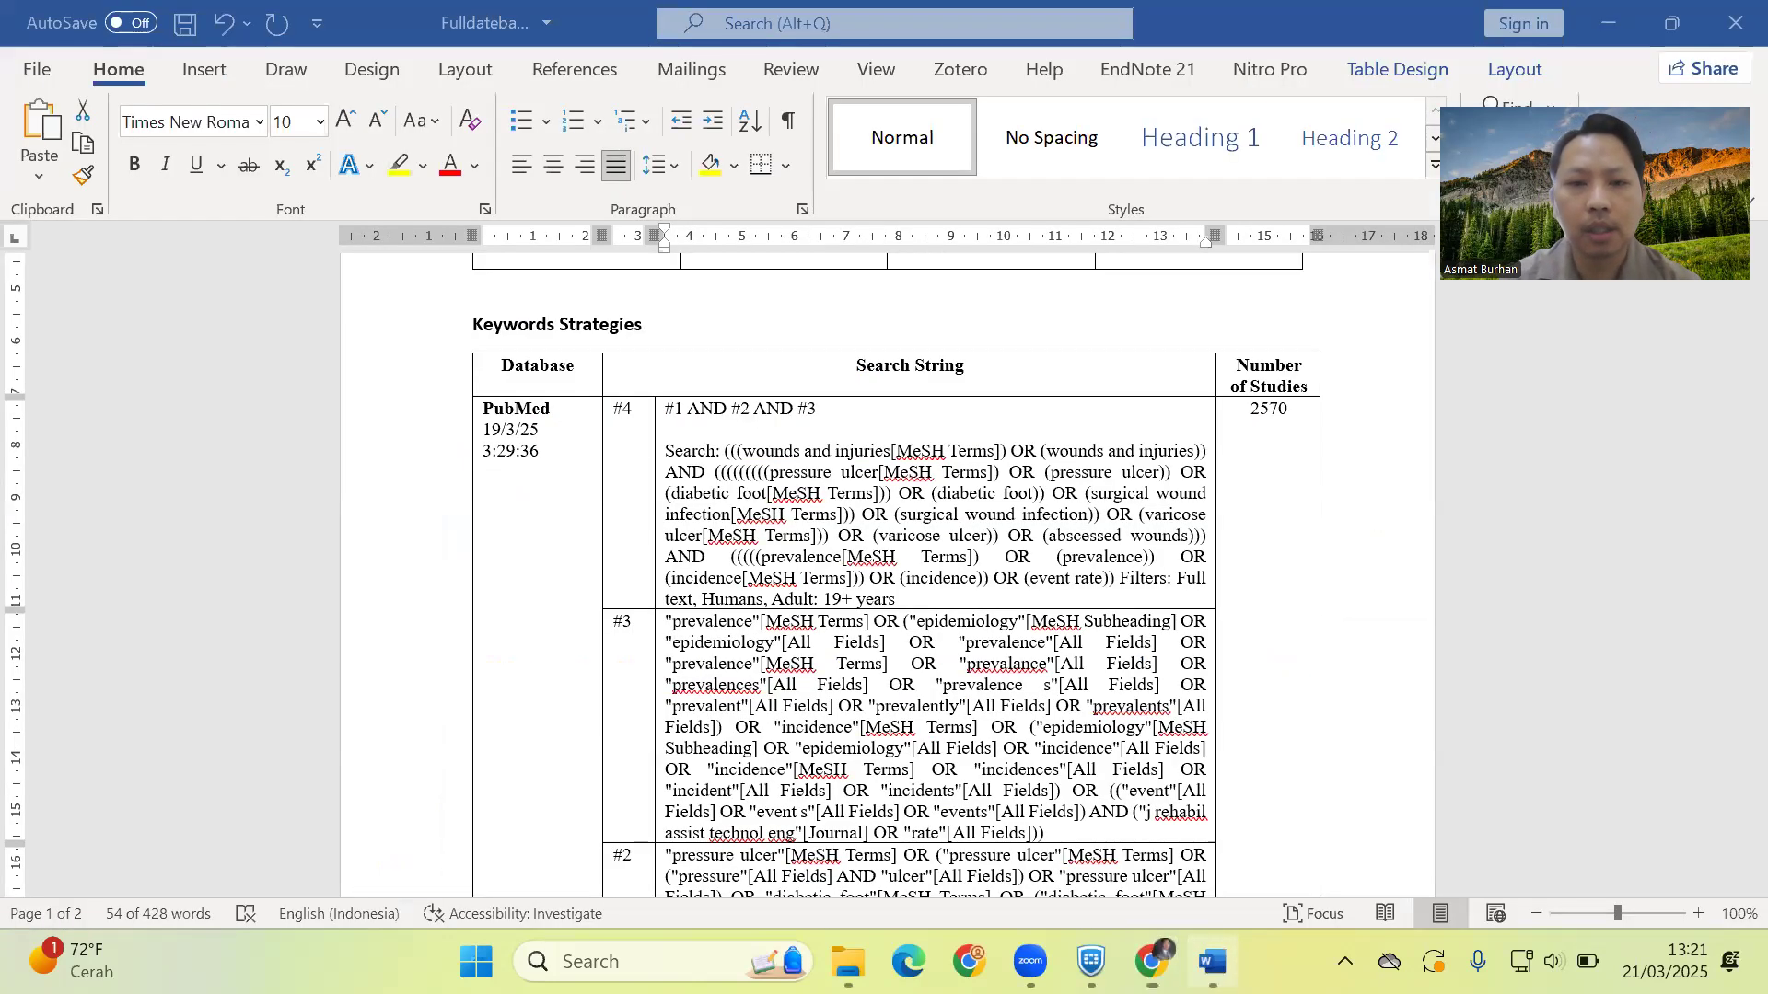
pyautogui.tripleClick(1074, 494)
pyautogui.scroll(-15, 903, 667)
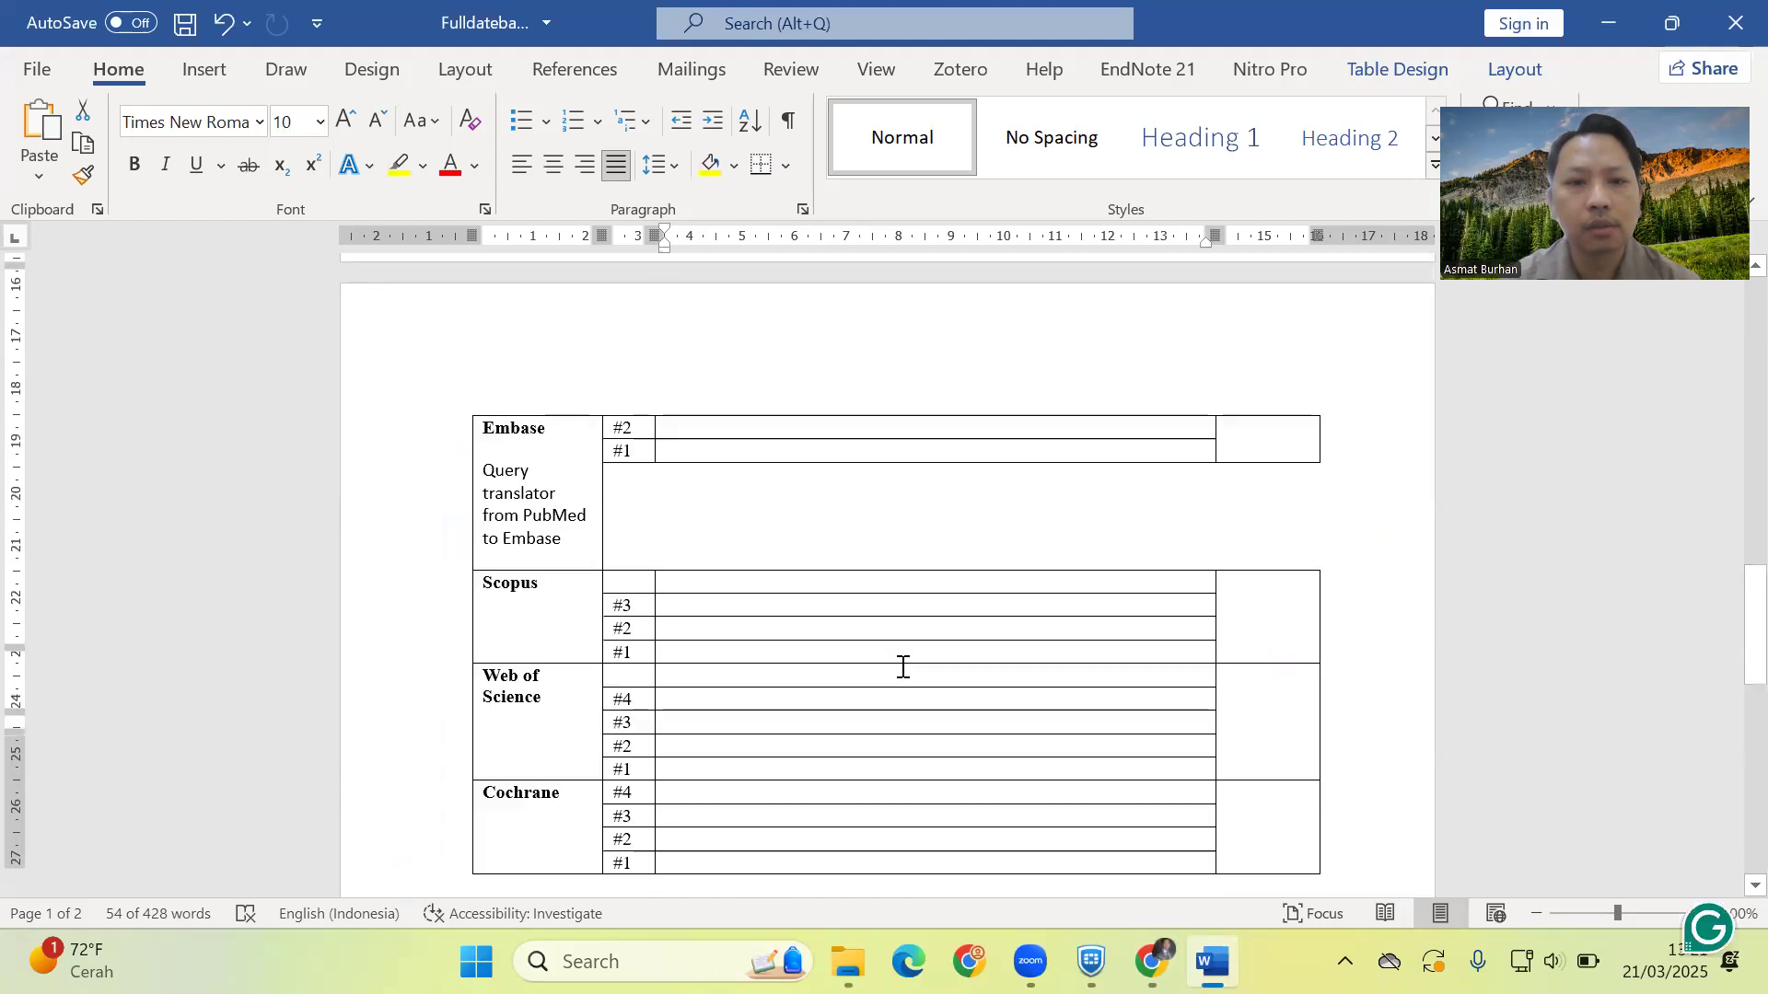
pyautogui.scroll(-2, 903, 667)
pyautogui.click(800, 366)
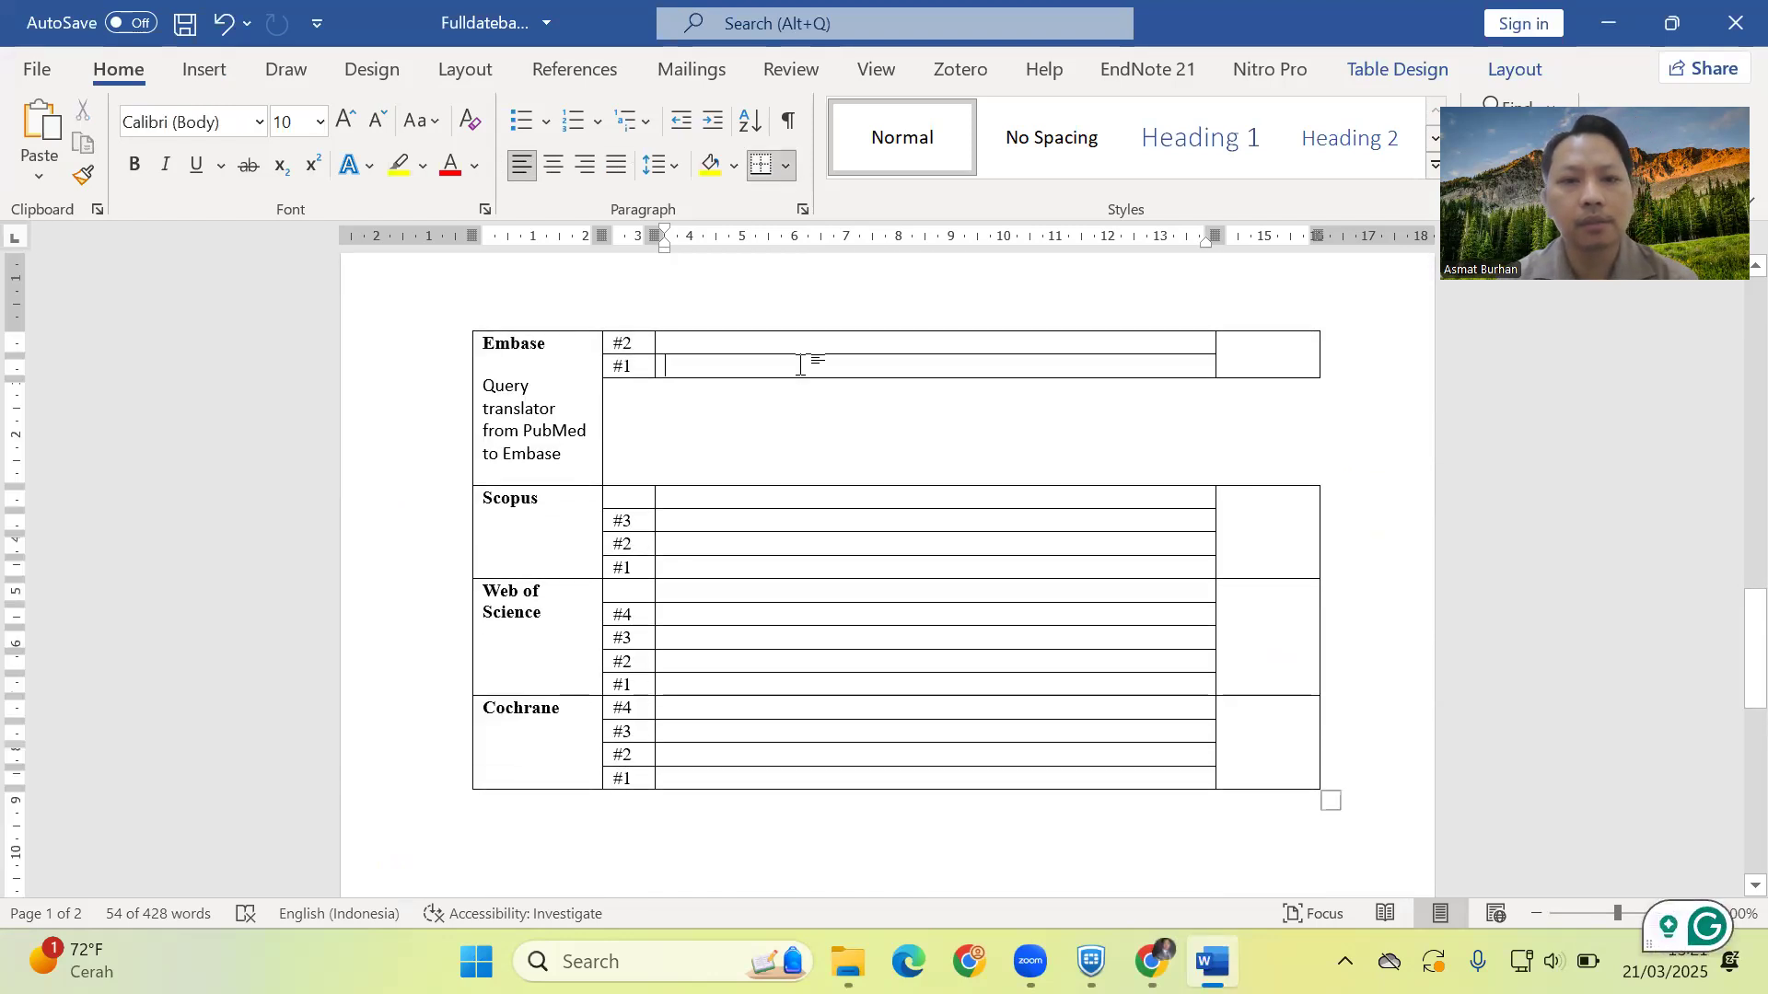
pyautogui.rightClick(802, 367)
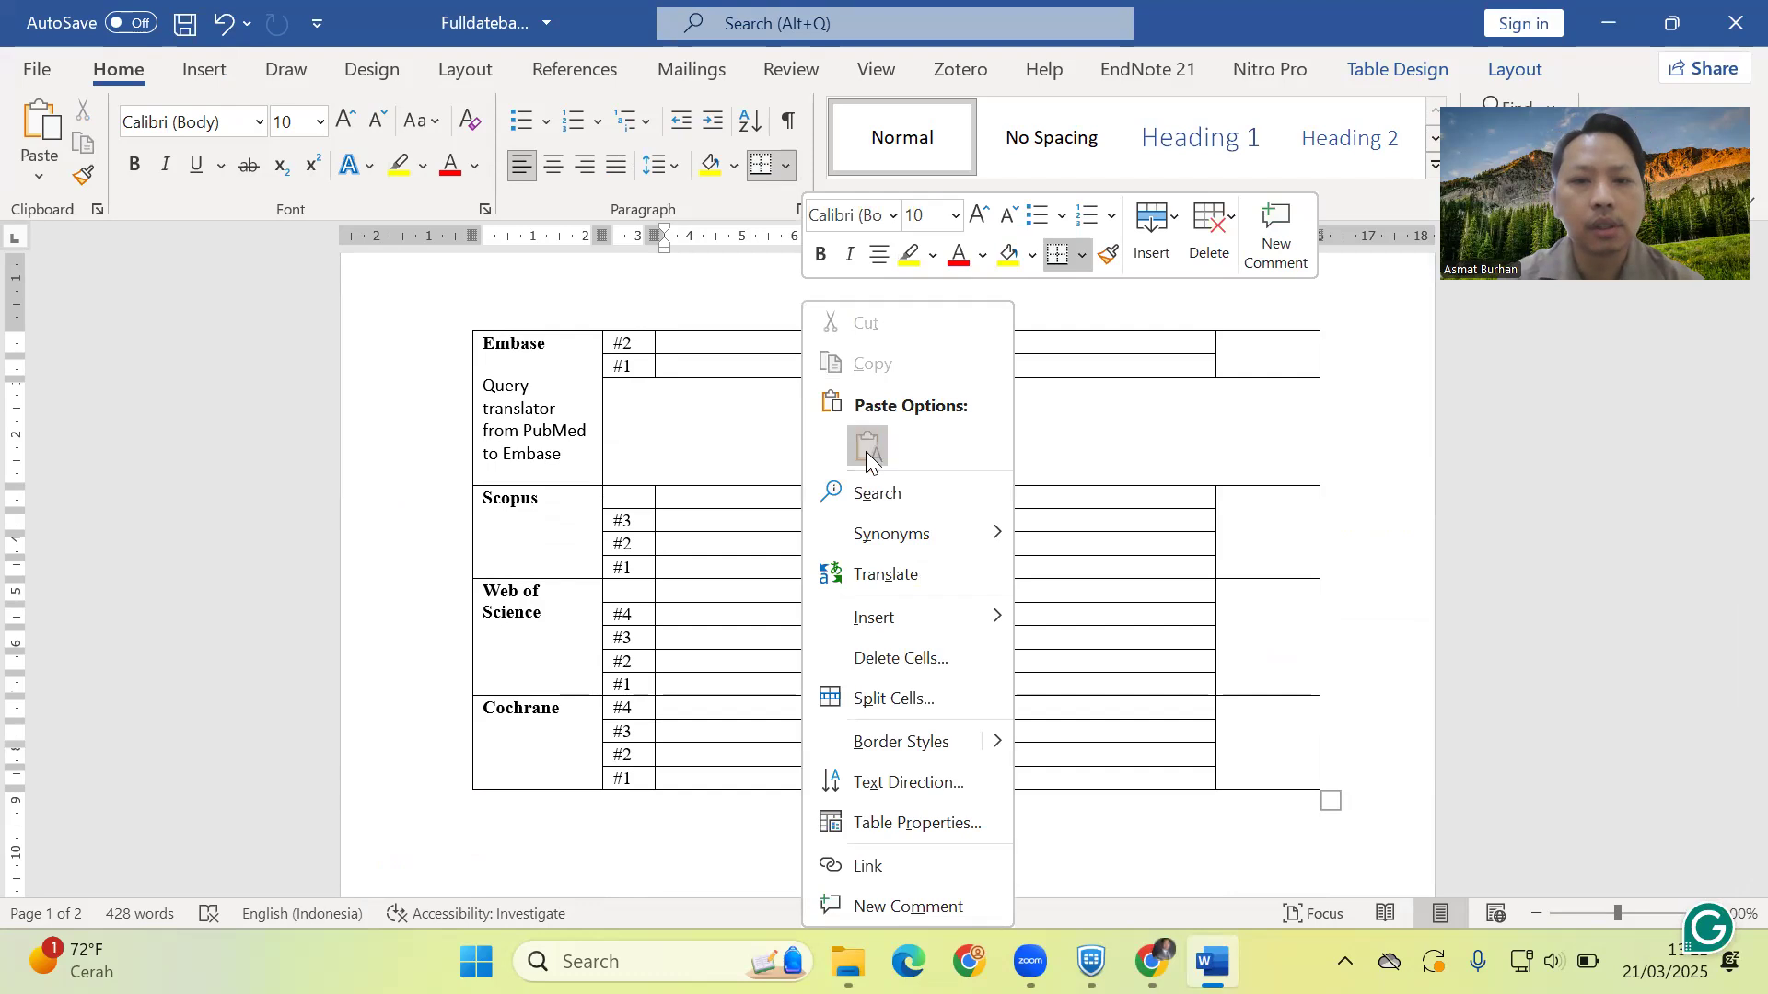
pyautogui.click(866, 447)
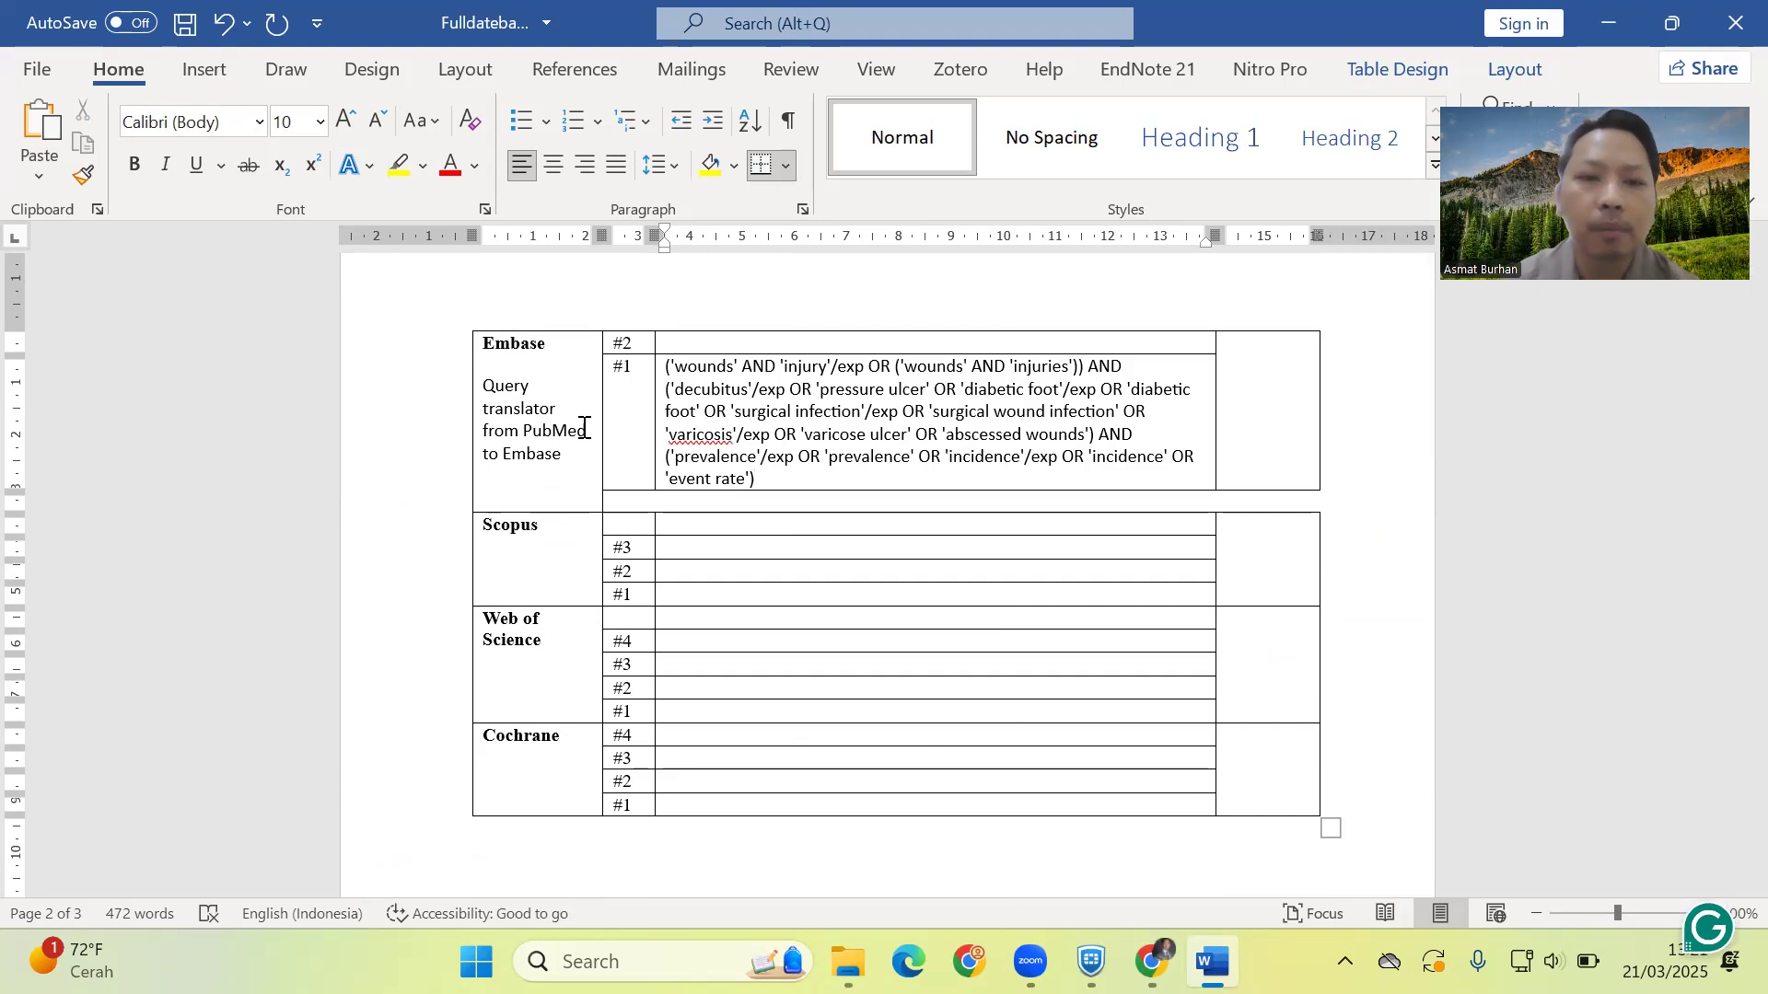
# Justify the pasted query text in row #1 of the Embase section
pyautogui.moveTo(777, 475); pyautogui.dragTo(700, 386)
pyautogui.click(700, 387)
pyautogui.moveTo(759, 479); pyautogui.dragTo(665, 366)
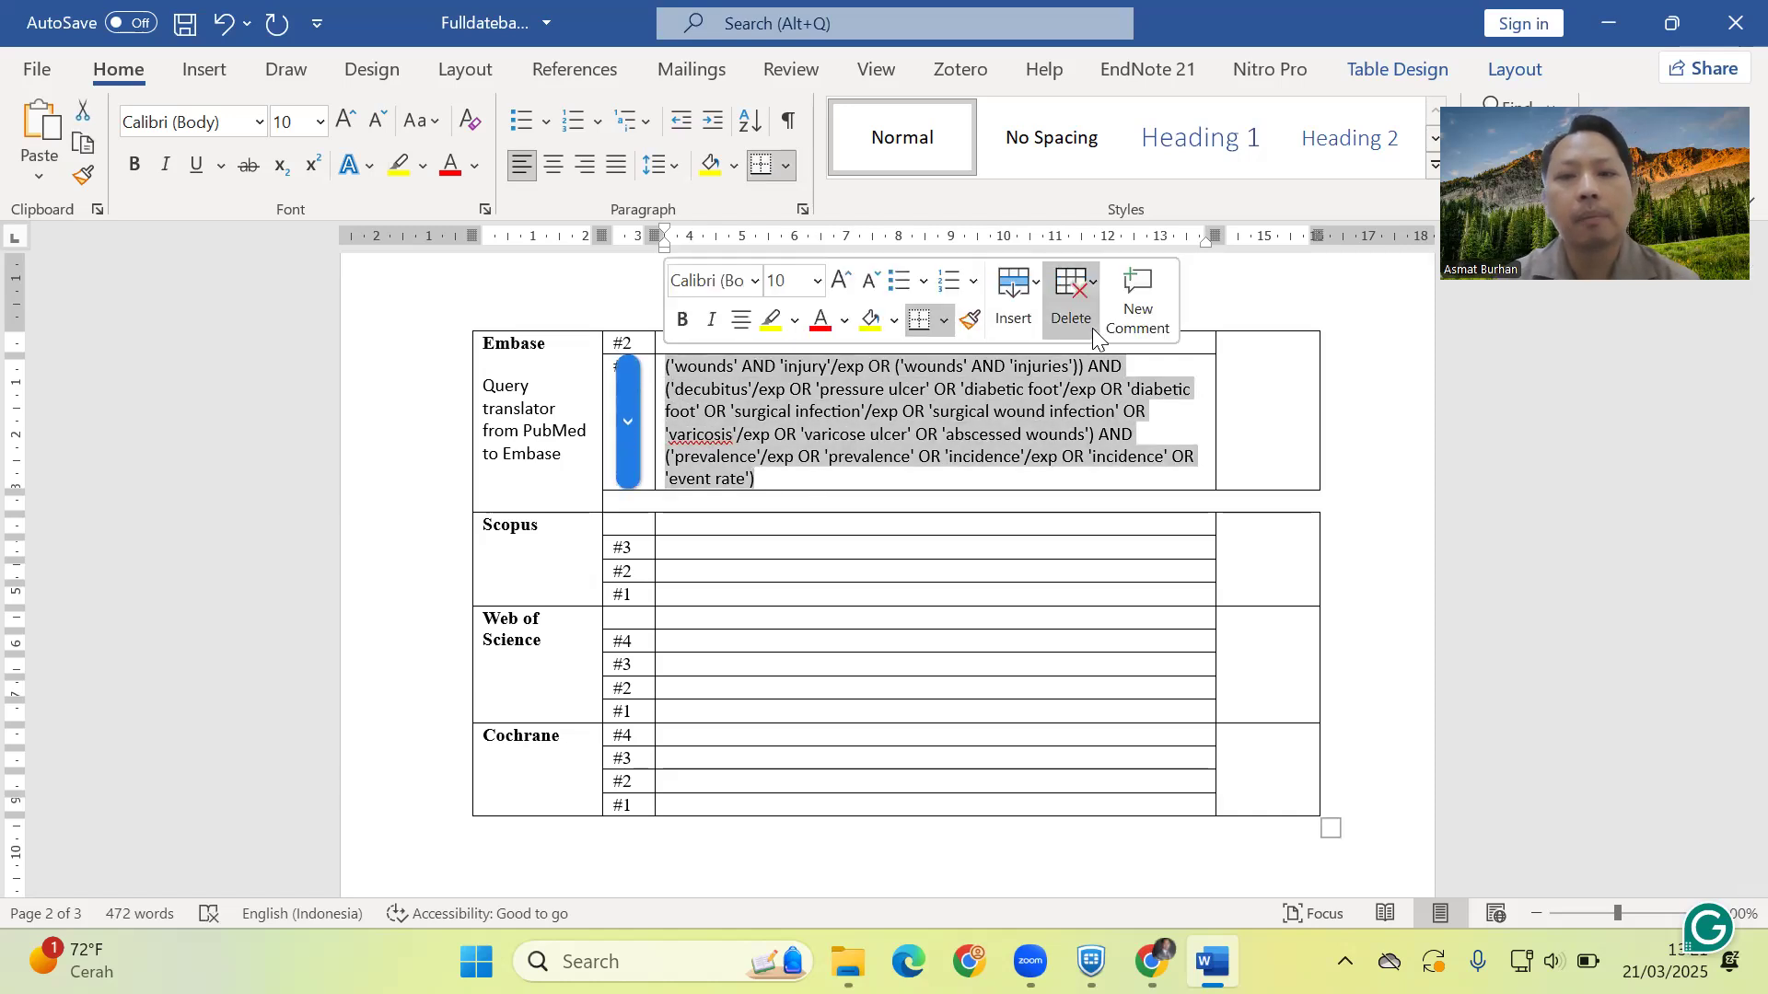
pyautogui.click(616, 165)
pyautogui.click(941, 589)
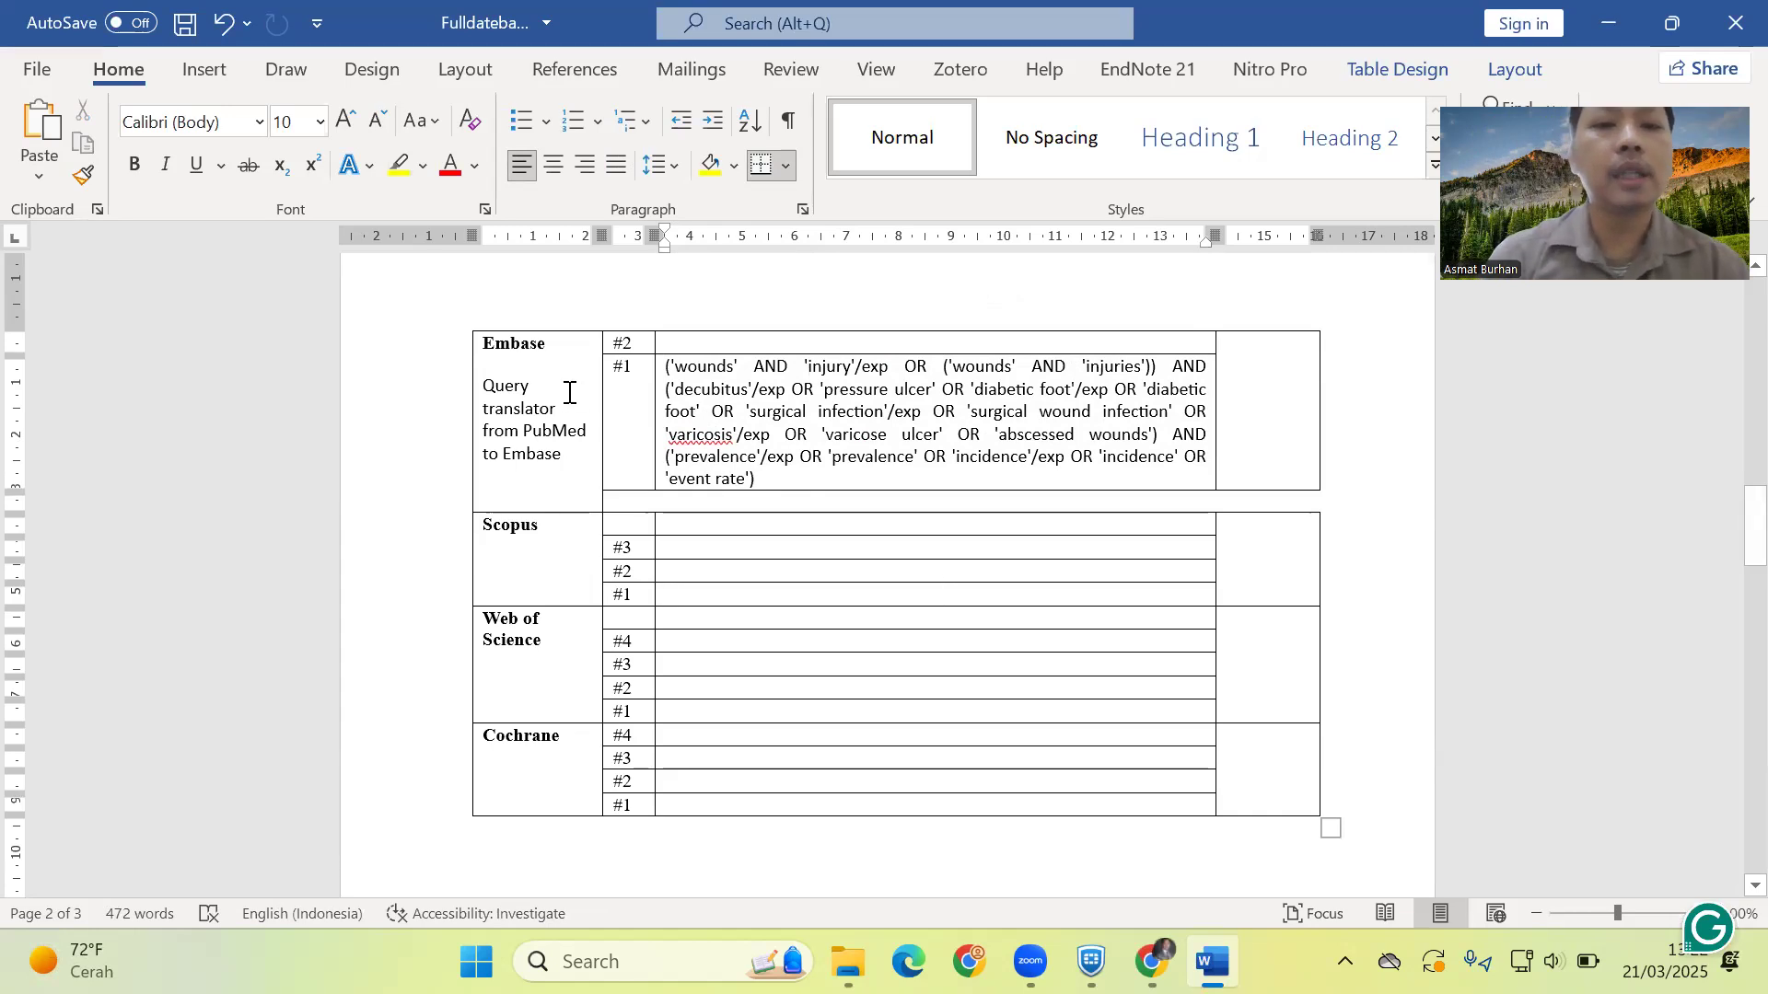
# Add the search date 21-3-2025 and time 13.25 below the Embase heading, followed by a blank line
pyautogui.click(524, 357)
pyautogui.write('21-3')
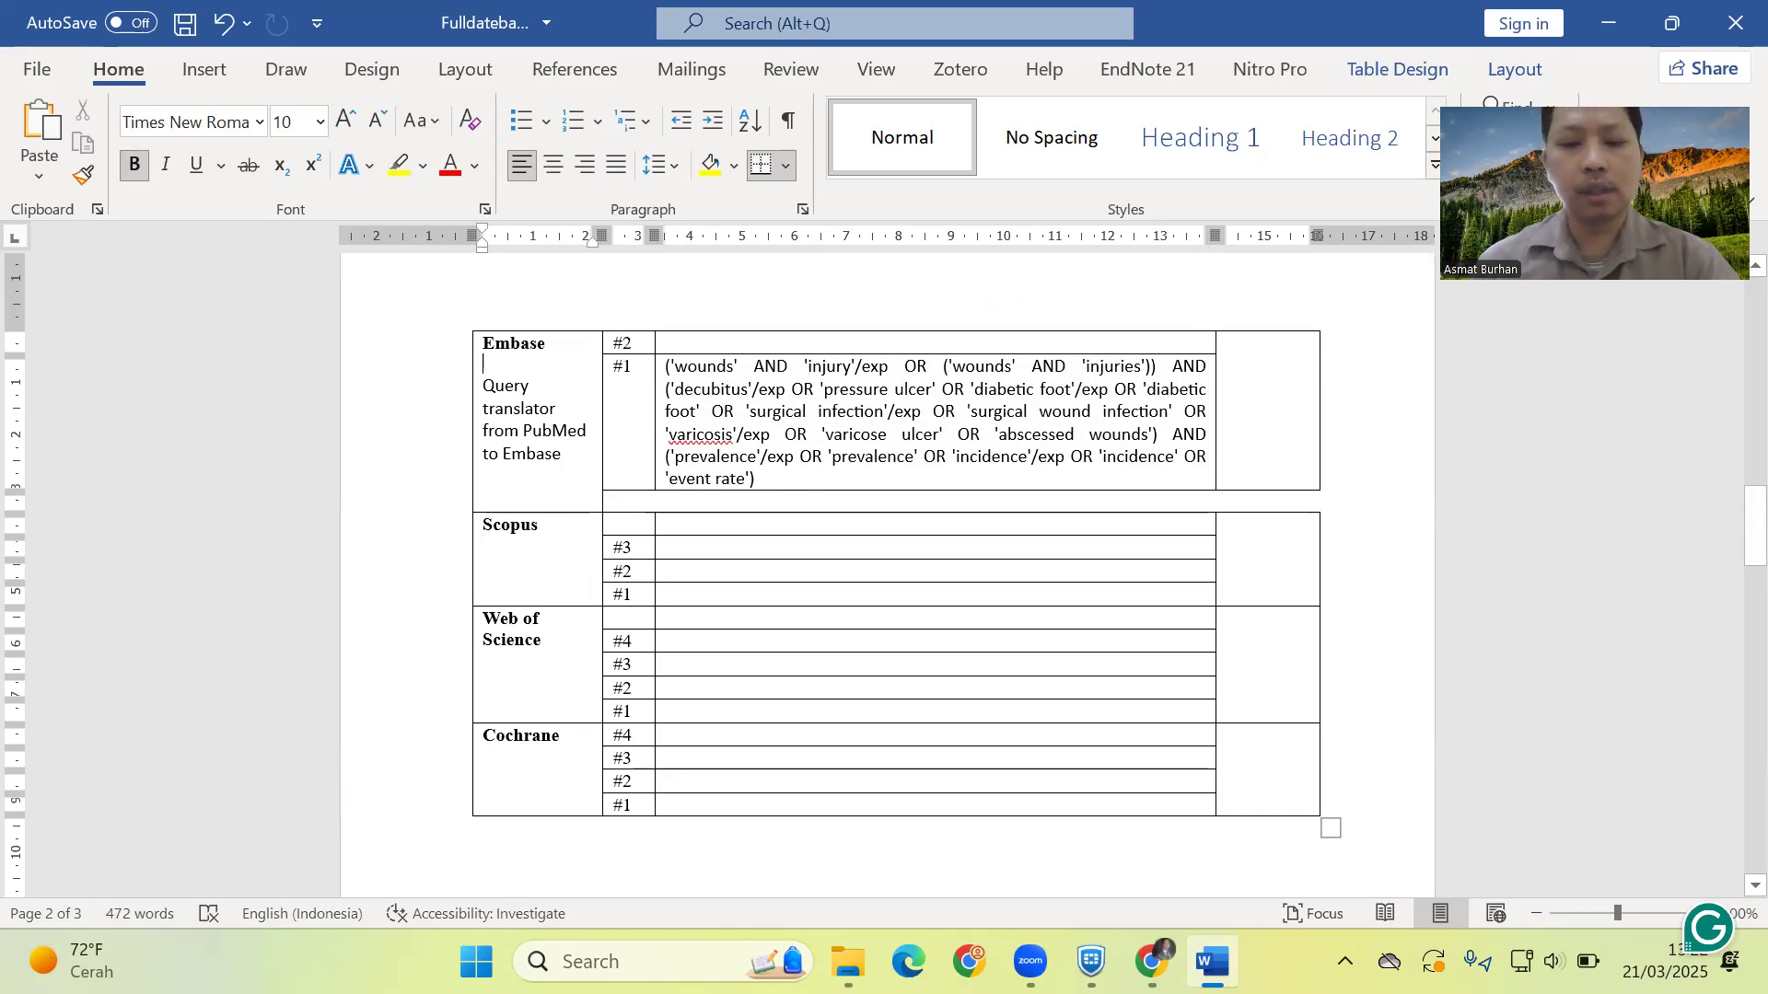
pyautogui.write('-2025')
pyautogui.press('Return')
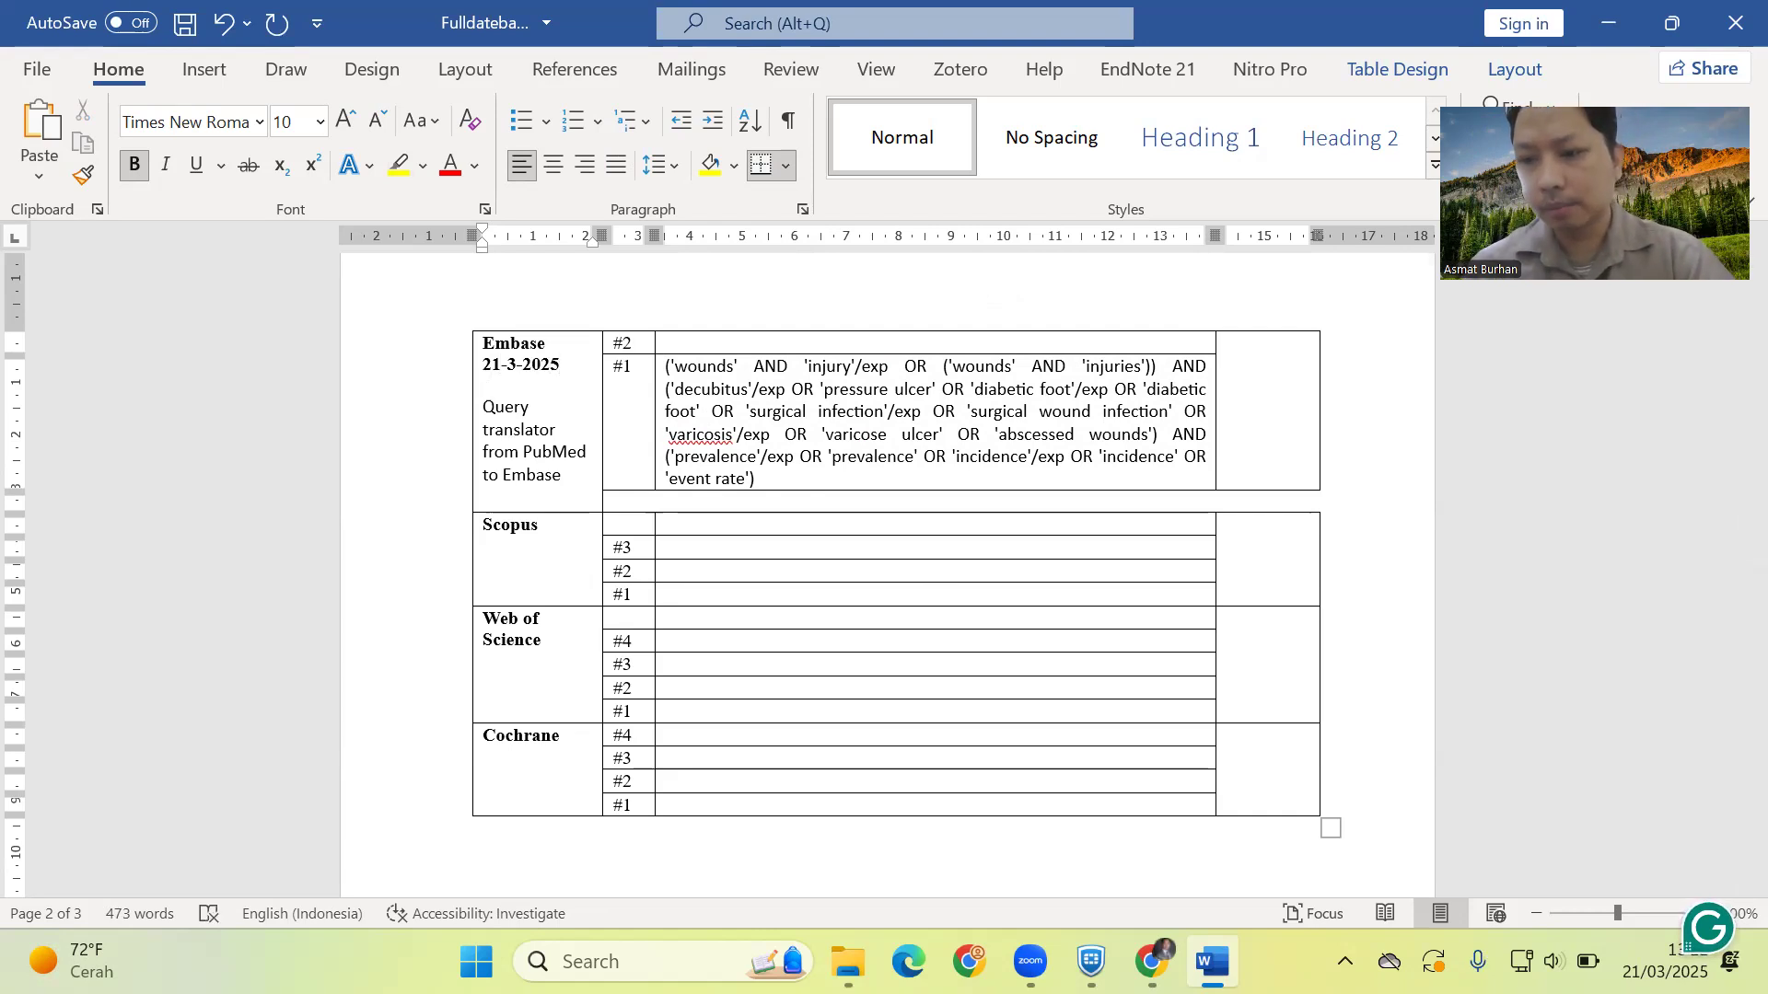
pyautogui.write('13.25')
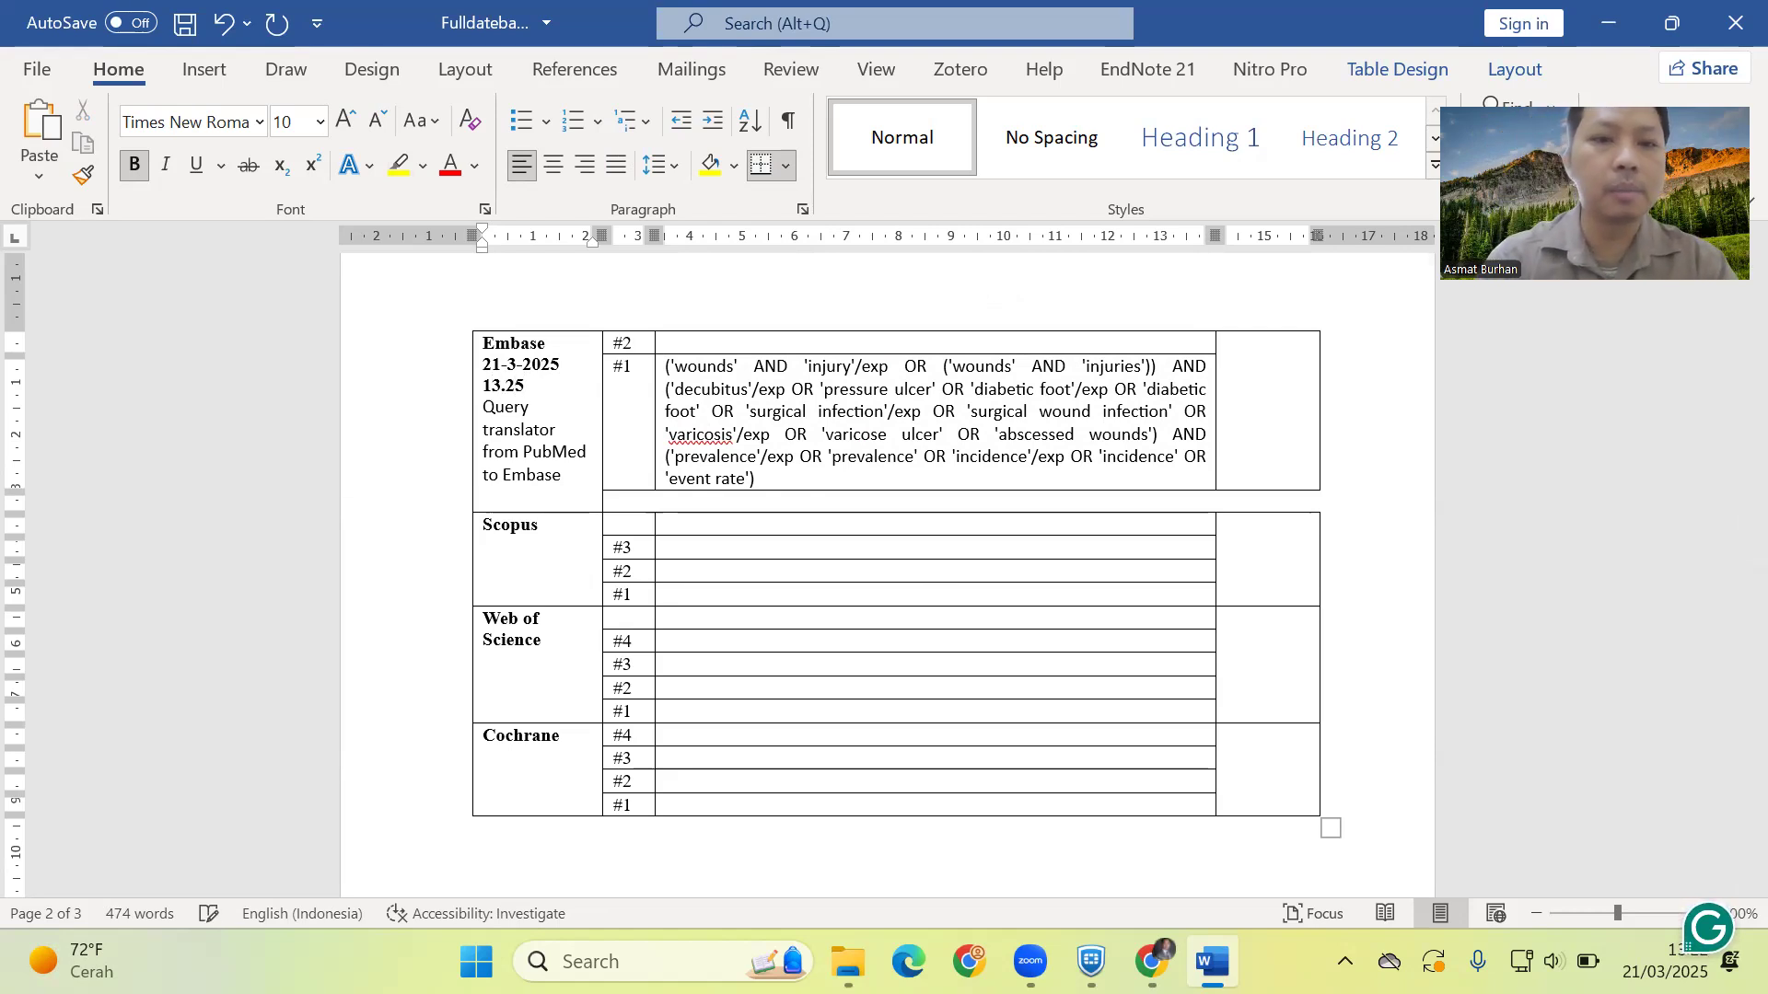
pyautogui.press('Return')
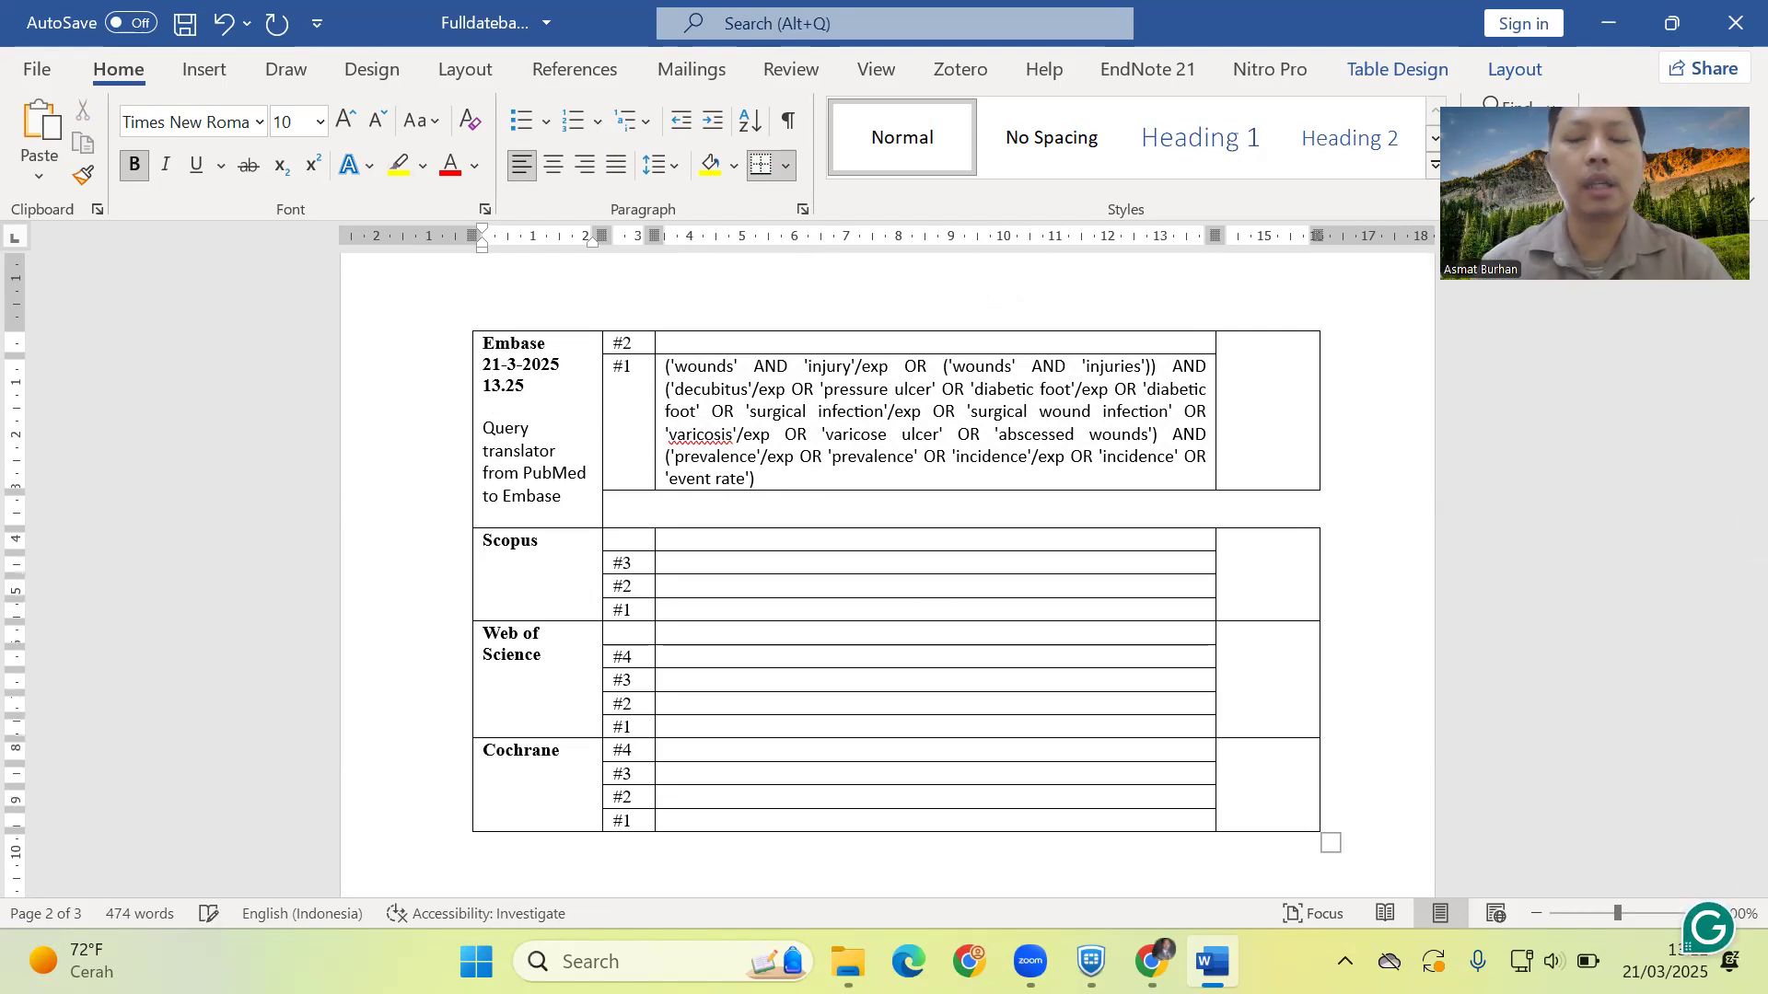
pyautogui.scroll(3, 747, 465)
pyautogui.scroll(-3, 746, 465)
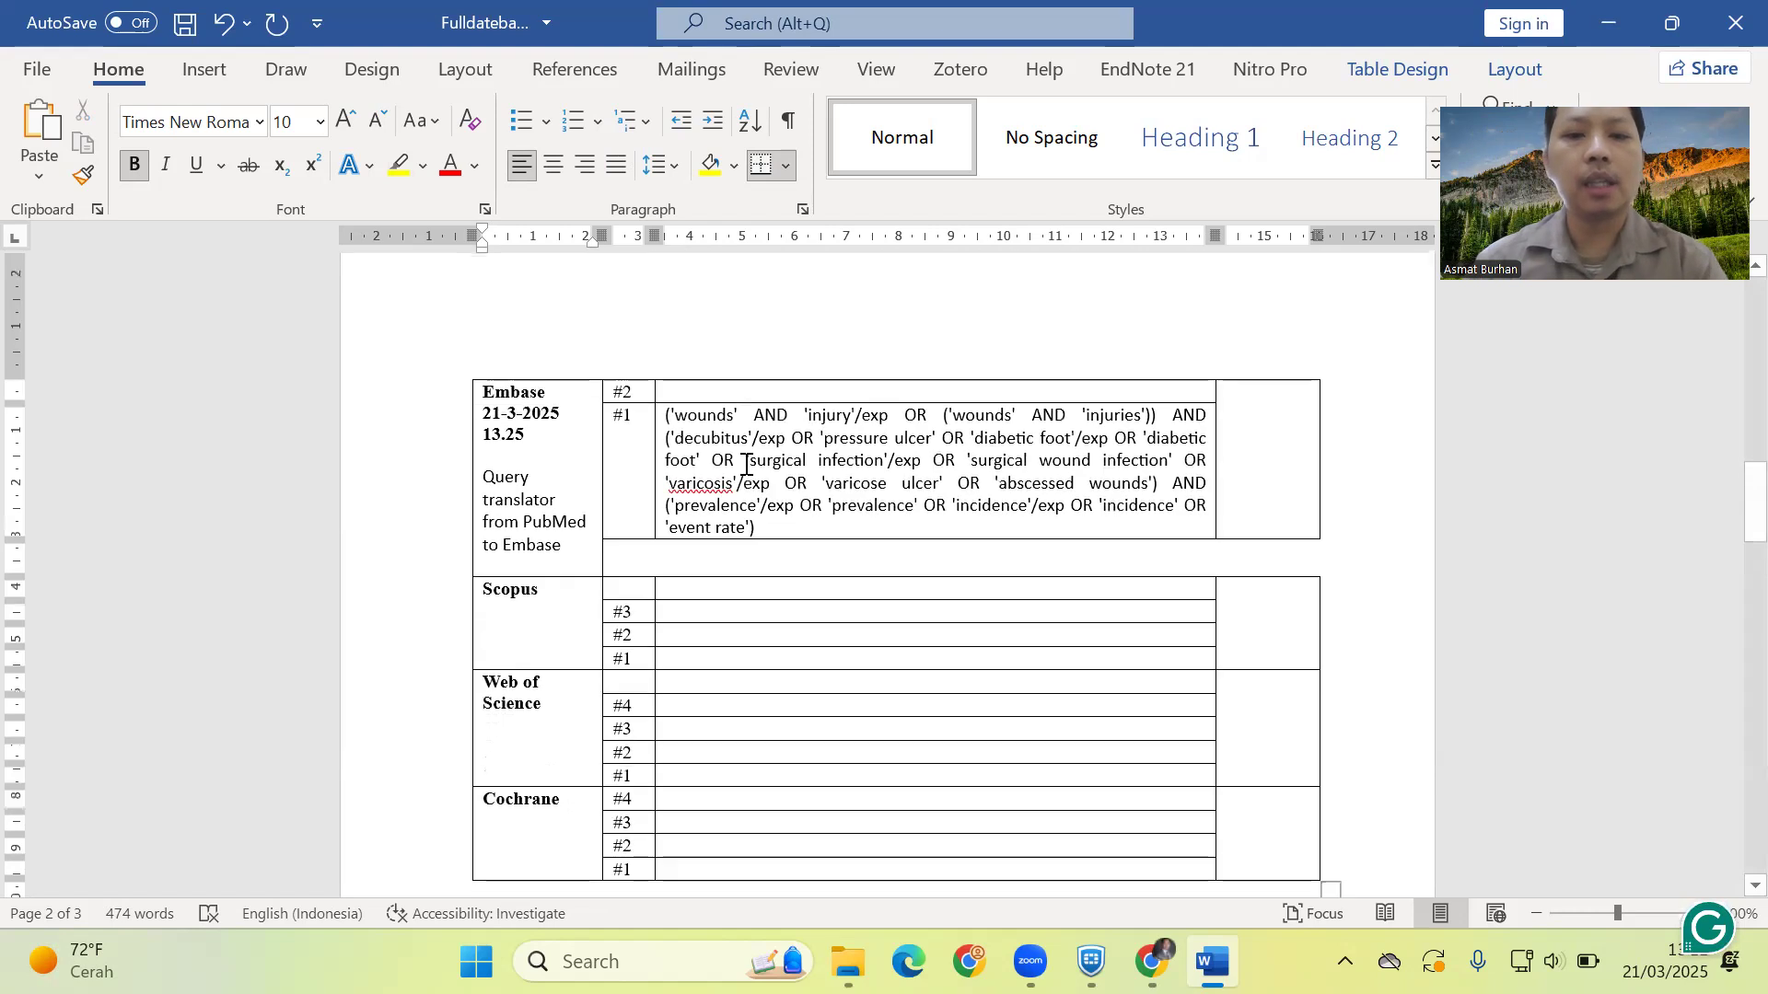
# Switch to Embase, cancel editing search #1, then open search #2 for editing and copy its full query string
pyautogui.hotkey('alt', 'Tab')
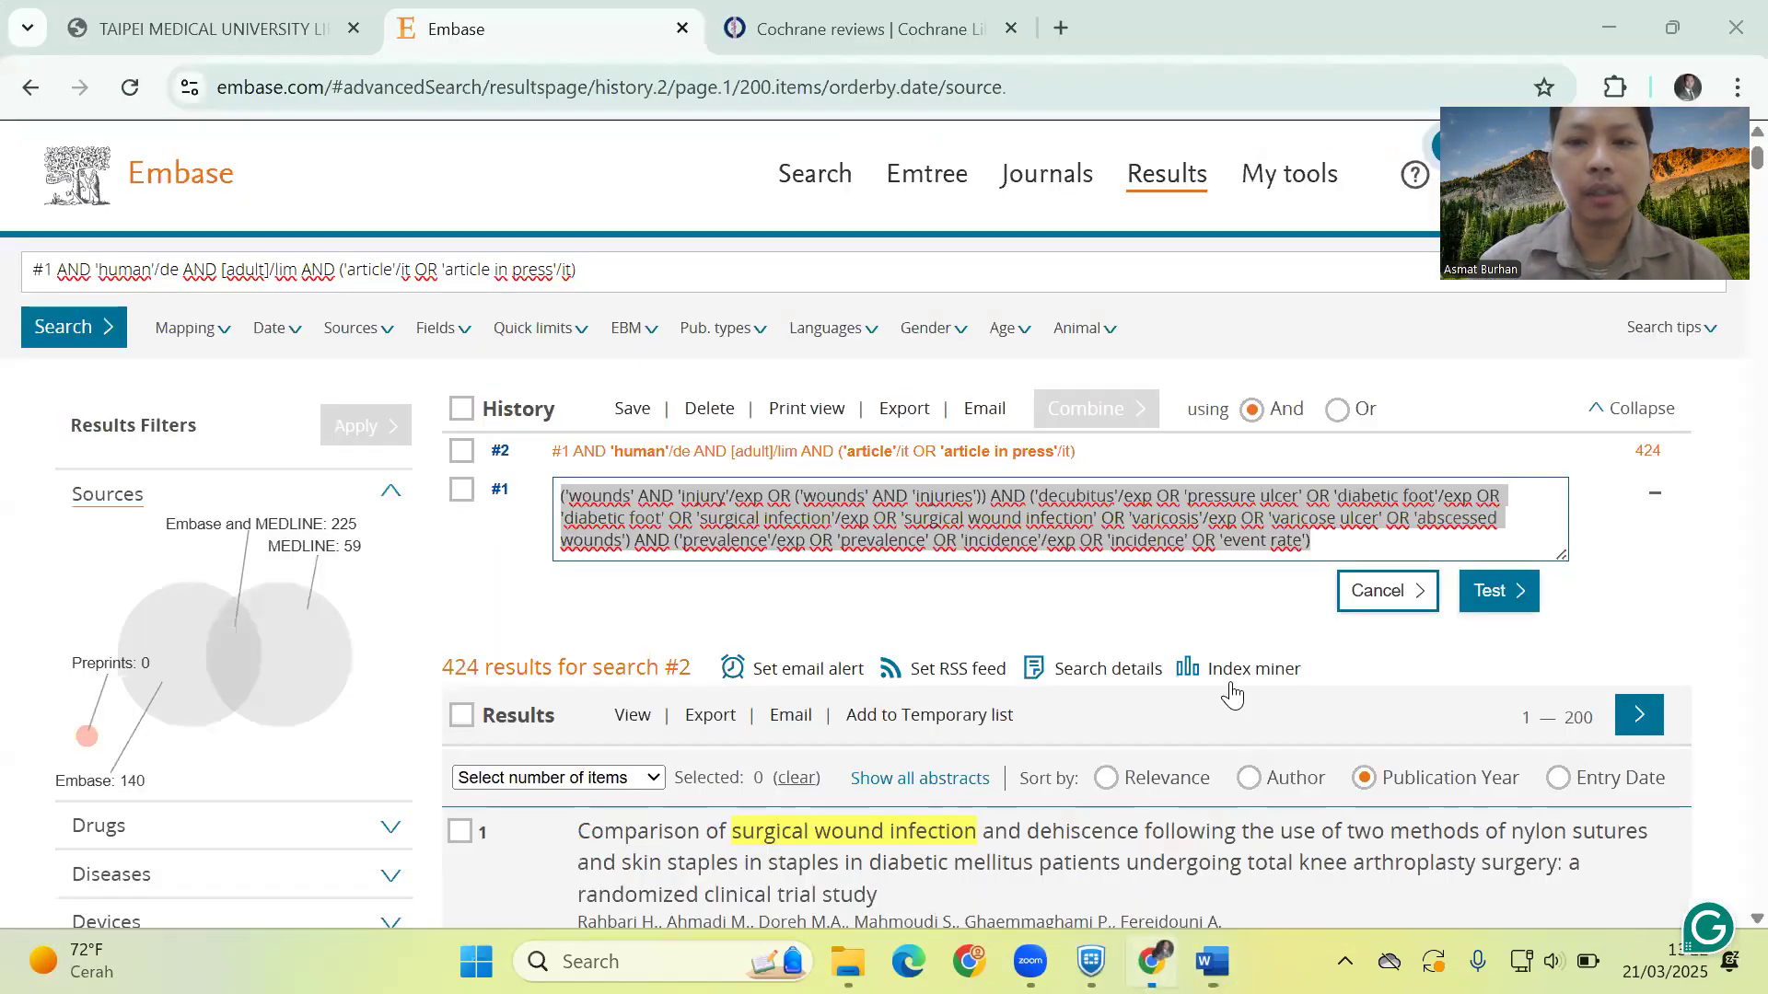
pyautogui.hotkey('ctrl', 'a')
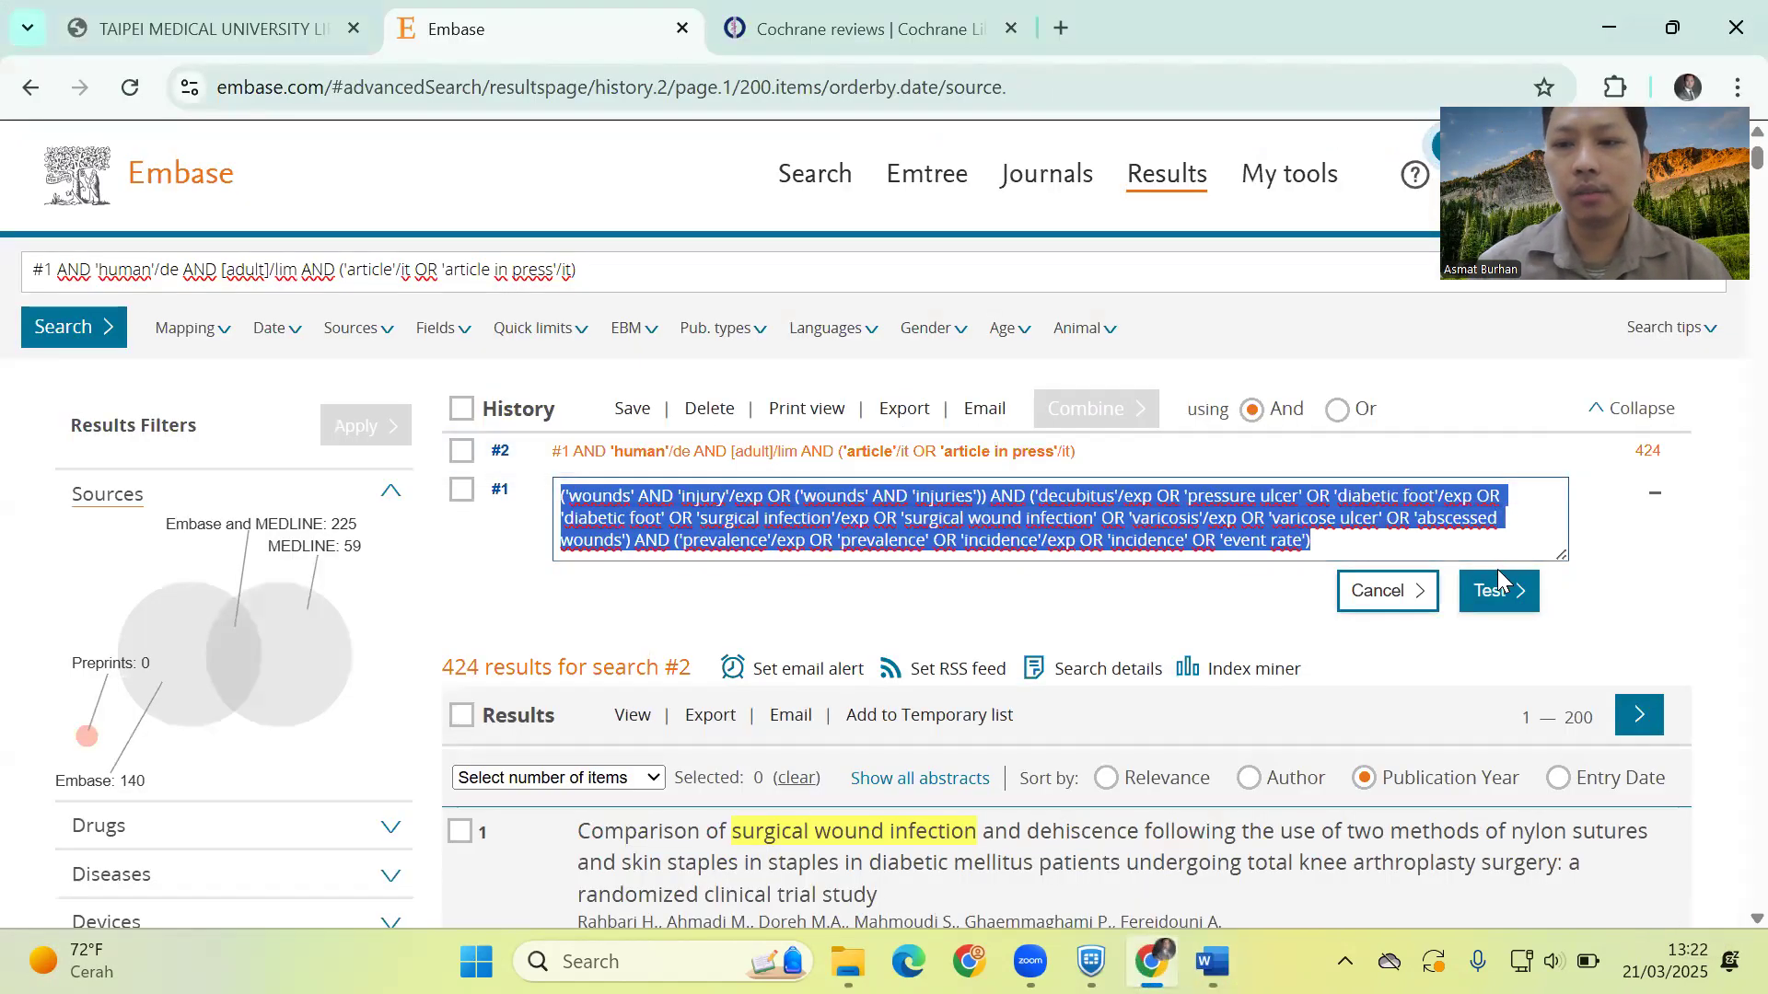
pyautogui.click(1709, 572)
pyautogui.click(1387, 593)
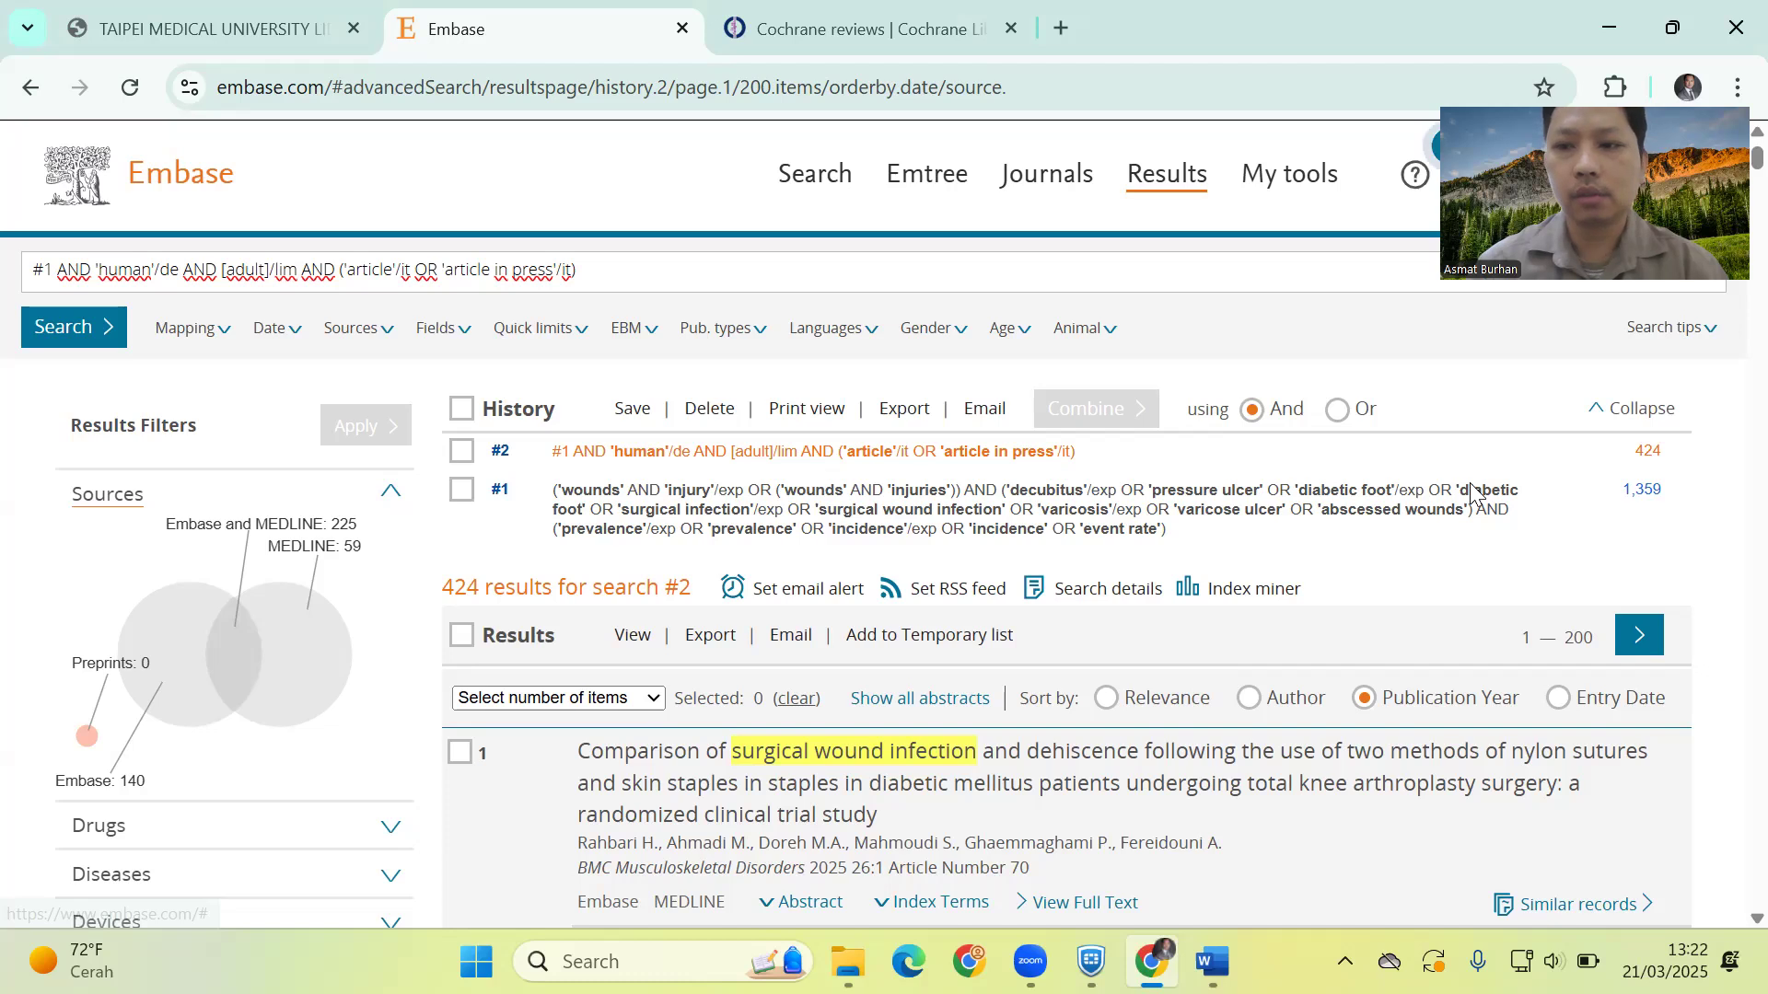
pyautogui.moveTo(1473, 481)
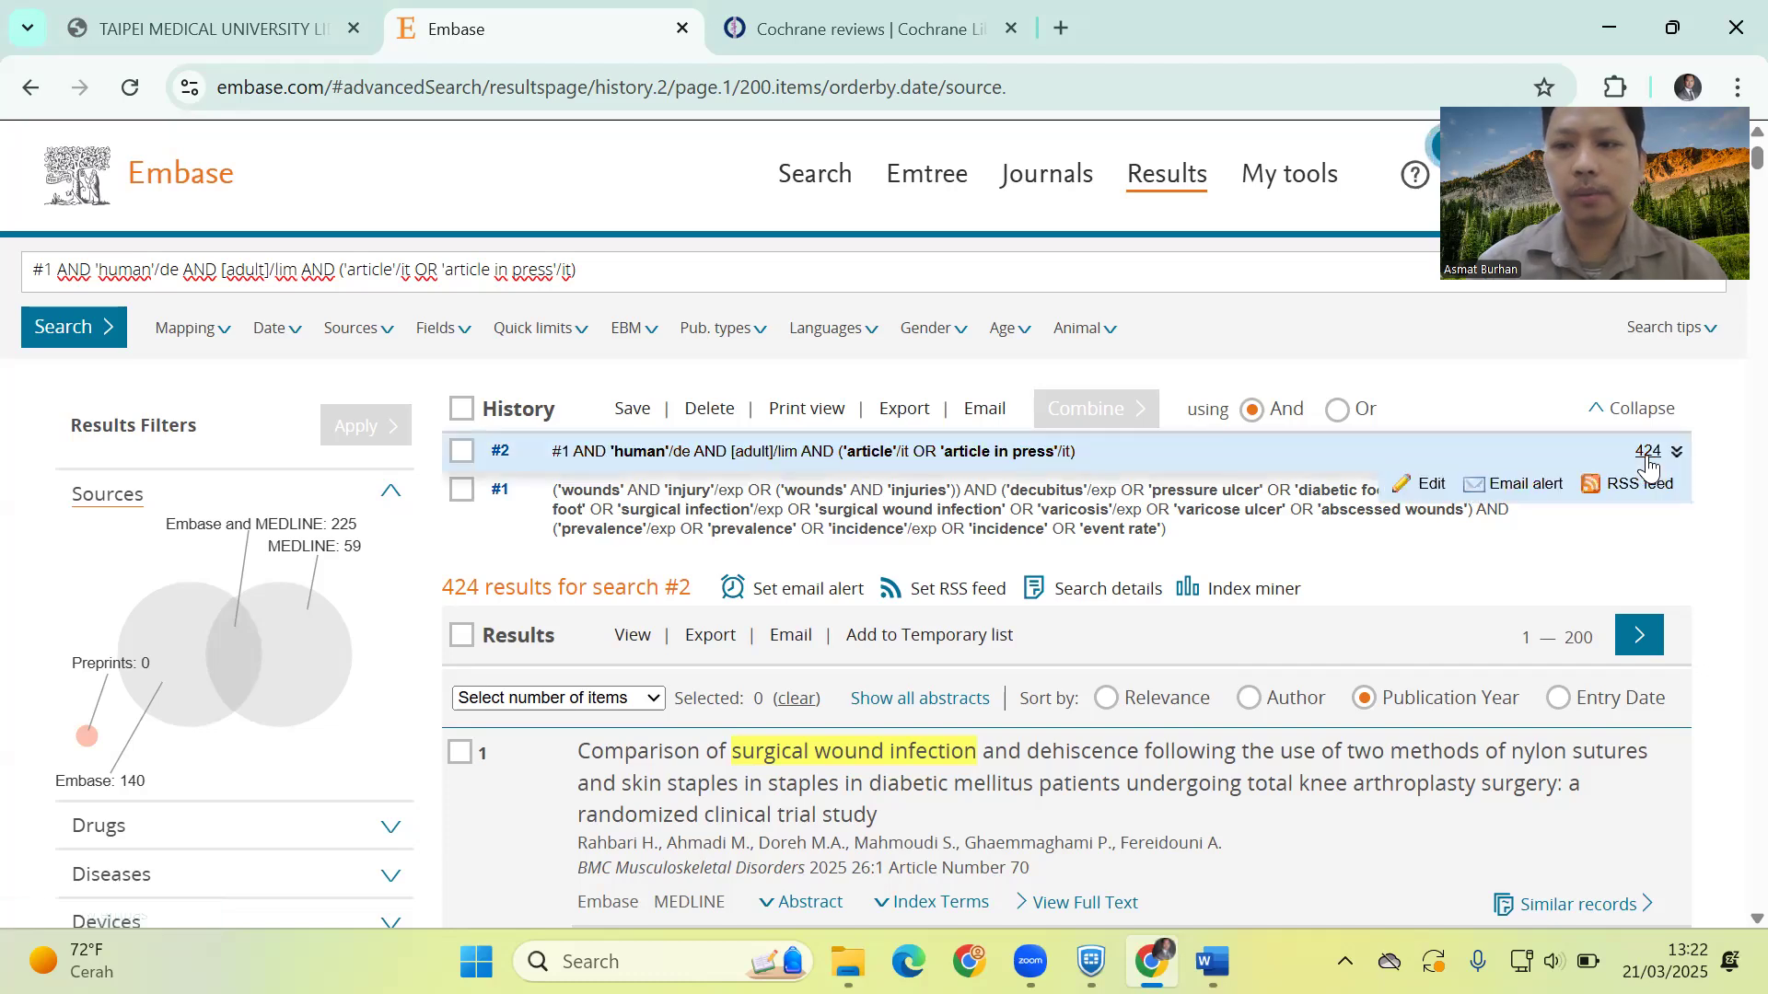
pyautogui.click(1423, 483)
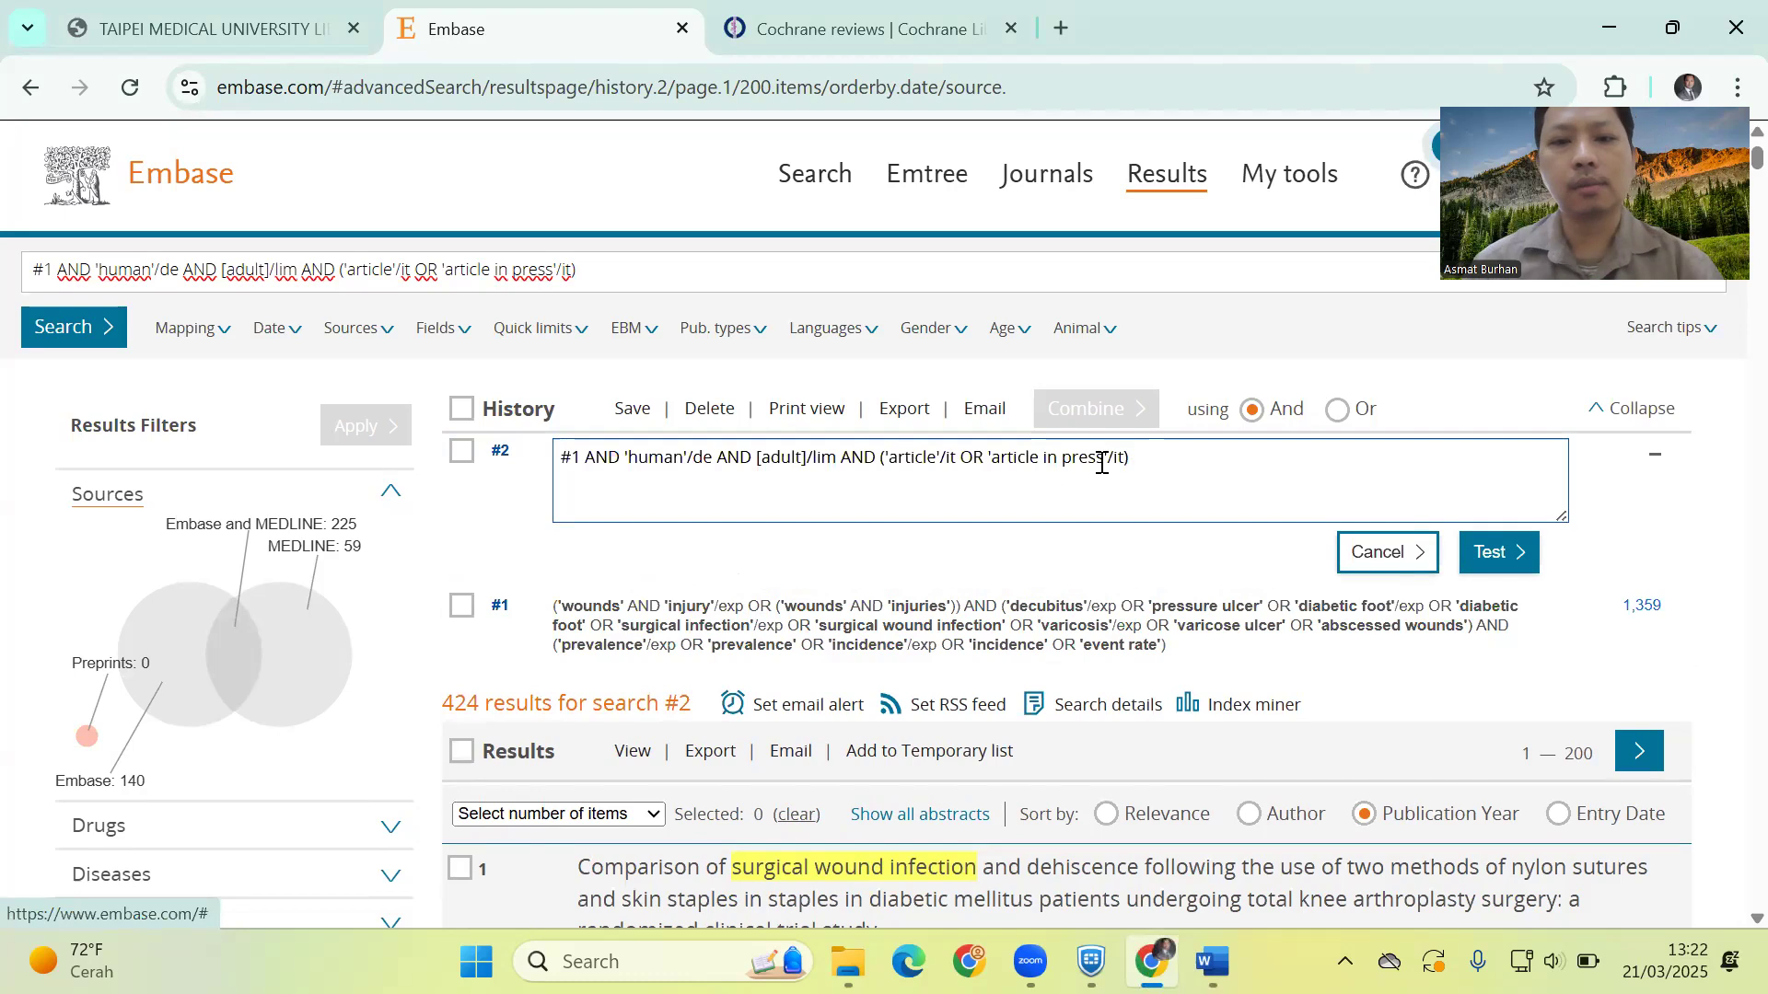
pyautogui.tripleClick(906, 479)
pyautogui.hotkey('ctrl', 'c')
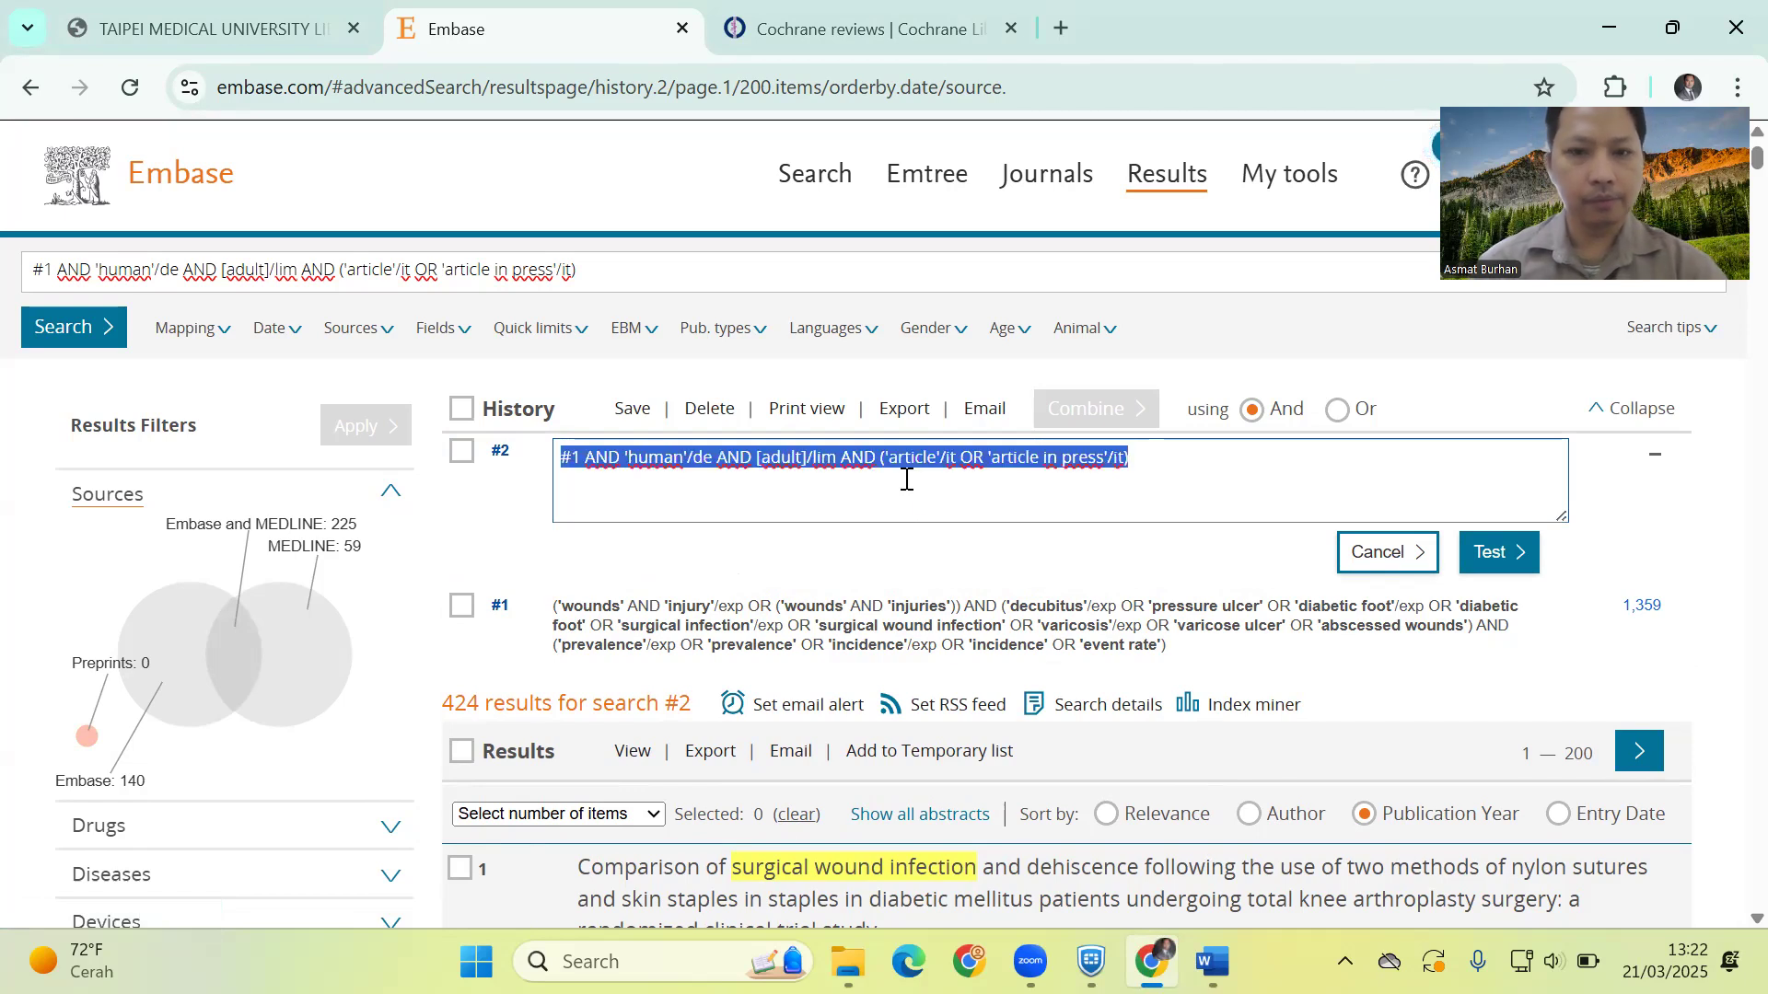
# Switch to Word and paste the copied query as text only into row #2 of the Embase section
pyautogui.click(1213, 961)
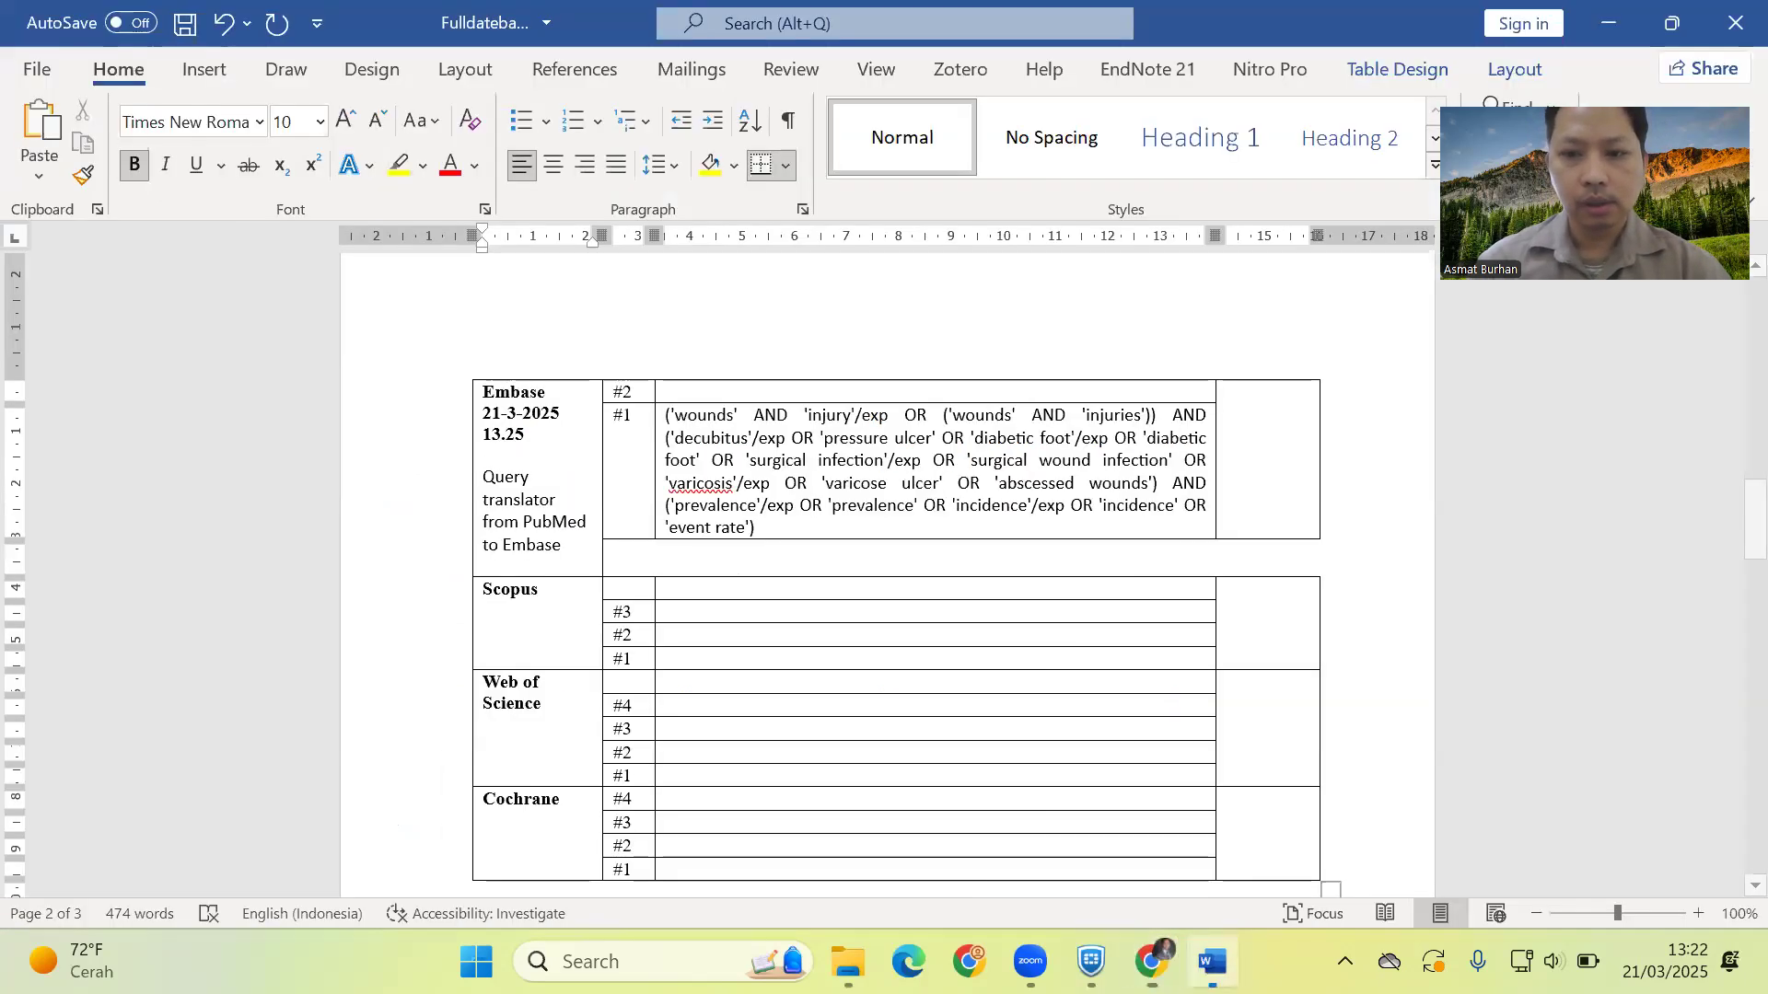
pyautogui.click(725, 393)
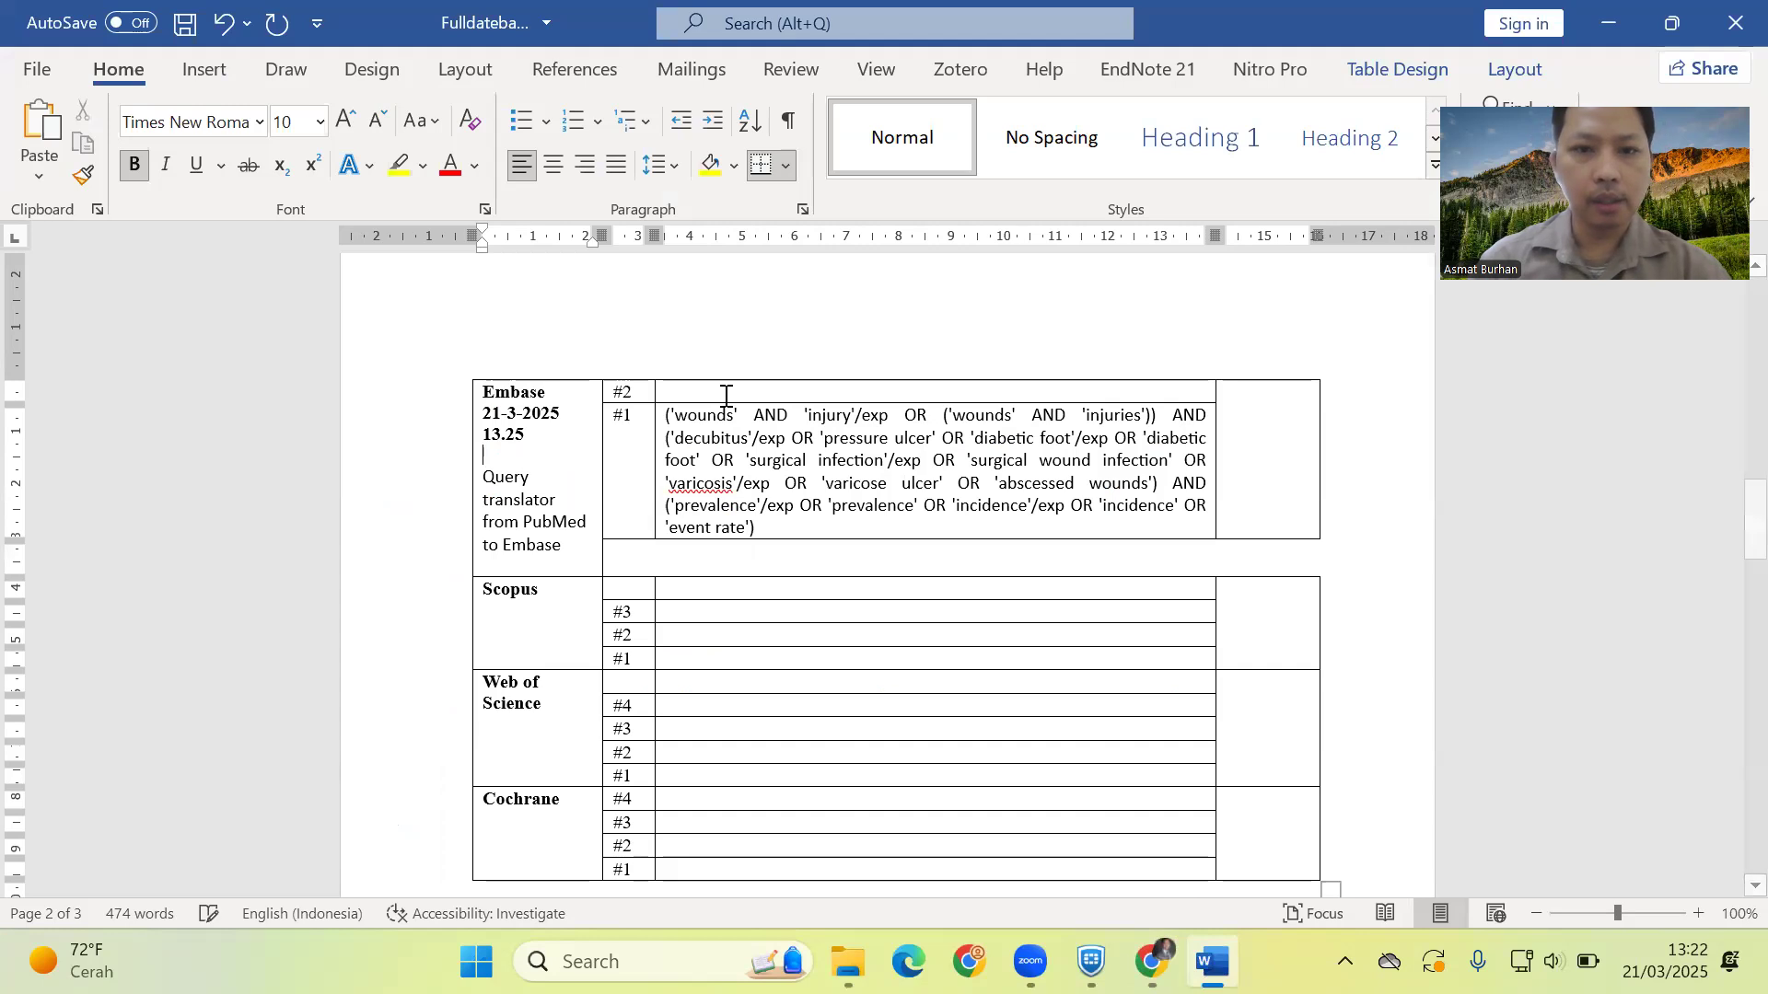
pyautogui.rightClick(725, 393)
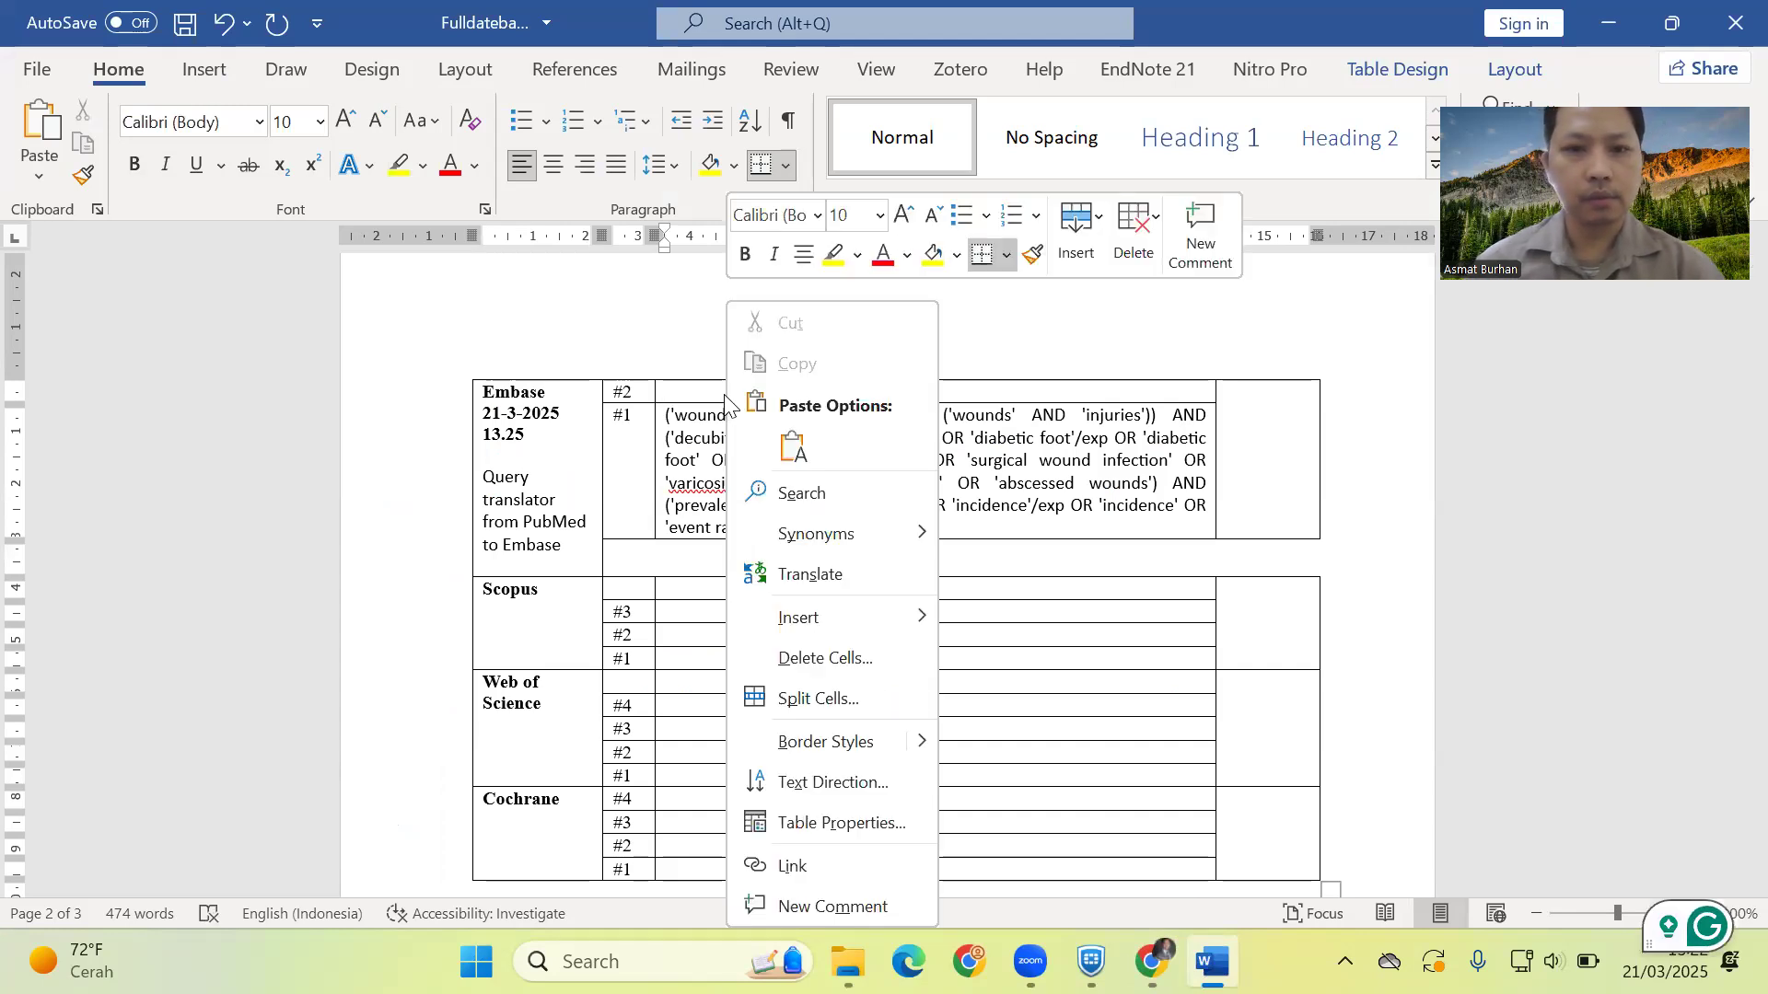
pyautogui.click(788, 448)
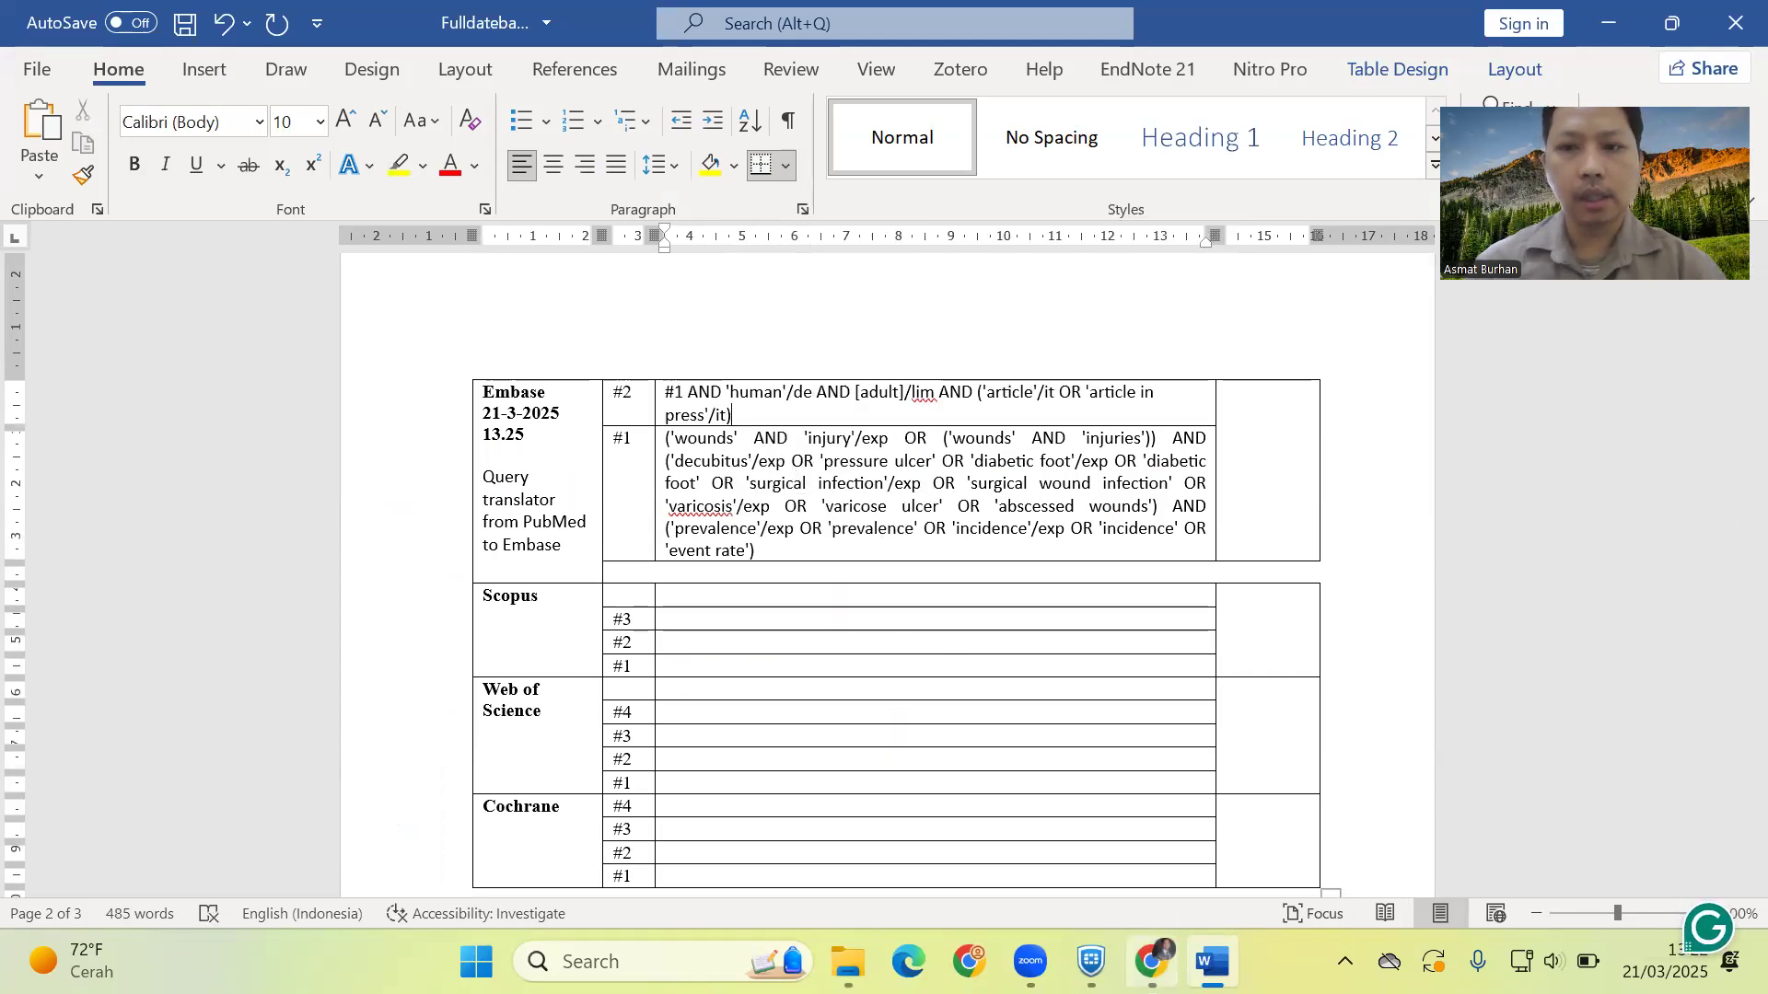
# Cancel editing search #2 in Embase, then enter 424 in the last column of the Embase section in Word
pyautogui.hotkey('alt', 'Tab')
pyautogui.click(1385, 552)
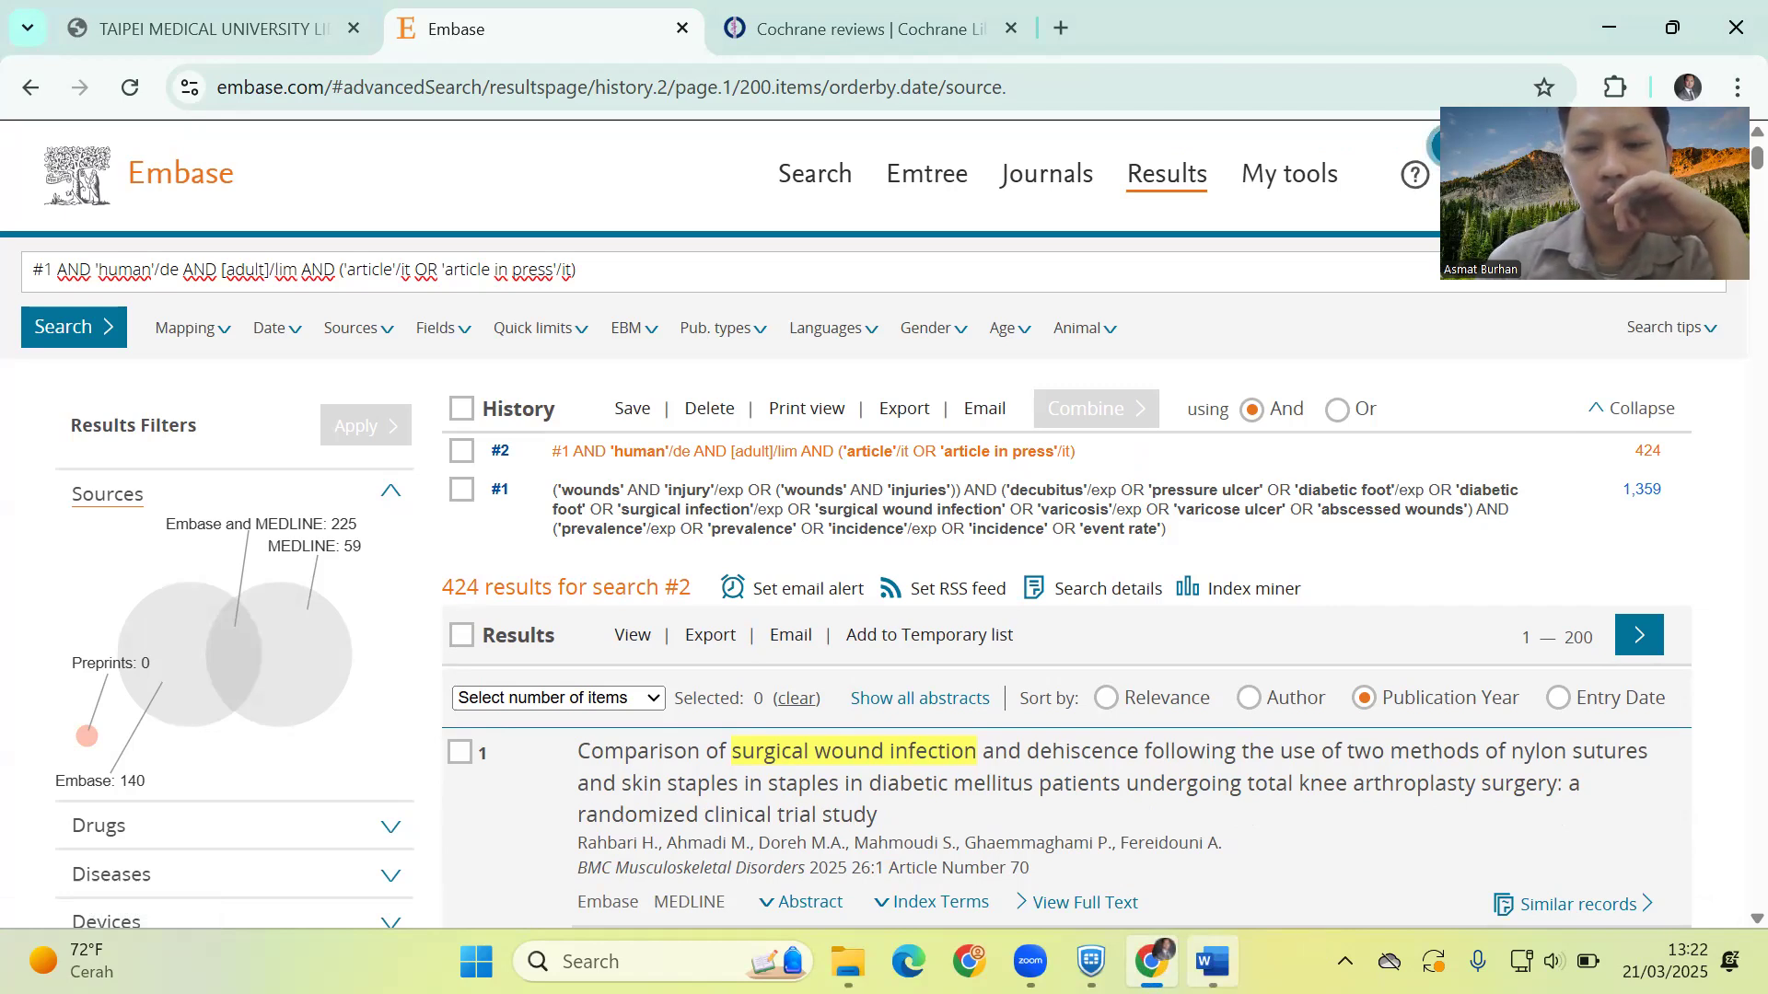
pyautogui.click(1214, 961)
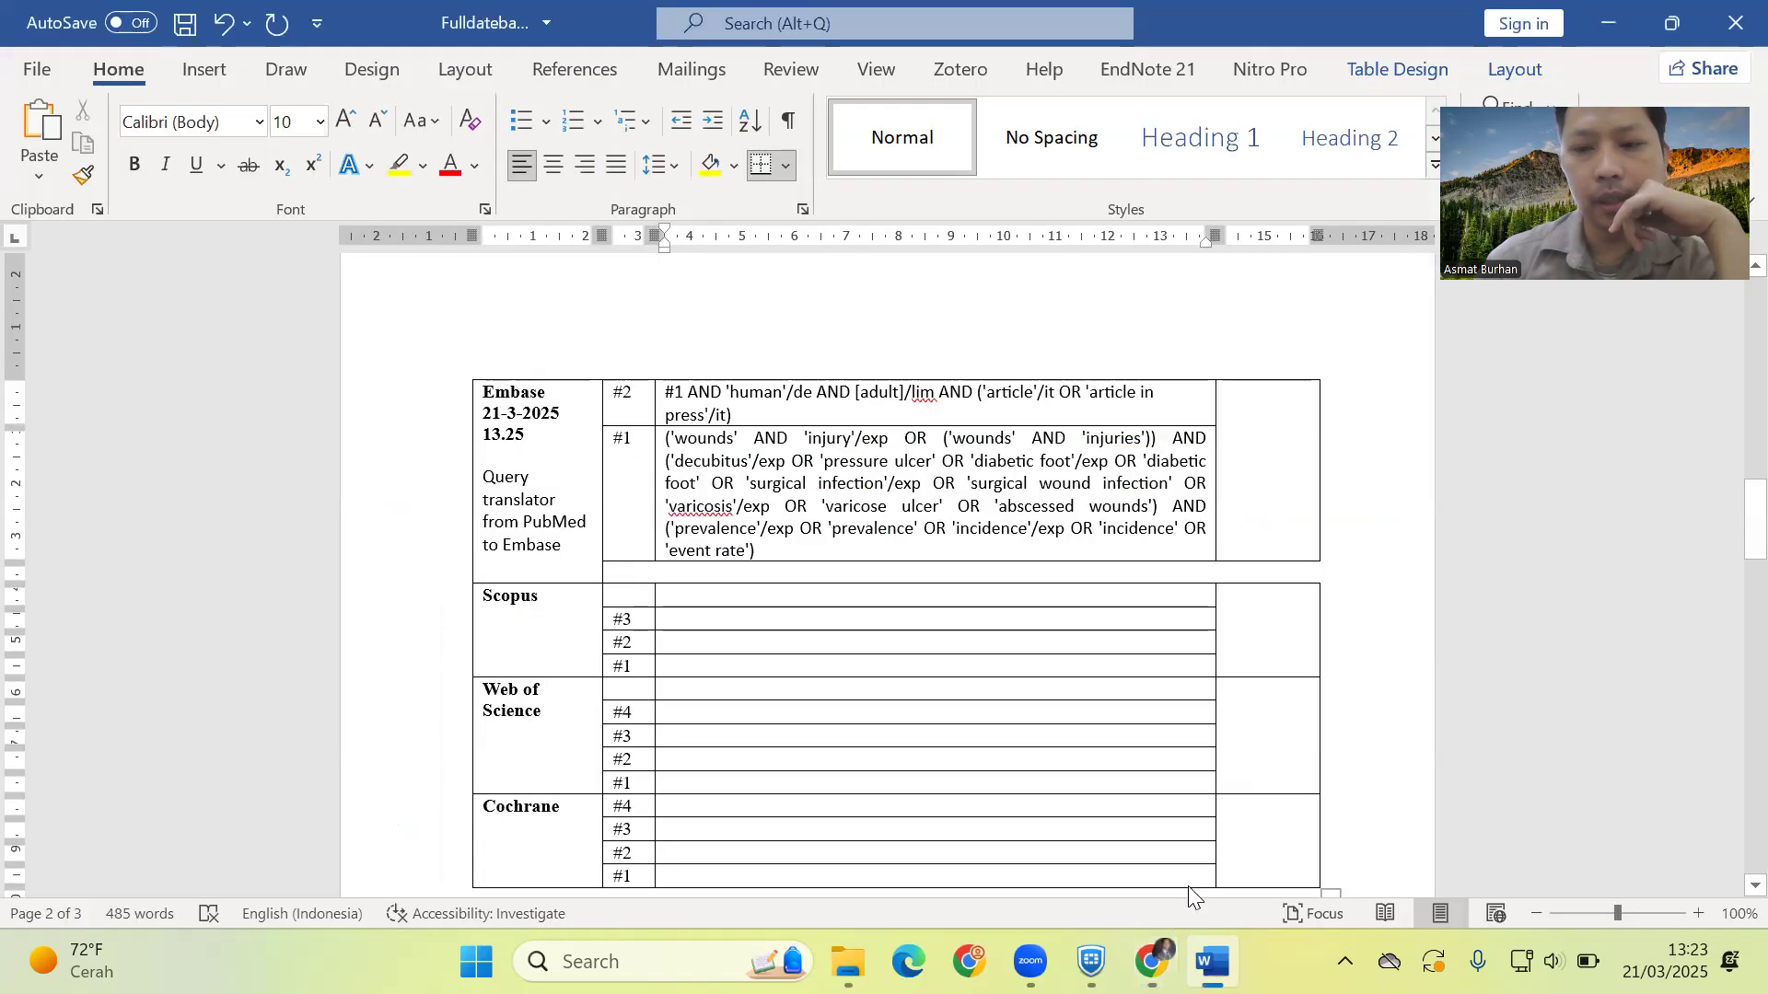
pyautogui.click(1273, 442)
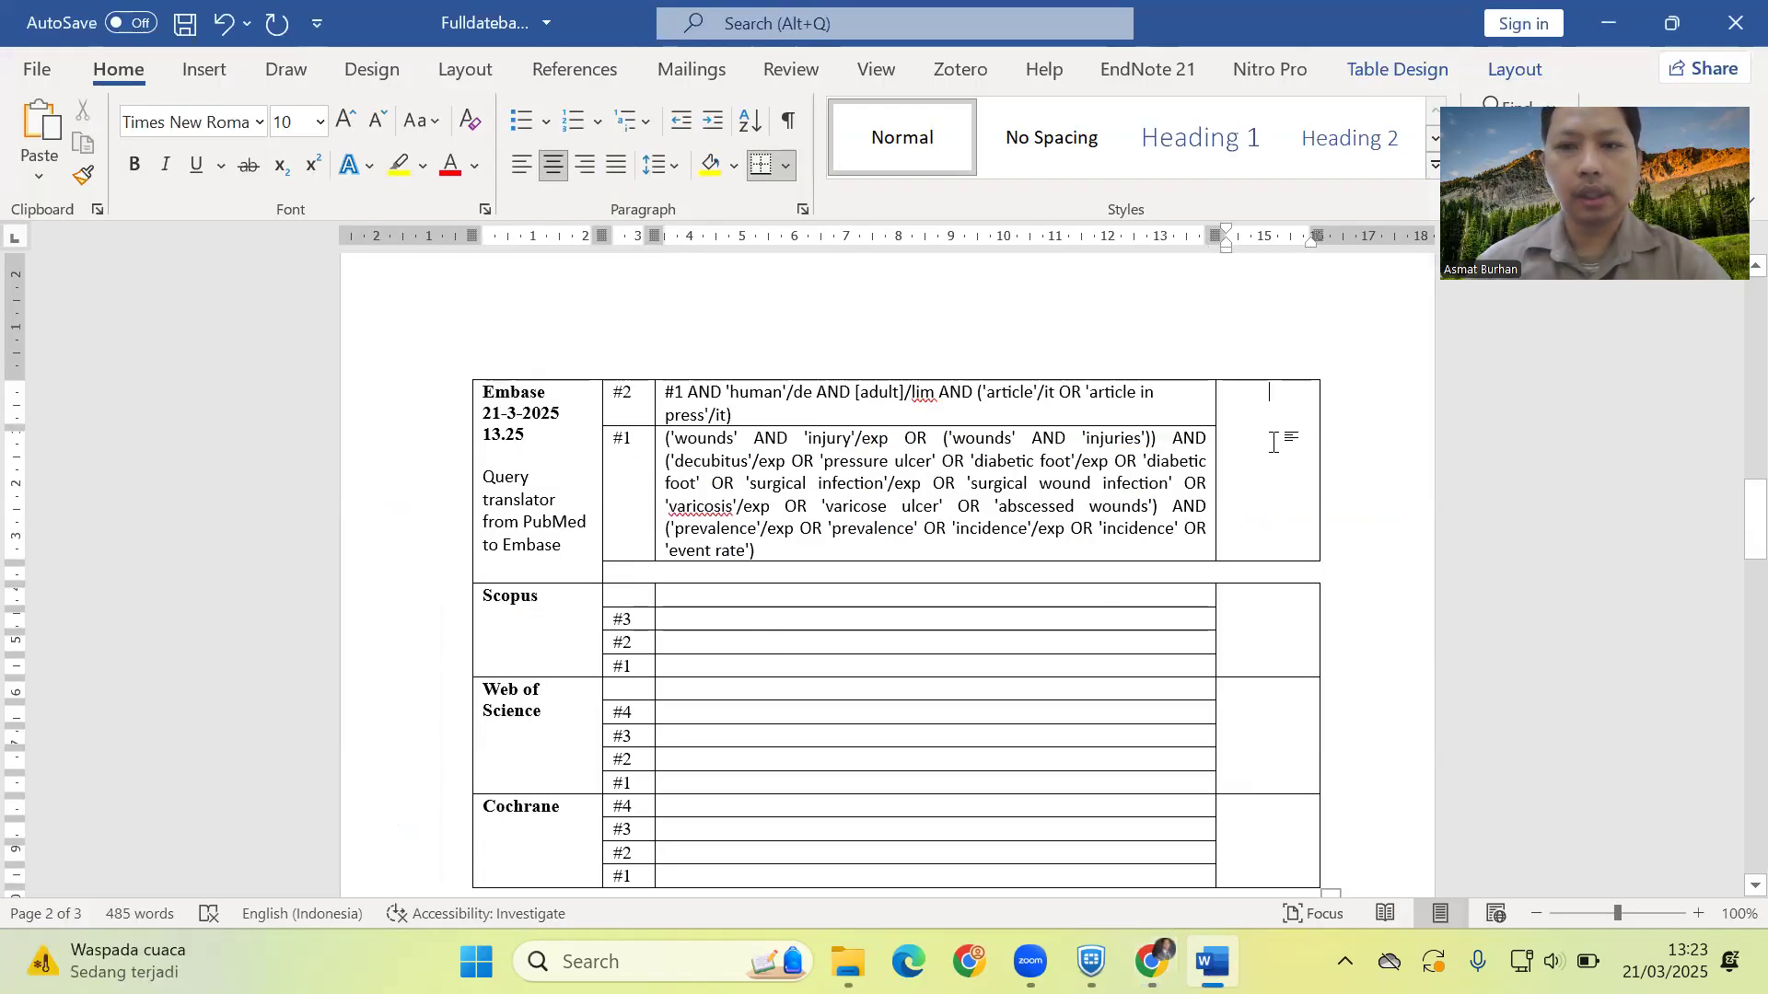
pyautogui.write('424')
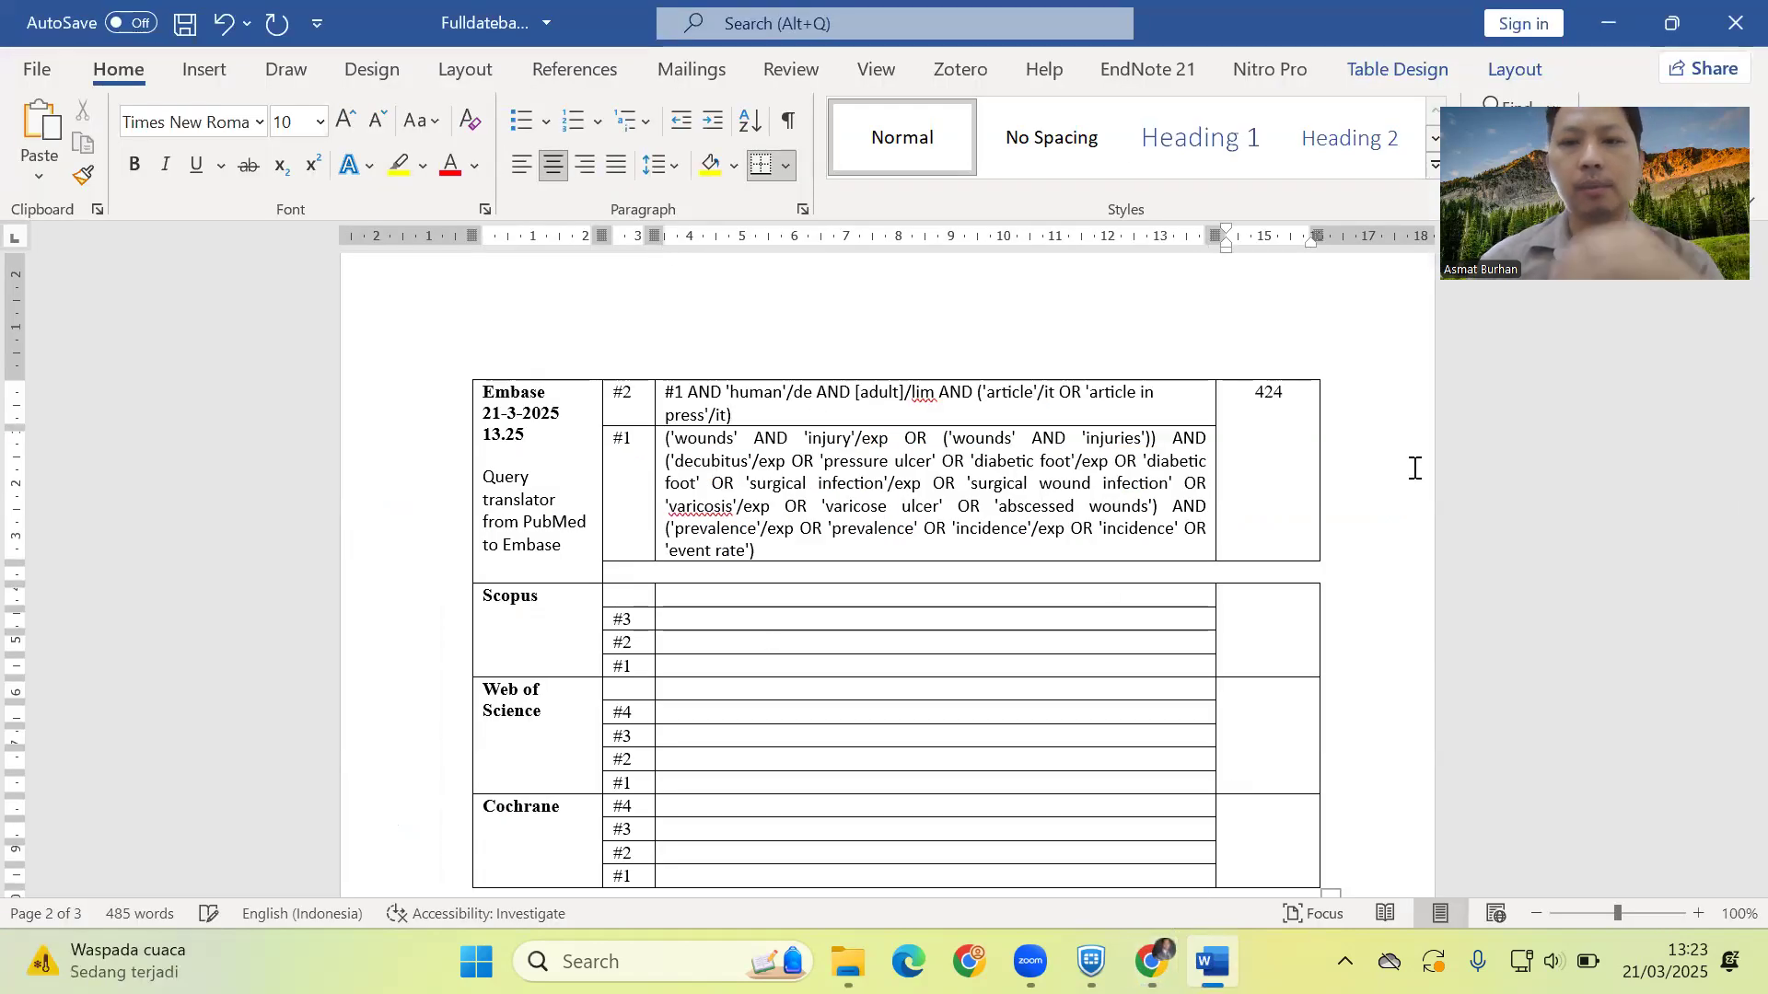
pyautogui.click(1430, 481)
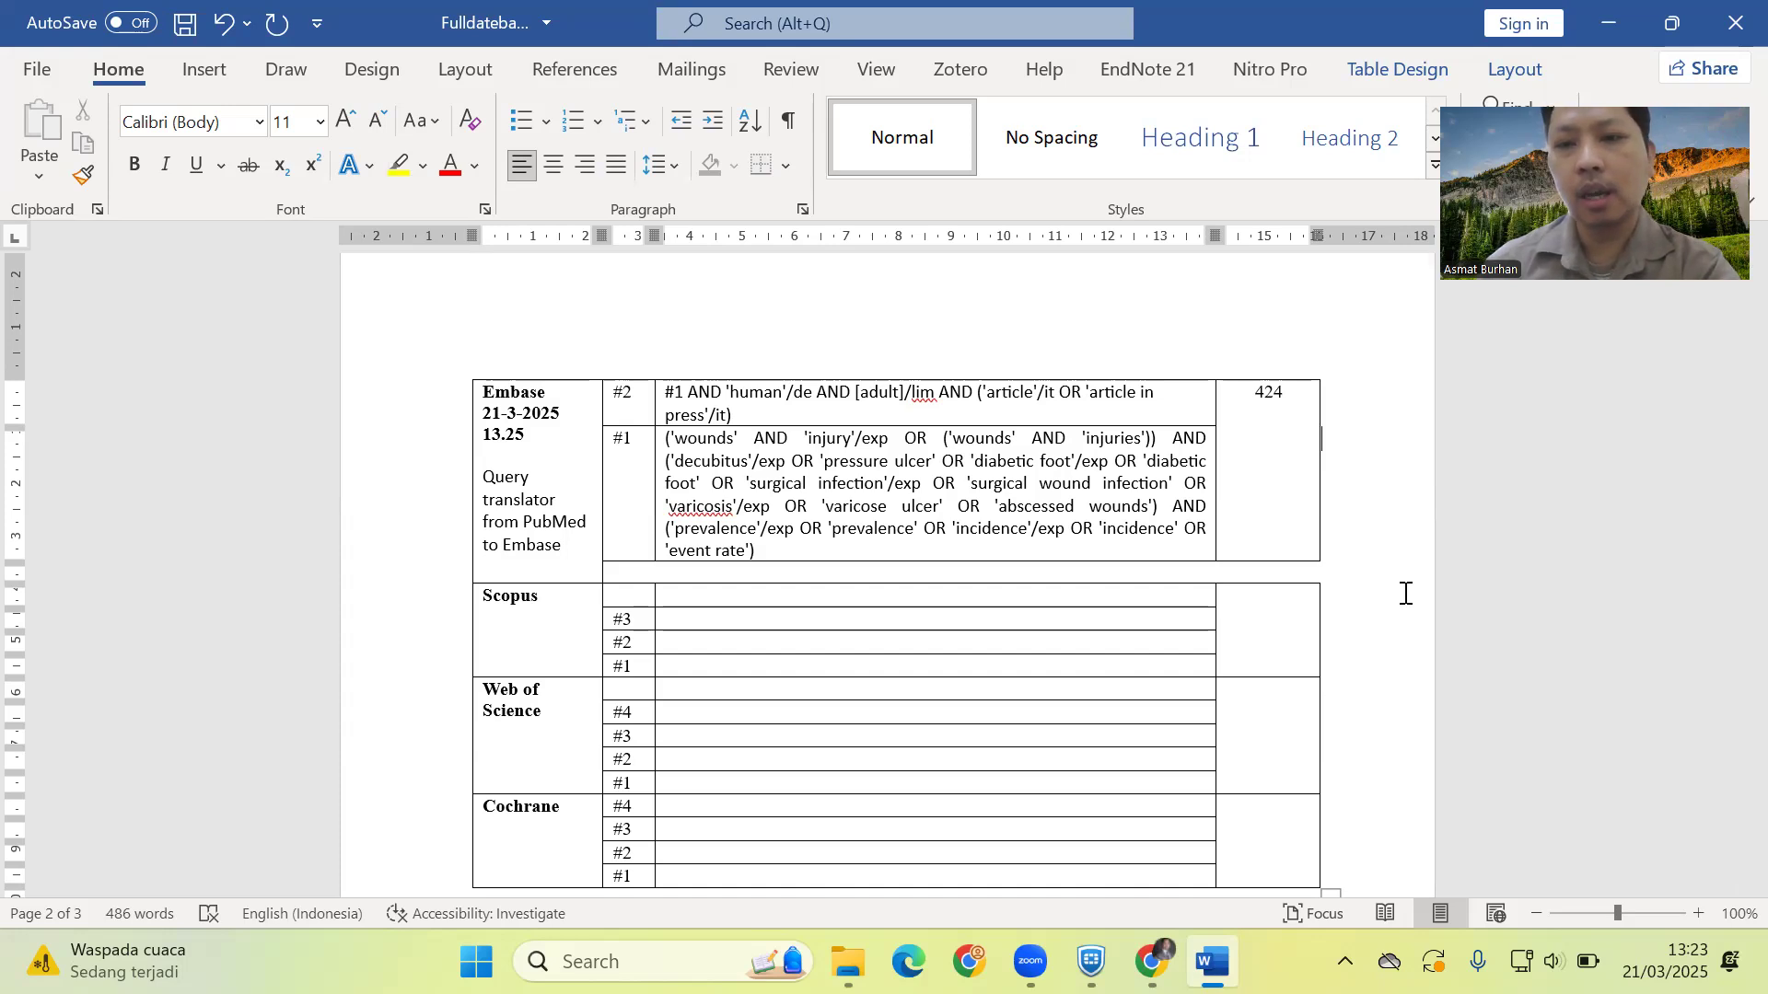
# Switch to Embase and select all 424 results of search #2, rather than only those on the current page
pyautogui.hotkey('alt', 'Tab')
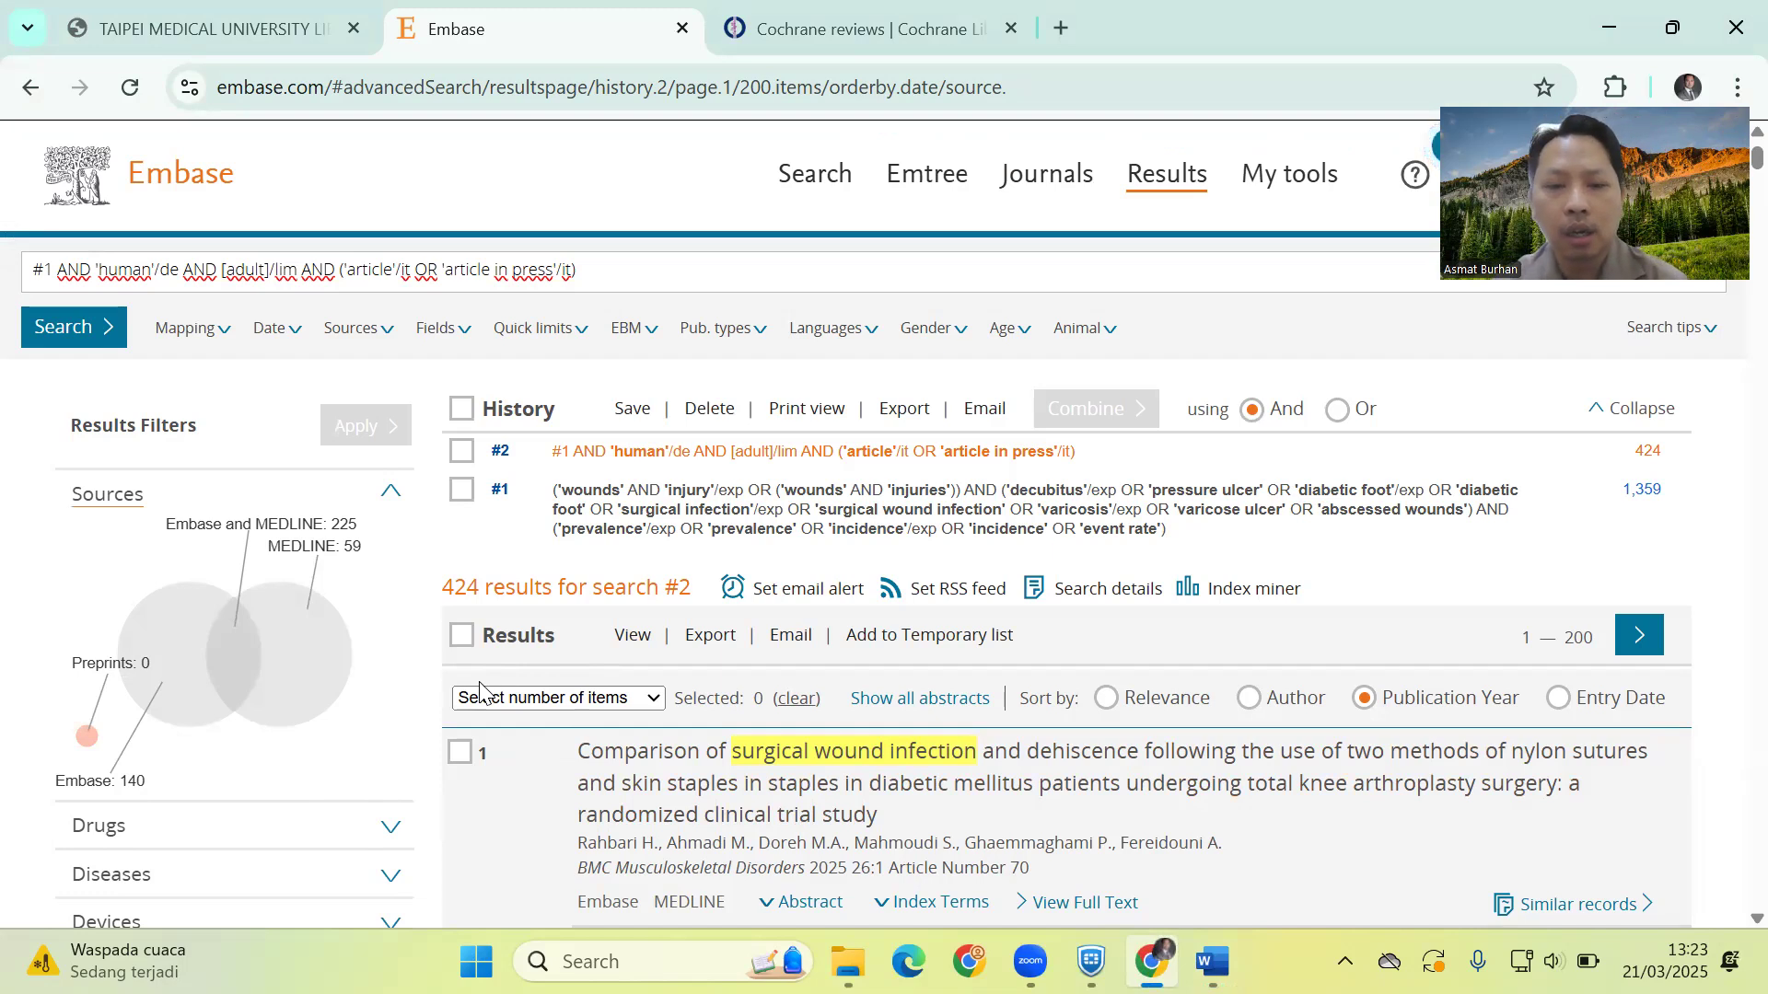
pyautogui.scroll(-2, 479, 690)
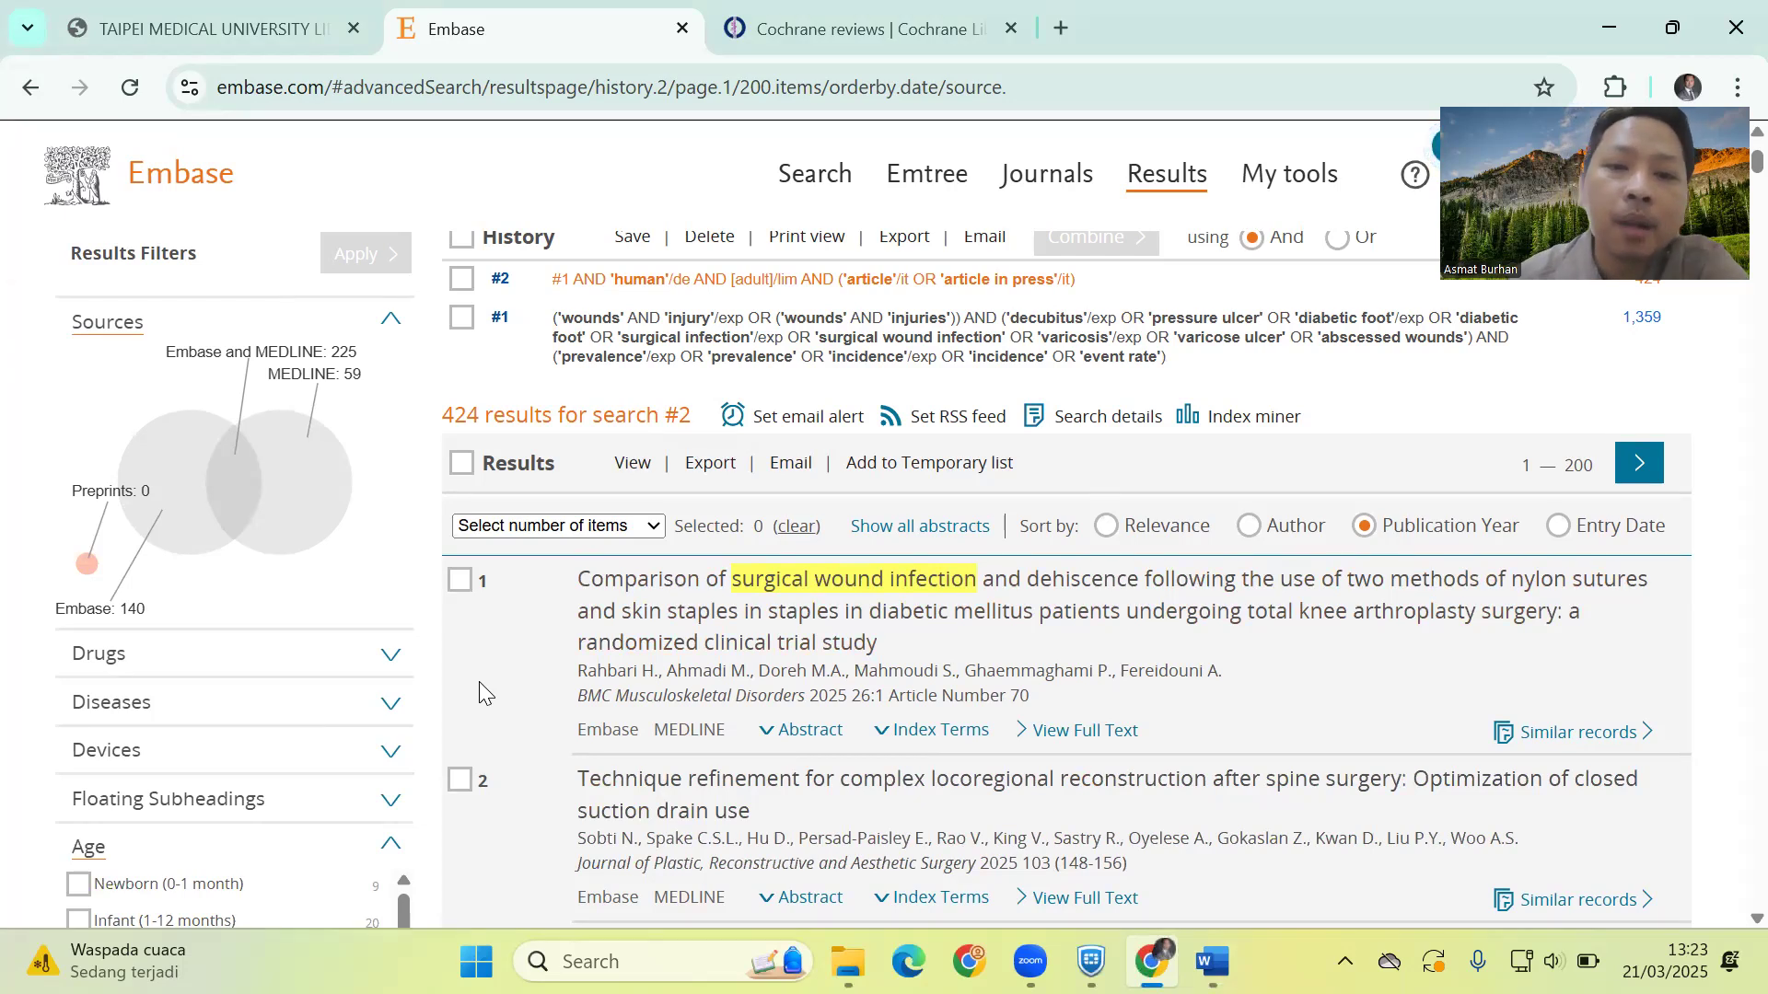
pyautogui.click(462, 469)
pyautogui.click(653, 526)
pyautogui.click(558, 621)
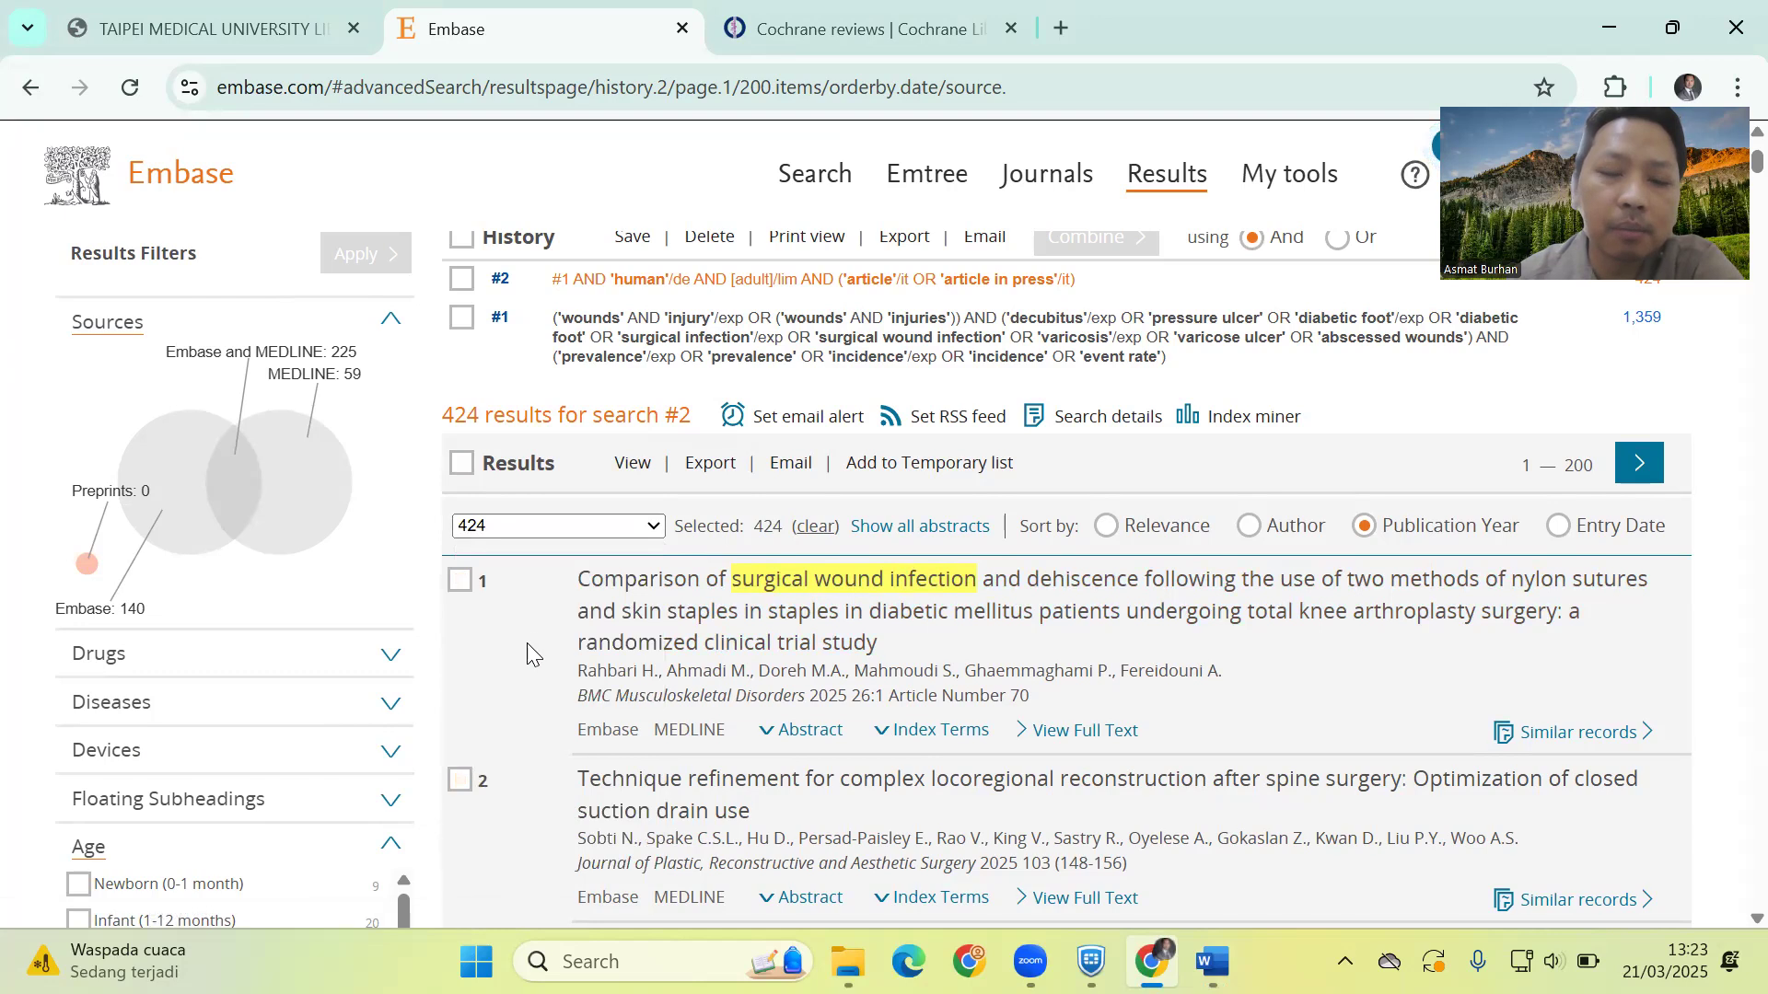
pyautogui.click(462, 469)
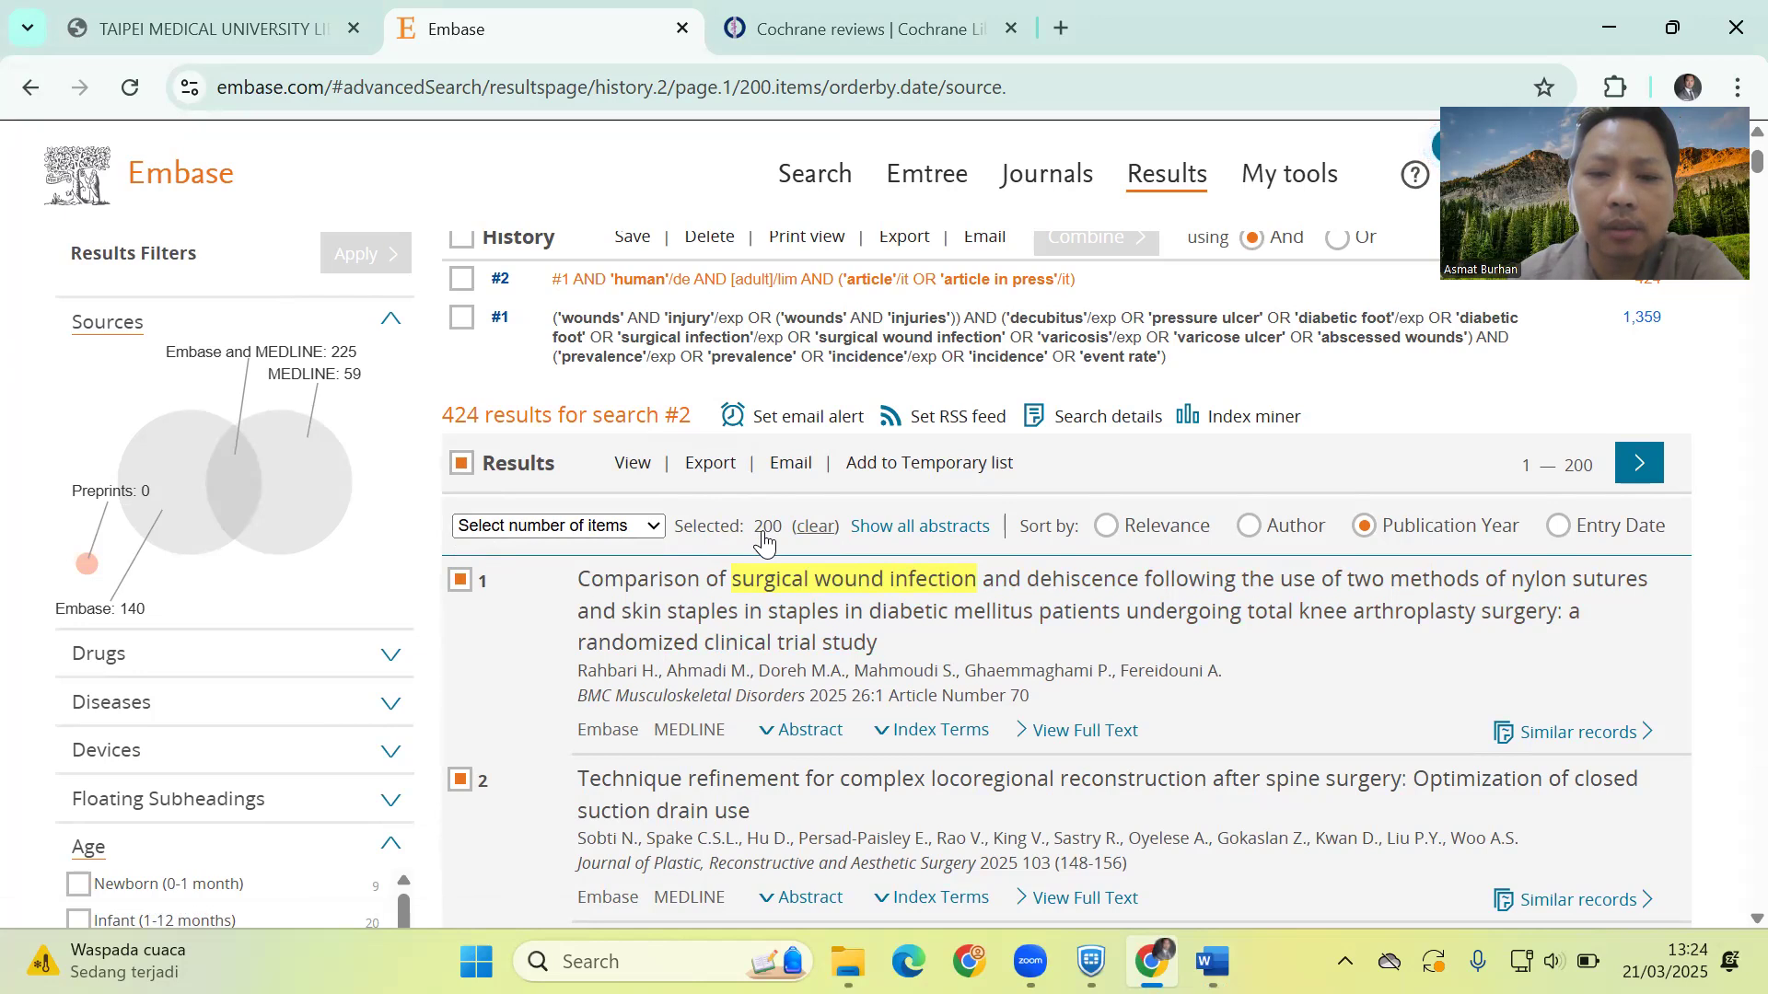
pyautogui.click(635, 527)
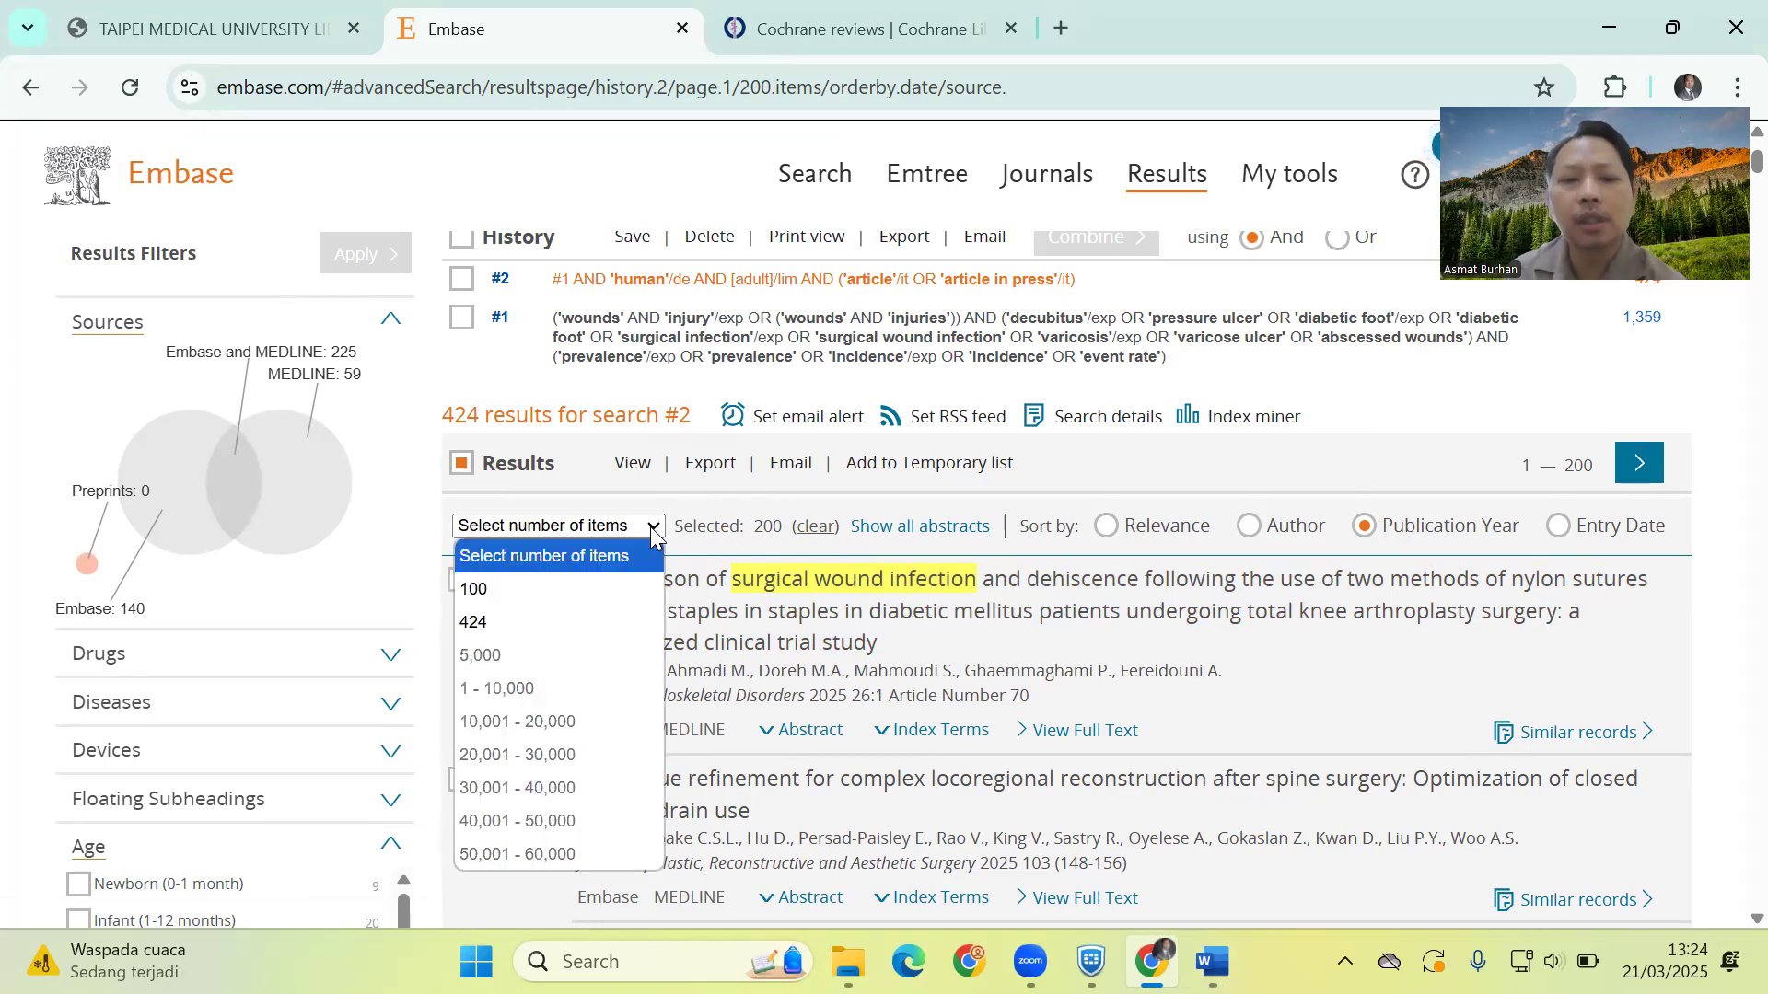
pyautogui.click(545, 620)
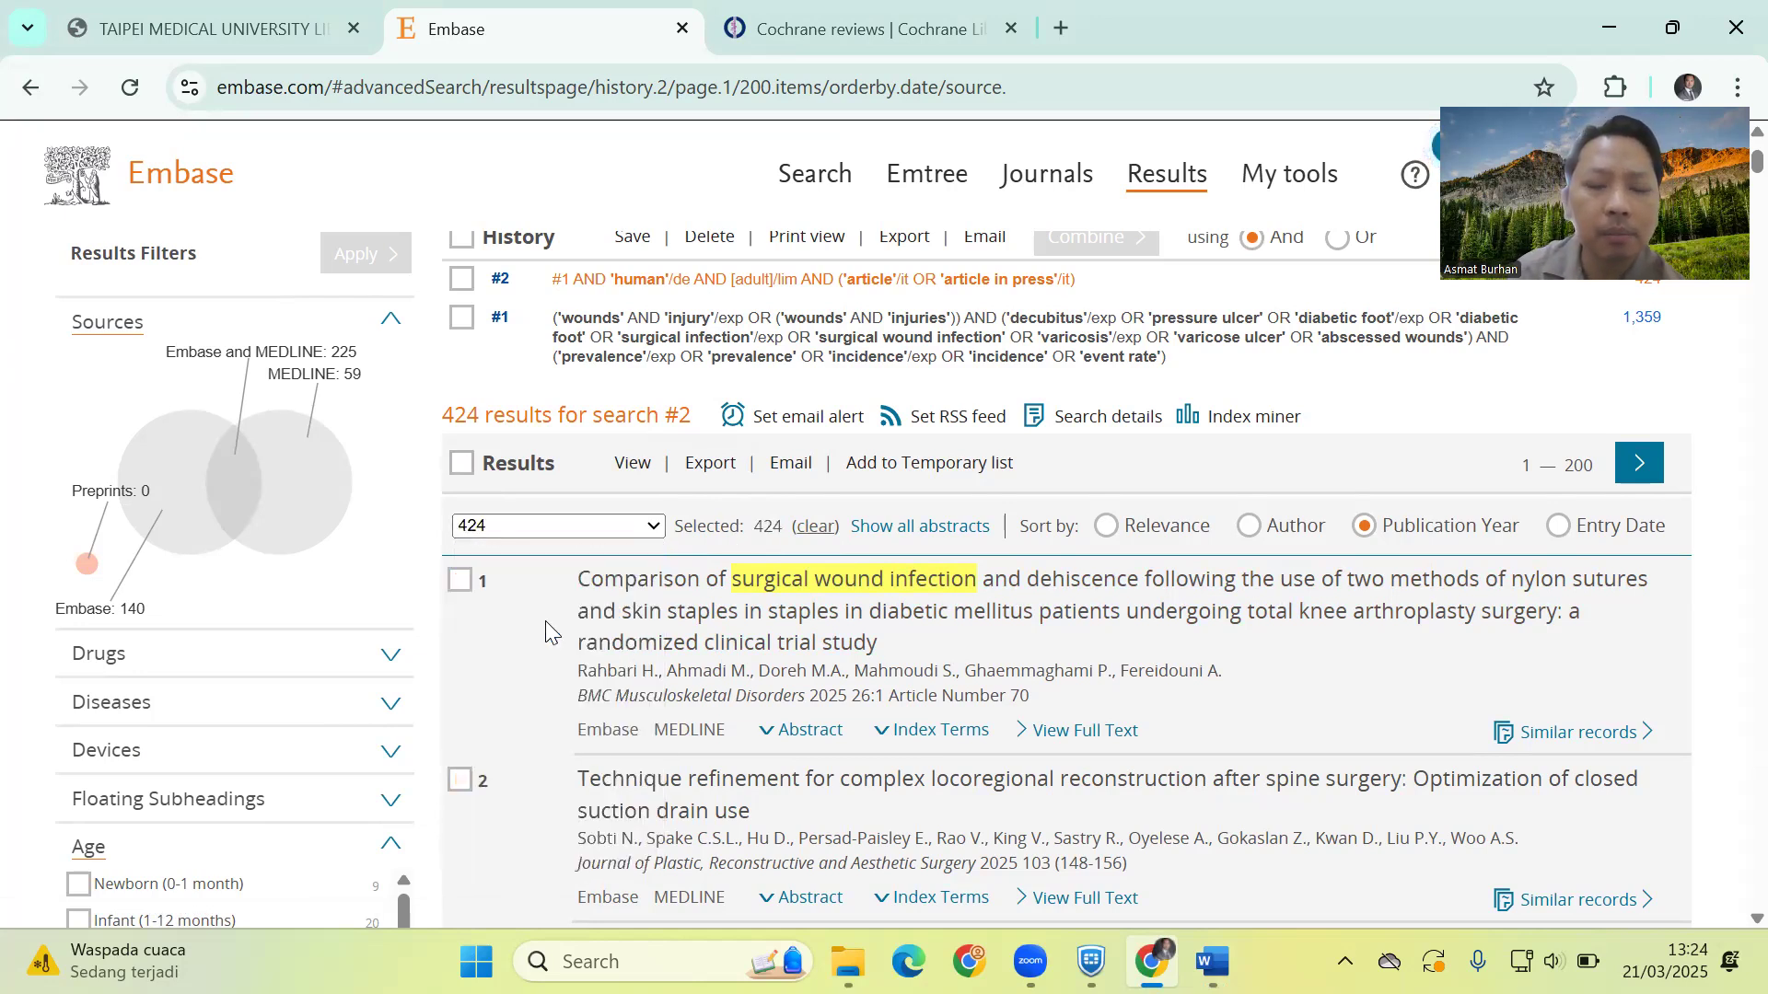
# Select all results on the first page, then open the second page and select results 201–400
pyautogui.click(460, 464)
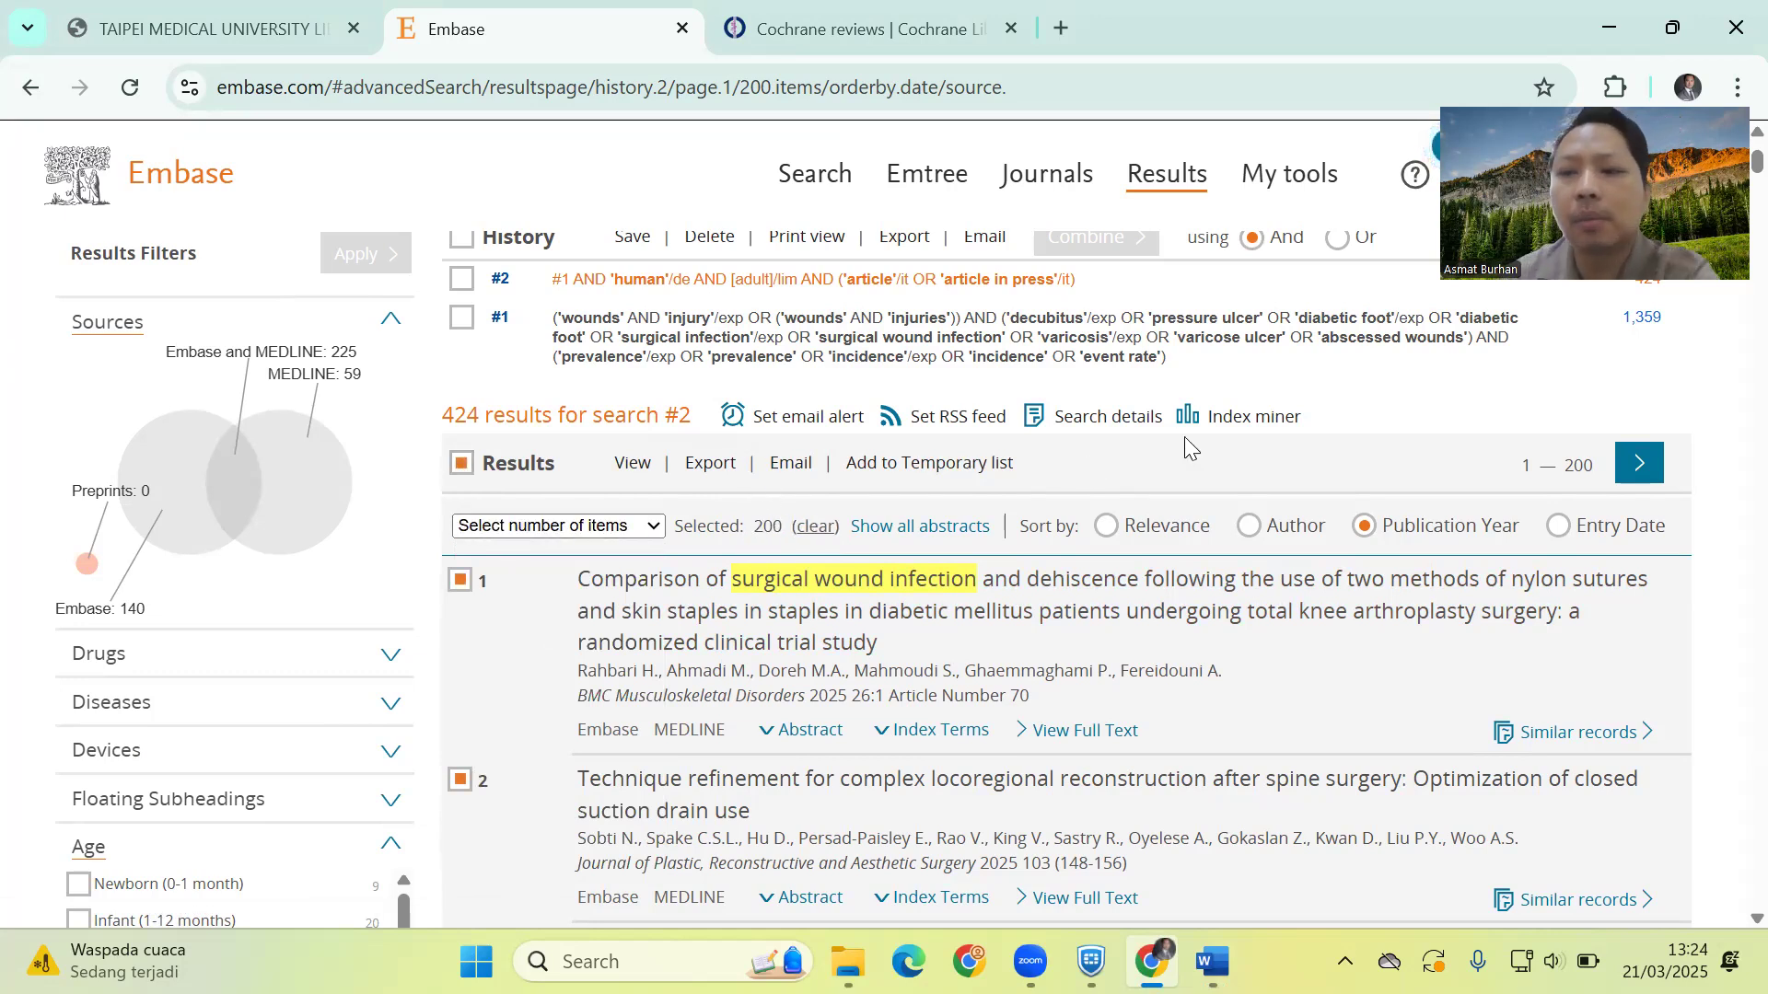
pyautogui.click(1639, 463)
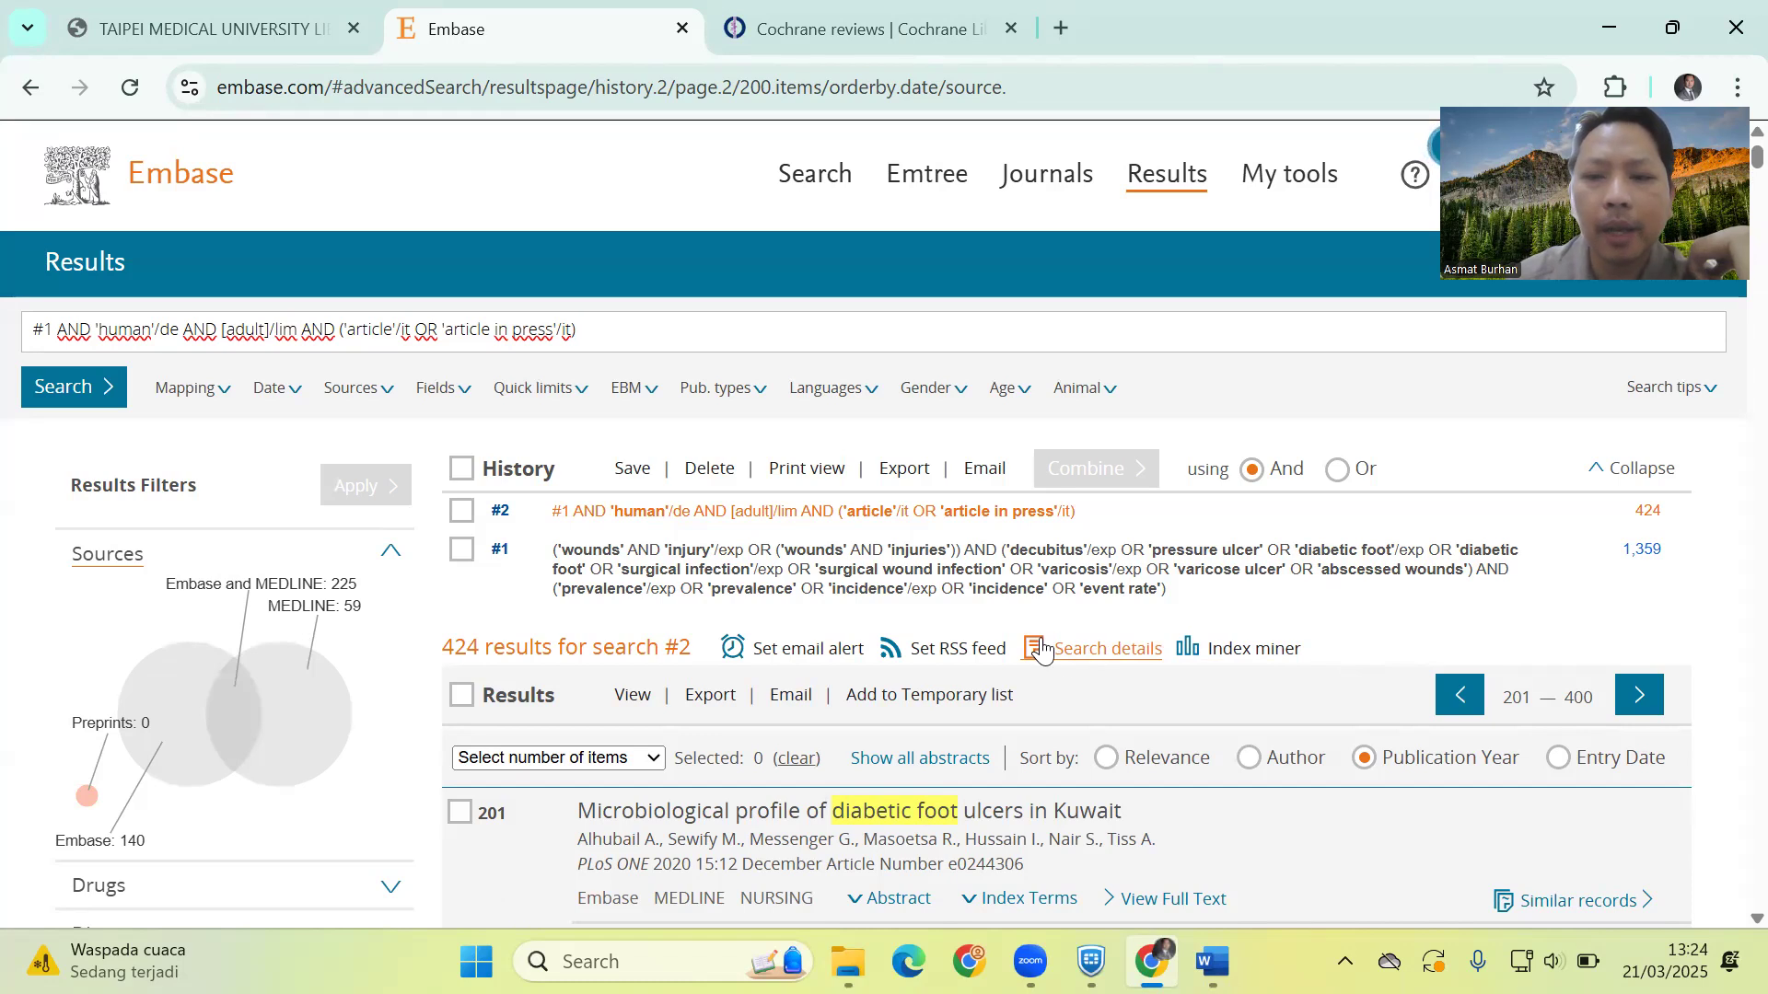
pyautogui.click(461, 697)
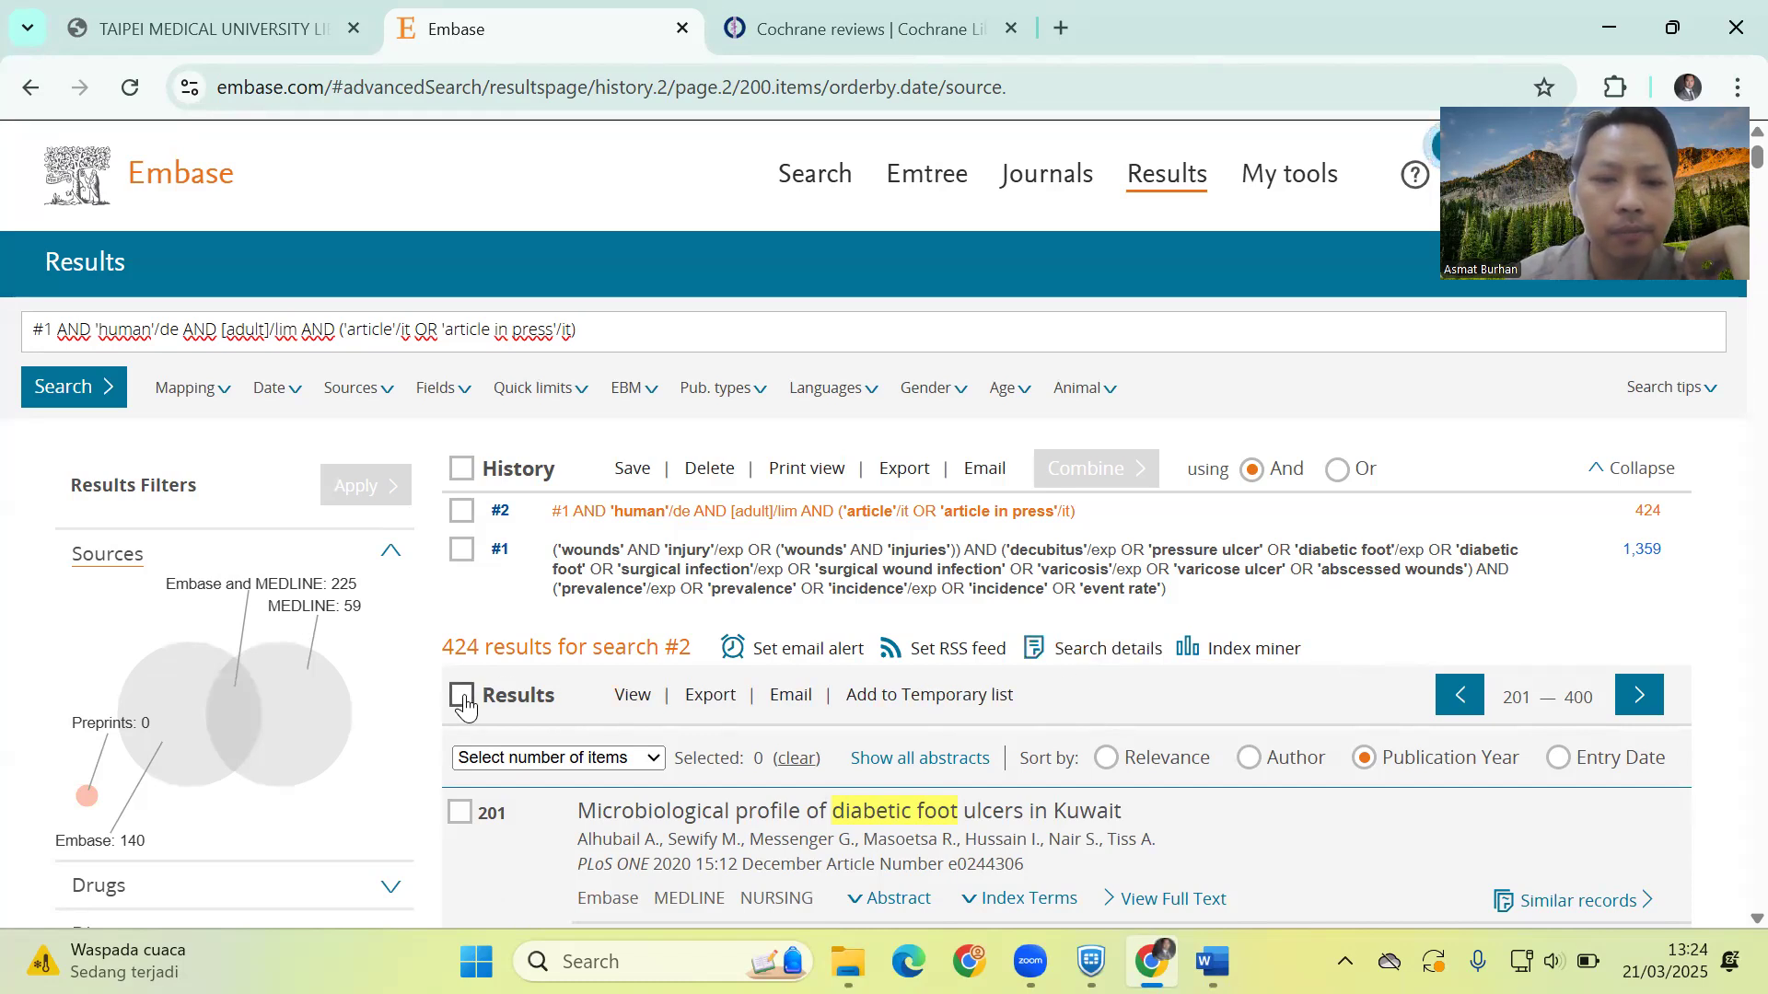
# Collapse the Sources and Age filters and open the results page starting at record 401
pyautogui.click(389, 552)
pyautogui.click(390, 792)
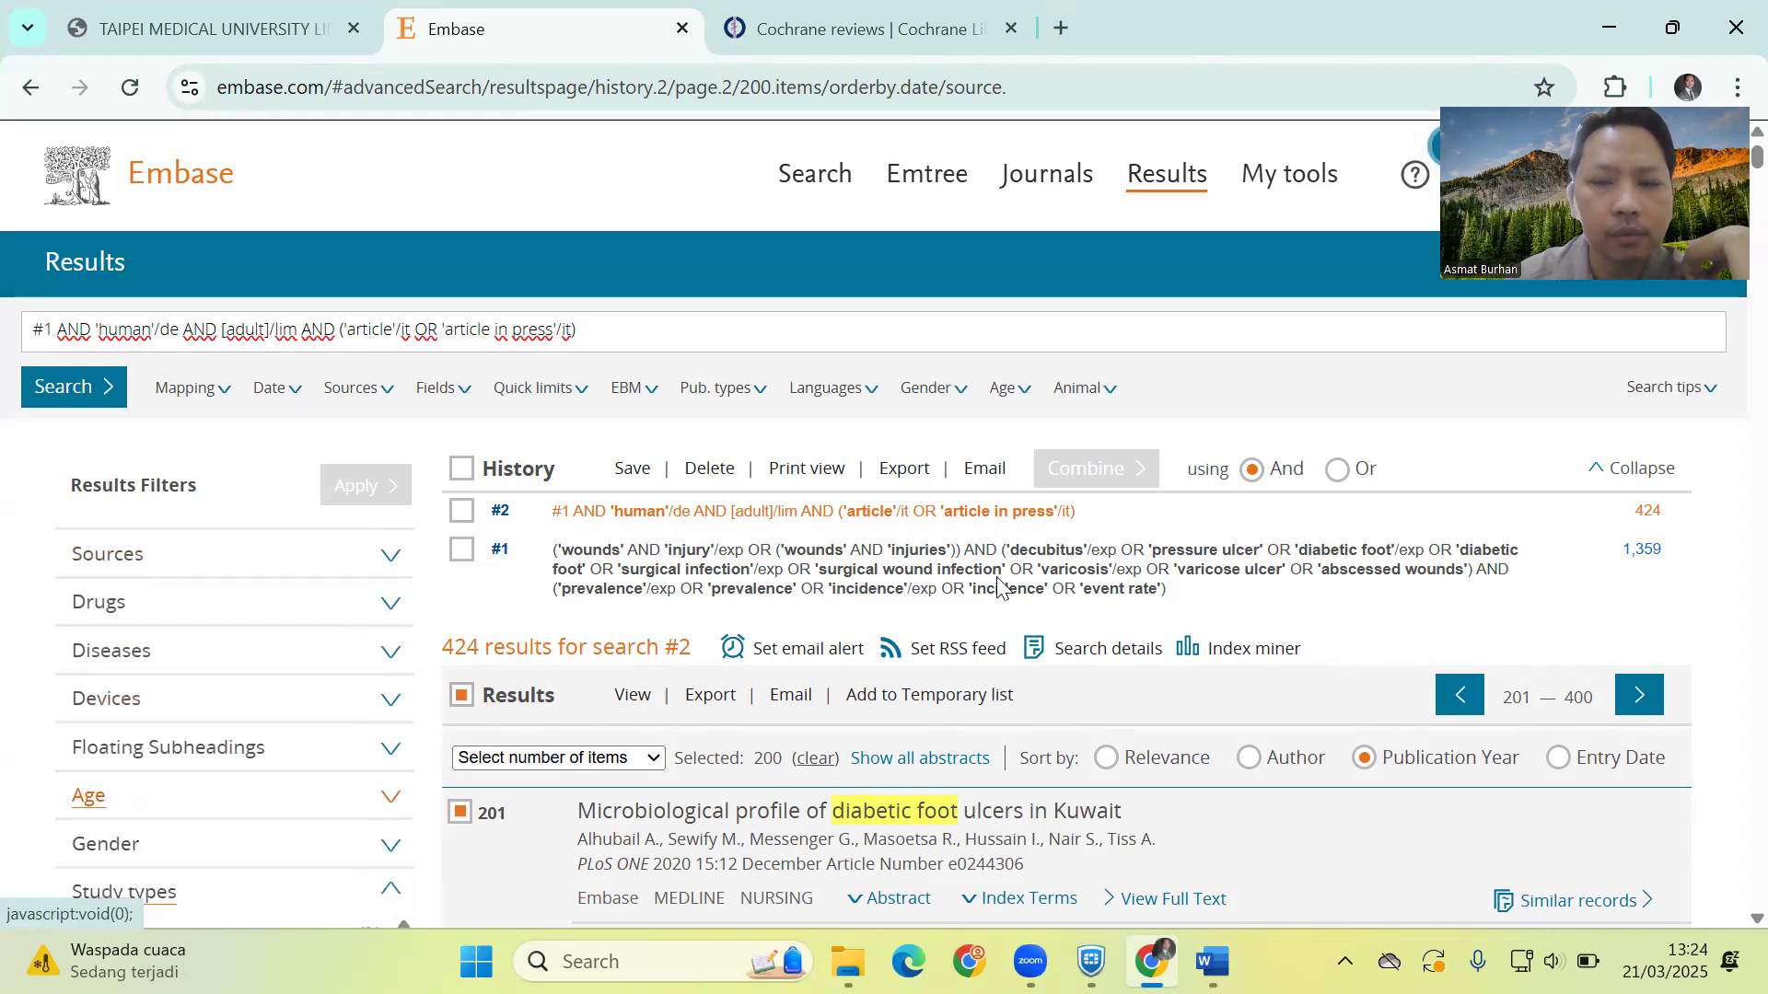
pyautogui.scroll(-1, 1284, 687)
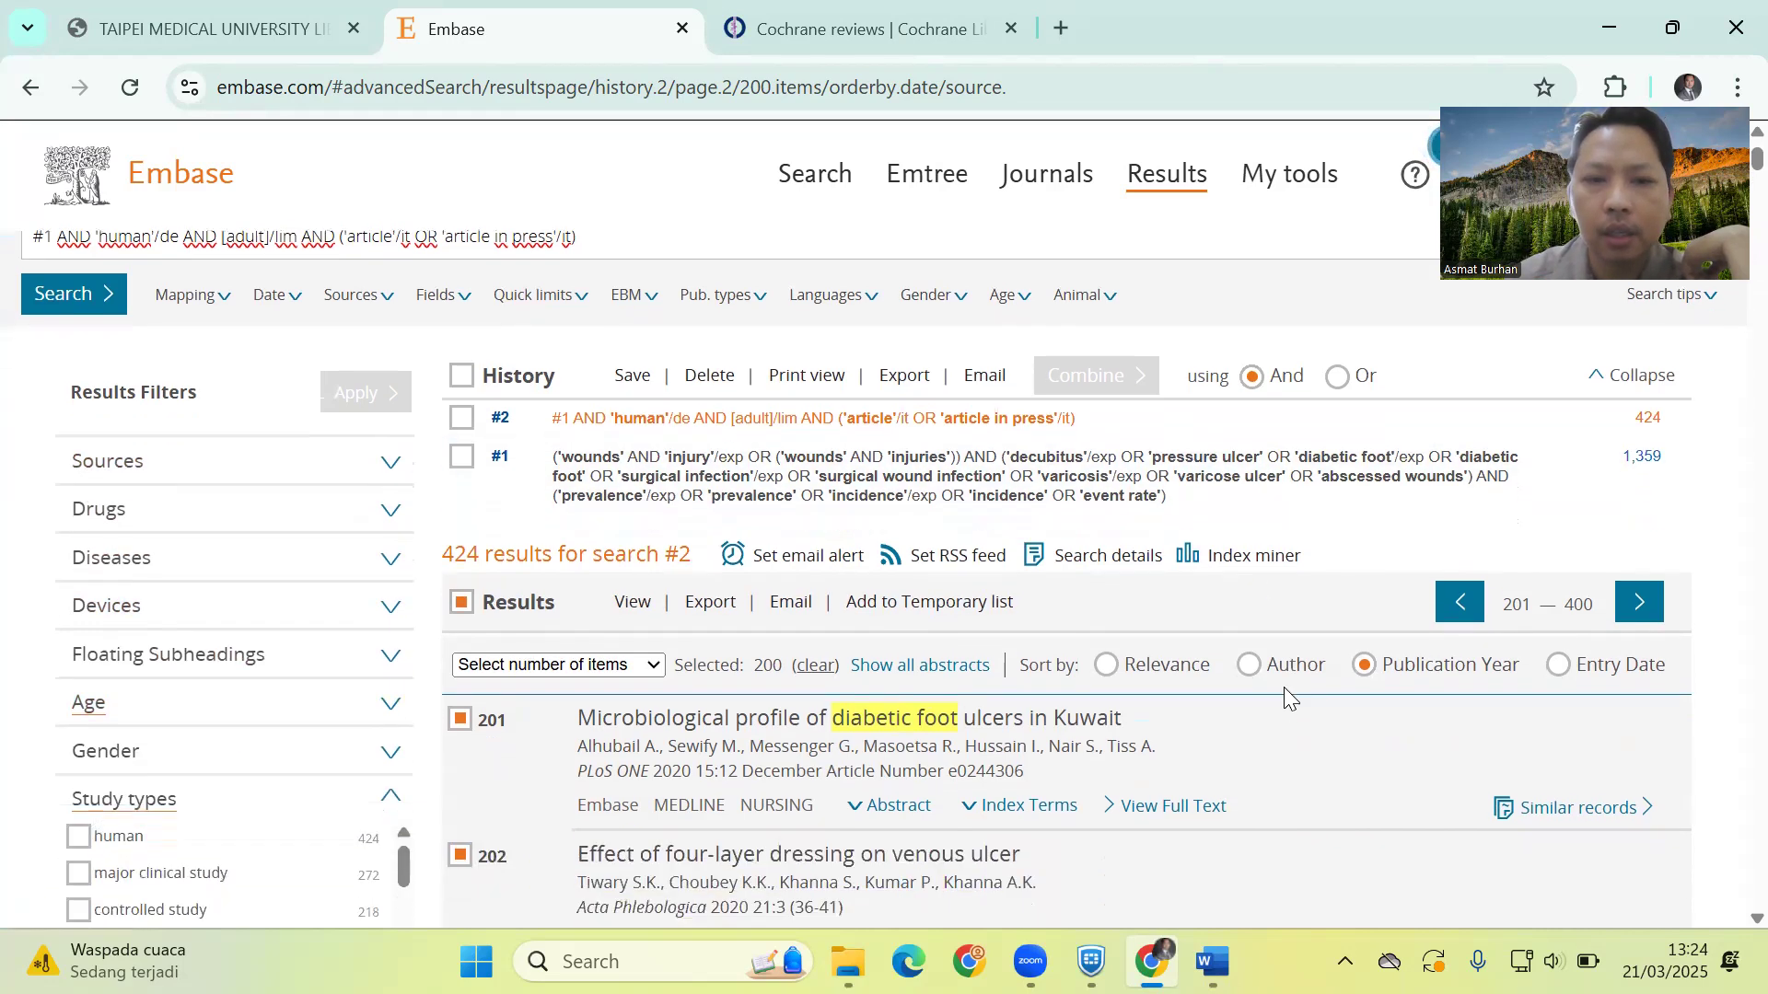
pyautogui.scroll(1, 1284, 687)
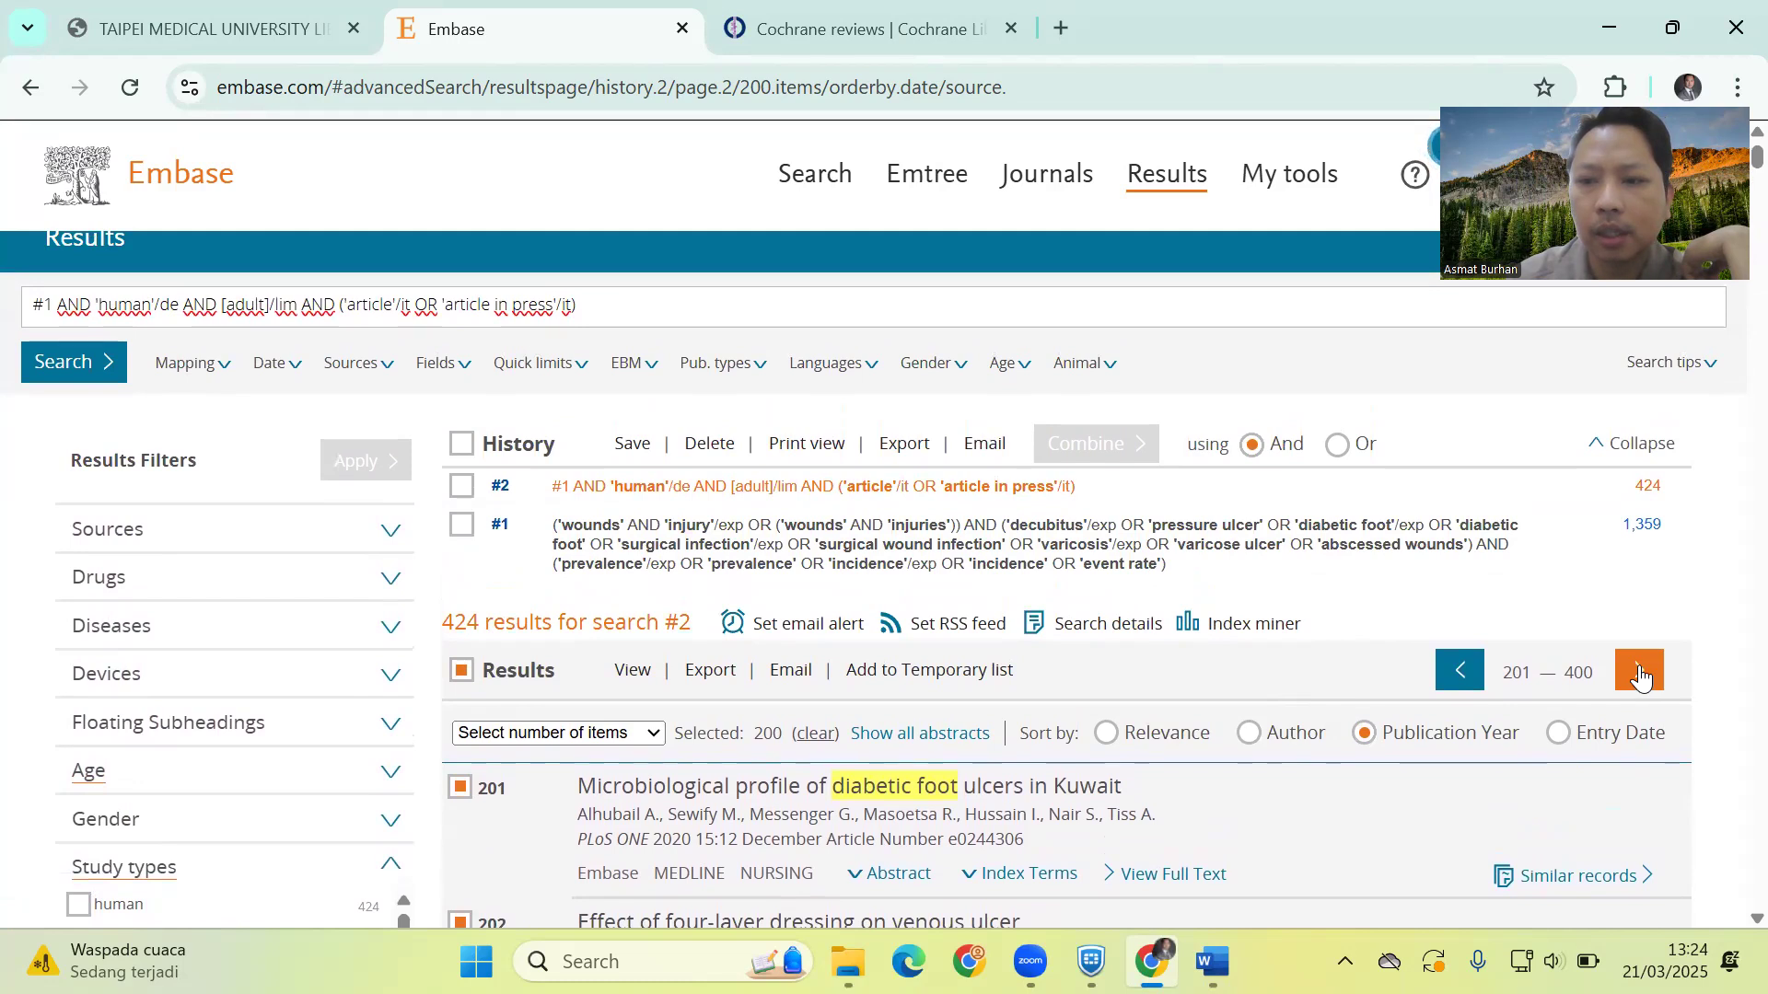
pyautogui.click(1640, 677)
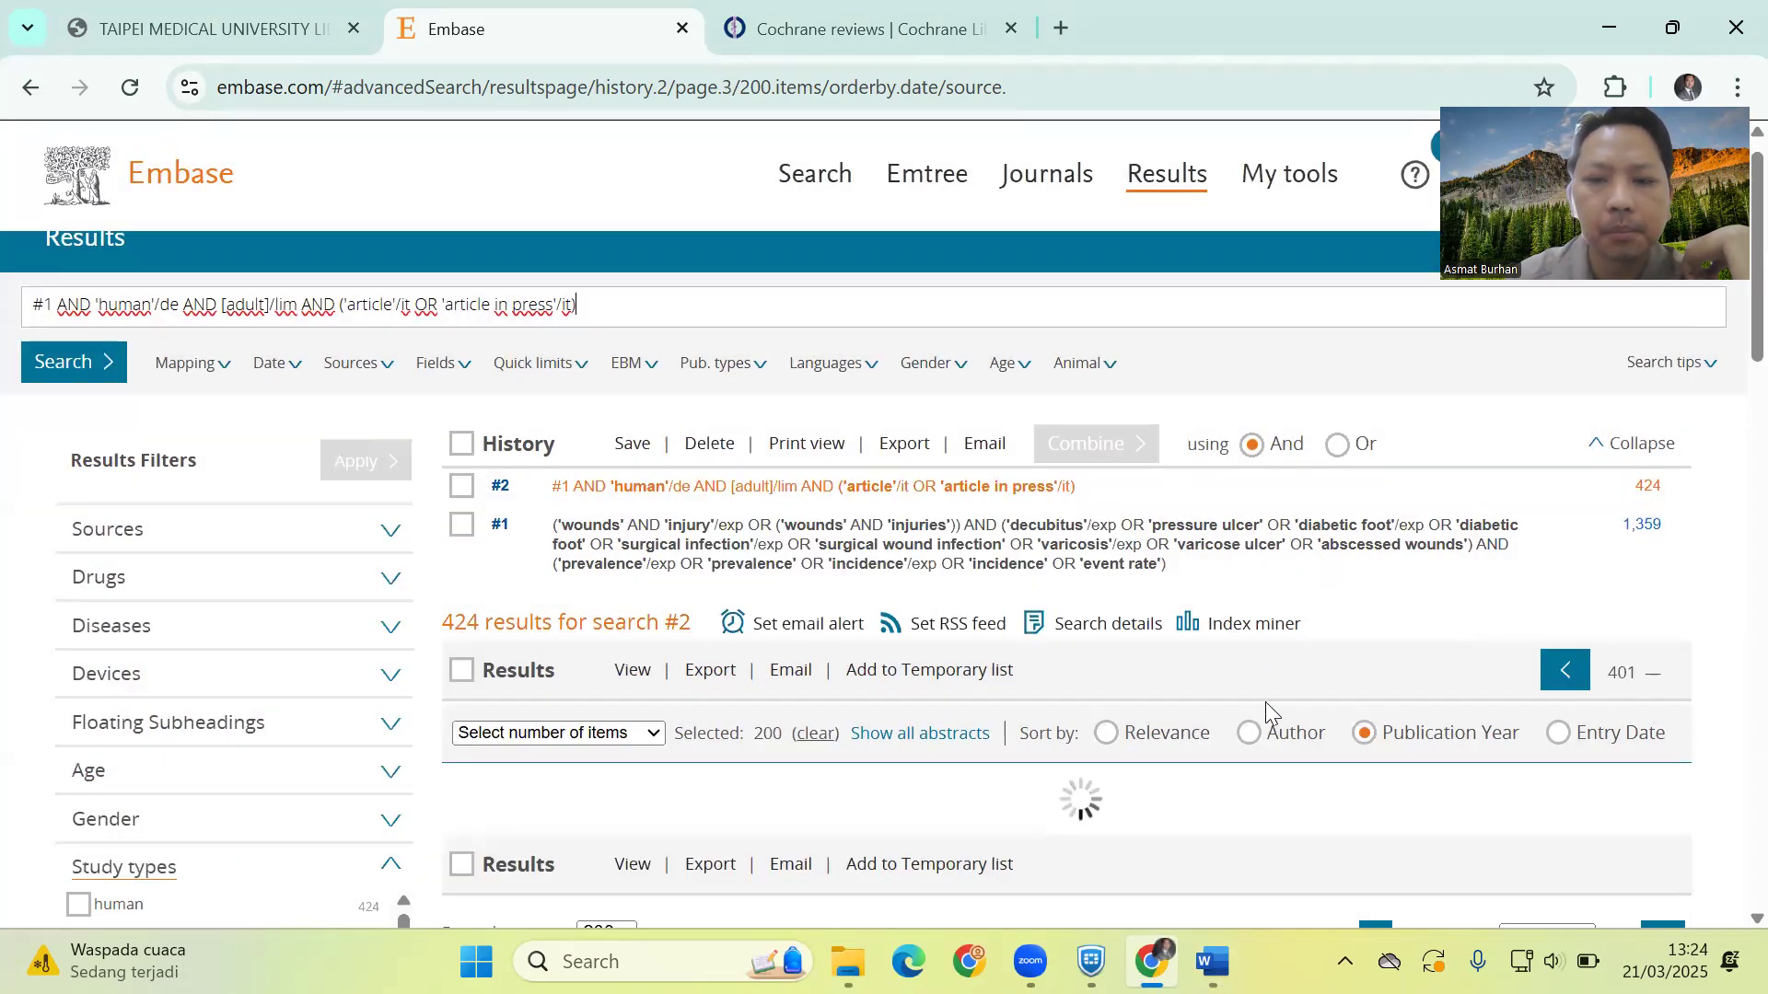
# Select results 401–424 and choose RIS format (Mendeley, EndNote) for exporting the selected records
pyautogui.click(463, 675)
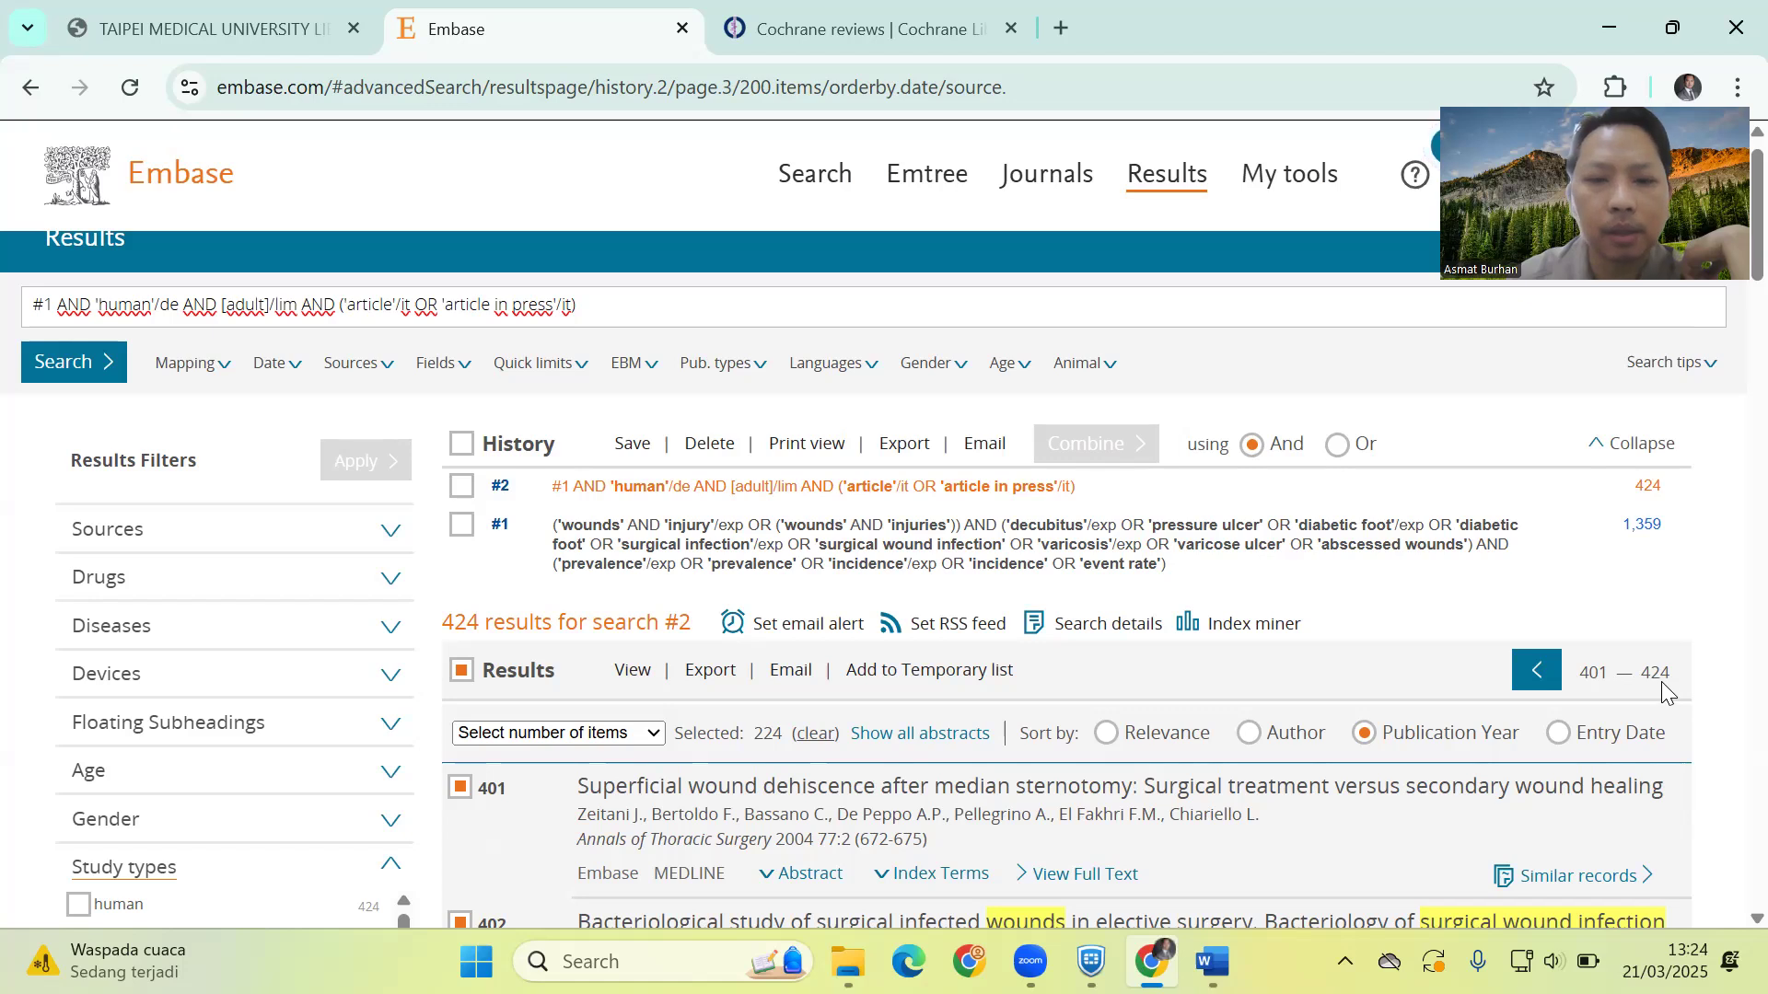
pyautogui.click(710, 679)
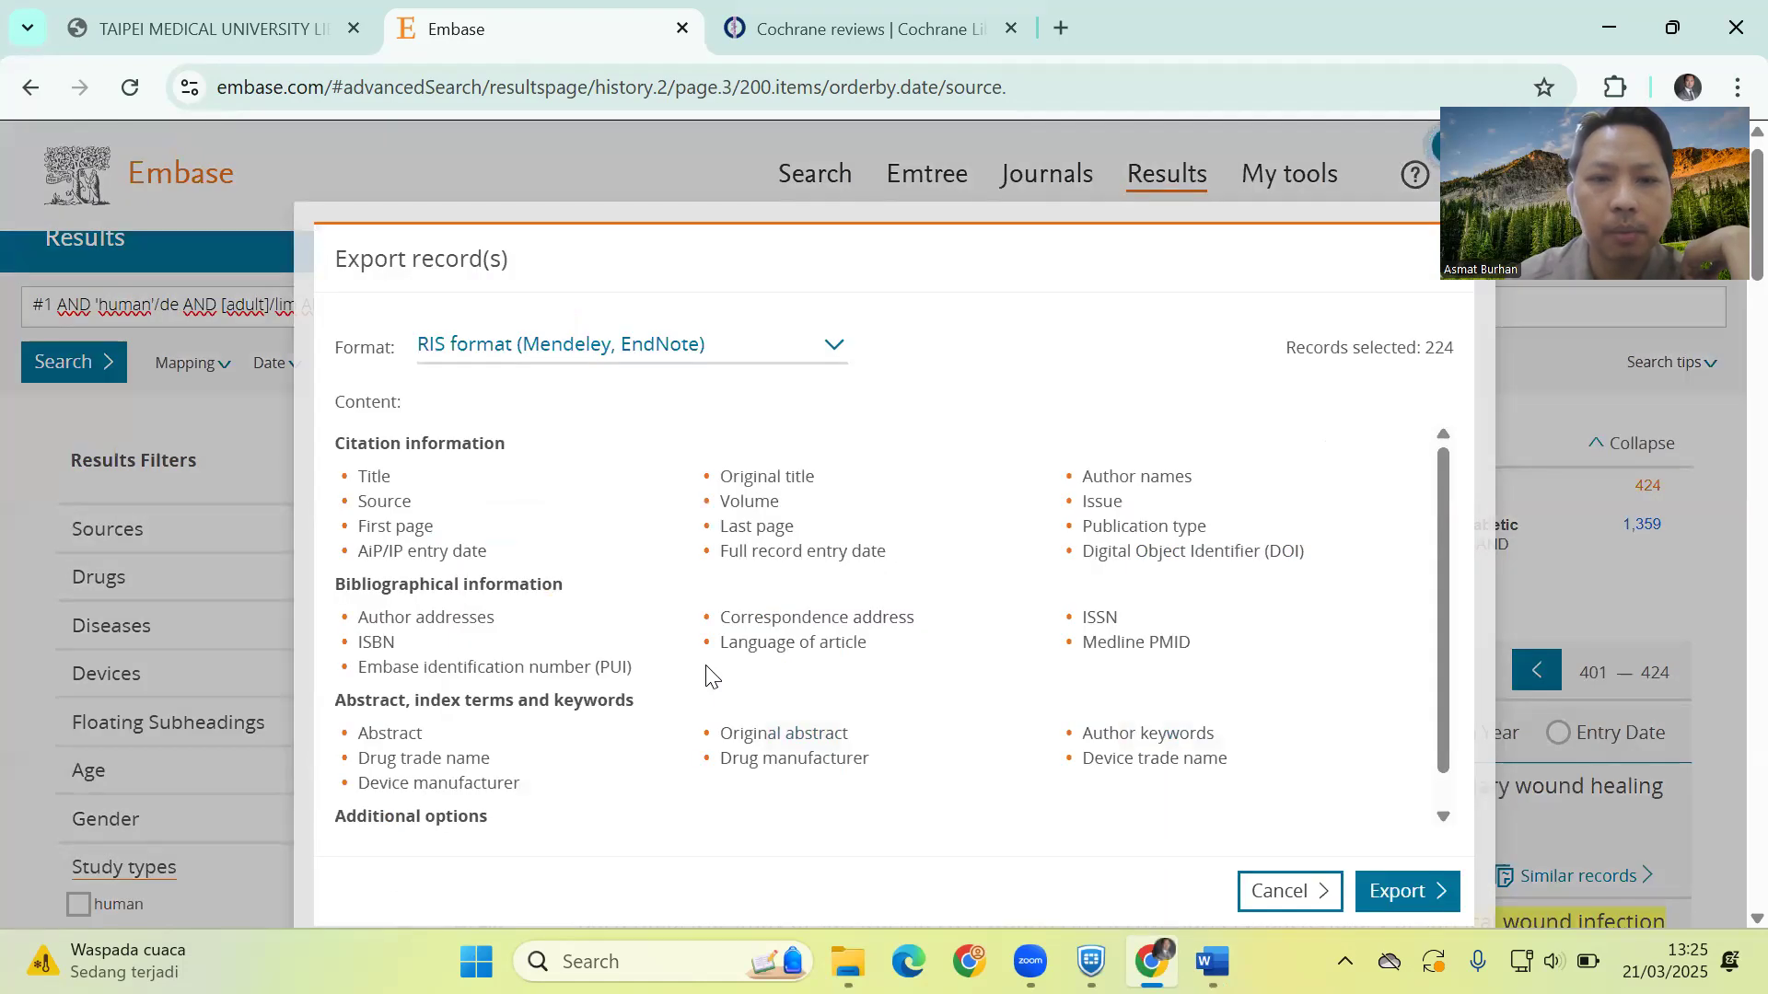
pyautogui.click(833, 348)
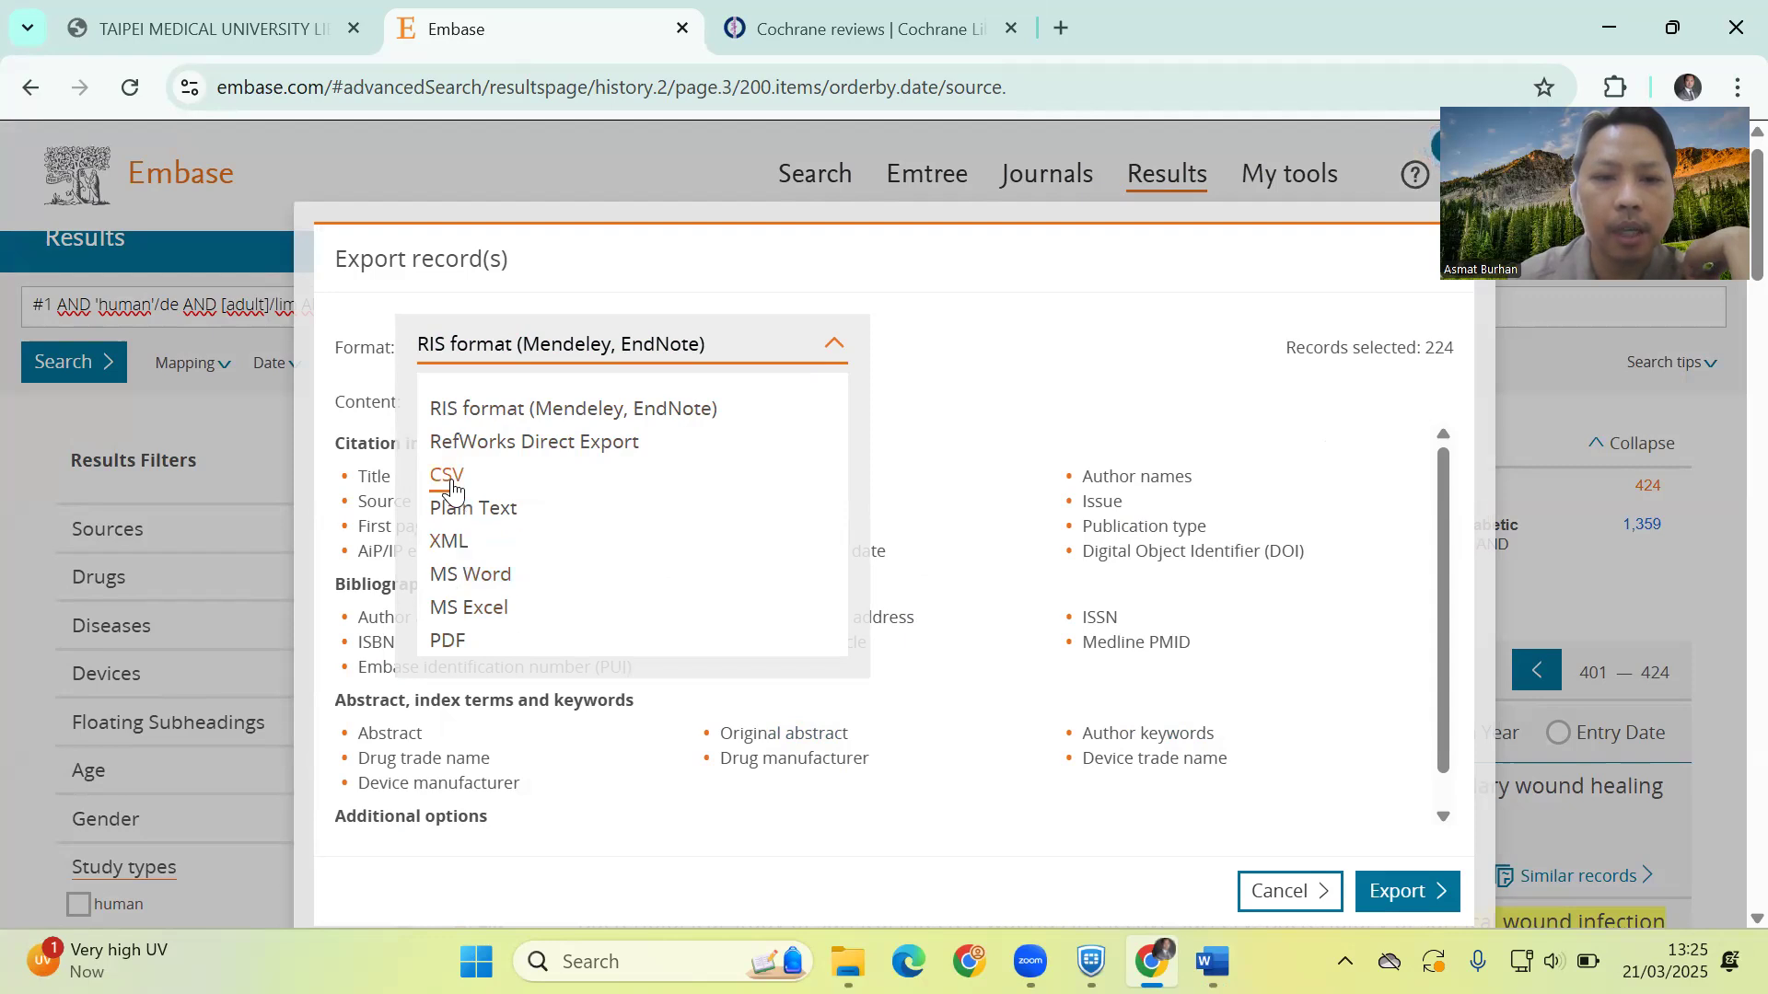
pyautogui.click(640, 424)
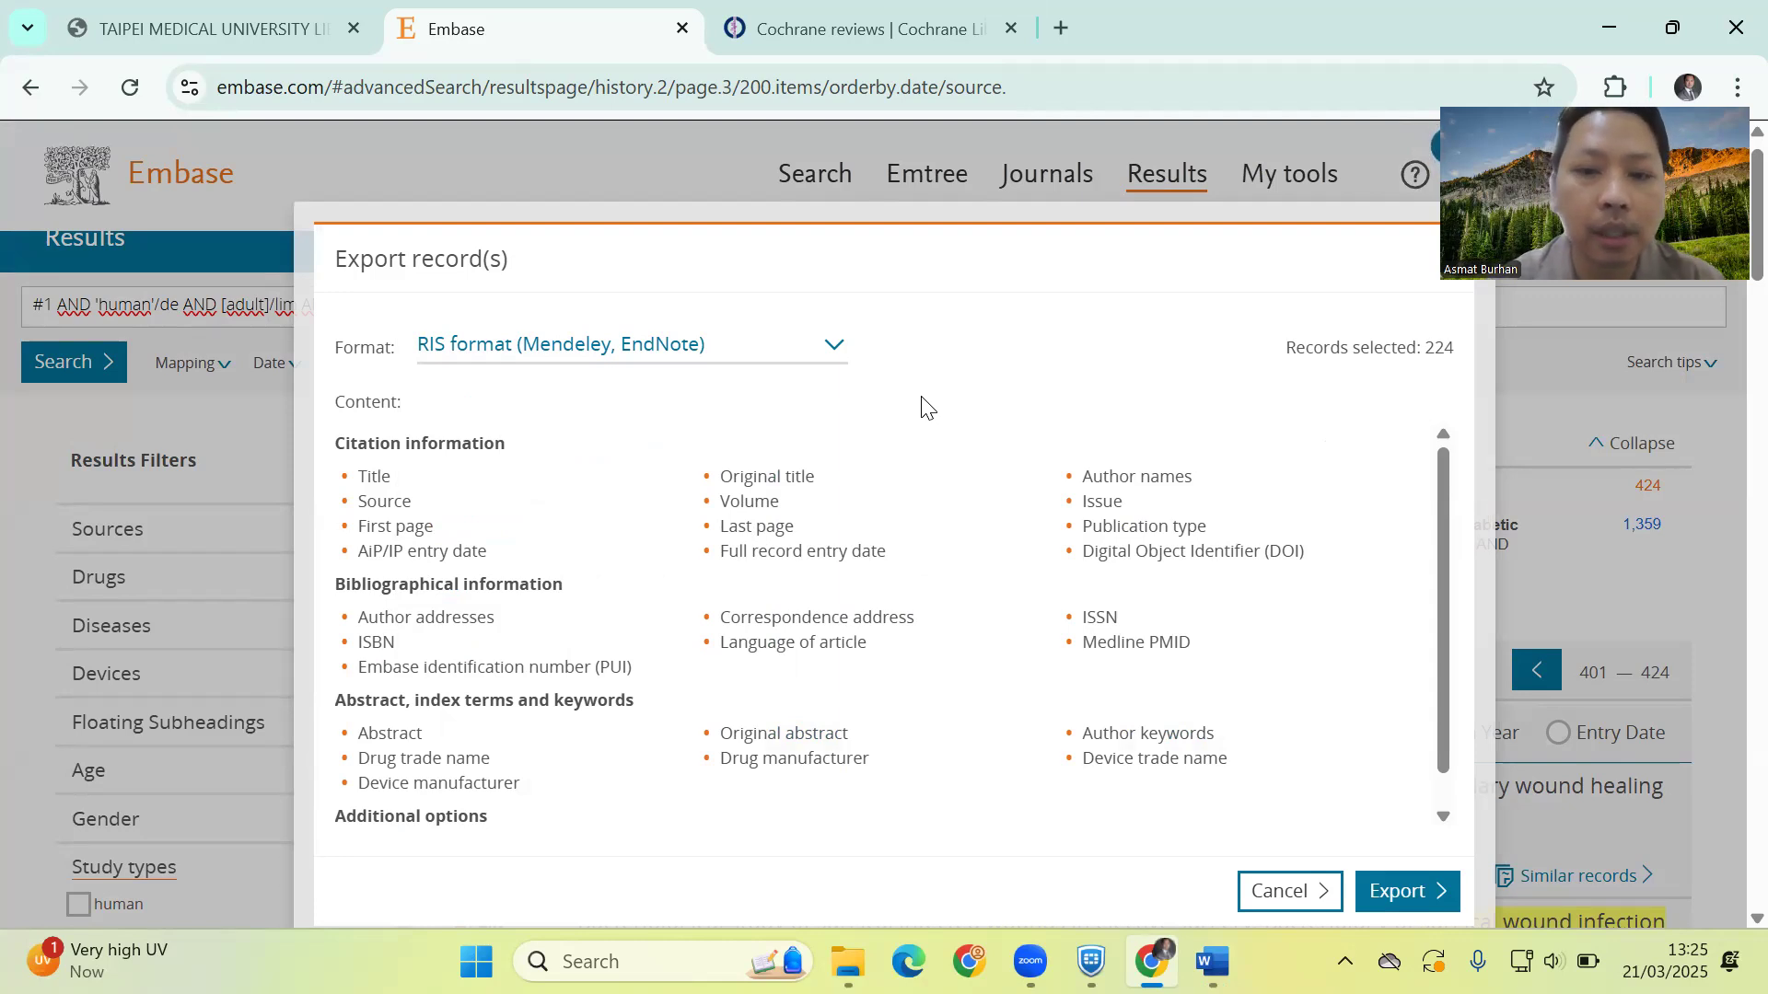
# Export the selected records and download the resulting RIS file
pyautogui.scroll(-1, 921, 405)
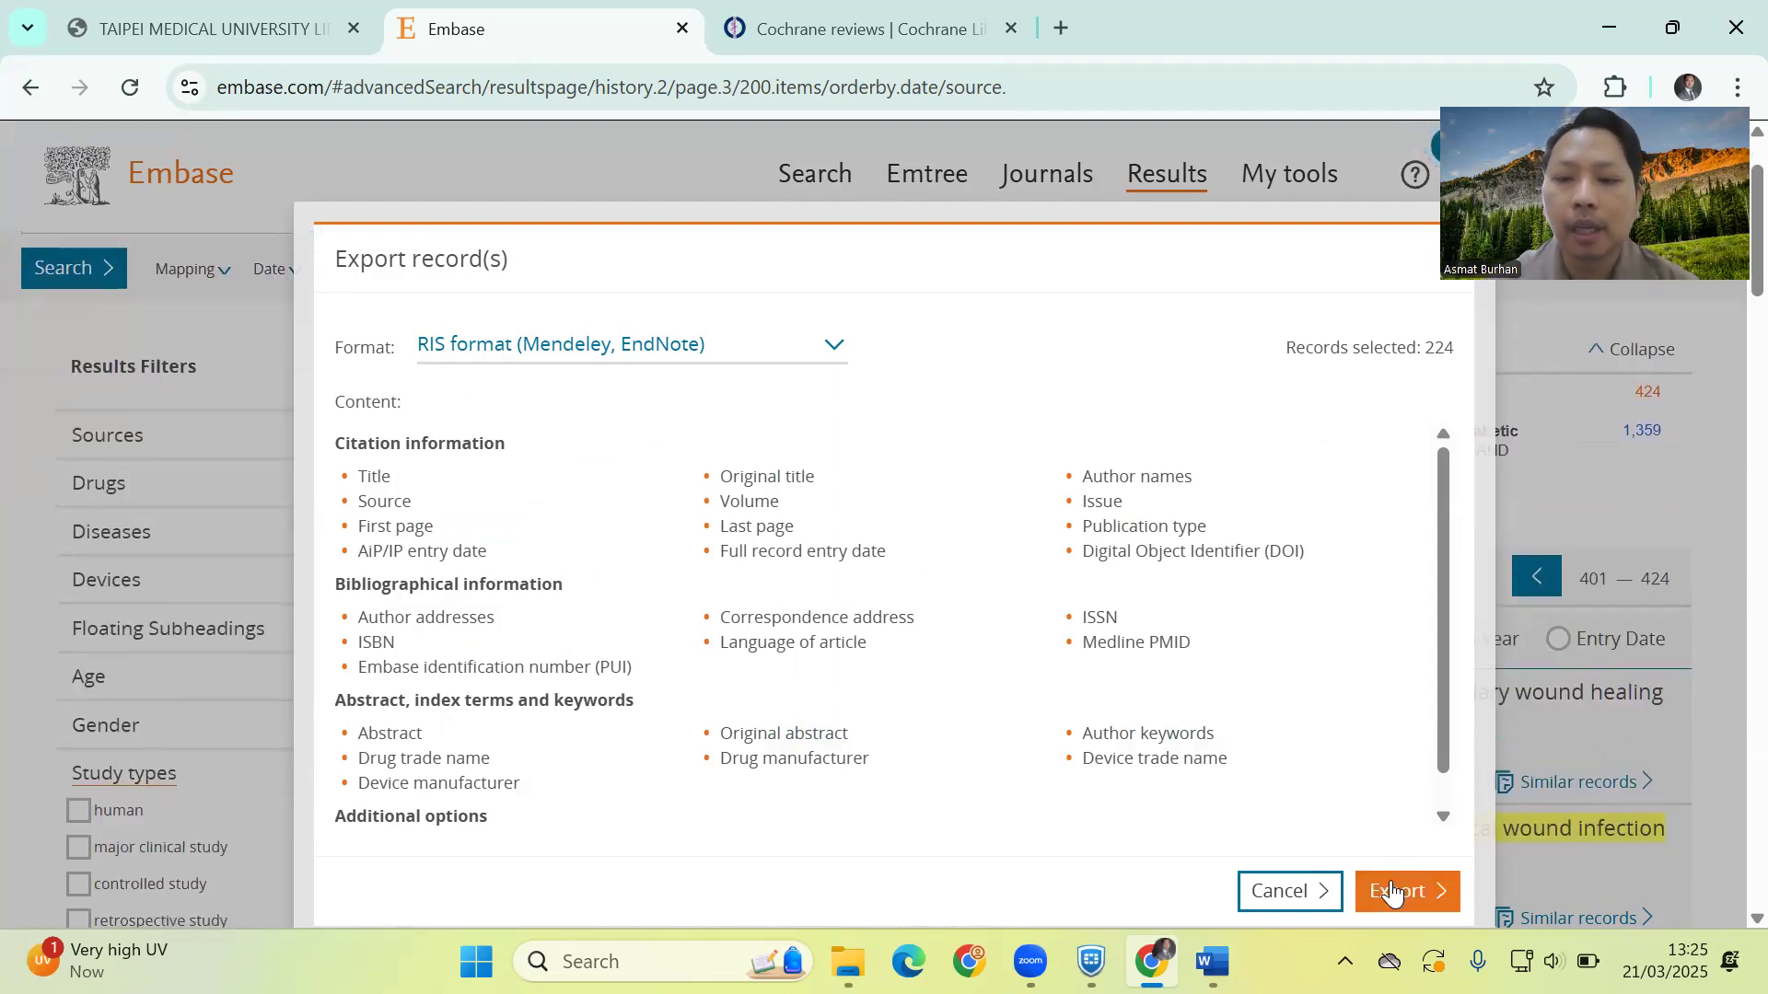
pyautogui.click(1396, 892)
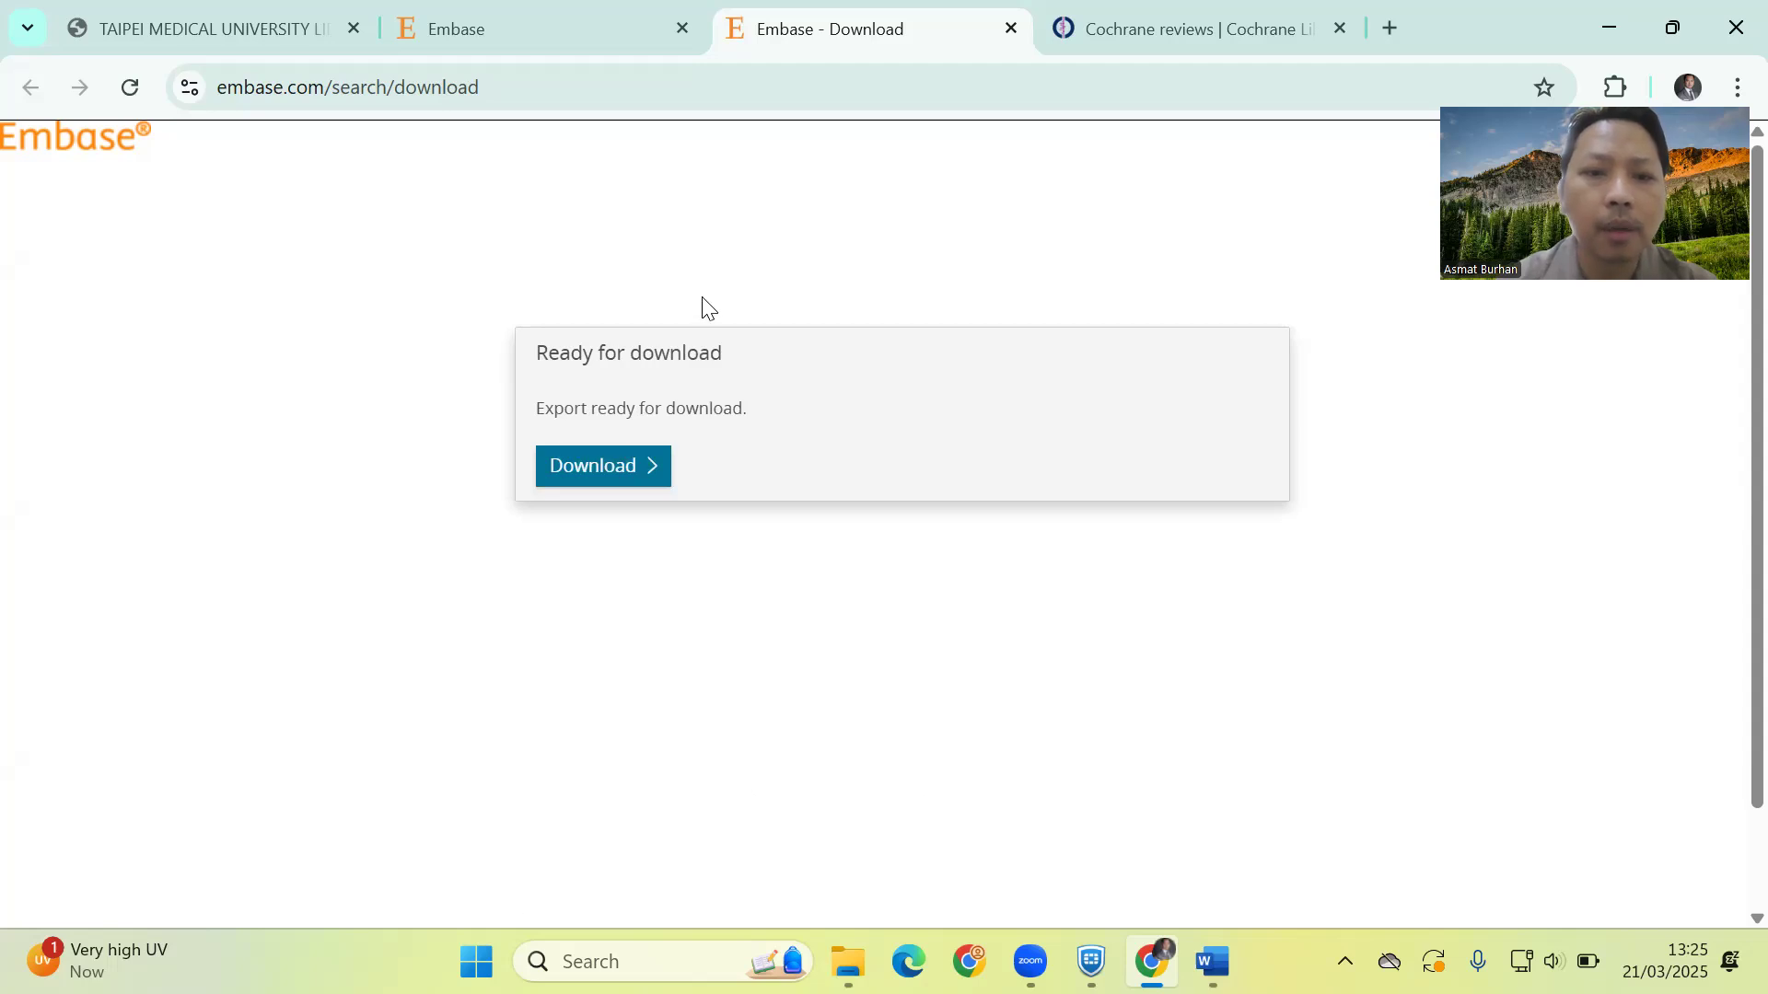
pyautogui.click(581, 474)
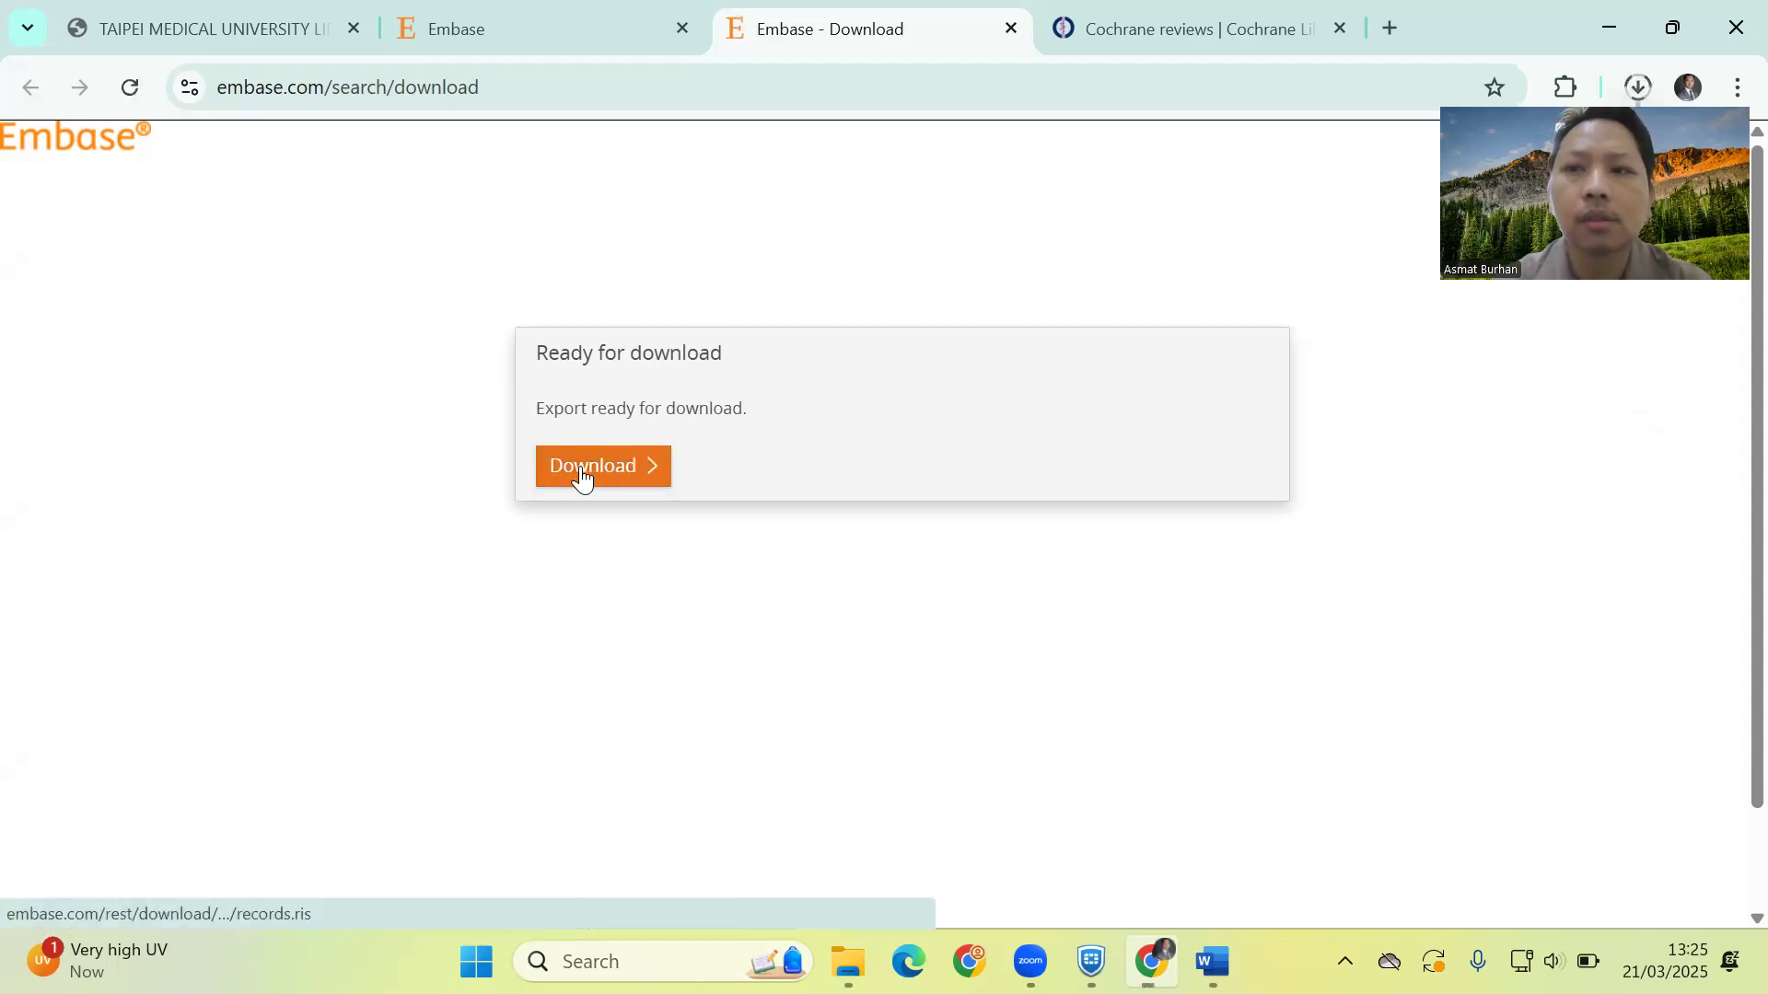
# Return to the Embase results page and collapse the Study types and Publication types filters
pyautogui.click(472, 37)
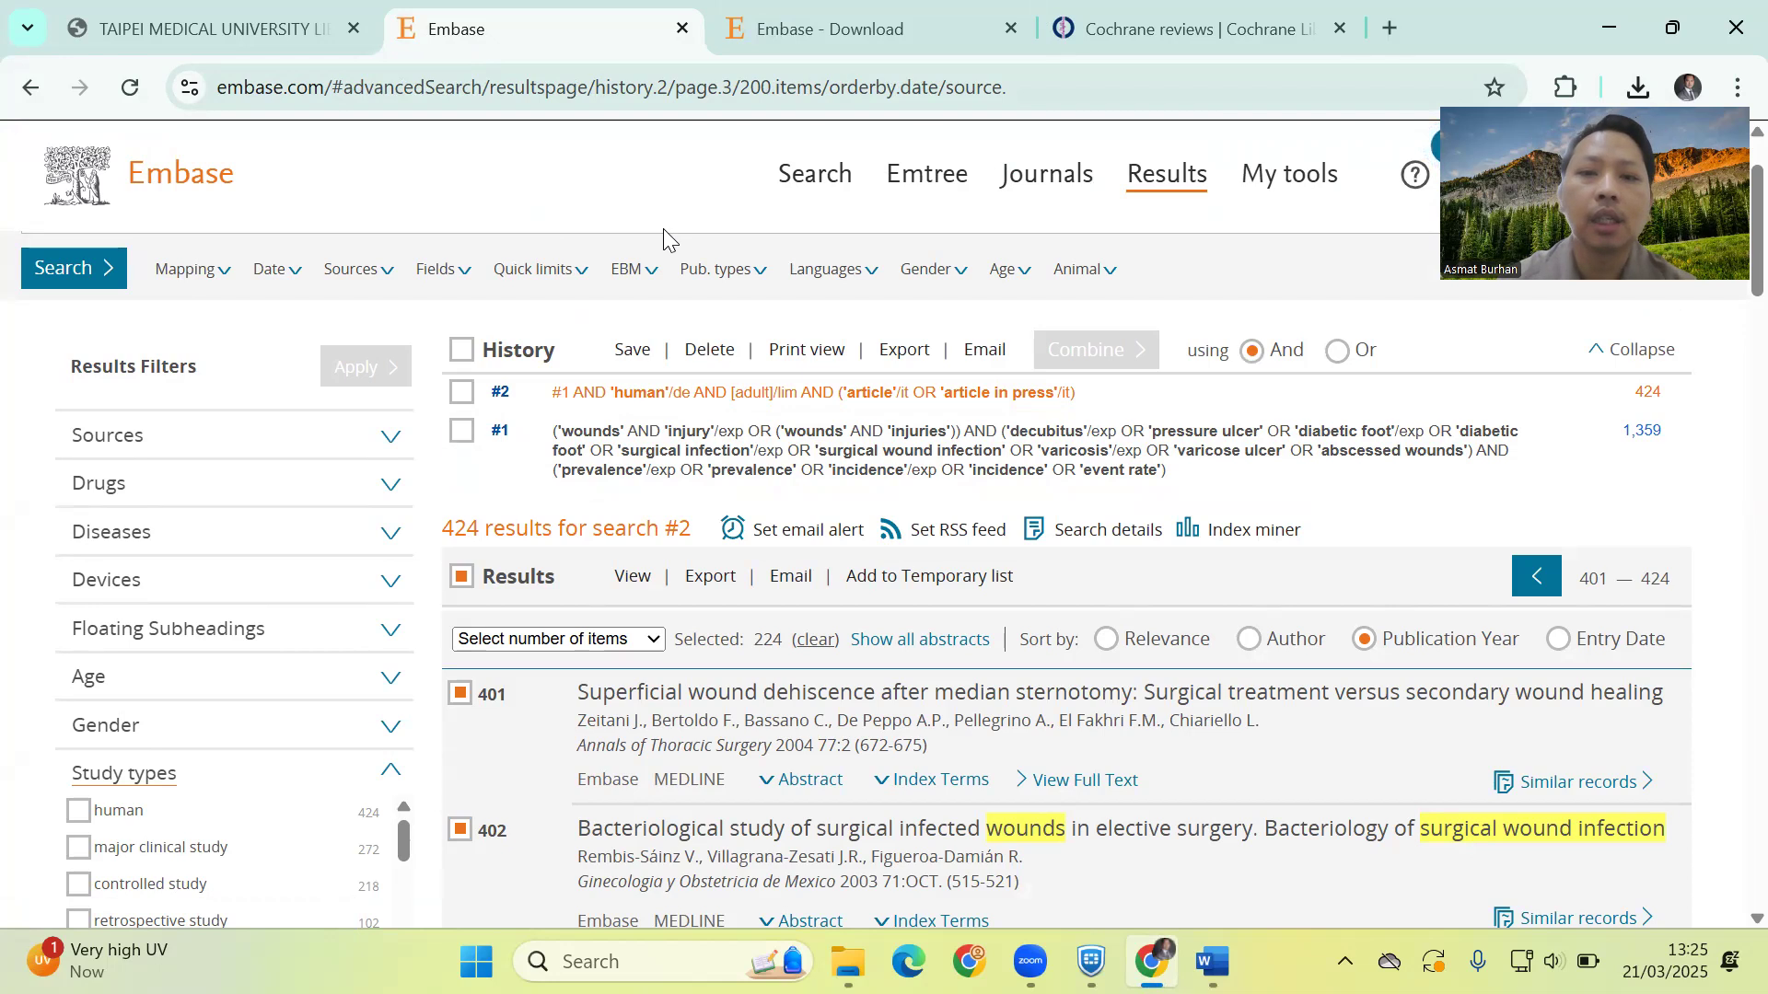
pyautogui.click(379, 775)
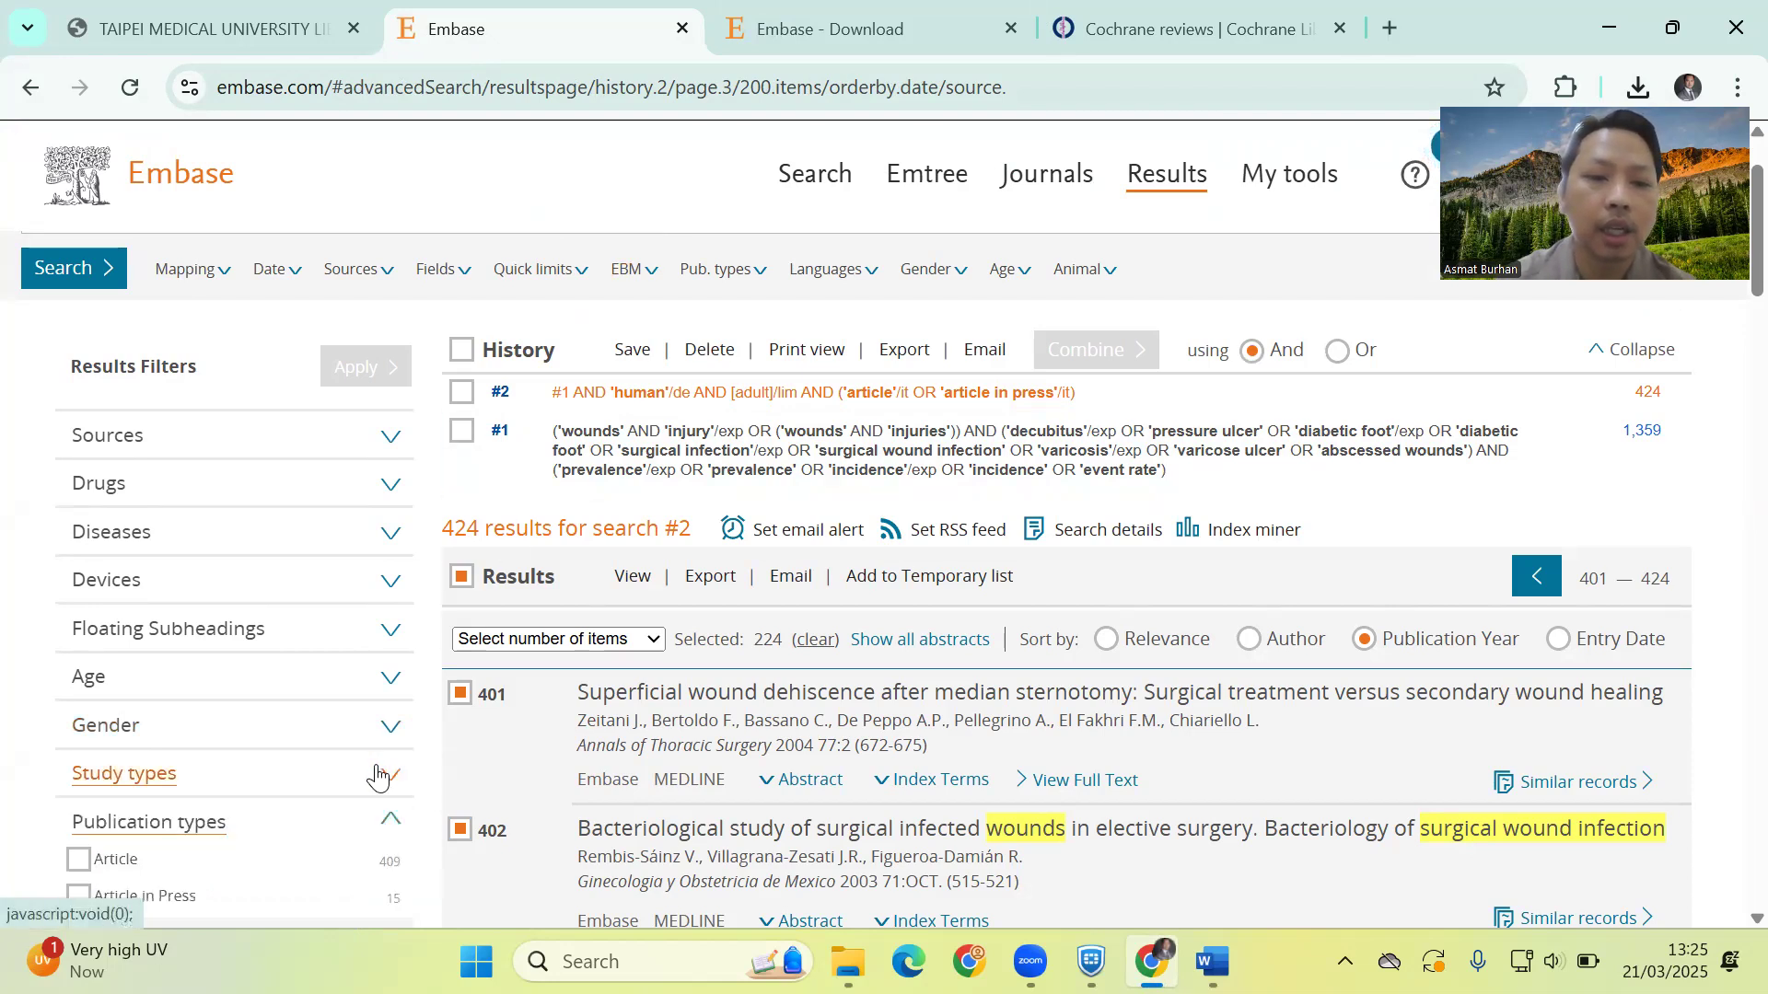
pyautogui.click(390, 819)
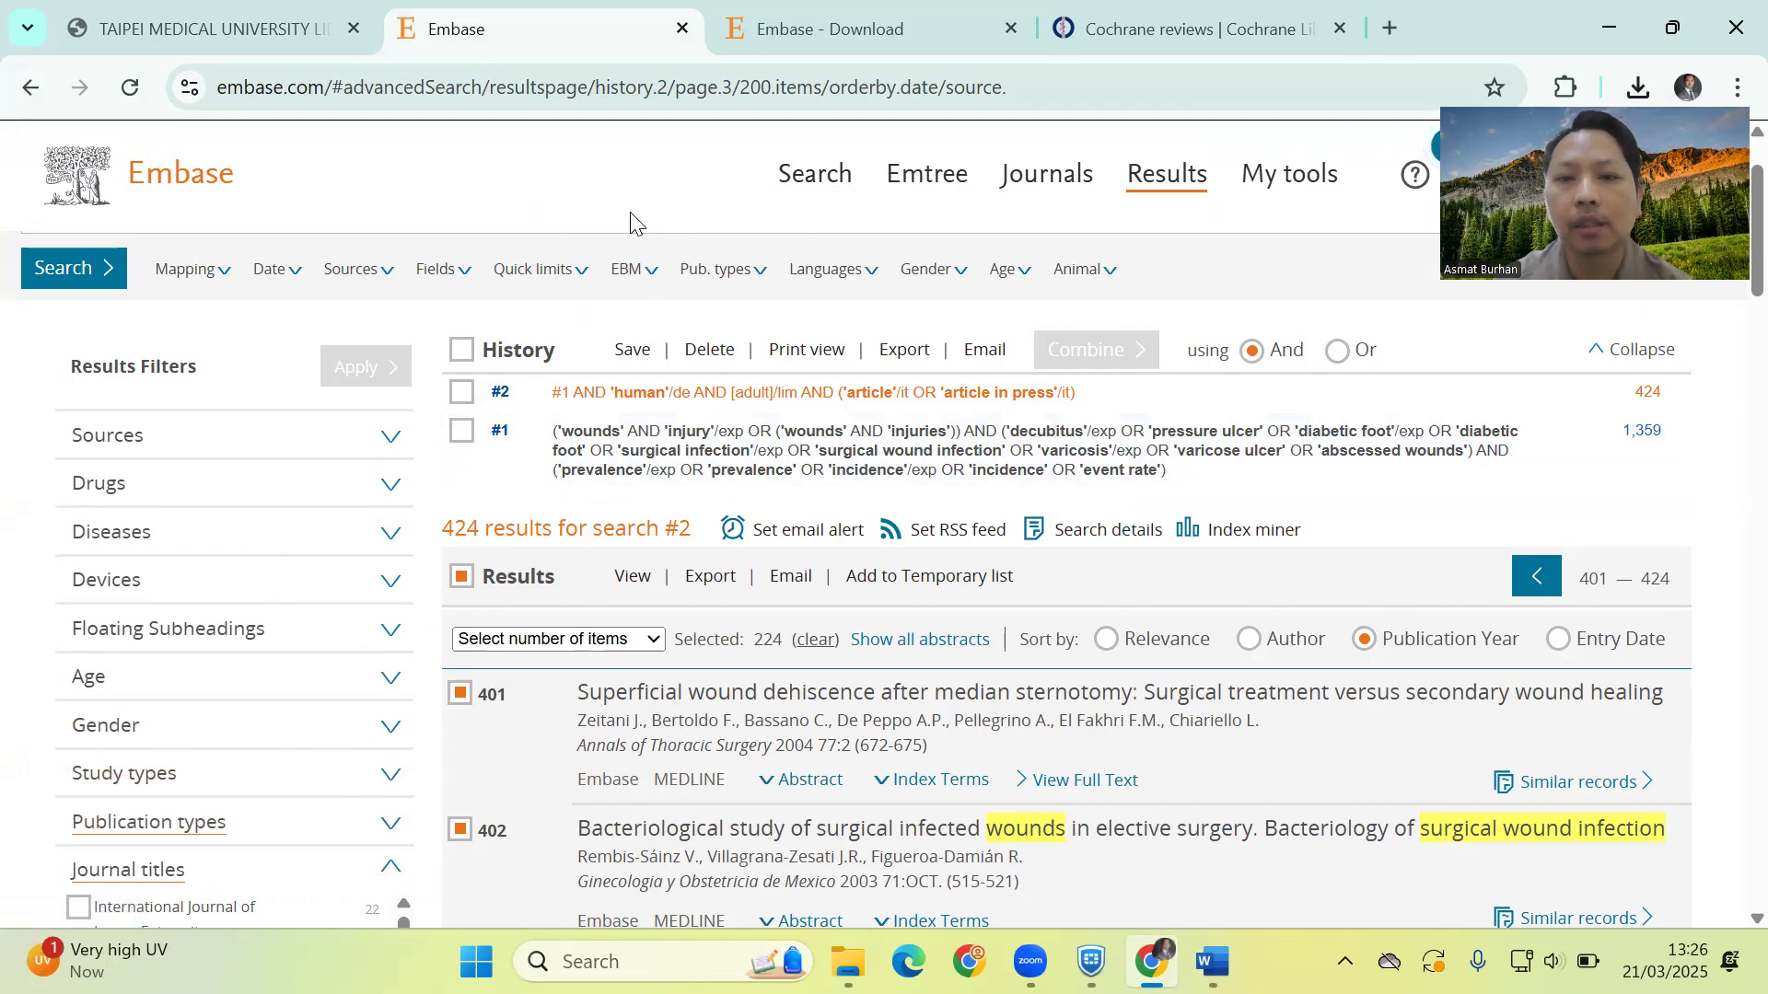
pyautogui.scroll(2, 630, 212)
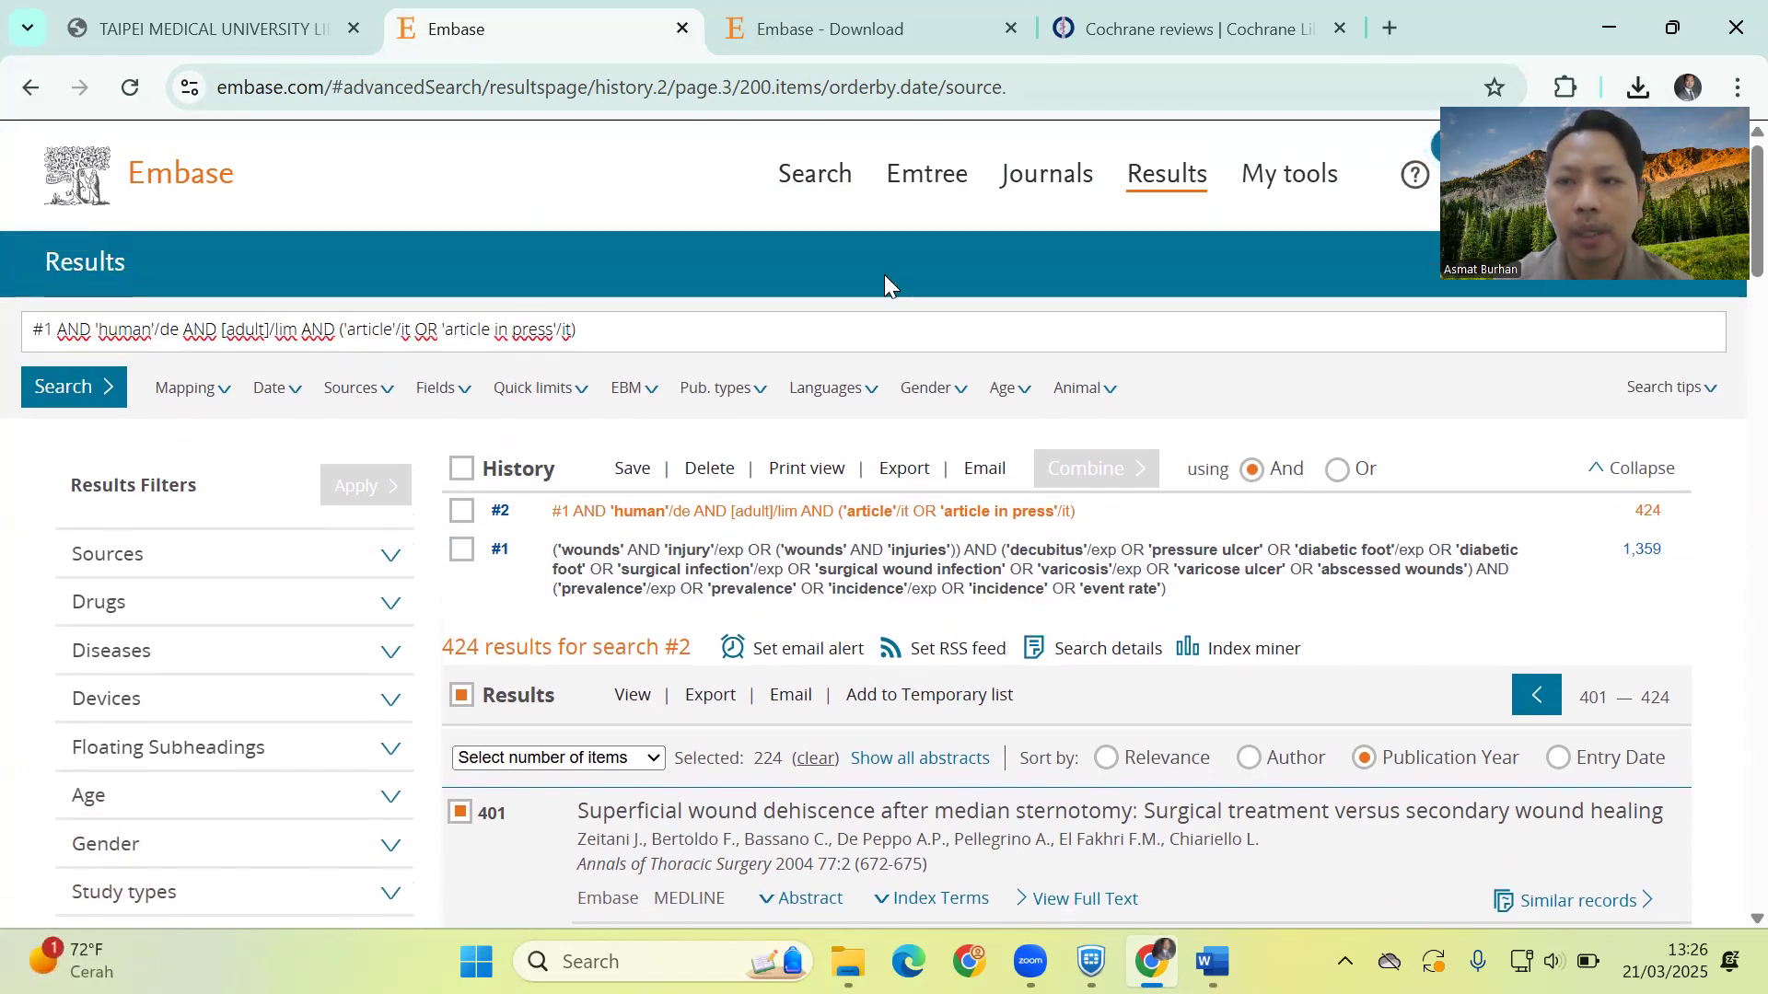
# Start a new quick search with the broad query "wounds and injuries AND pressure ulcer OR diabetic foot"
pyautogui.click(826, 175)
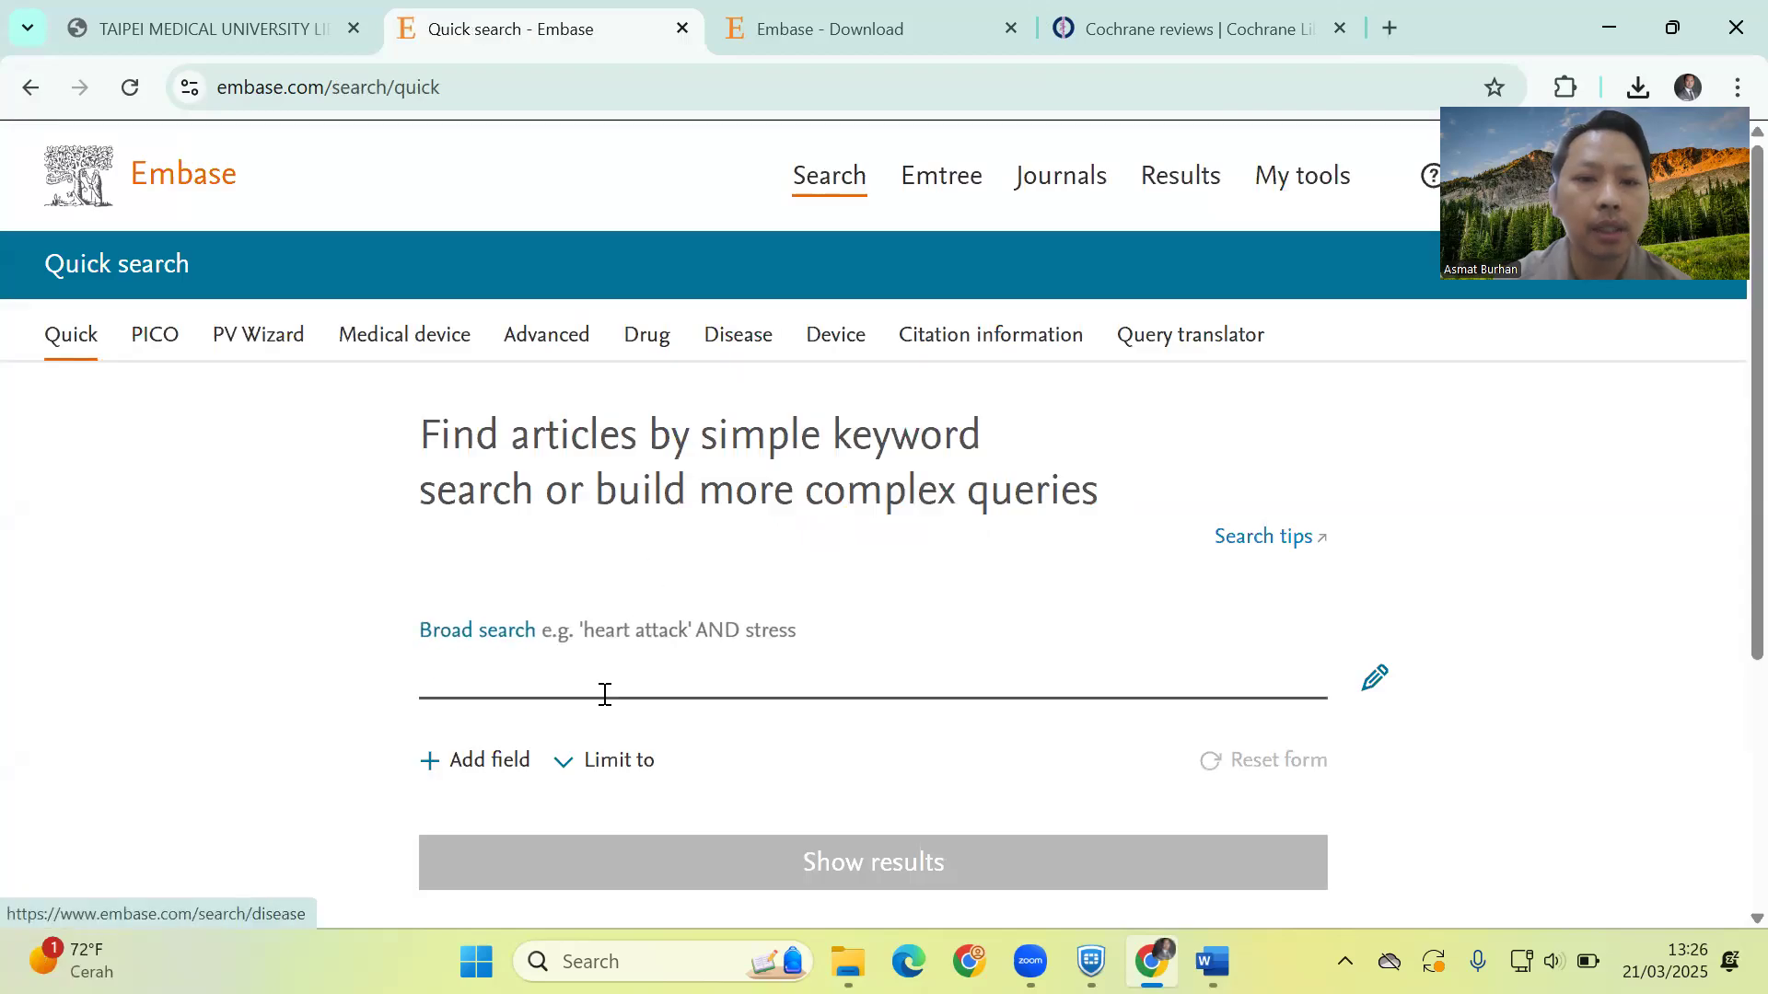
pyautogui.click(539, 677)
pyautogui.write('woun')
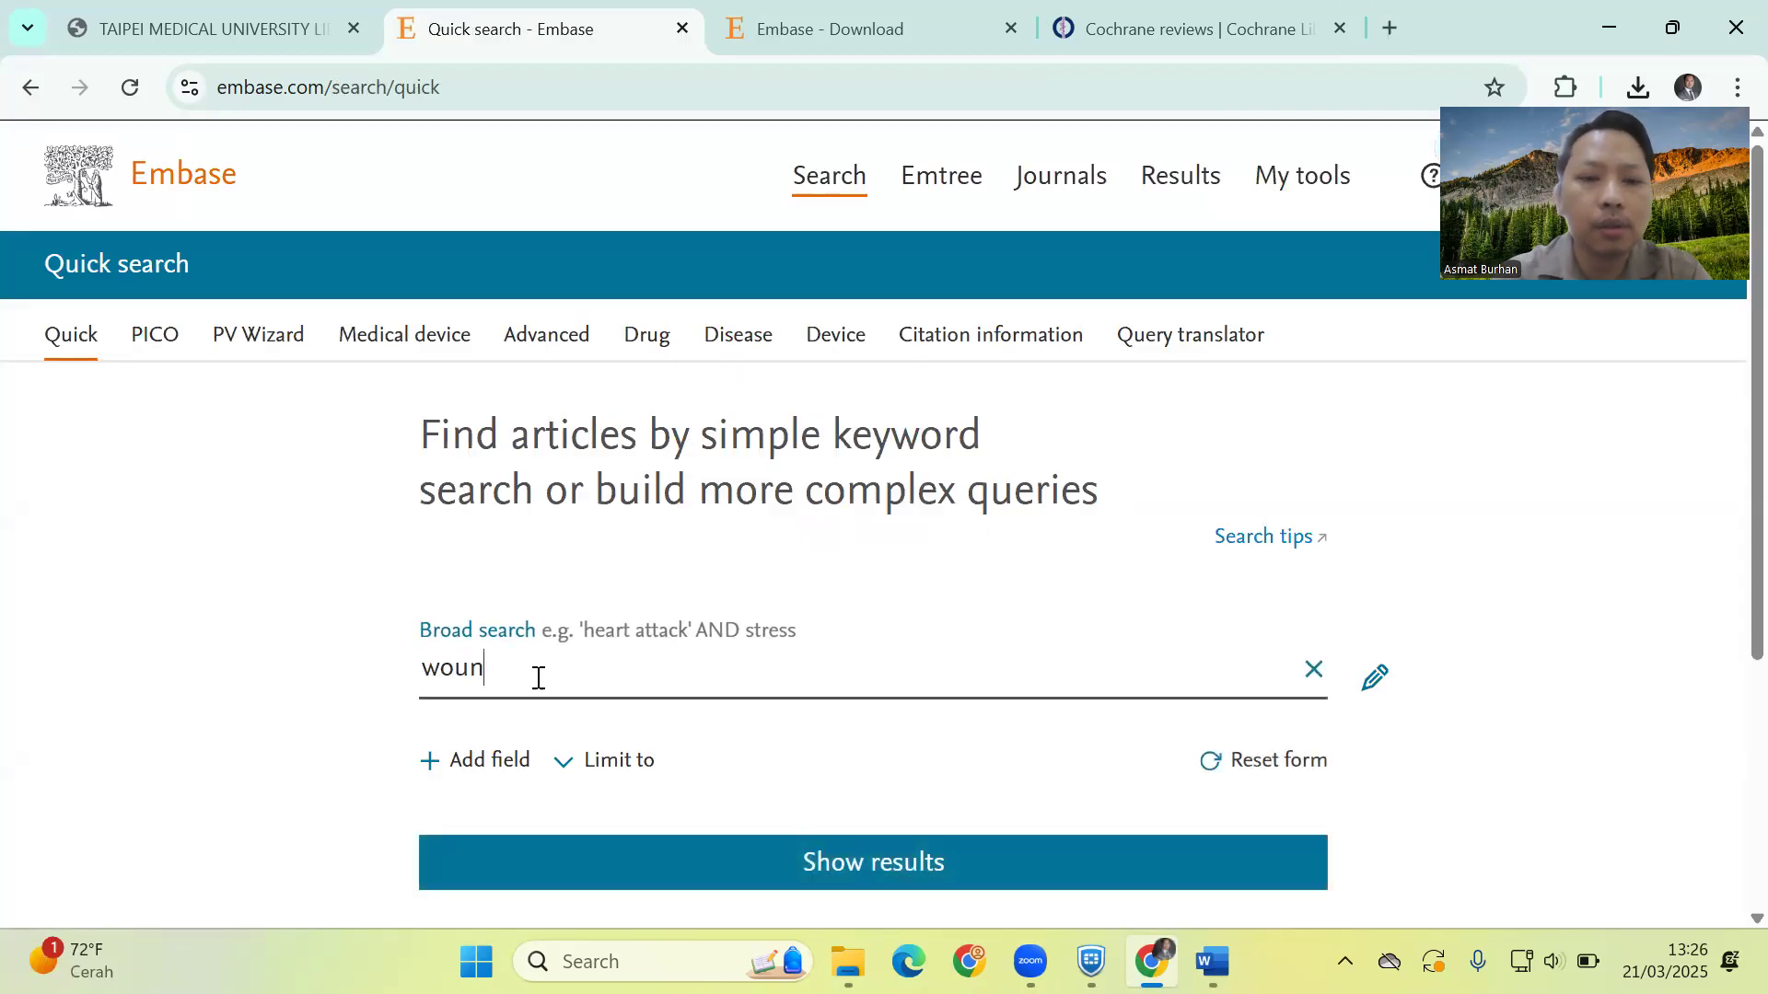
pyautogui.write('ds and i')
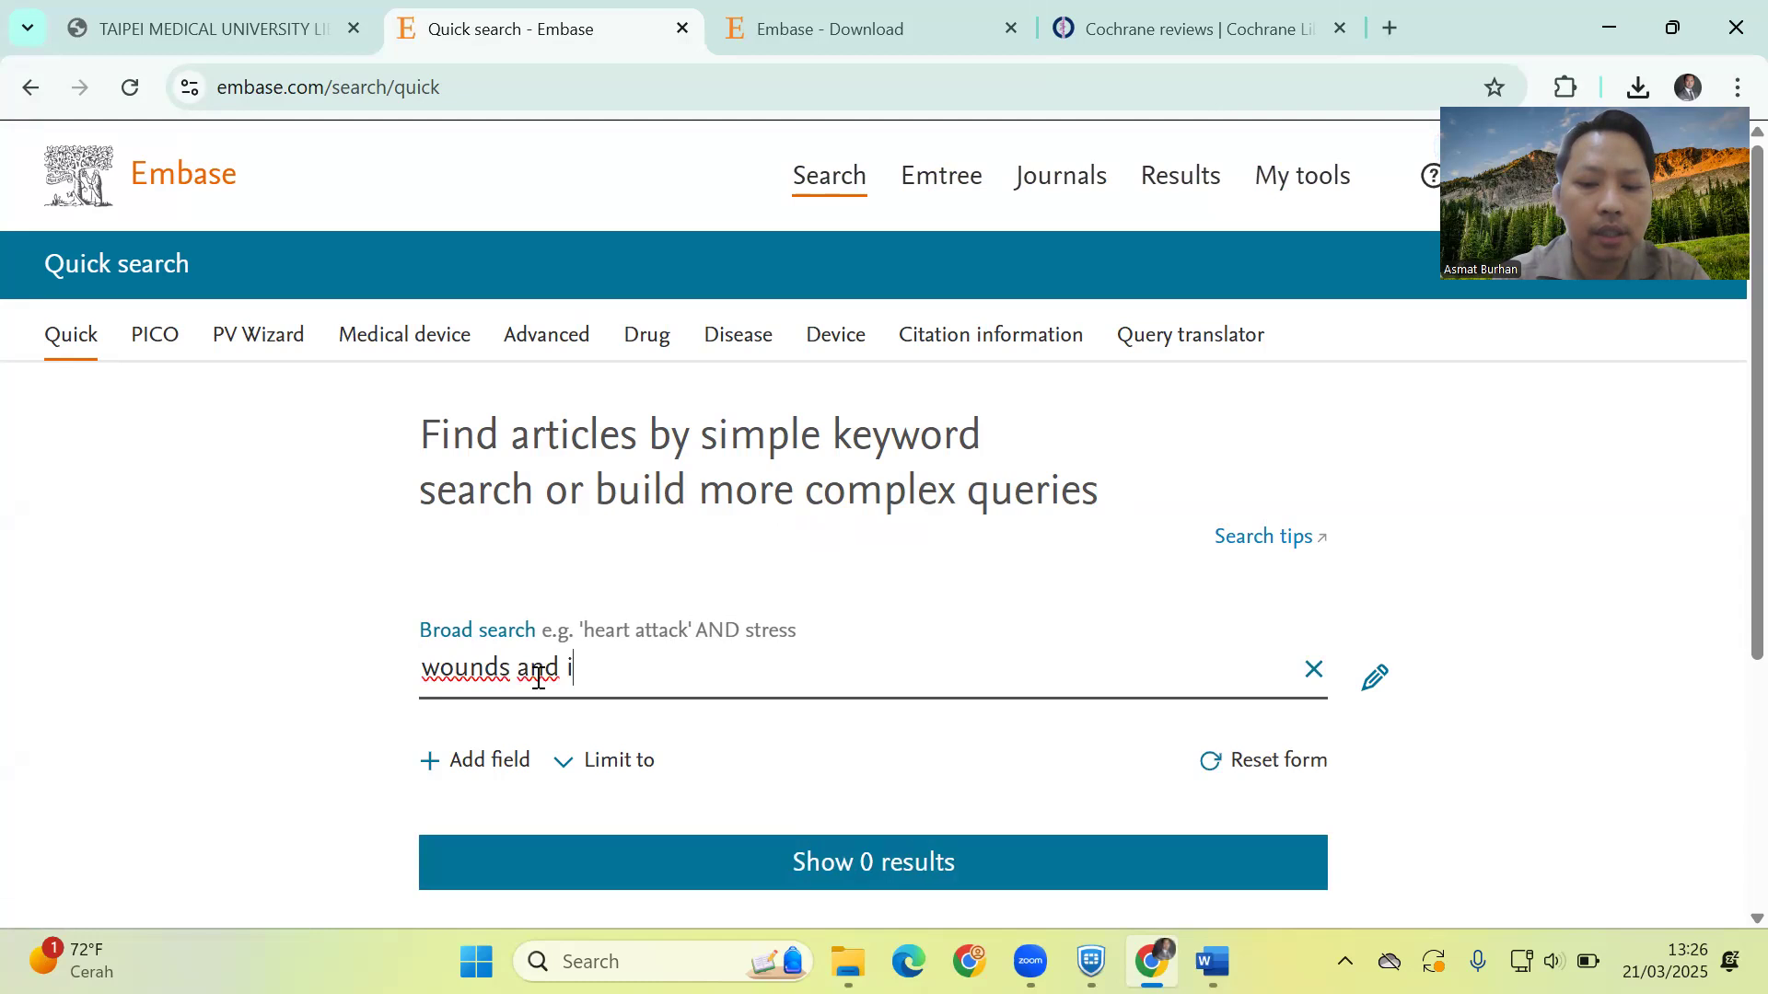
pyautogui.write('njuries')
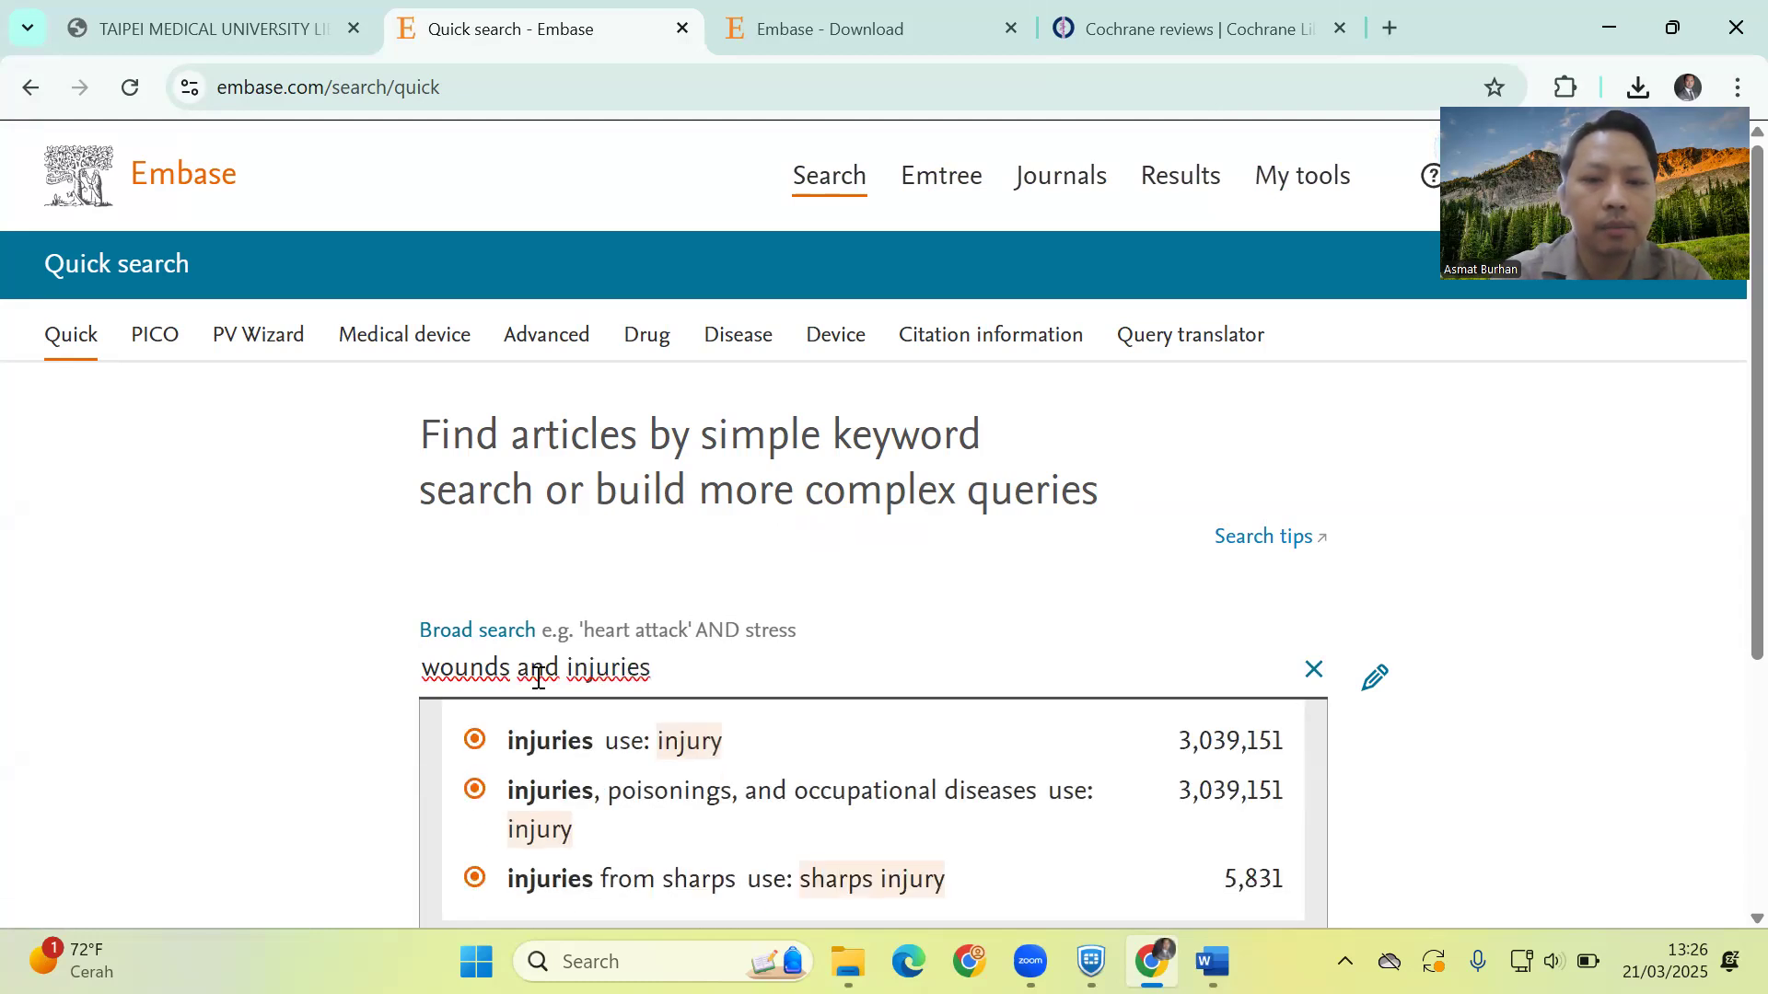
pyautogui.write(' AND')
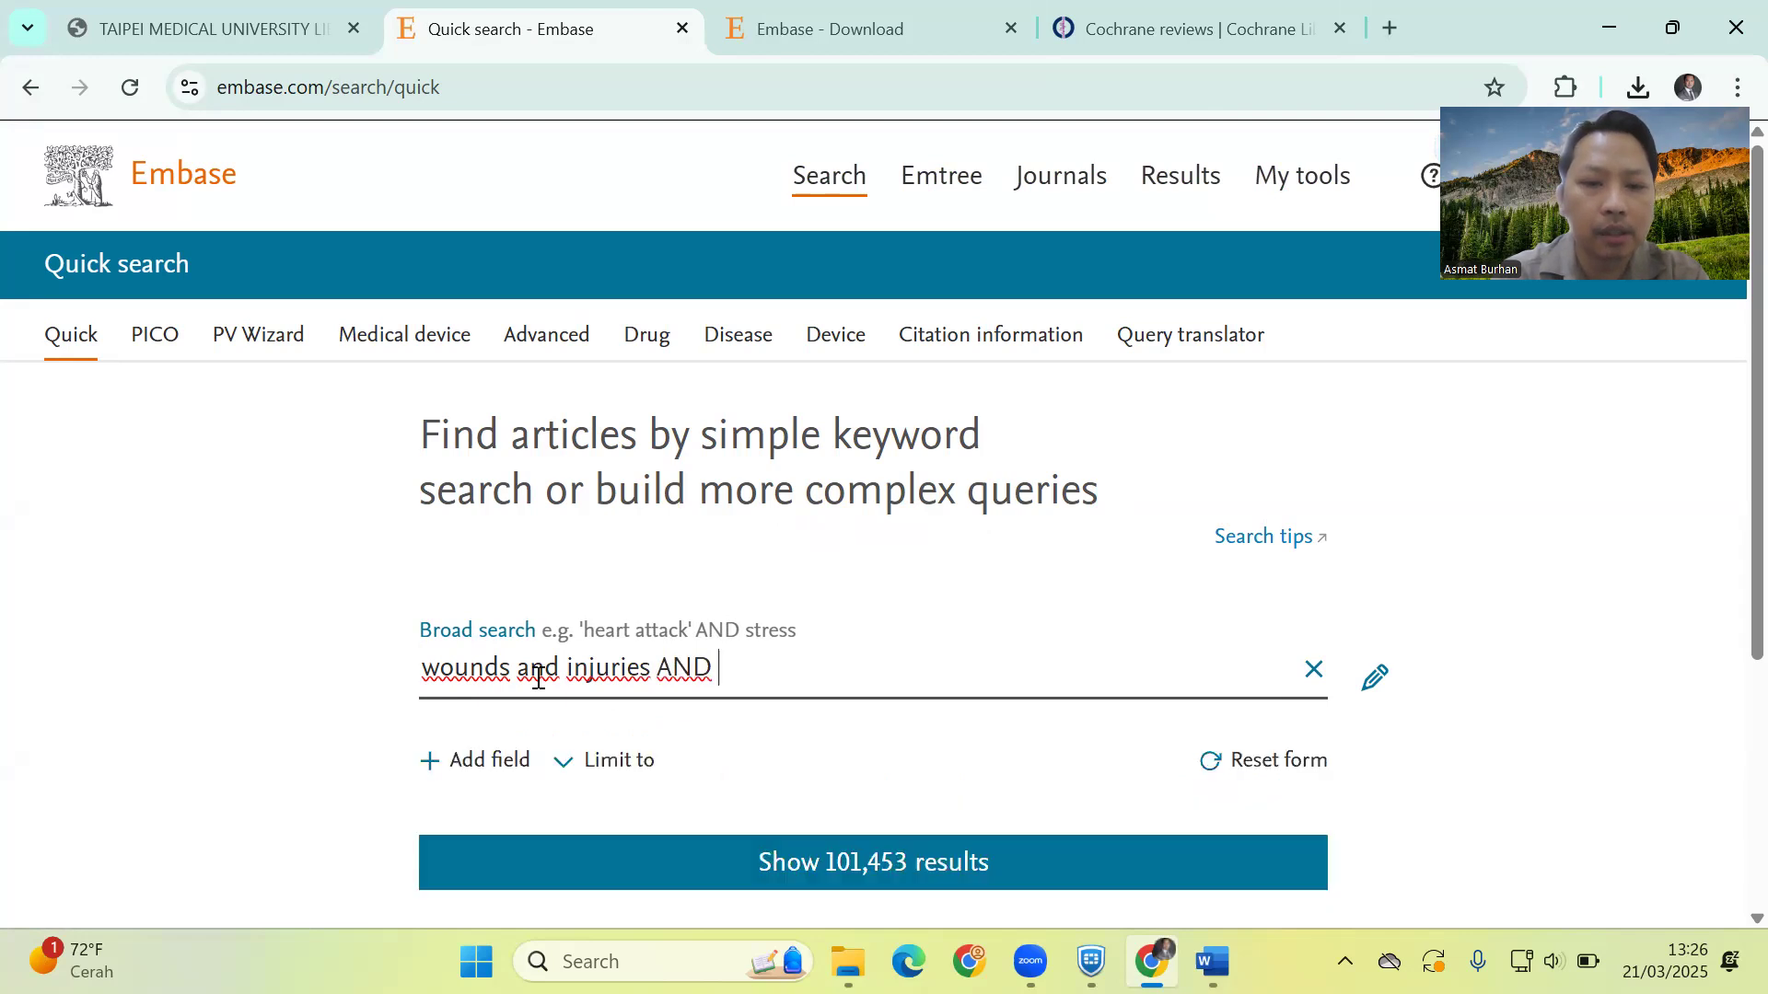
pyautogui.write(' press')
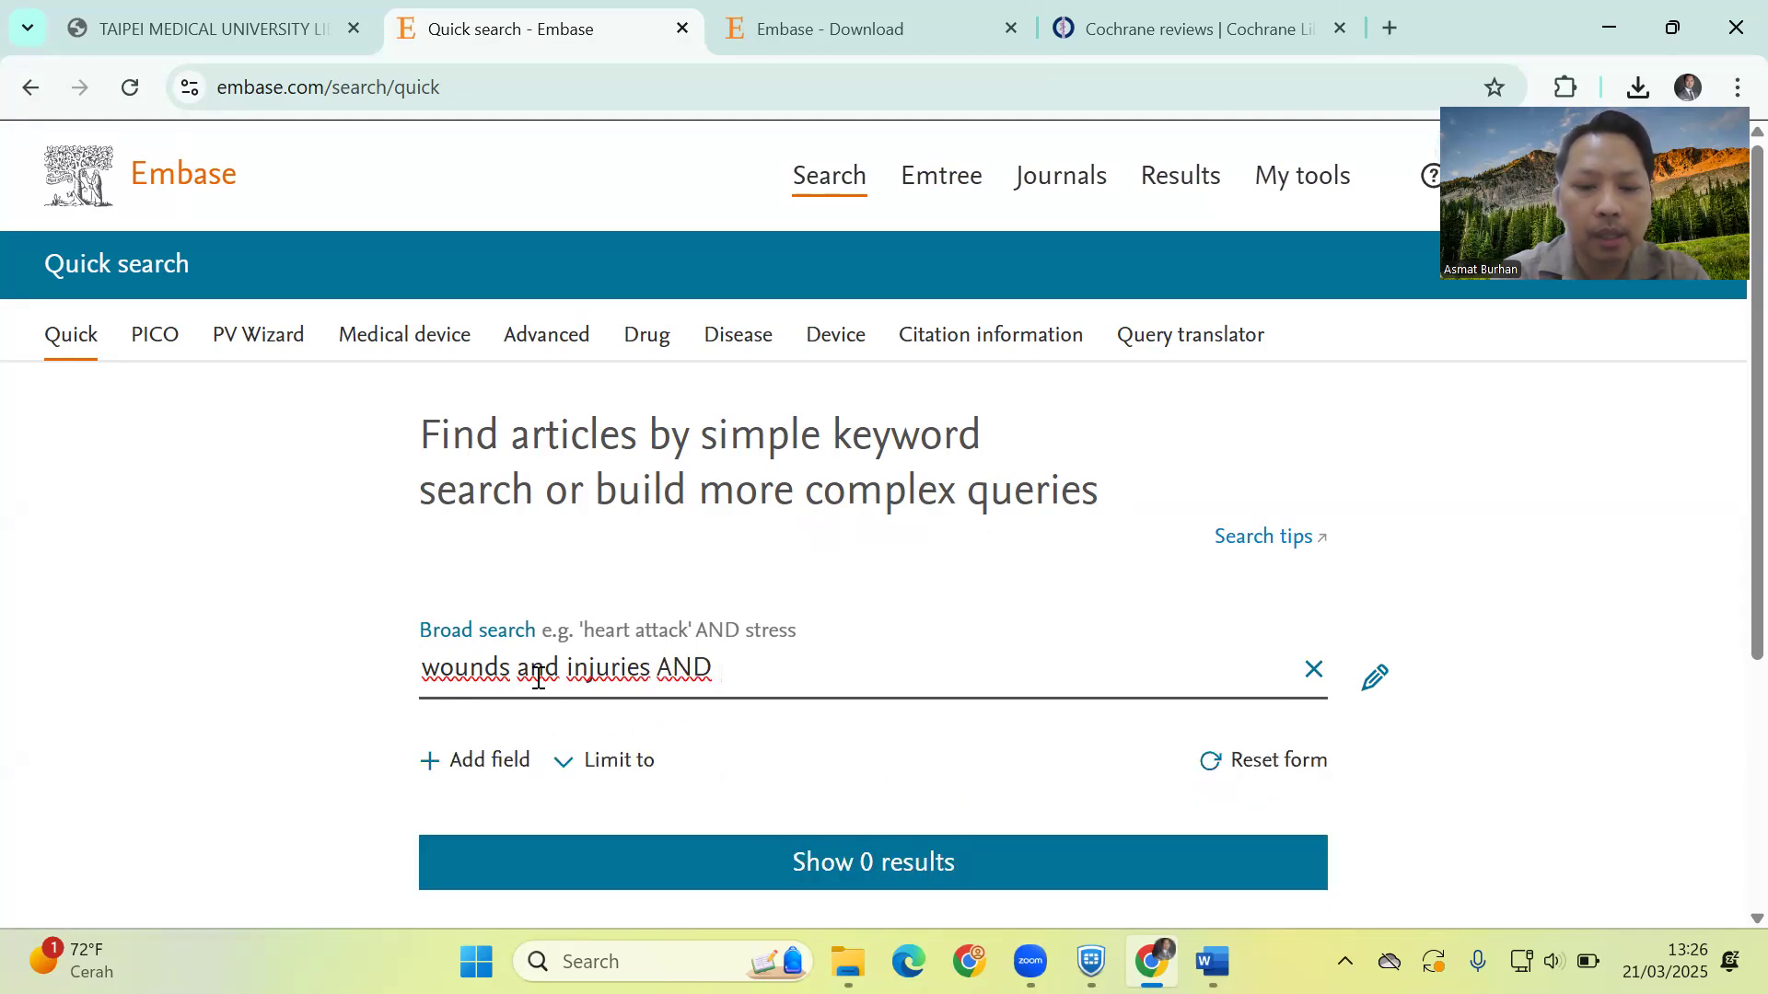
pyautogui.write('ure ulcer')
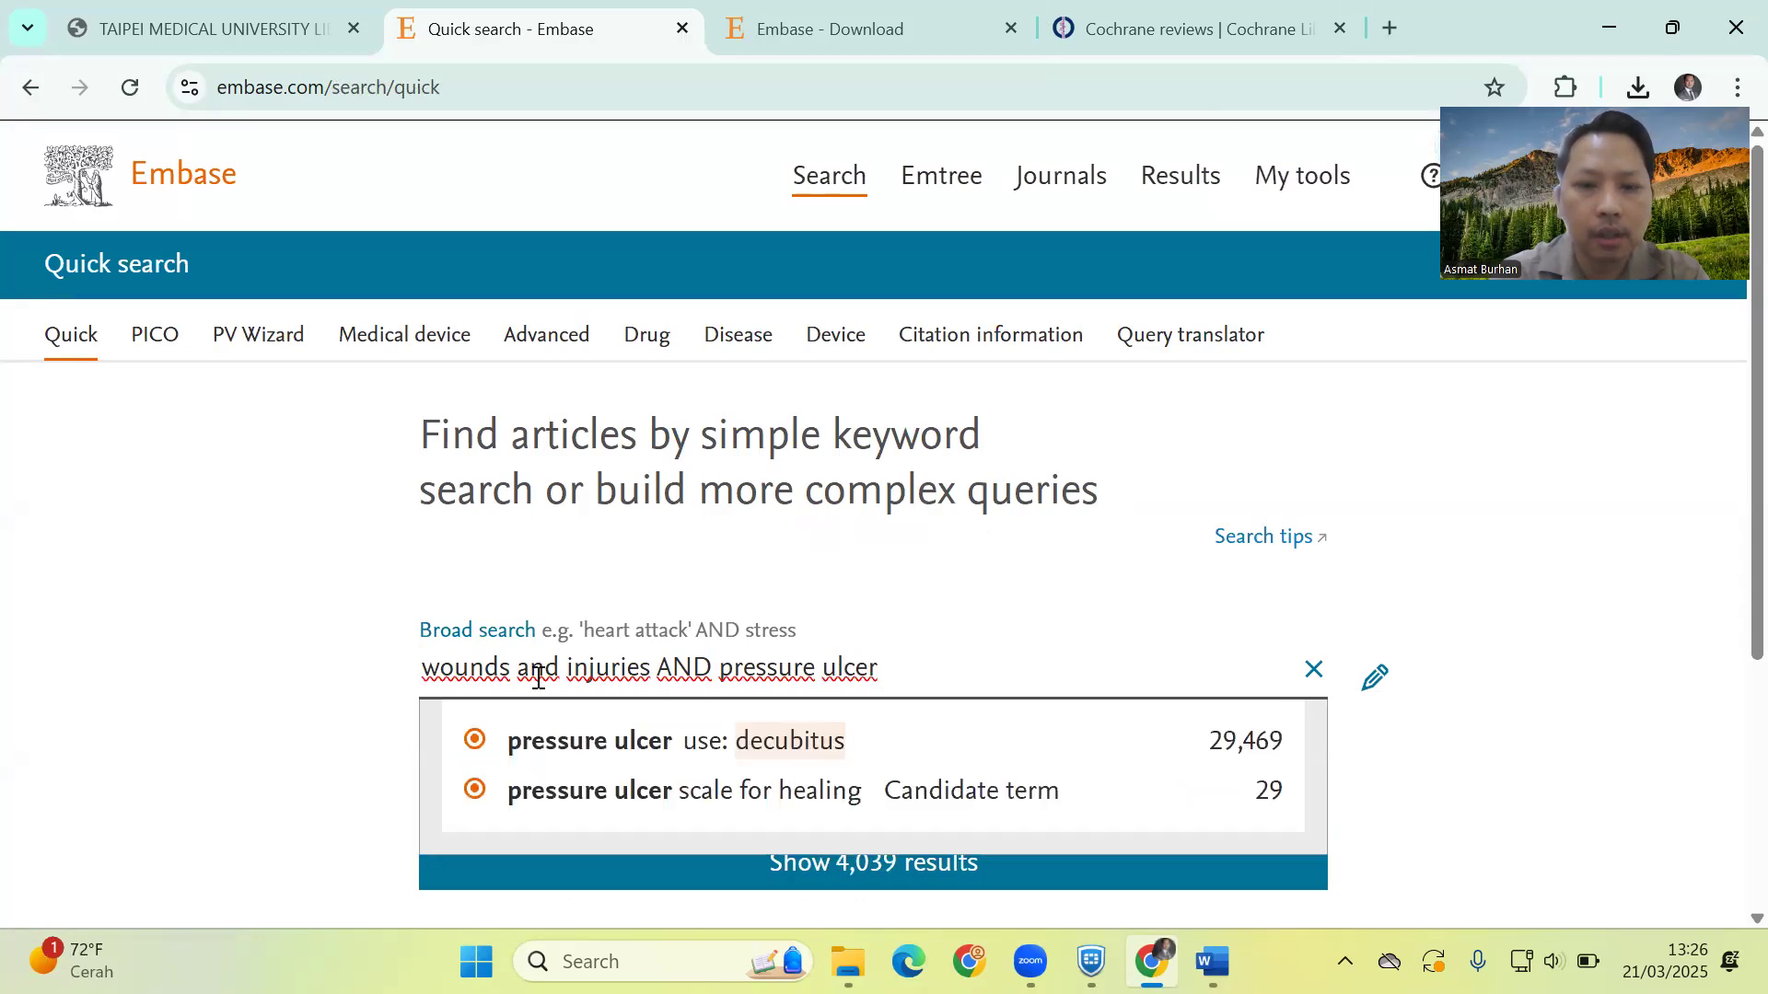
pyautogui.write(' OR ')
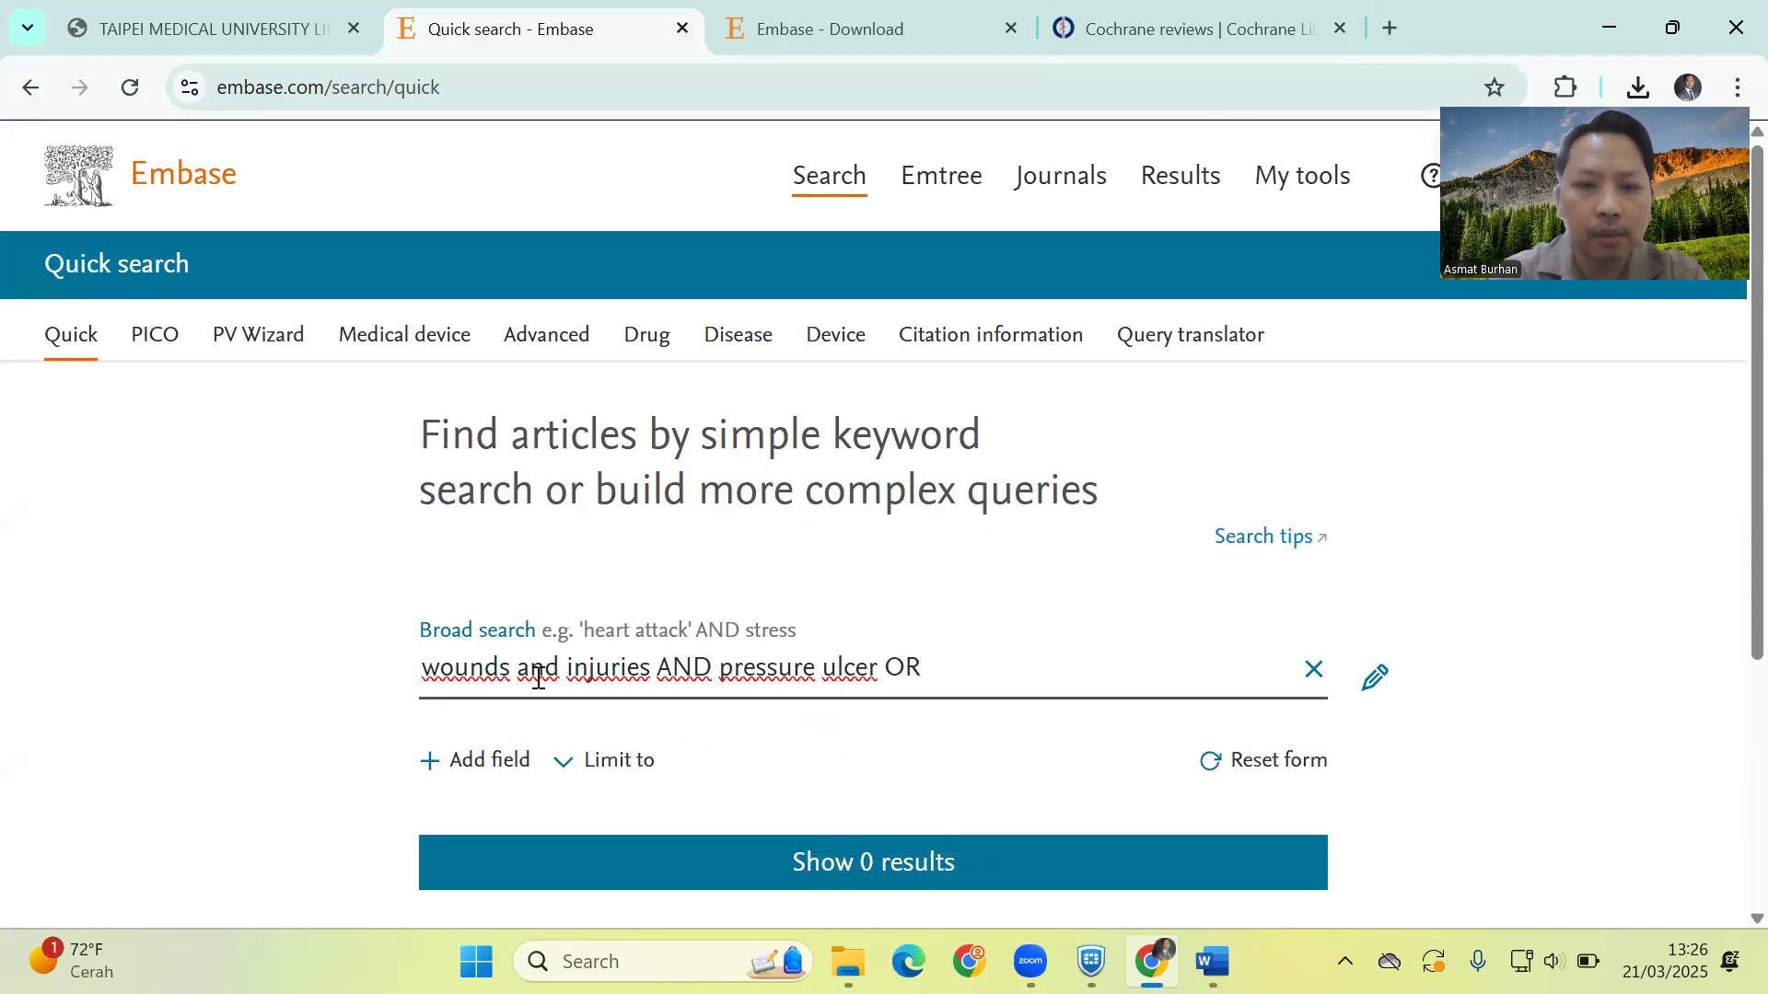
pyautogui.write('diabetic foot ')
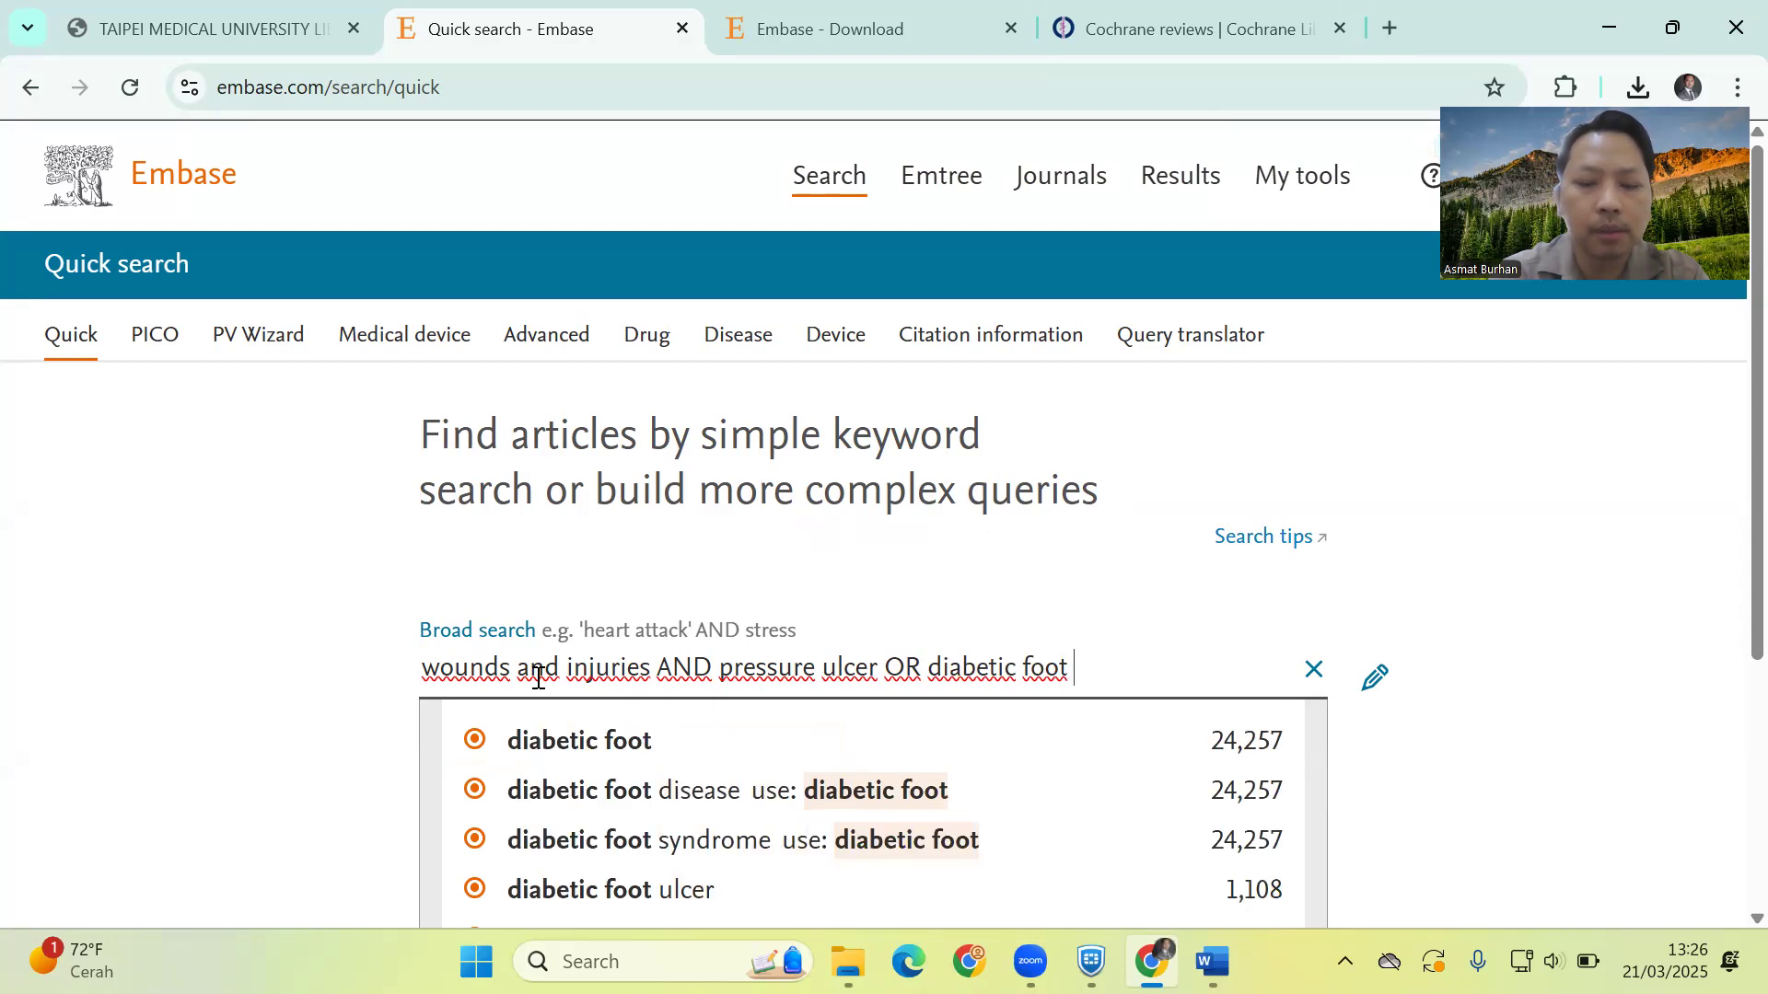
# Append "OR surgical wound infection" to the broad search query
pyautogui.write('OR ')
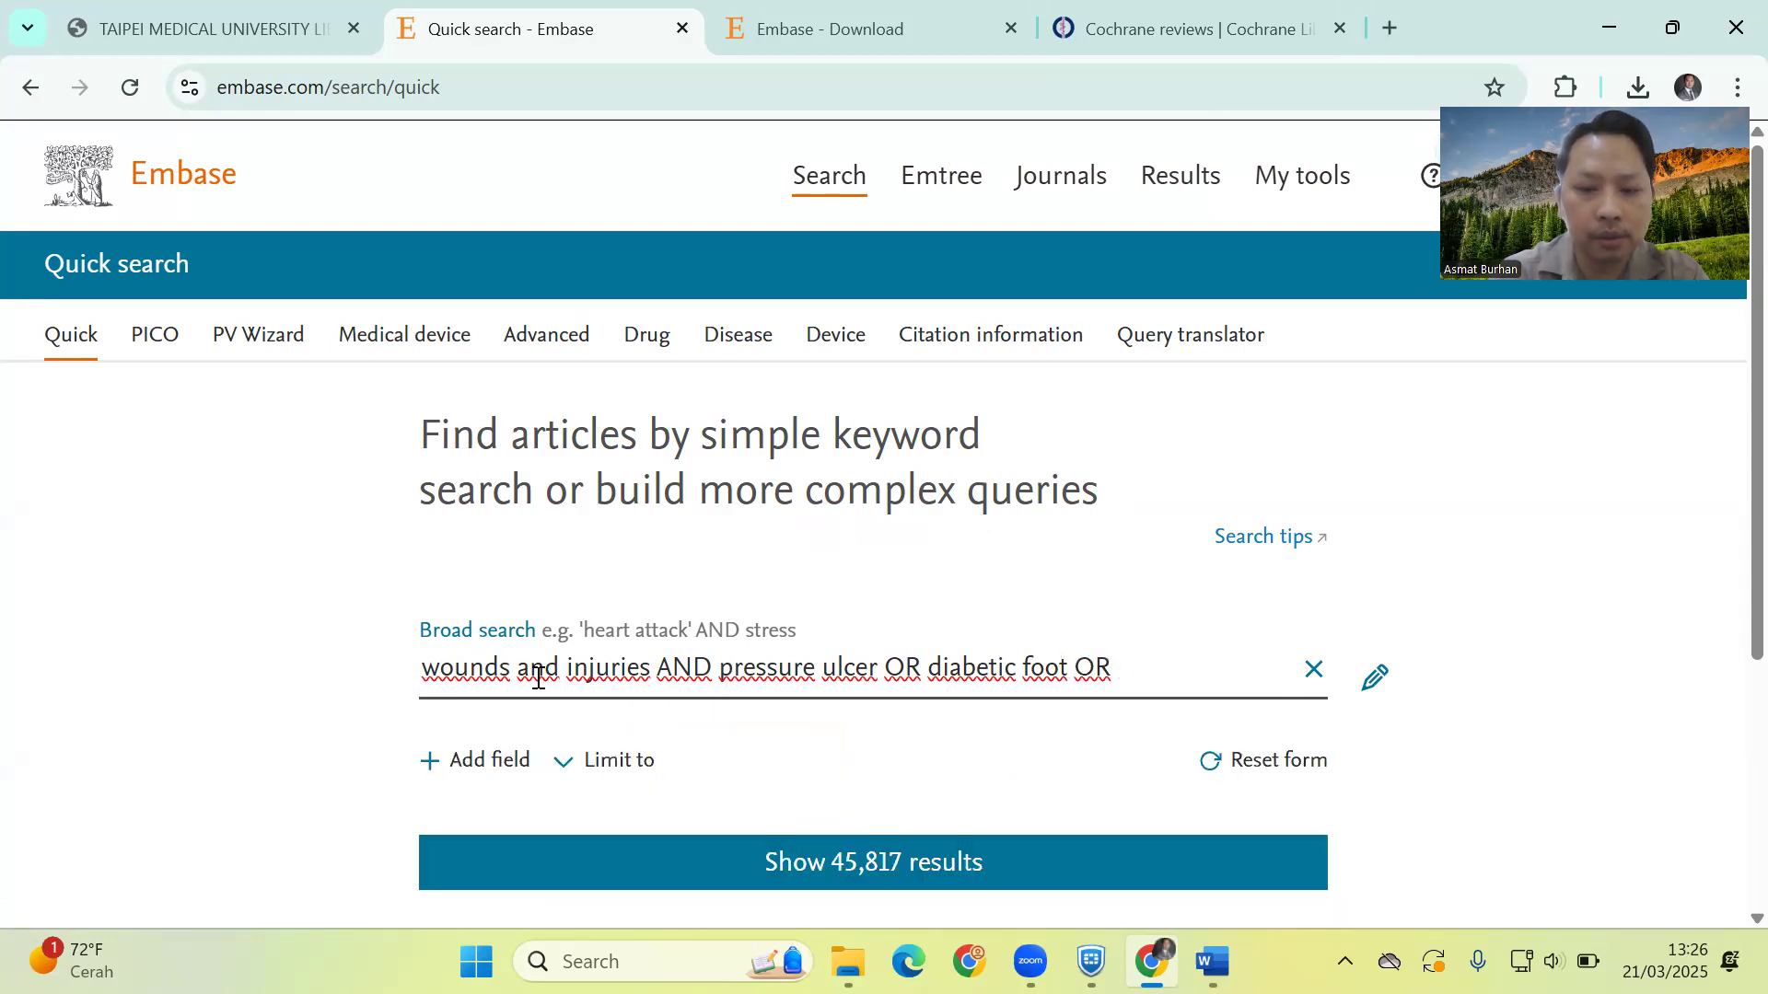
pyautogui.write('surgival')
pyautogui.press('BackSpace')
pyautogui.press('BackSpace')
pyautogui.press('BackSpace')
pyautogui.press('BackSpace')
pyautogui.write('ical i')
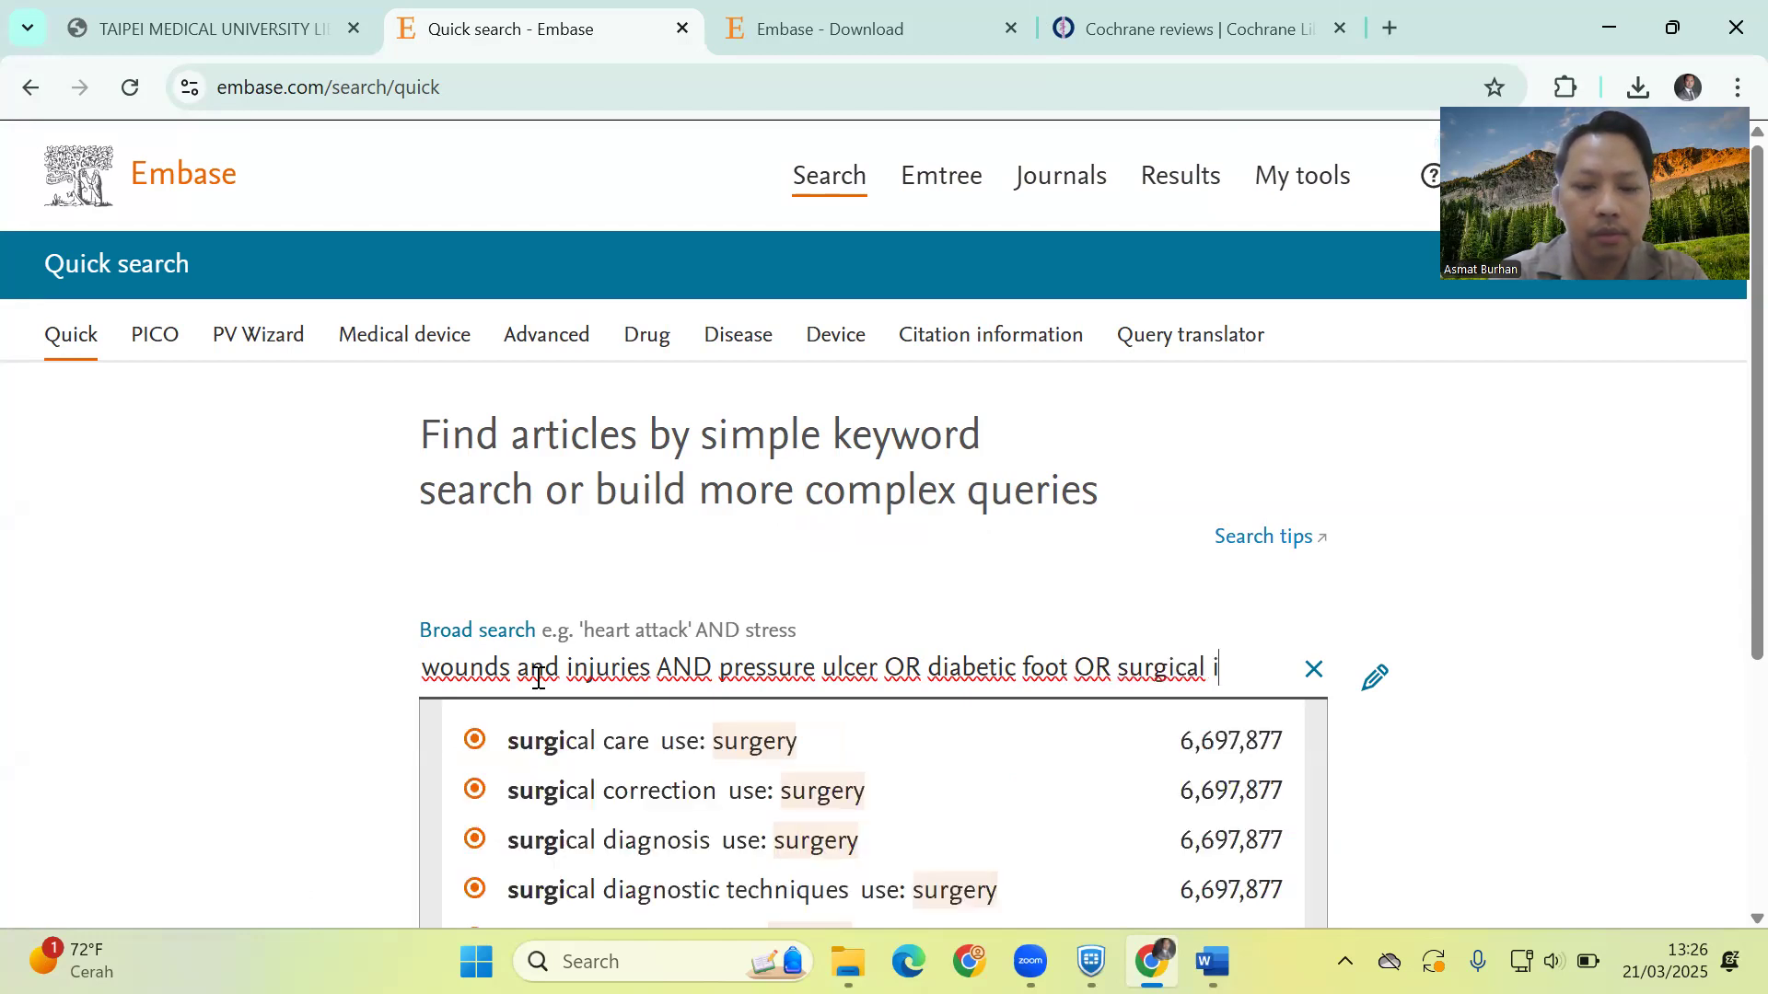
pyautogui.press('BackSpace')
pyautogui.write('won')
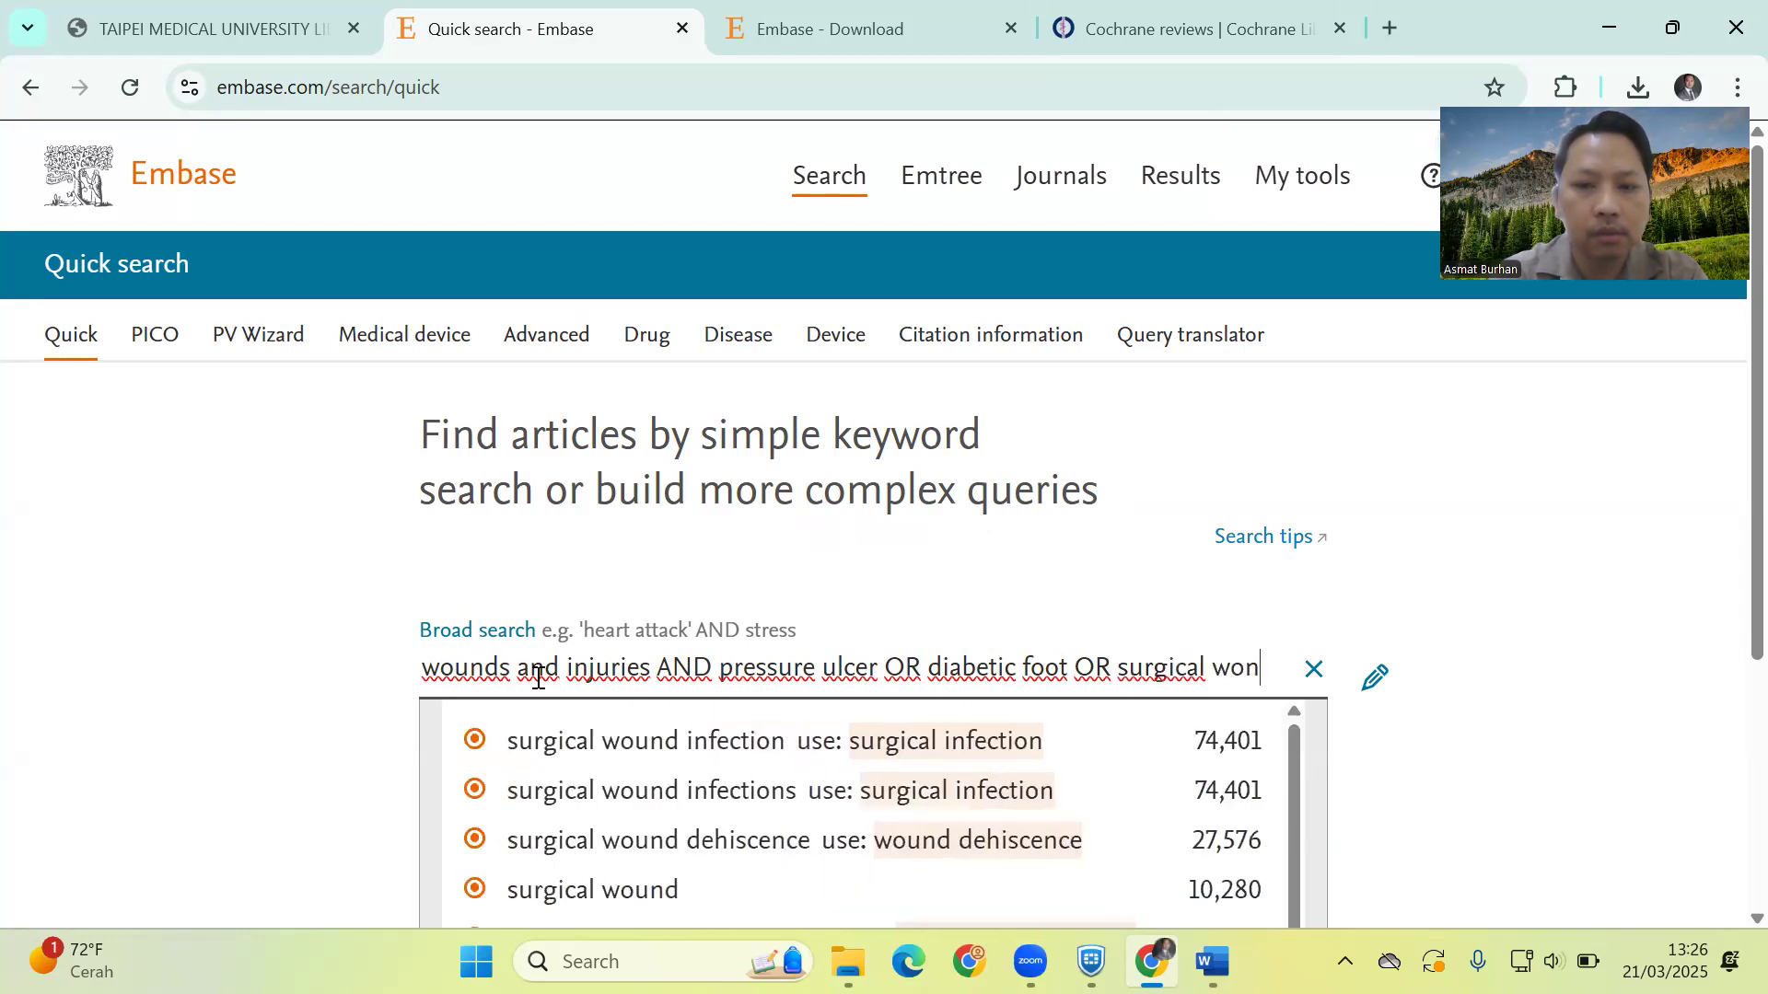
pyautogui.press('BackSpace')
pyautogui.write('und infection ')
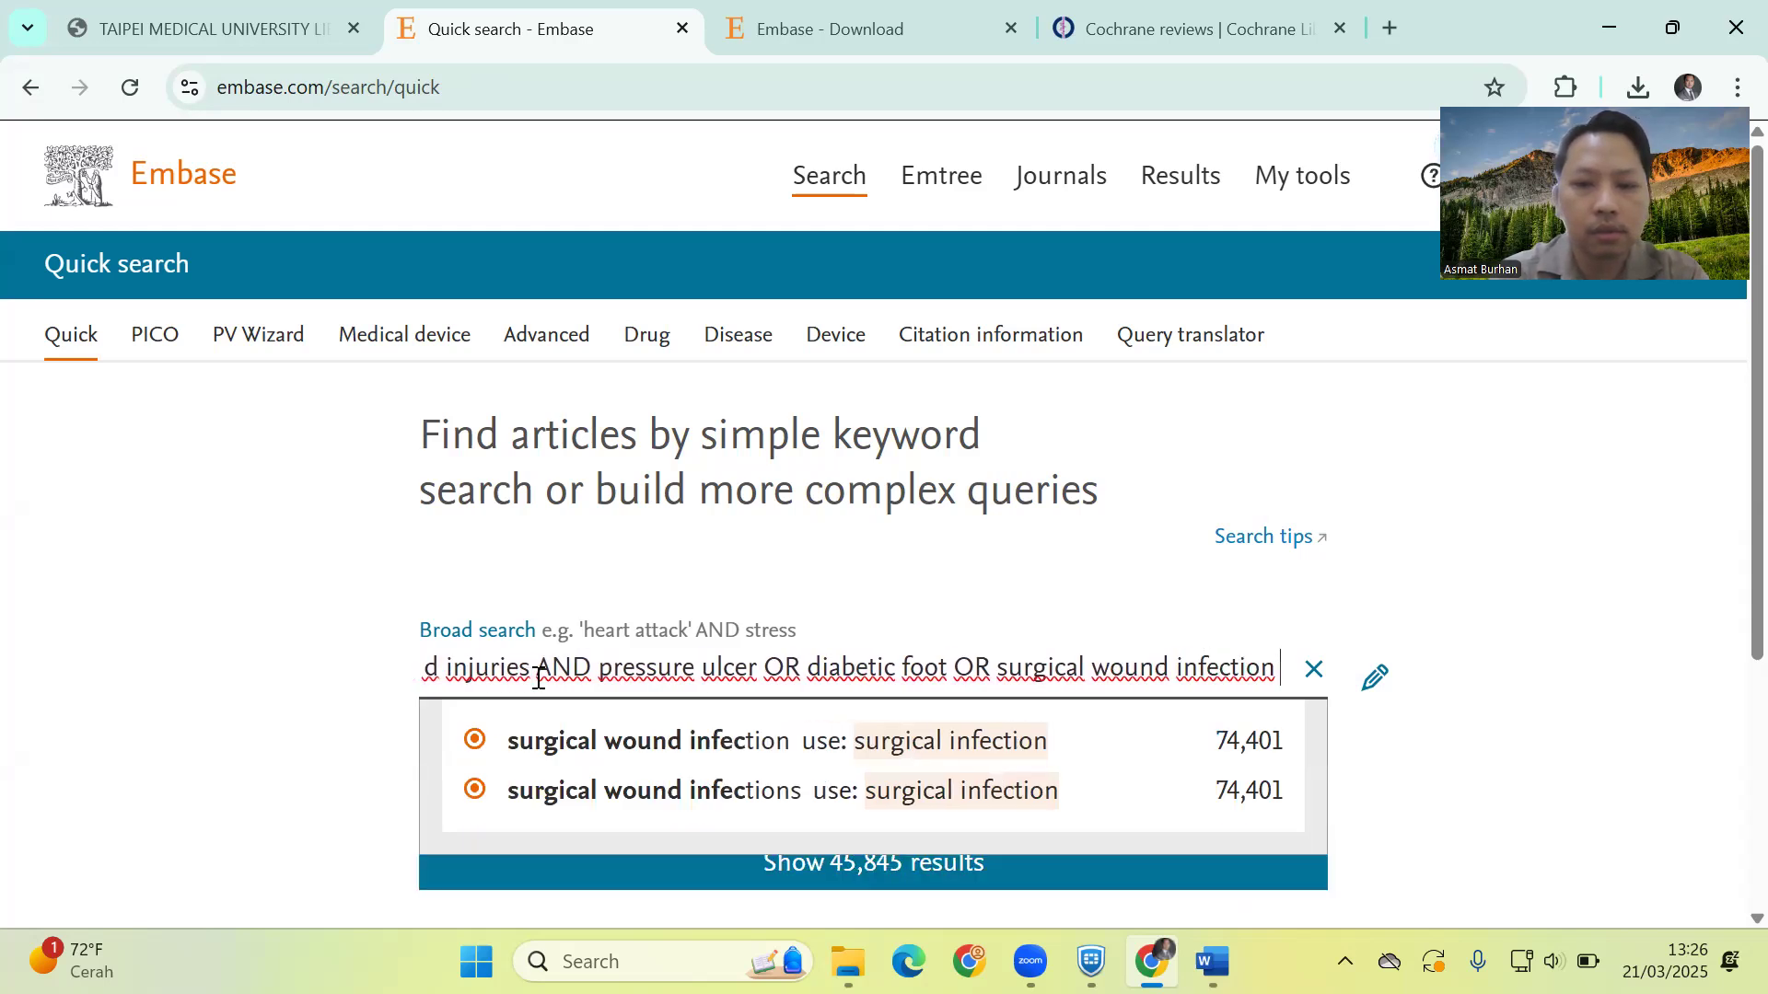
# Append "AND prevalence OR incidence OR event rate" to the broad query and show its results
pyautogui.write('AND prevalence OR incidence O')
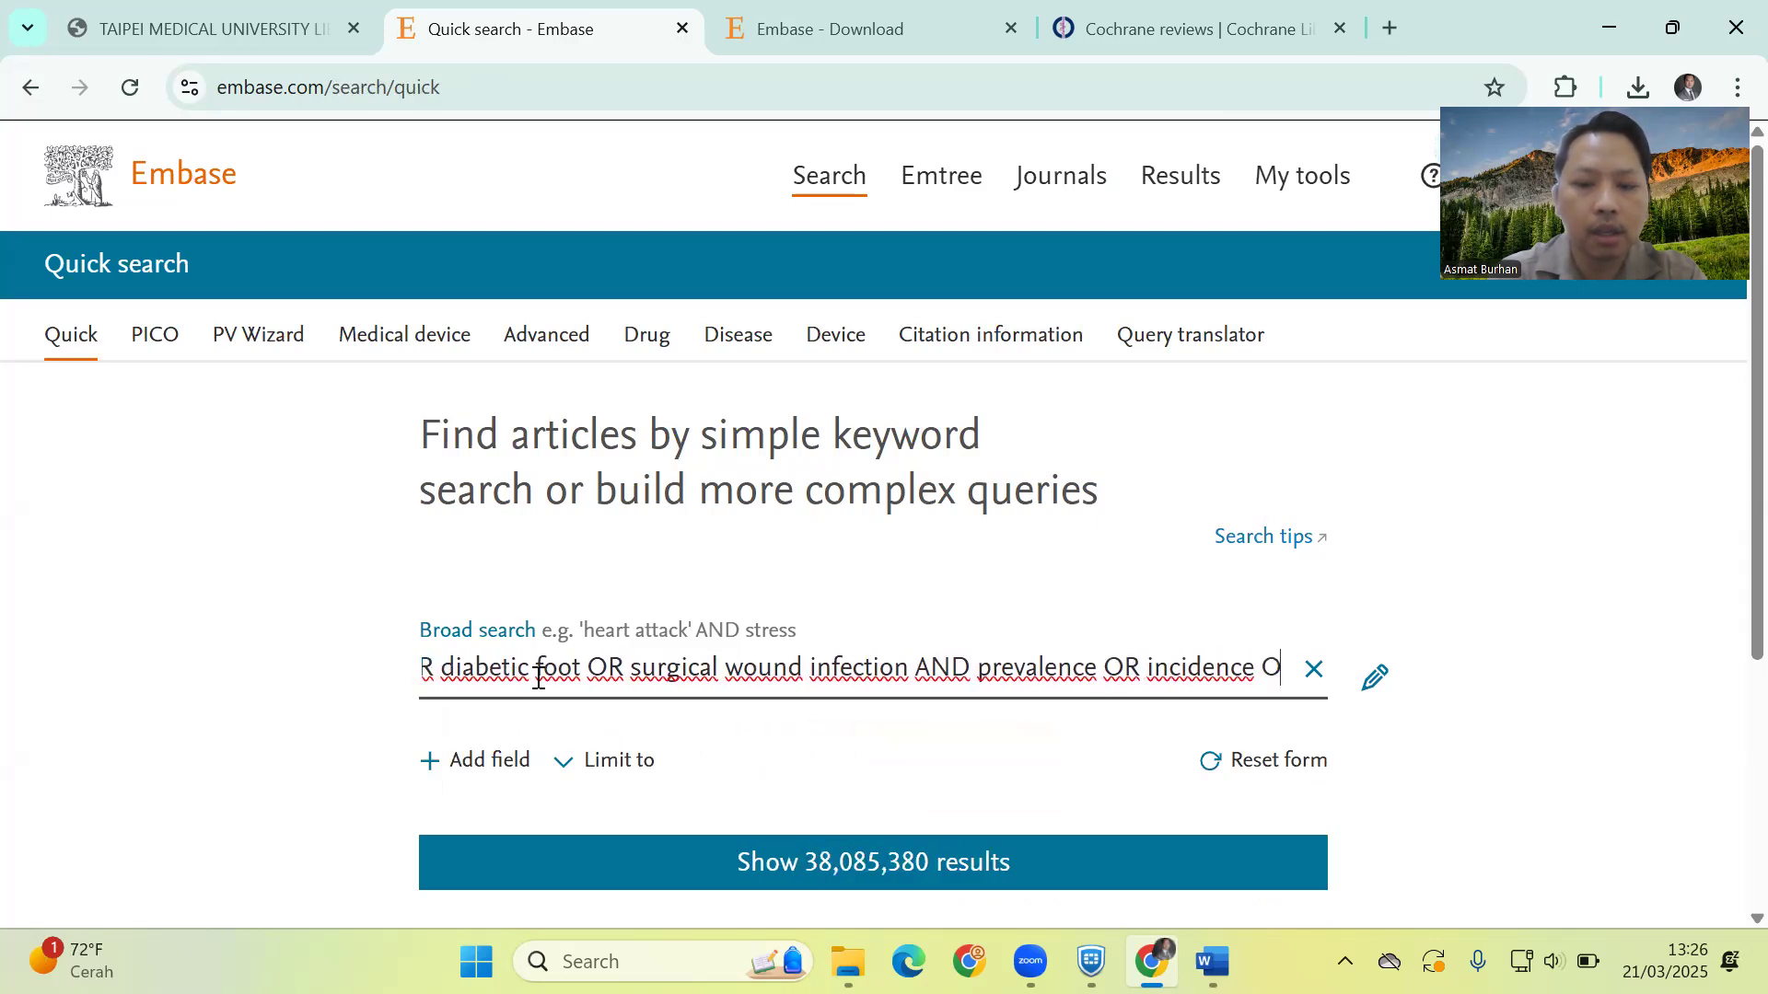
pyautogui.write('R event ')
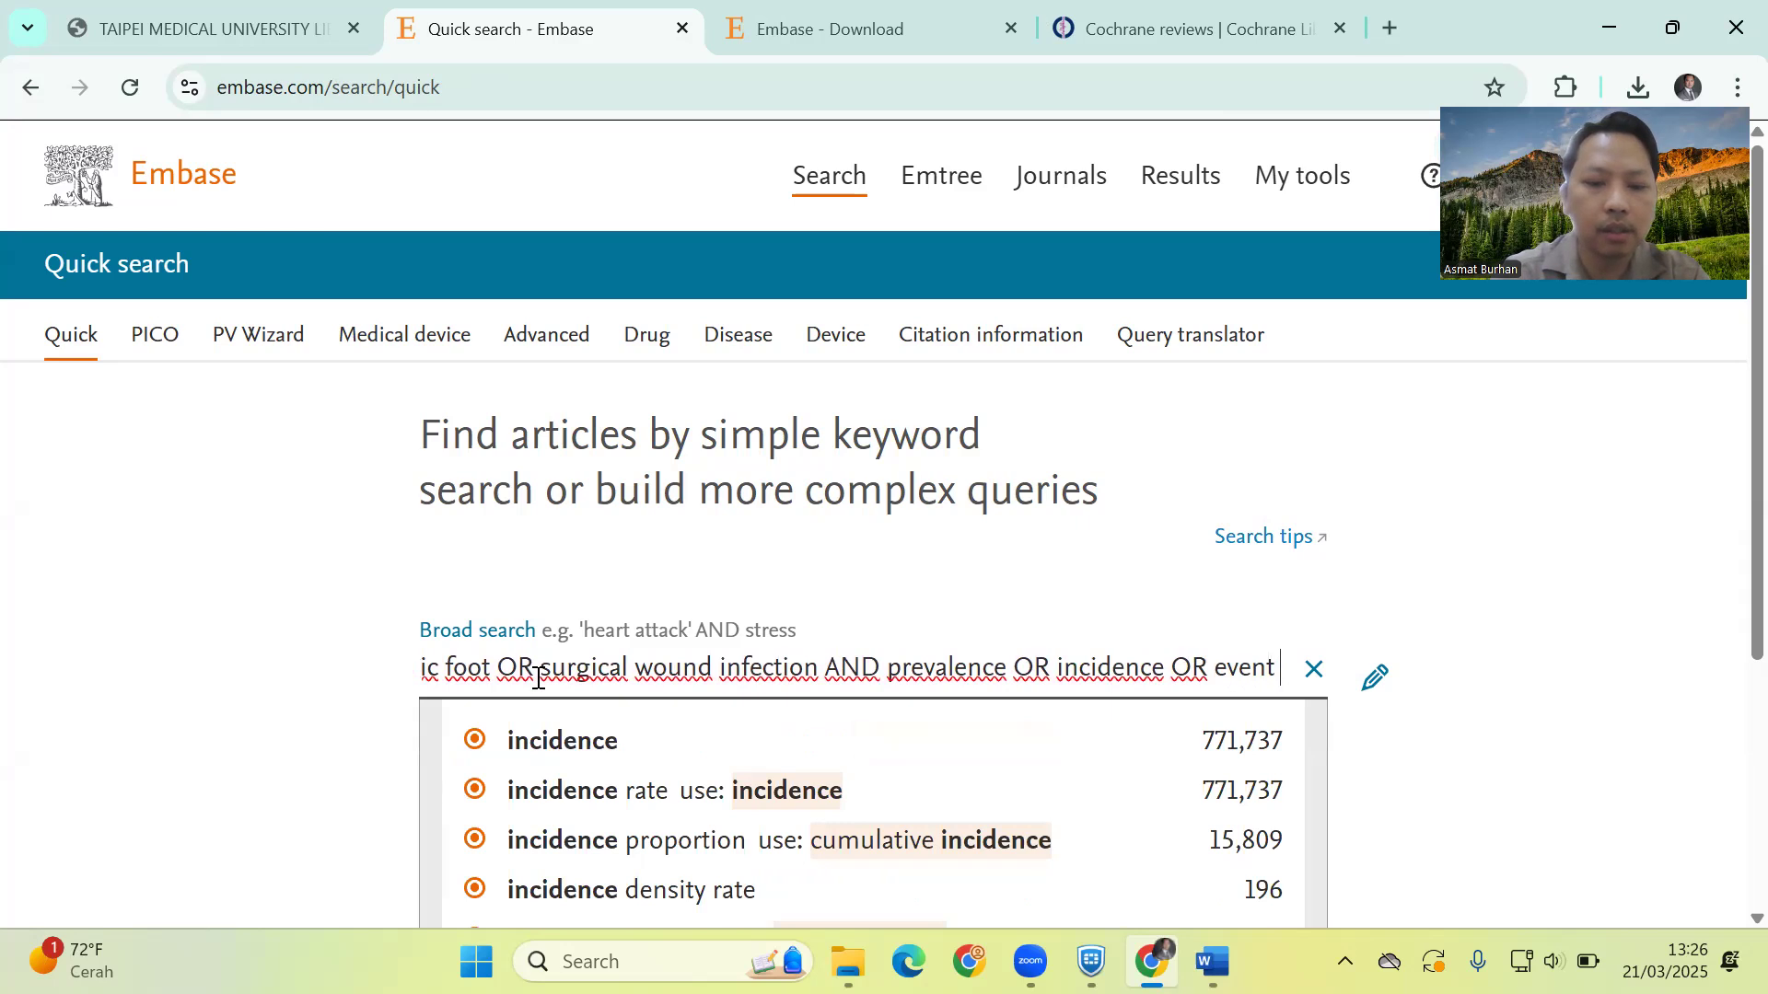
pyautogui.write('rate')
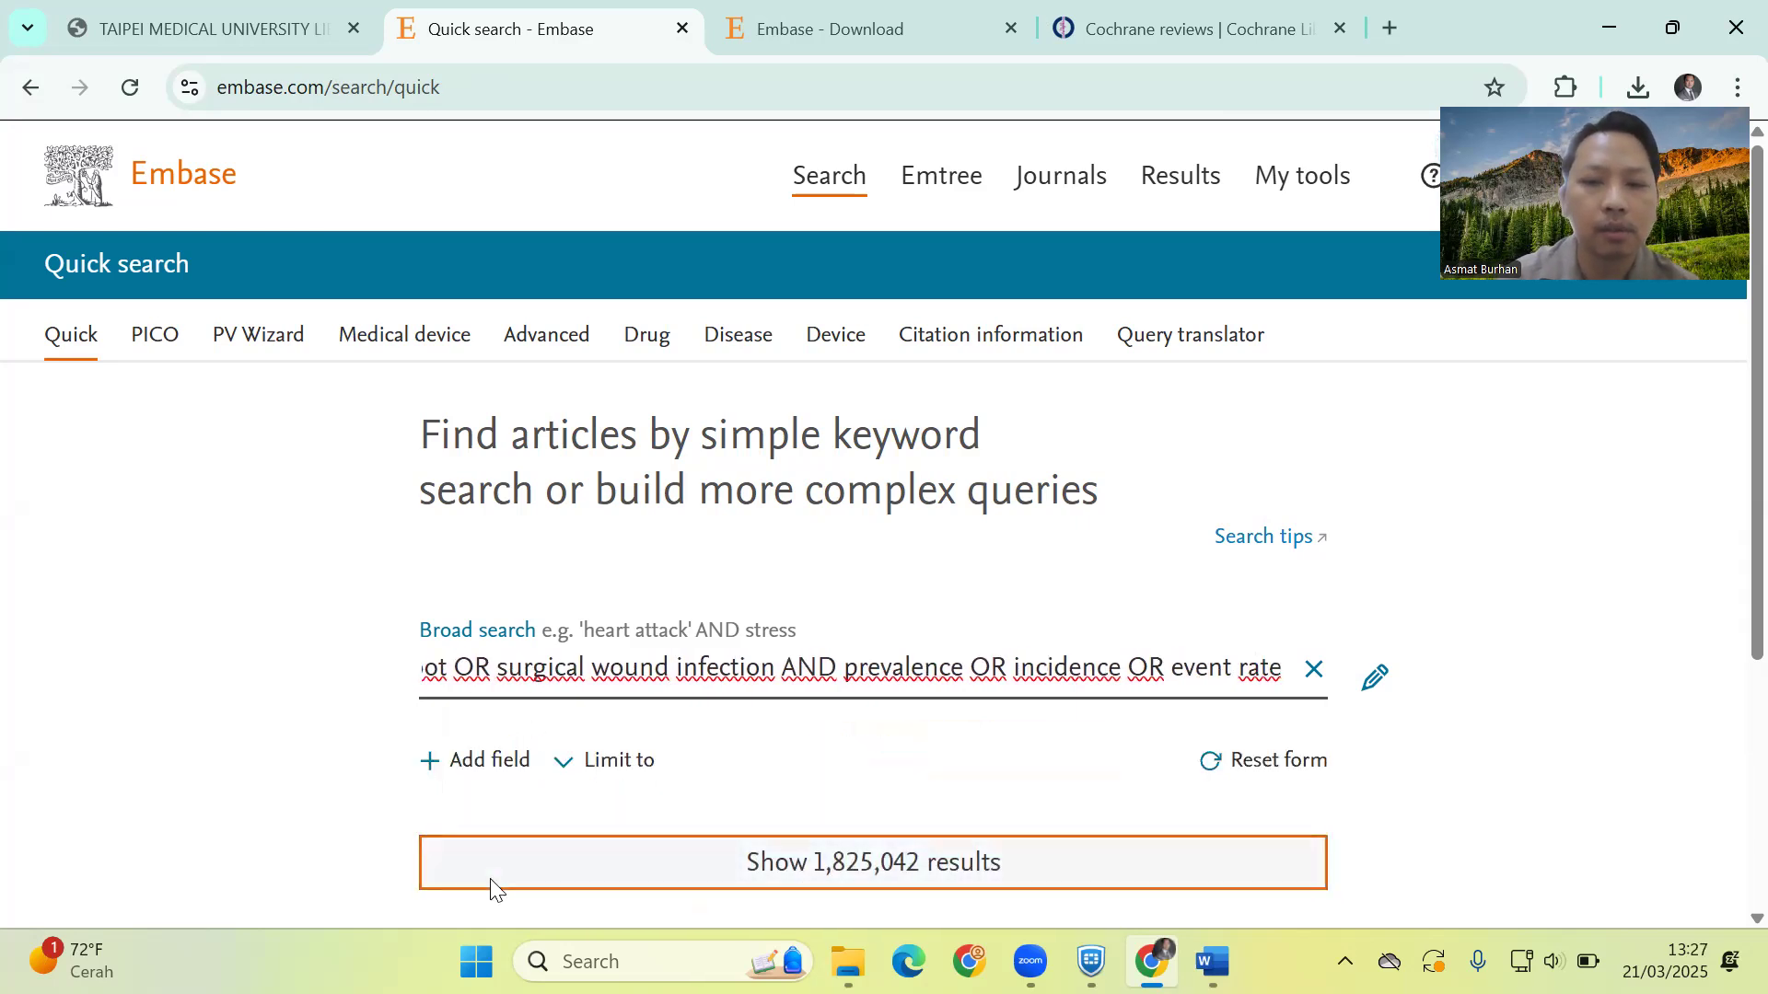
pyautogui.click(493, 886)
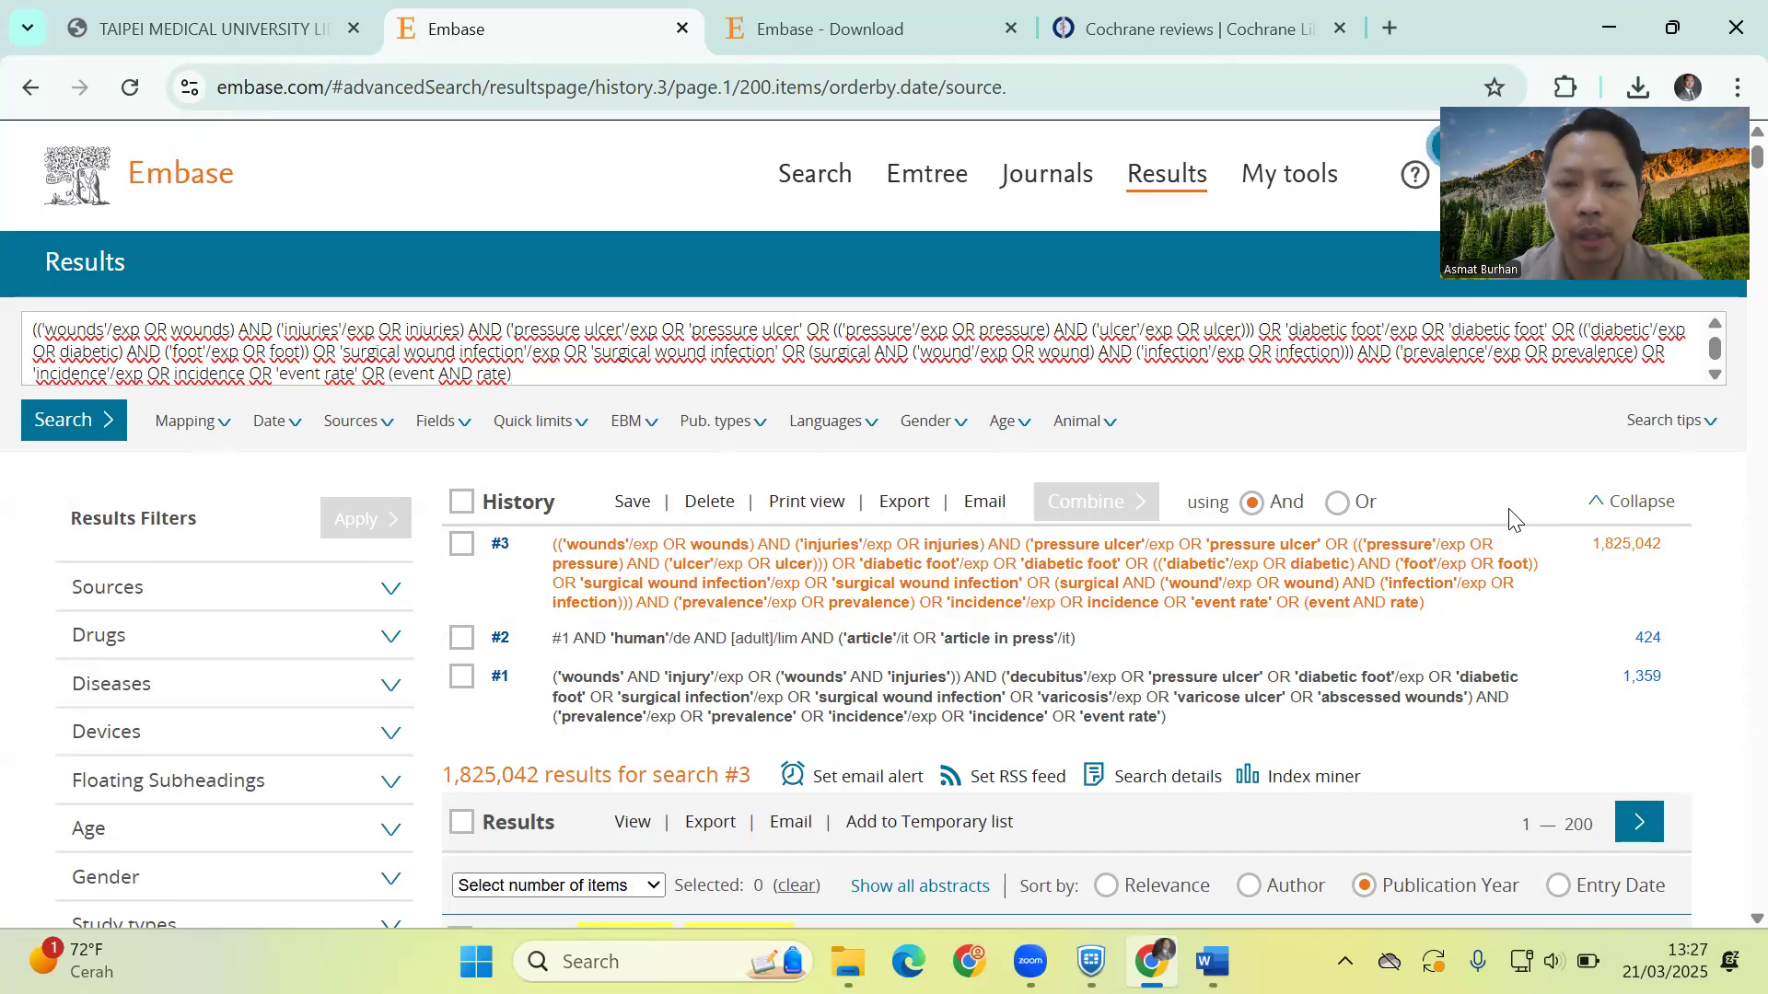
pyautogui.scroll(-6, 1510, 520)
pyautogui.scroll(4, 1510, 520)
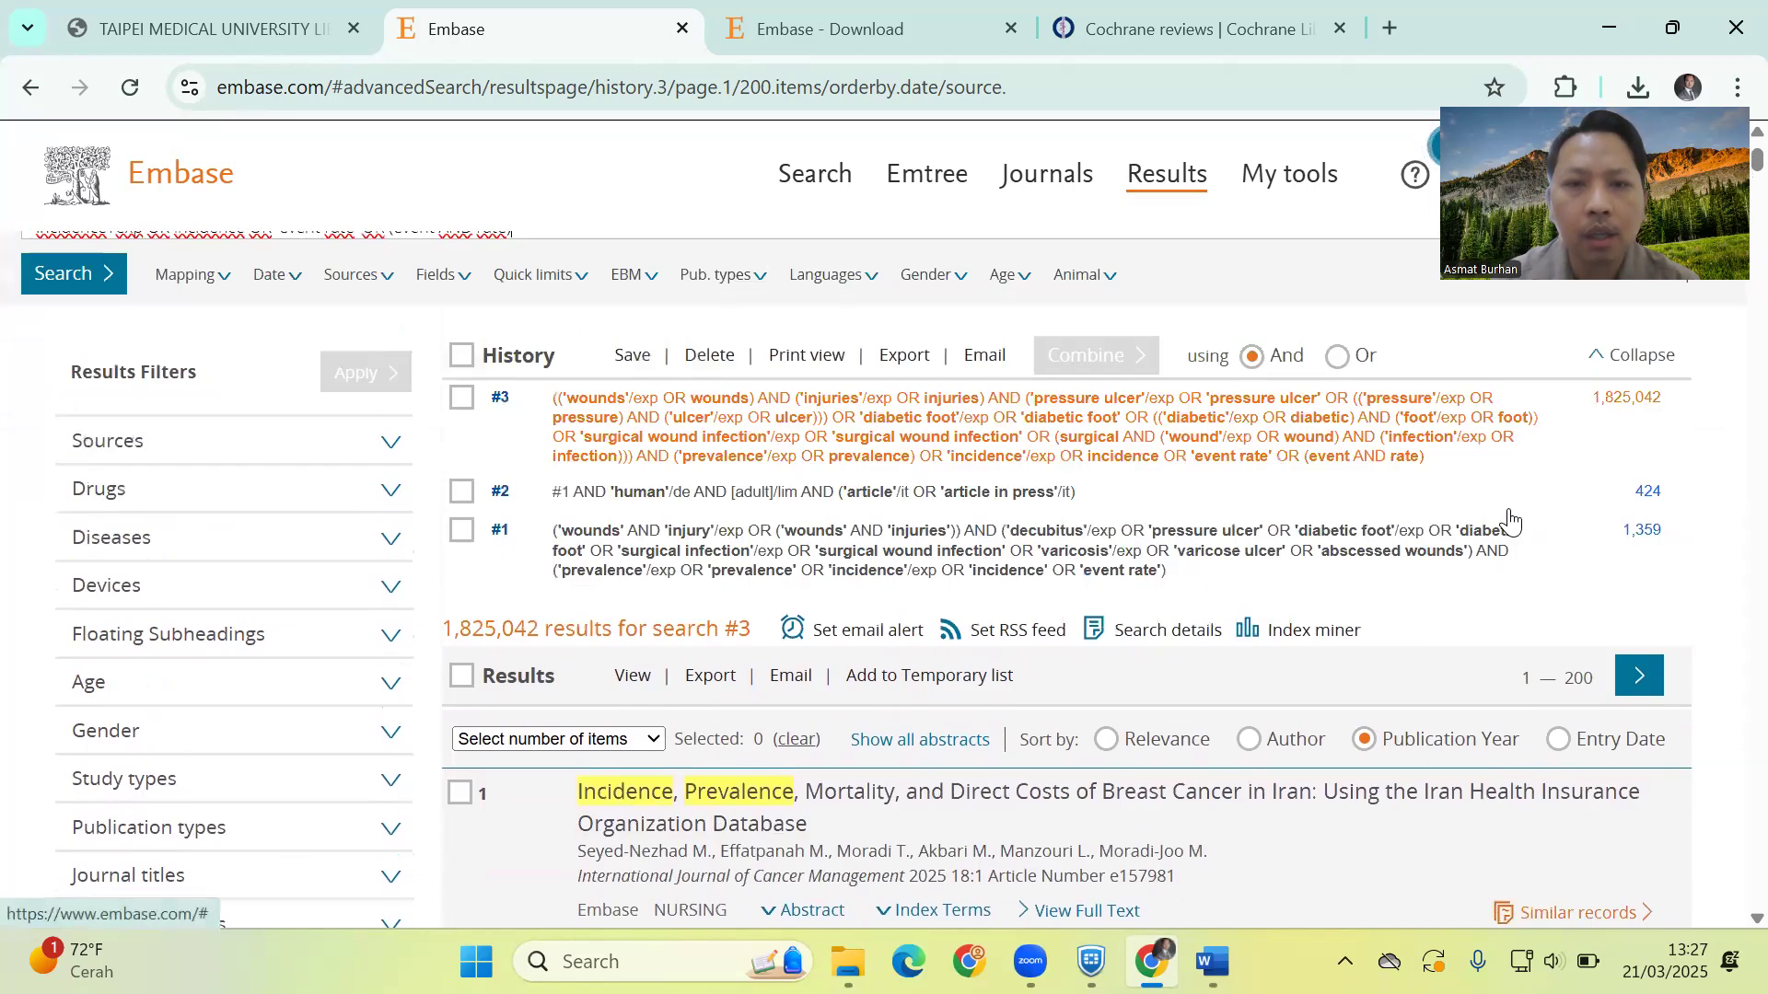
pyautogui.scroll(2, 1510, 521)
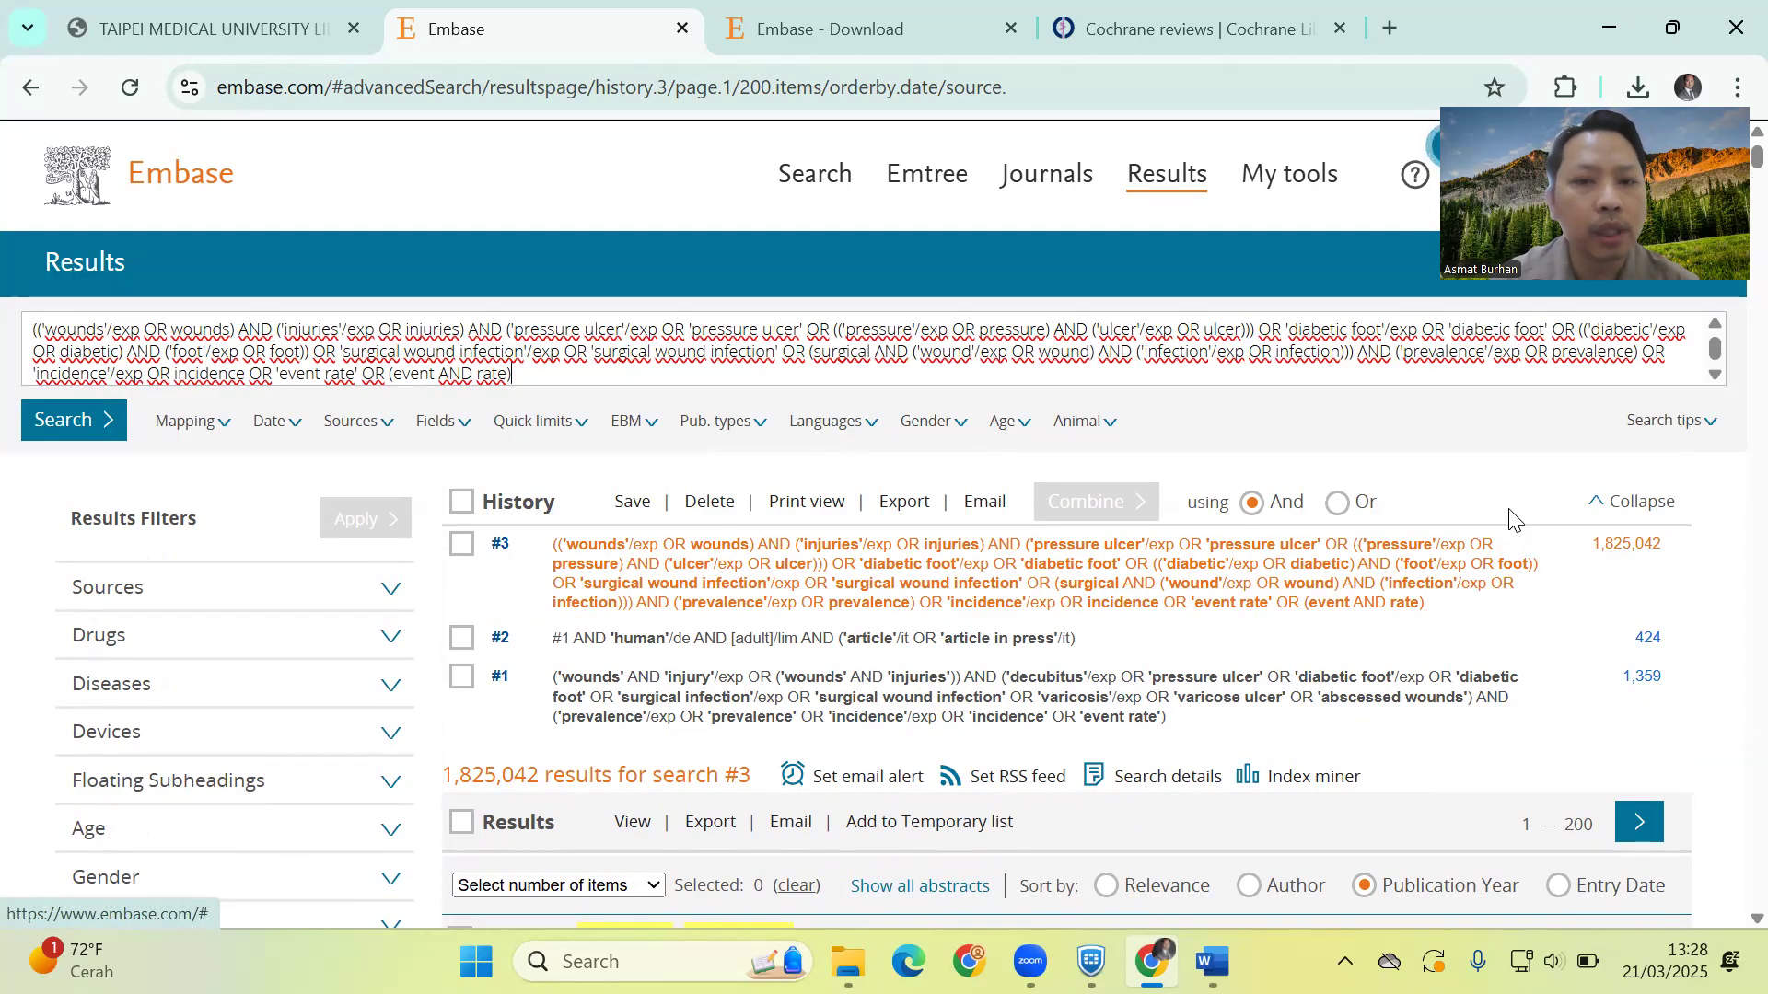